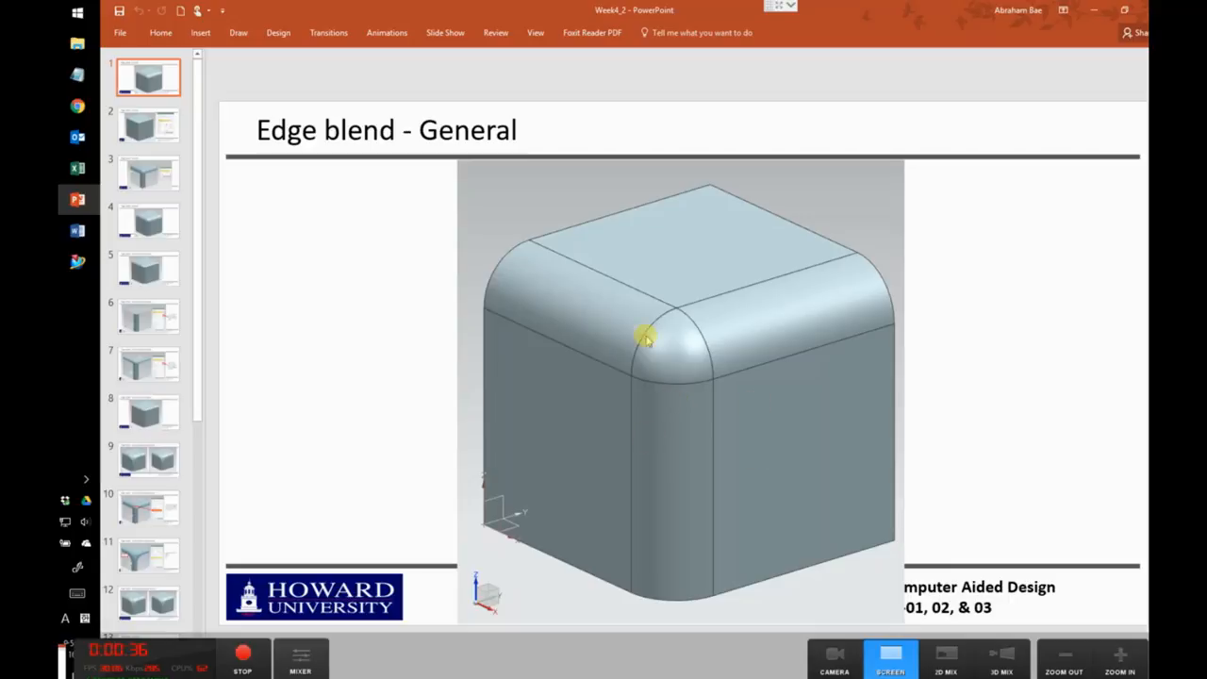
# Step: View the block slide, switch to NX, and create a millimetre Model part named model1.prt in the Desktop folder
pyautogui.click(149, 123)
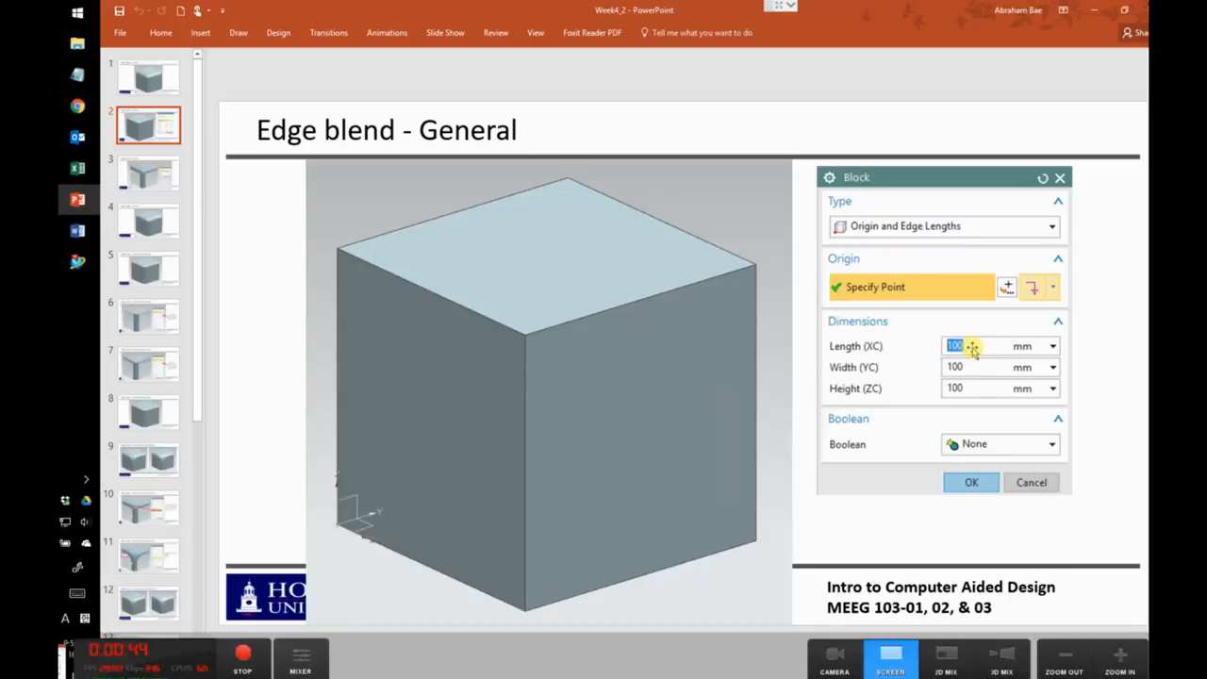
pyautogui.click(76, 255)
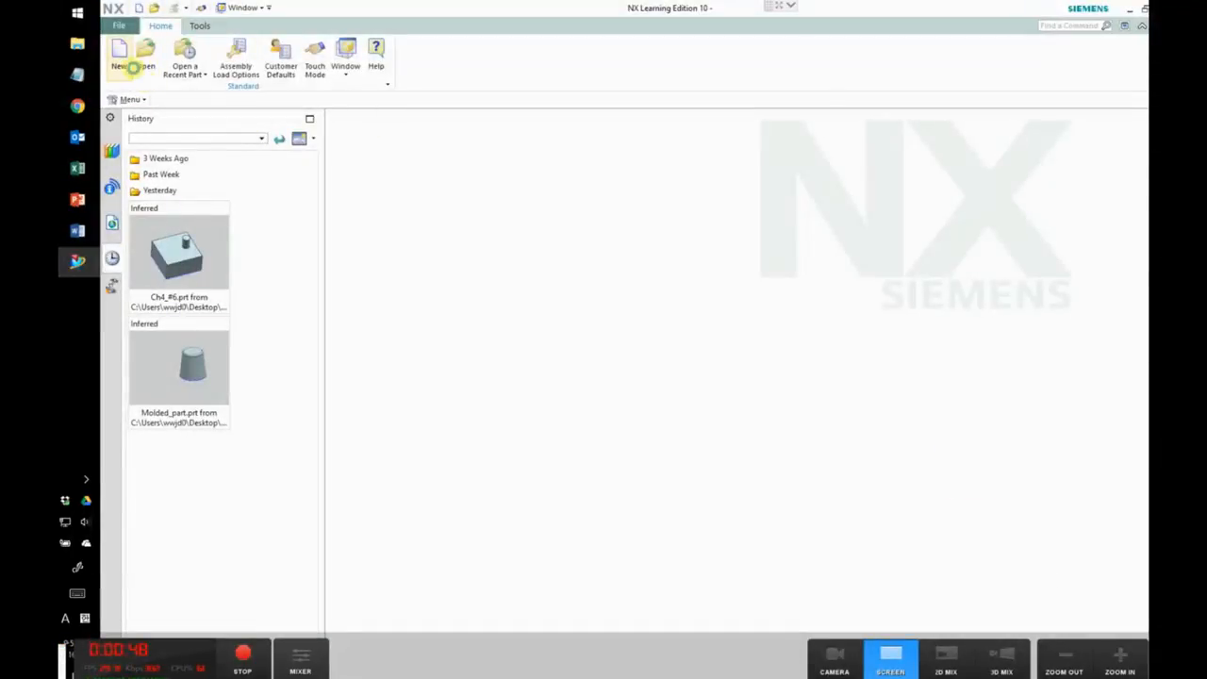
pyautogui.click(128, 66)
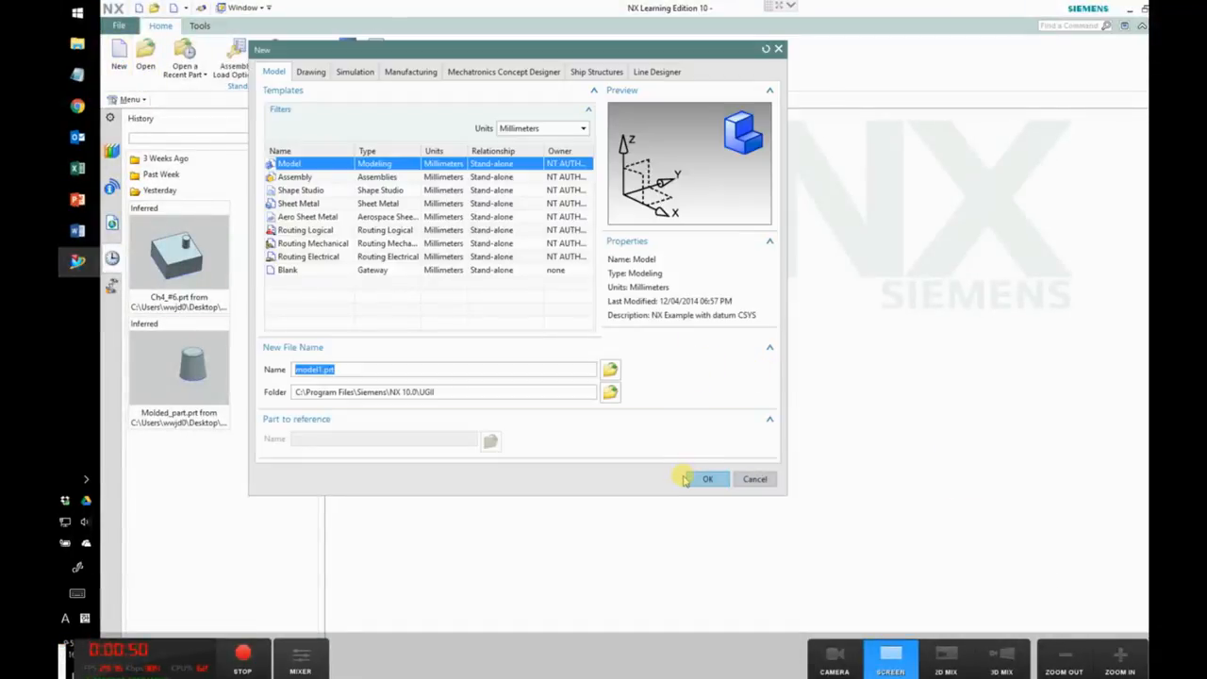
pyautogui.click(610, 392)
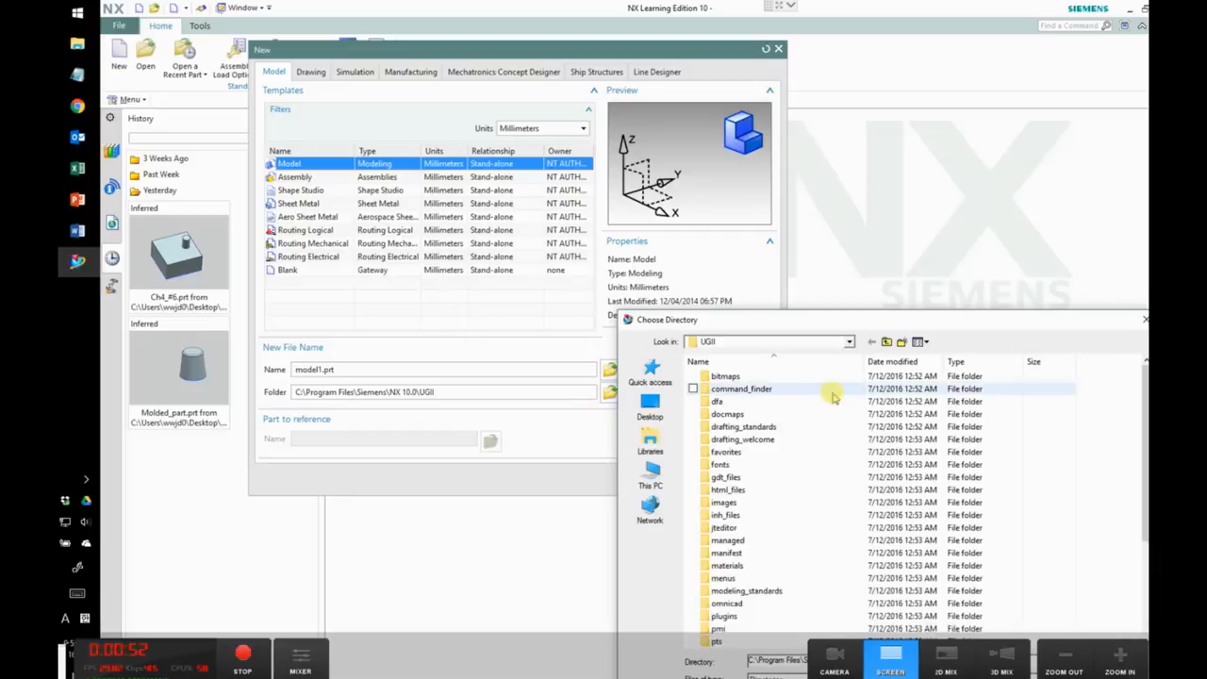
pyautogui.click(650, 408)
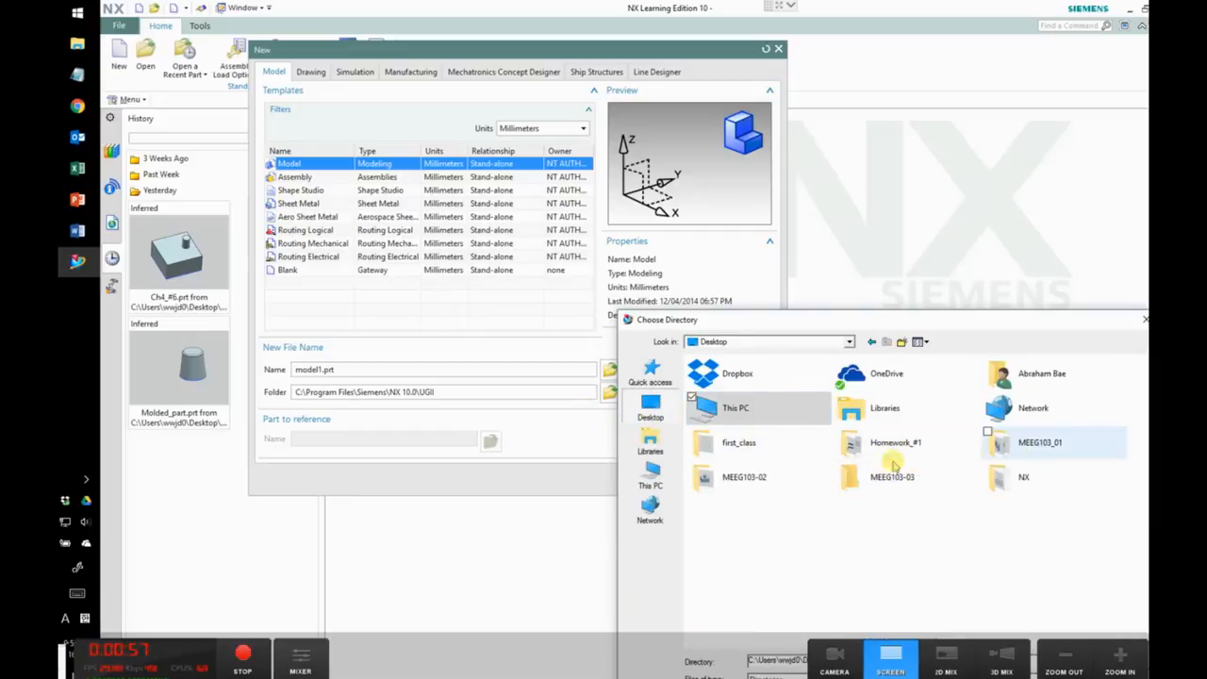
pyautogui.click(757, 485)
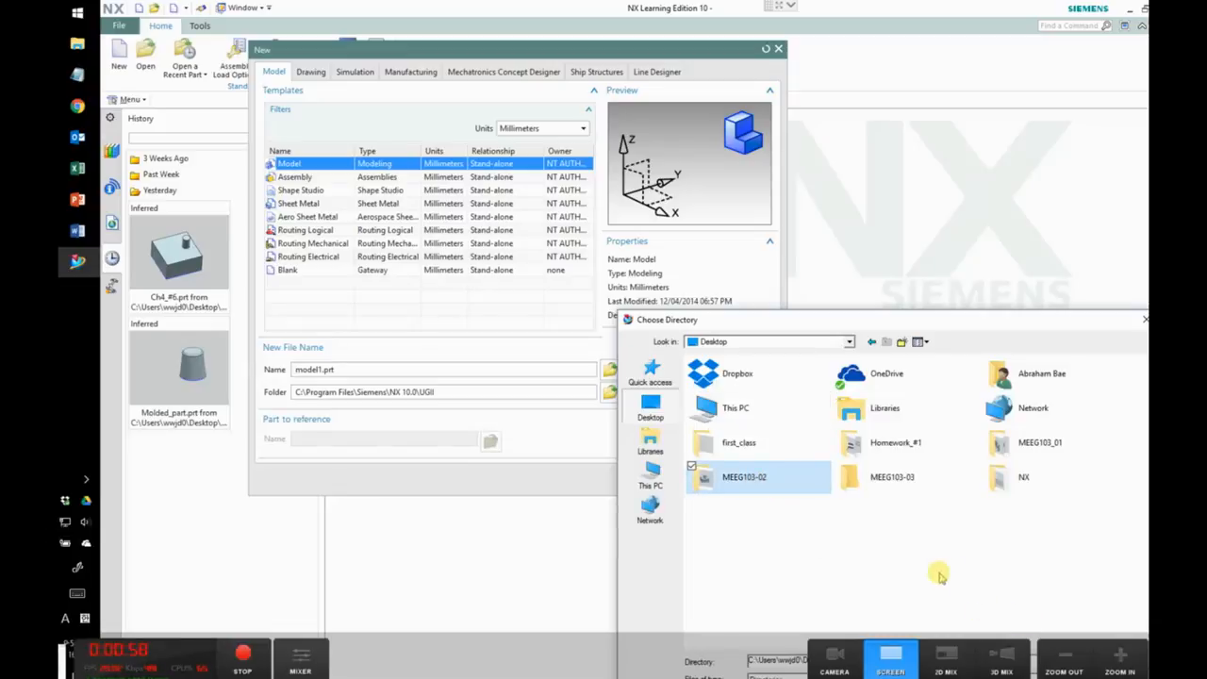
pyautogui.moveTo(981, 330); pyautogui.dragTo(957, 308)
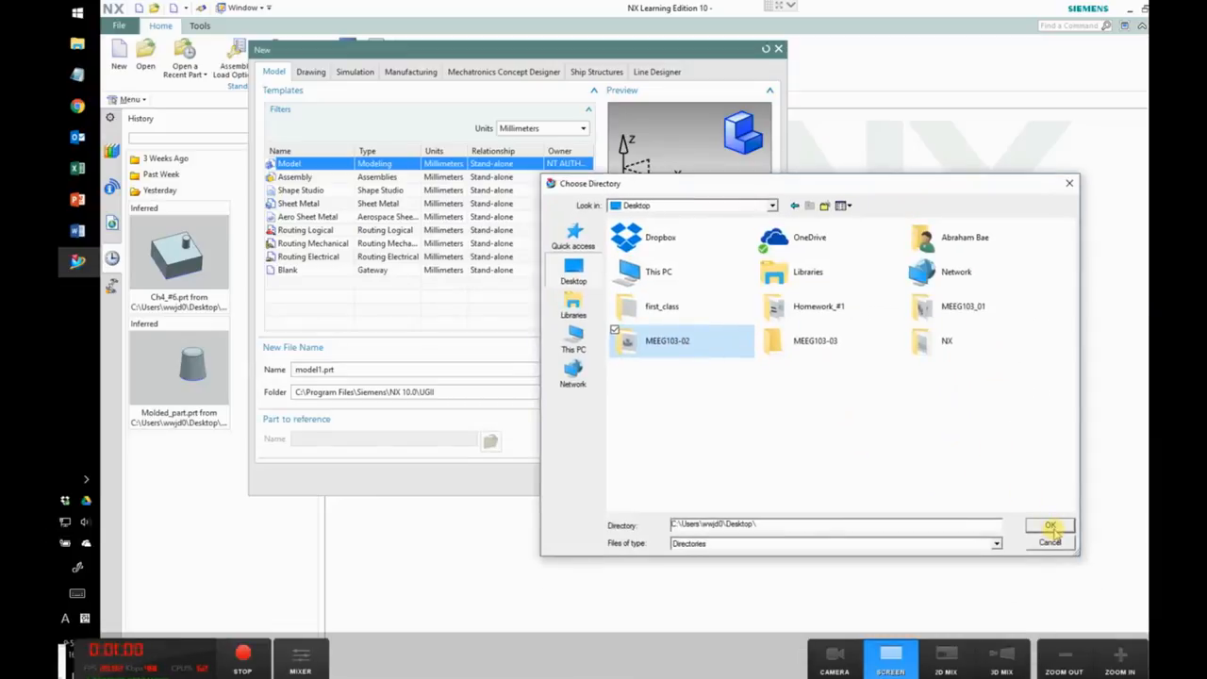
pyautogui.click(1051, 531)
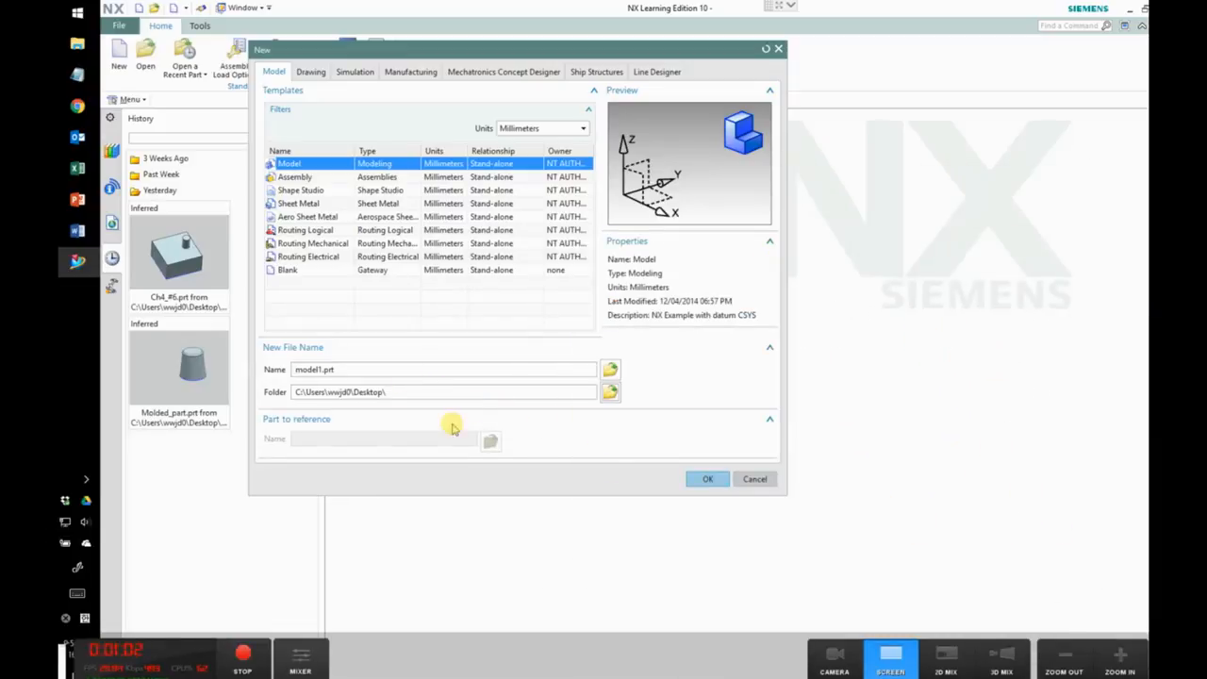
pyautogui.click(702, 480)
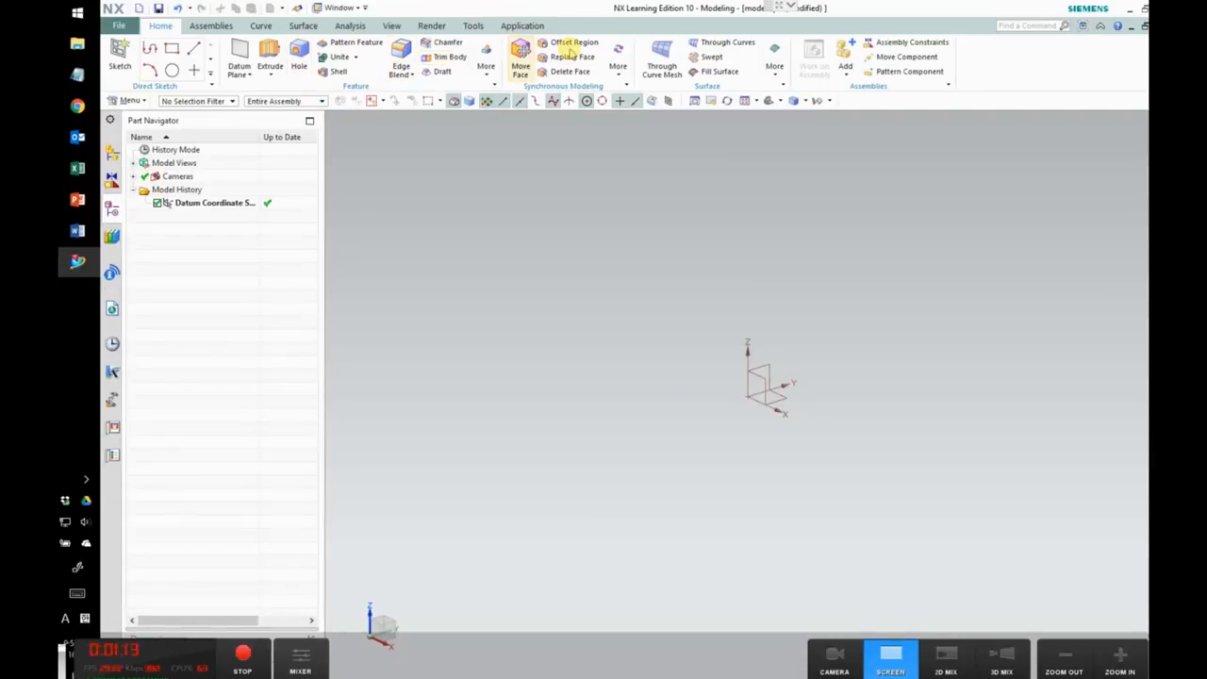
# Step: Create a block at the origin with length, width and height of 100 mm and no Boolean, and fit it in view
pyautogui.click(487, 74)
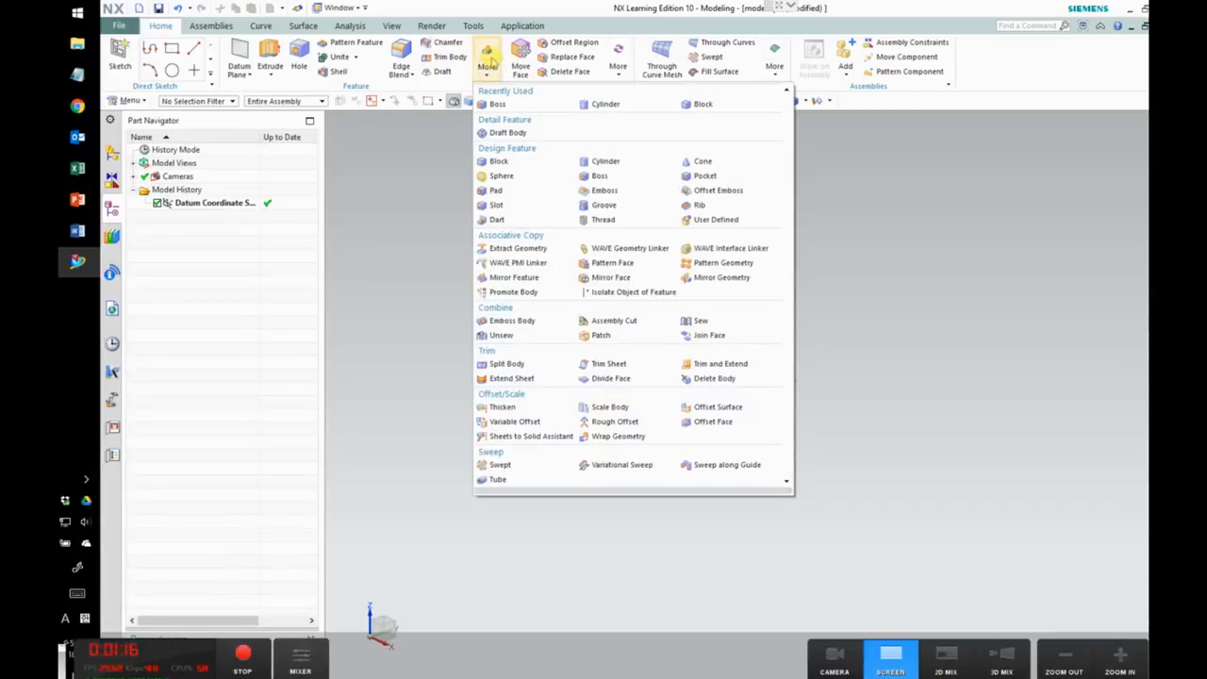
pyautogui.click(500, 162)
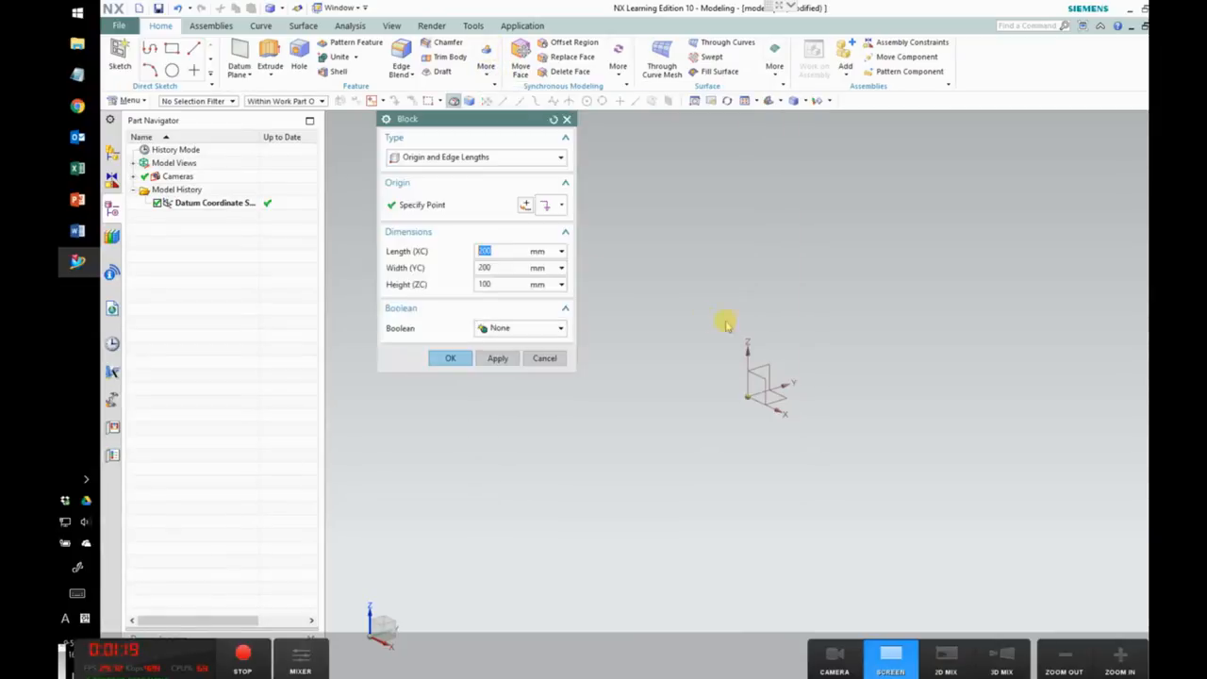
pyautogui.press('Num_Lock')
pyautogui.write('200')
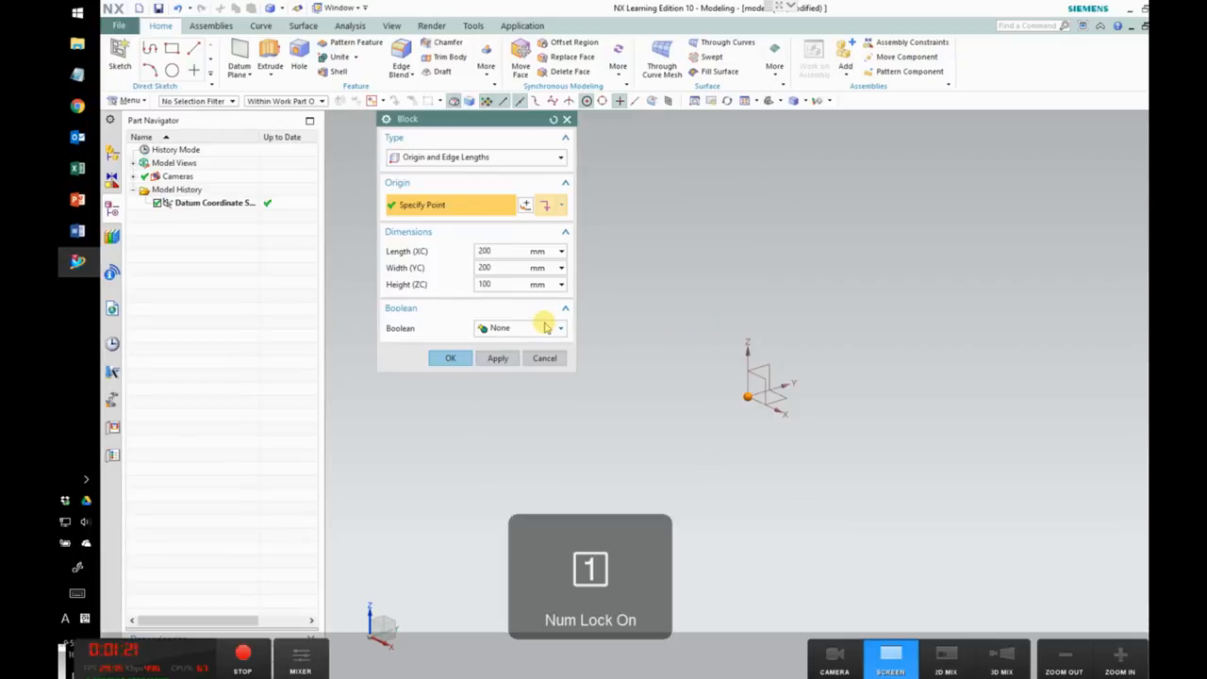
pyautogui.moveTo(505, 252); pyautogui.dragTo(426, 252)
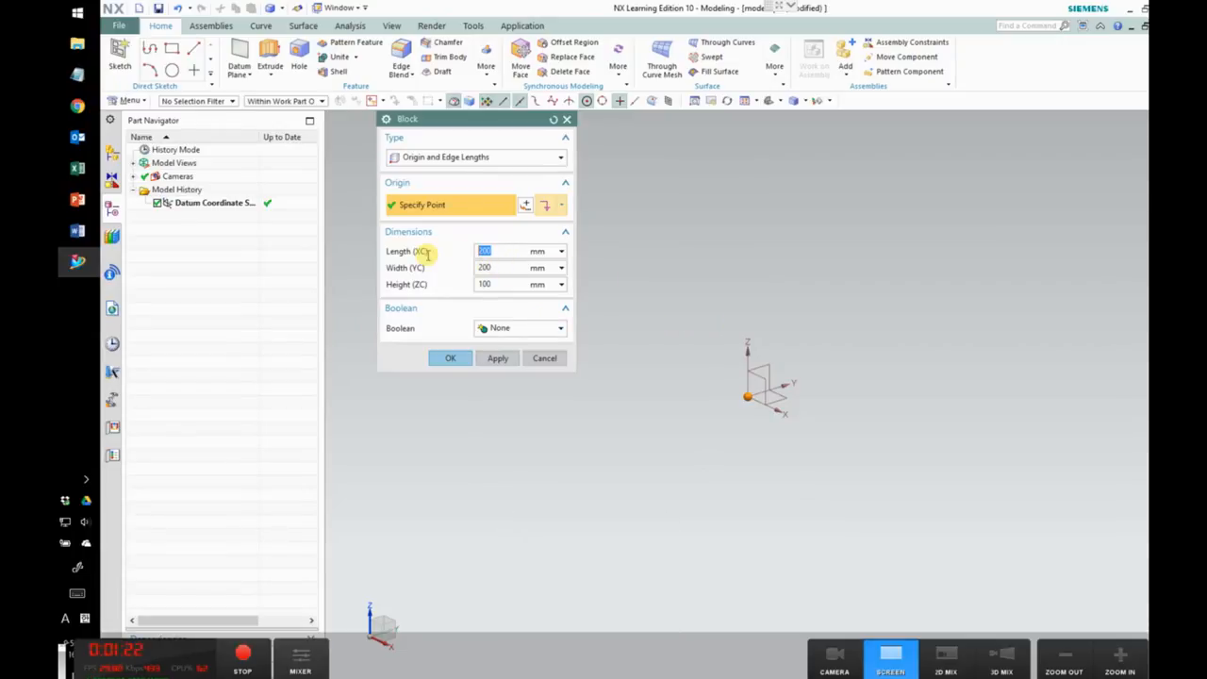
pyautogui.press('Num_Lock')
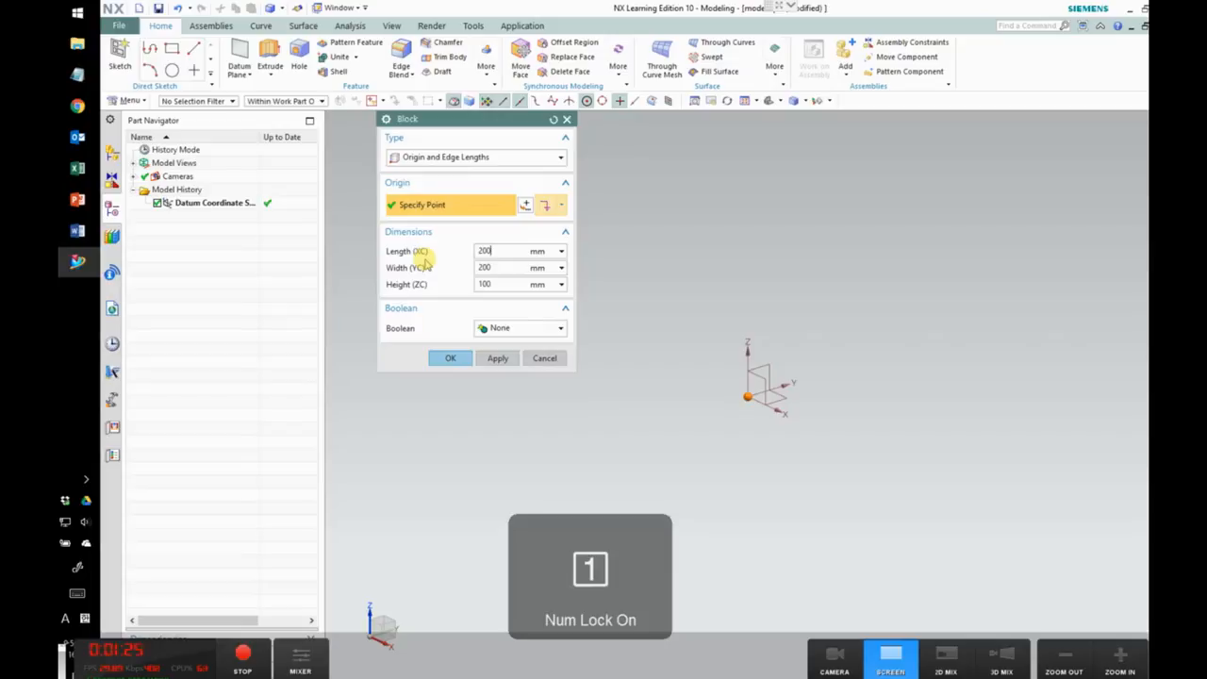
pyautogui.moveTo(495, 251); pyautogui.dragTo(439, 252)
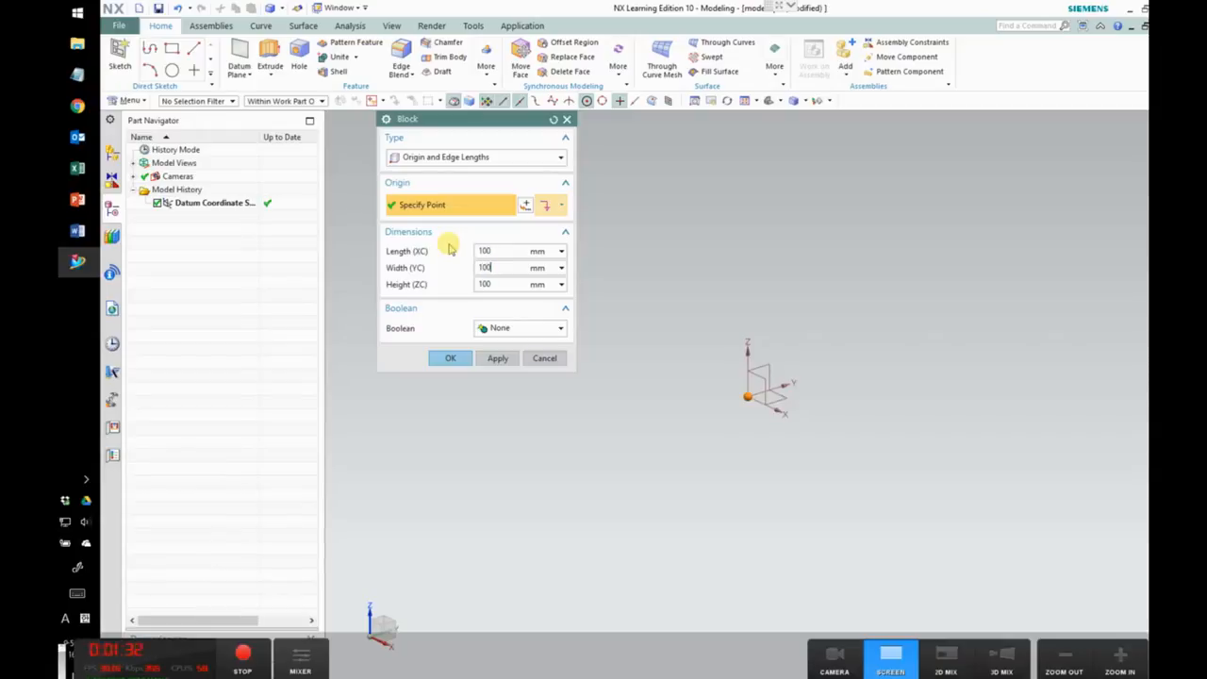
pyautogui.write('100')
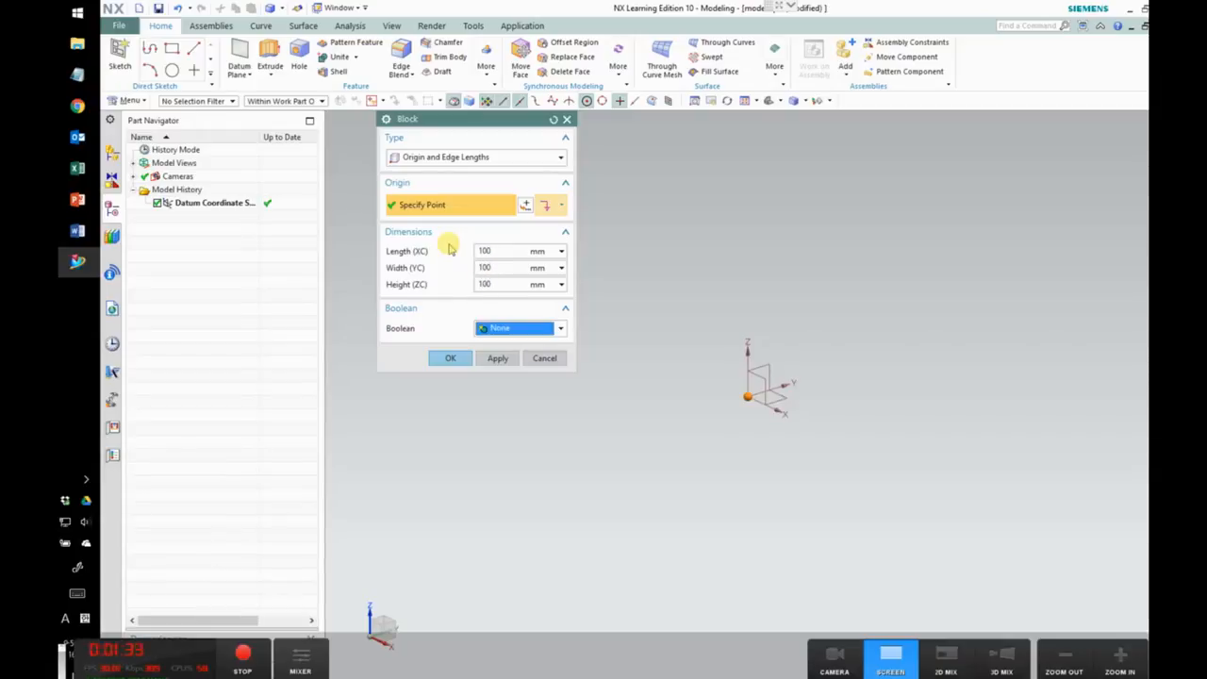
pyautogui.click(452, 358)
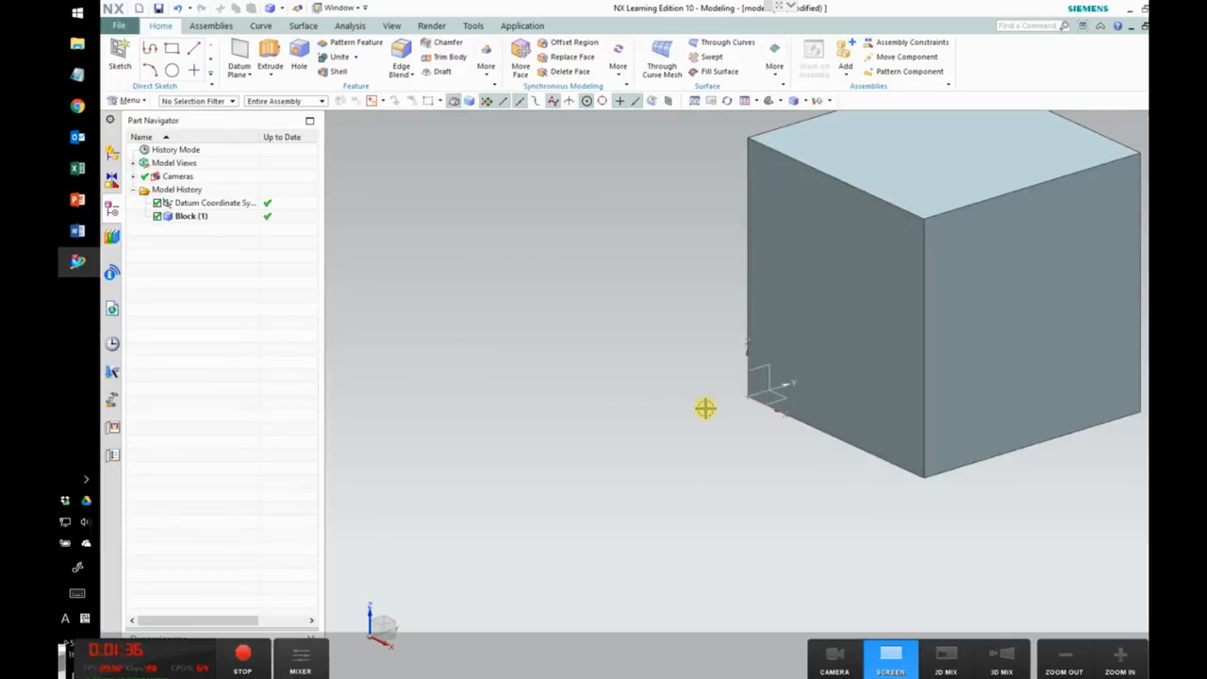
pyautogui.hotkey('ctrl', 'f')
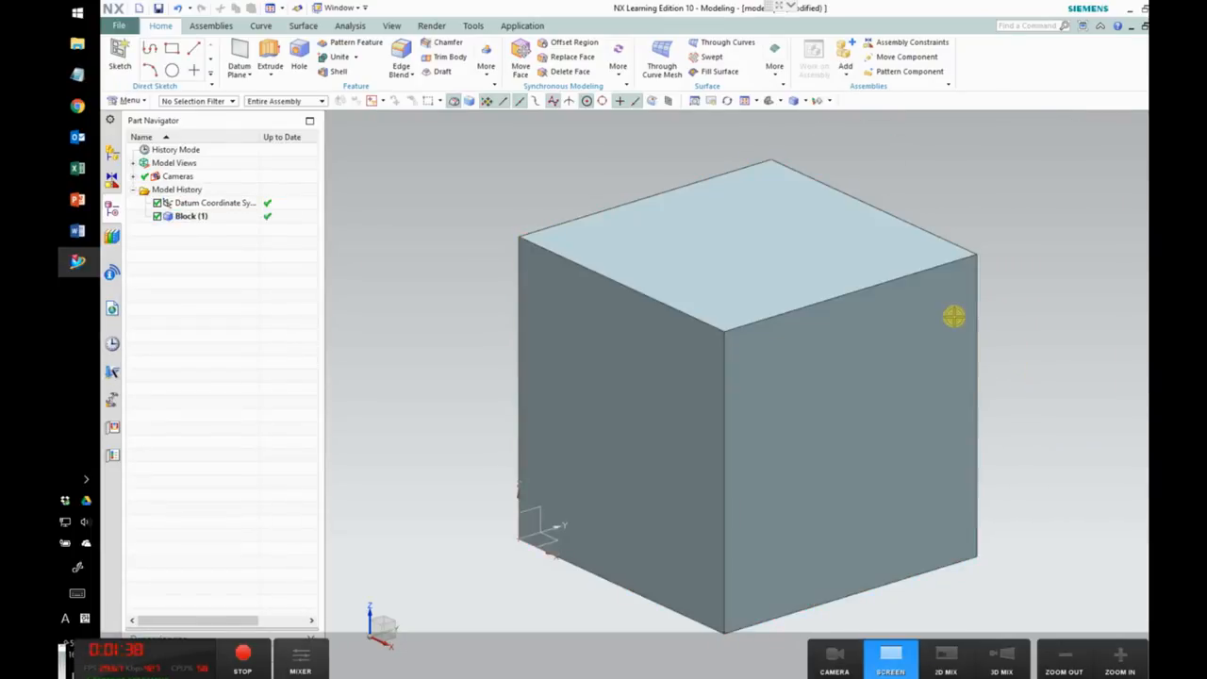
pyautogui.press('Escape')
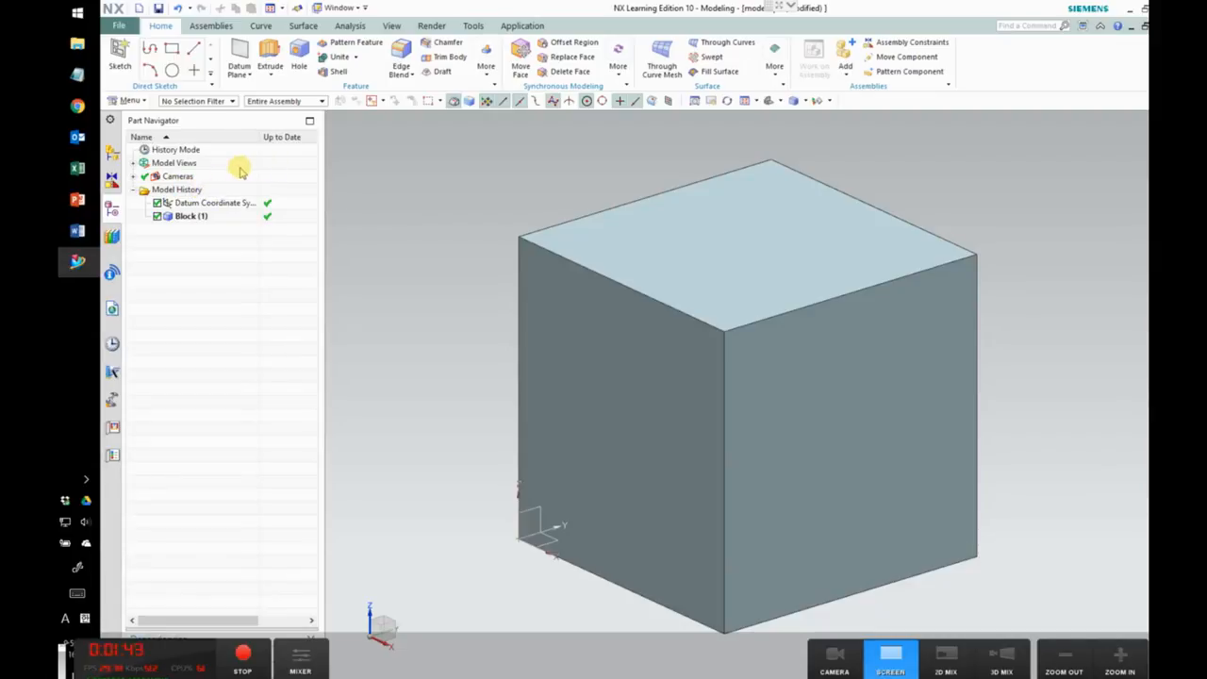
# Step: Check the Edge blend example in PowerPoint and, in NX, apply a 20 mm circular Edge Blend to the three edges meeting at the block's front upper corner
pyautogui.hotkey('alt', 'Tab')
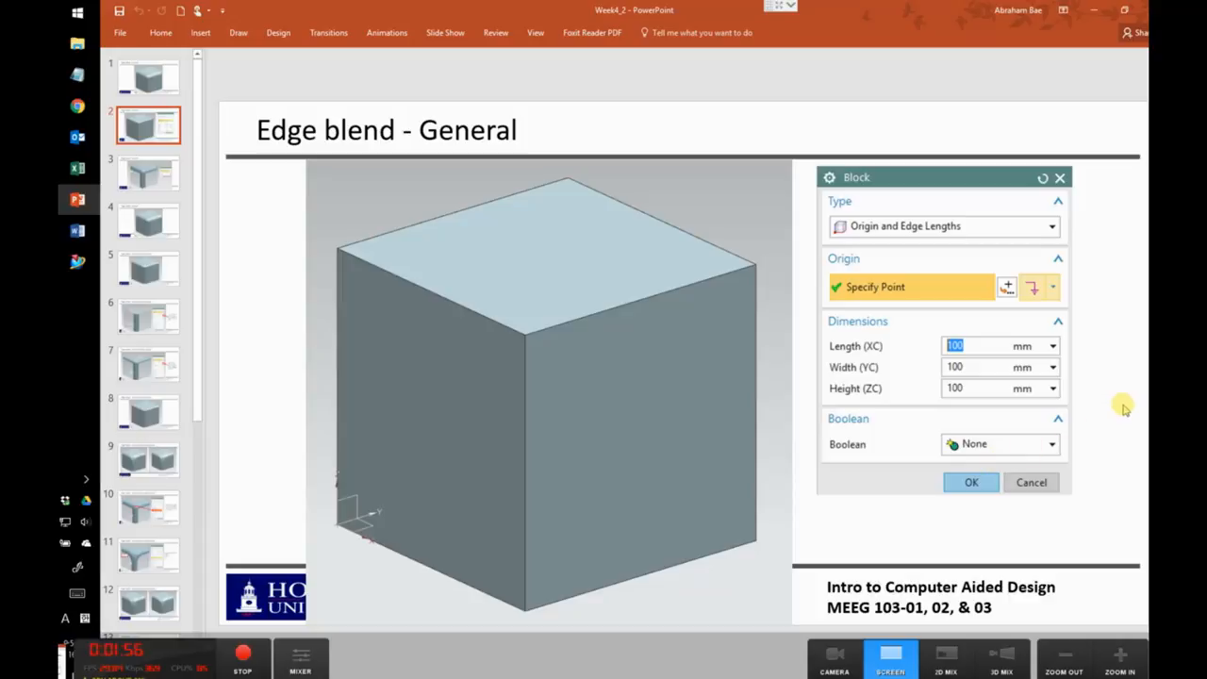
pyautogui.press('pagedown')
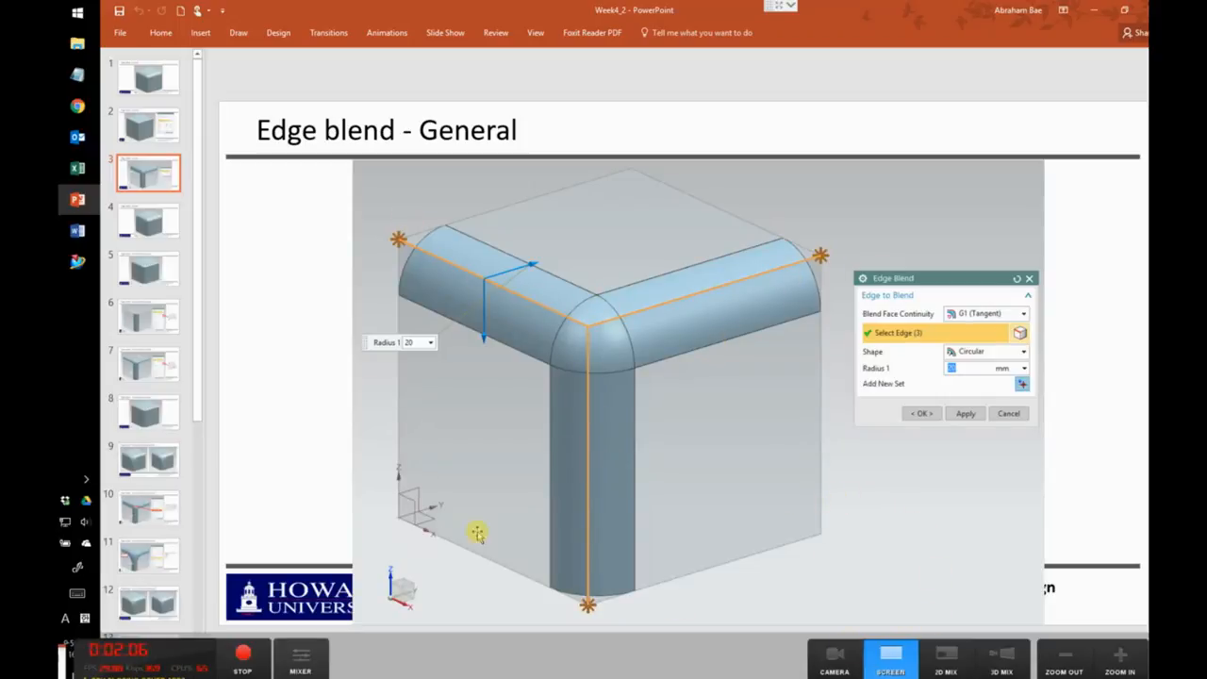
pyautogui.hotkey('alt', 'Tab')
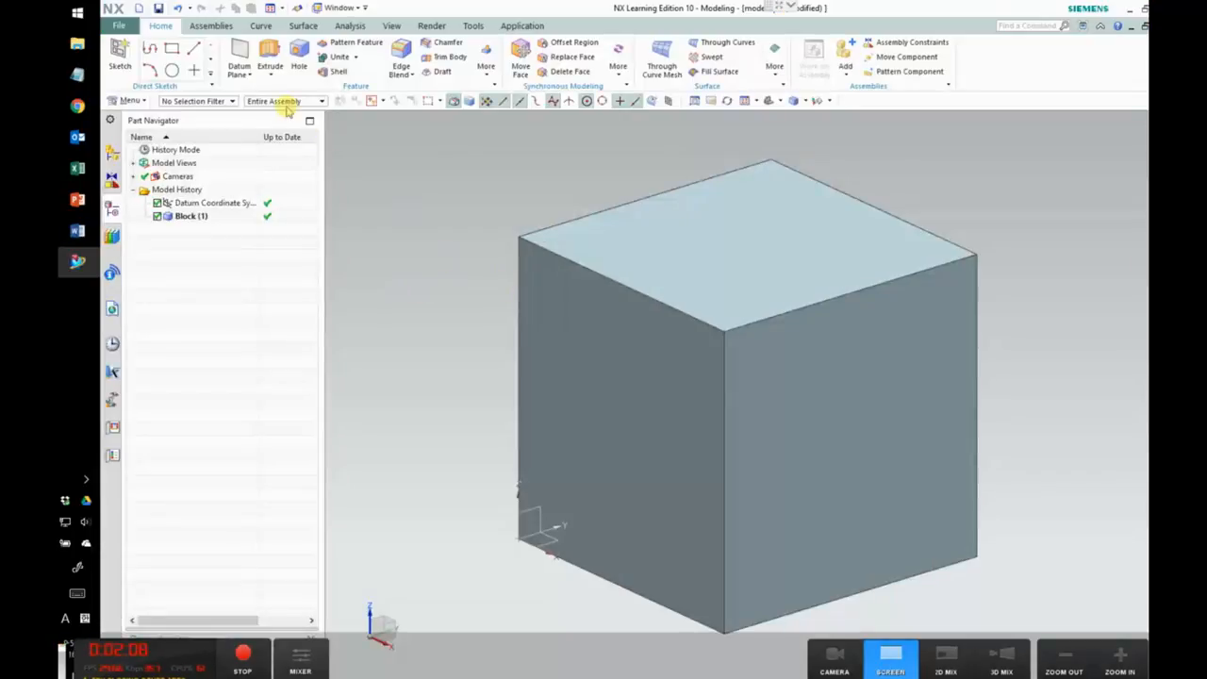
pyautogui.click(411, 75)
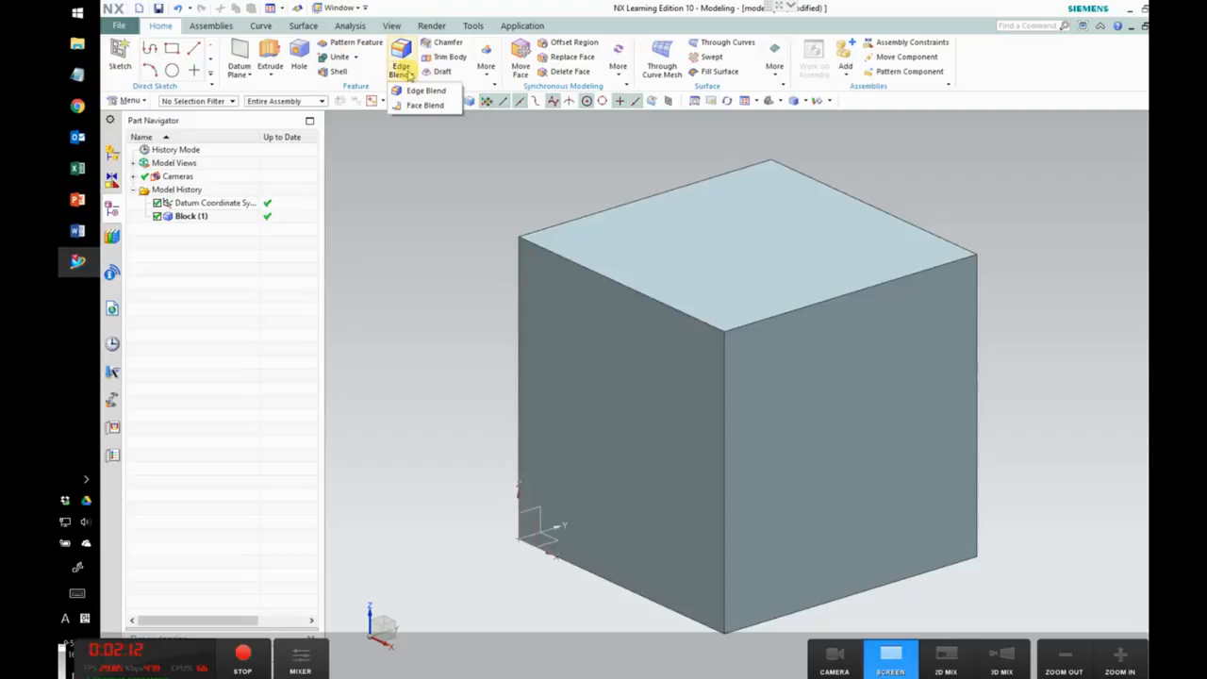
pyautogui.click(420, 92)
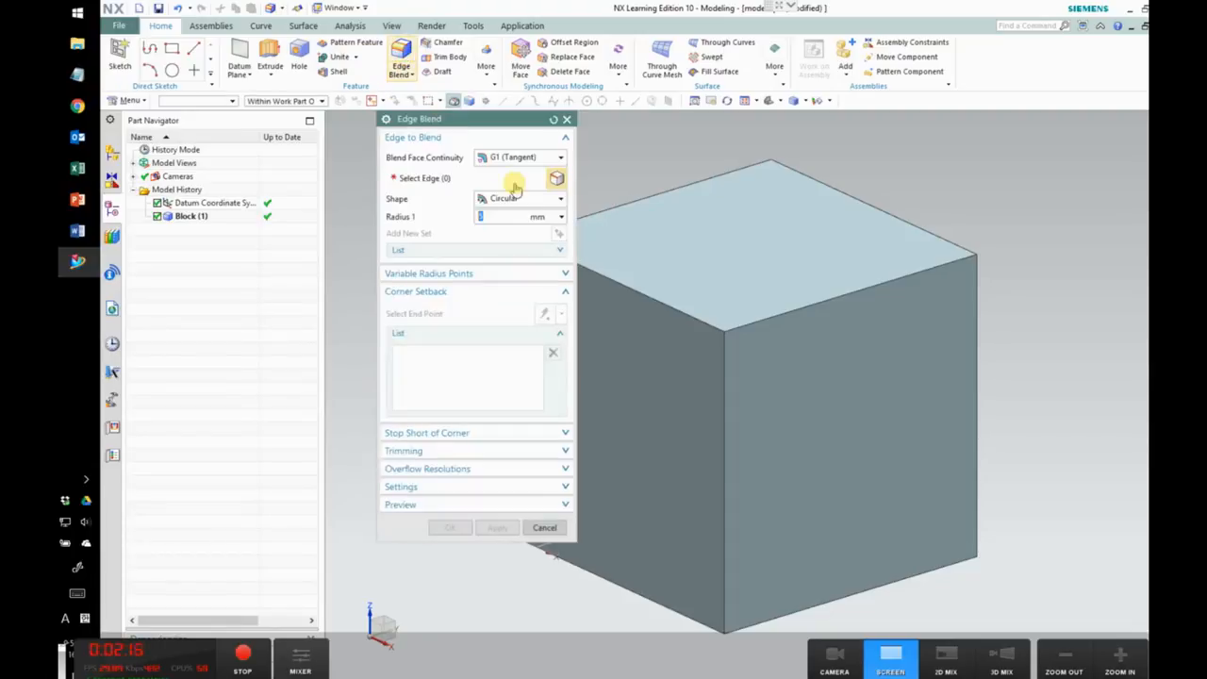
pyautogui.click(494, 216)
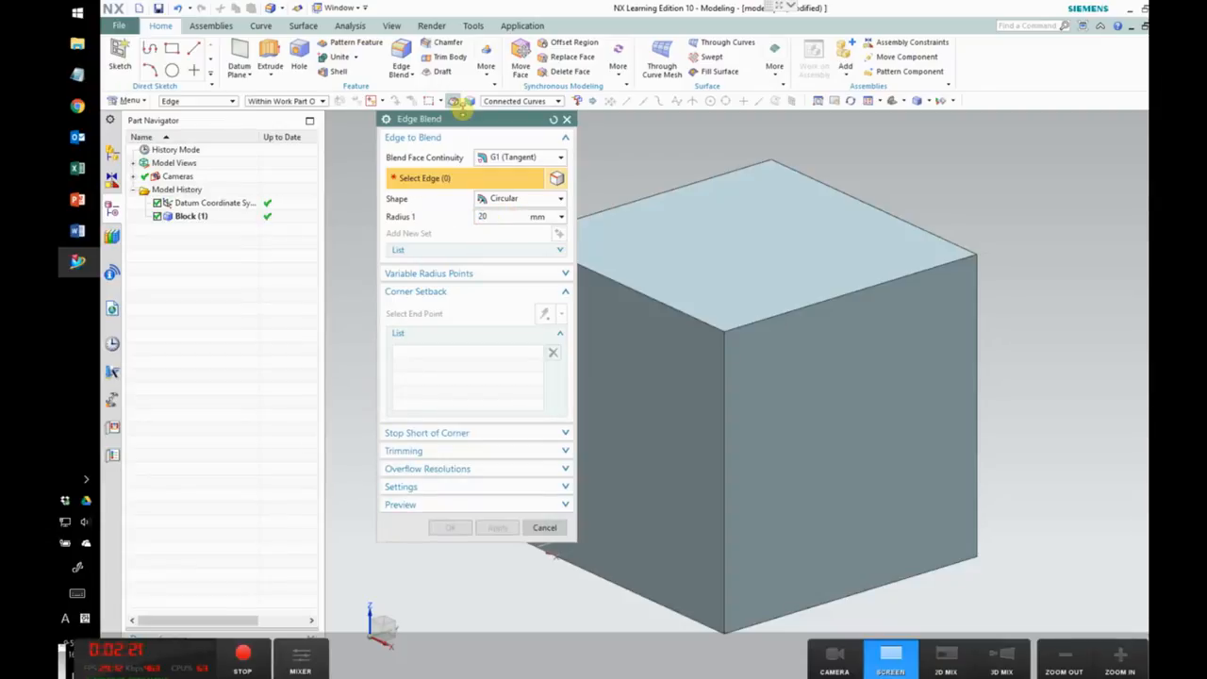
pyautogui.moveTo(467, 123); pyautogui.dragTo(330, 161)
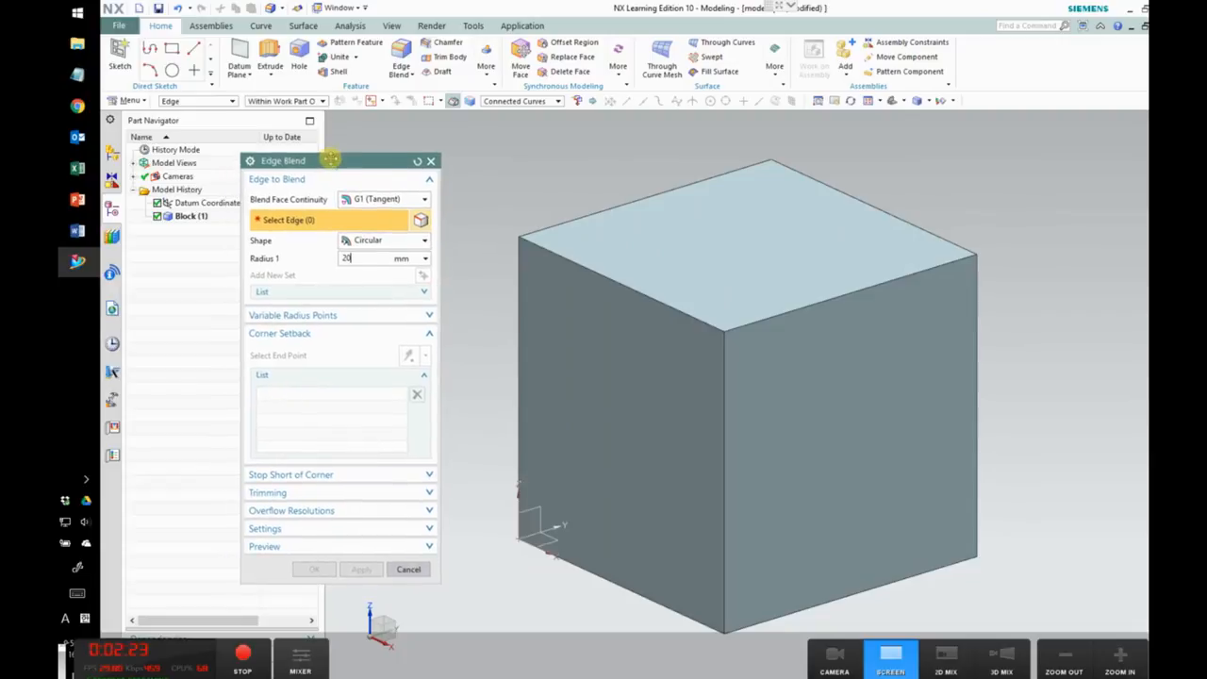
pyautogui.click(575, 261)
pyautogui.click(782, 313)
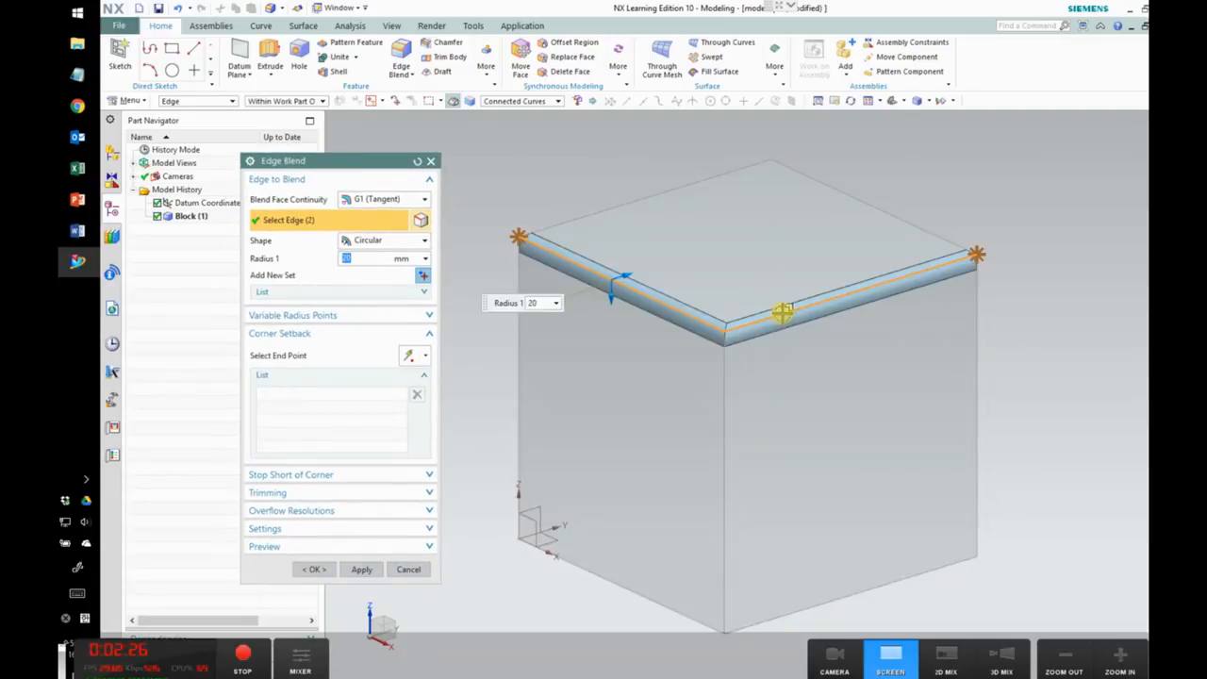
pyautogui.click(724, 384)
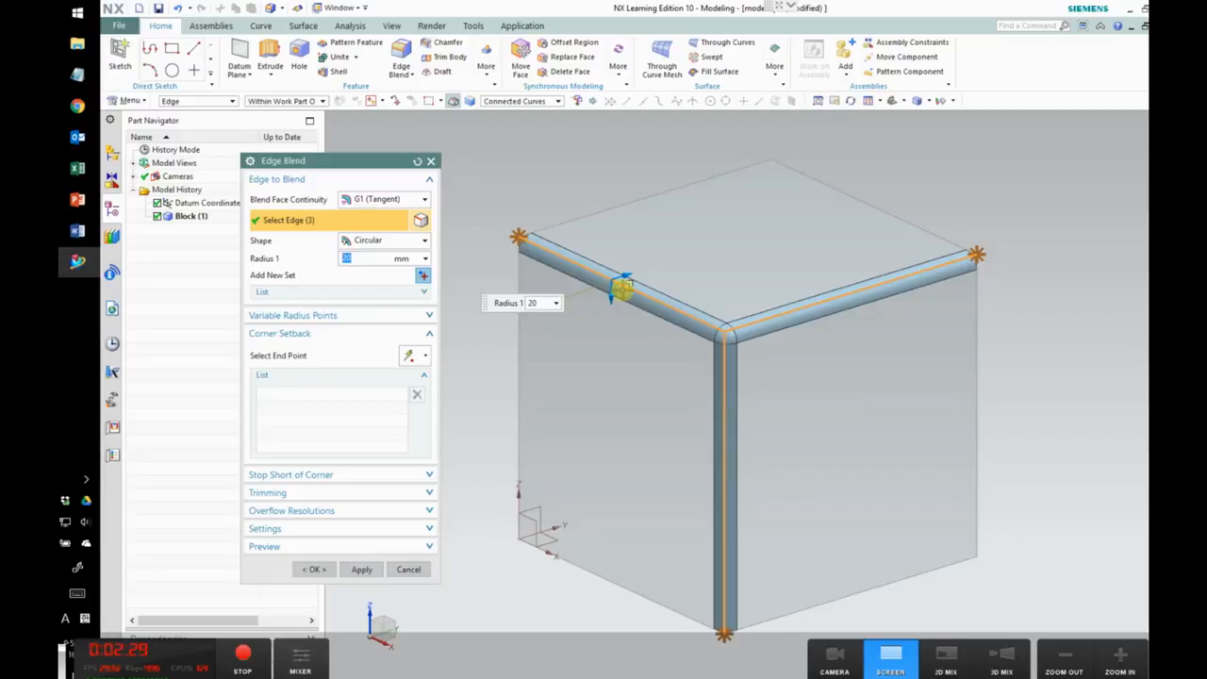
pyautogui.click(361, 571)
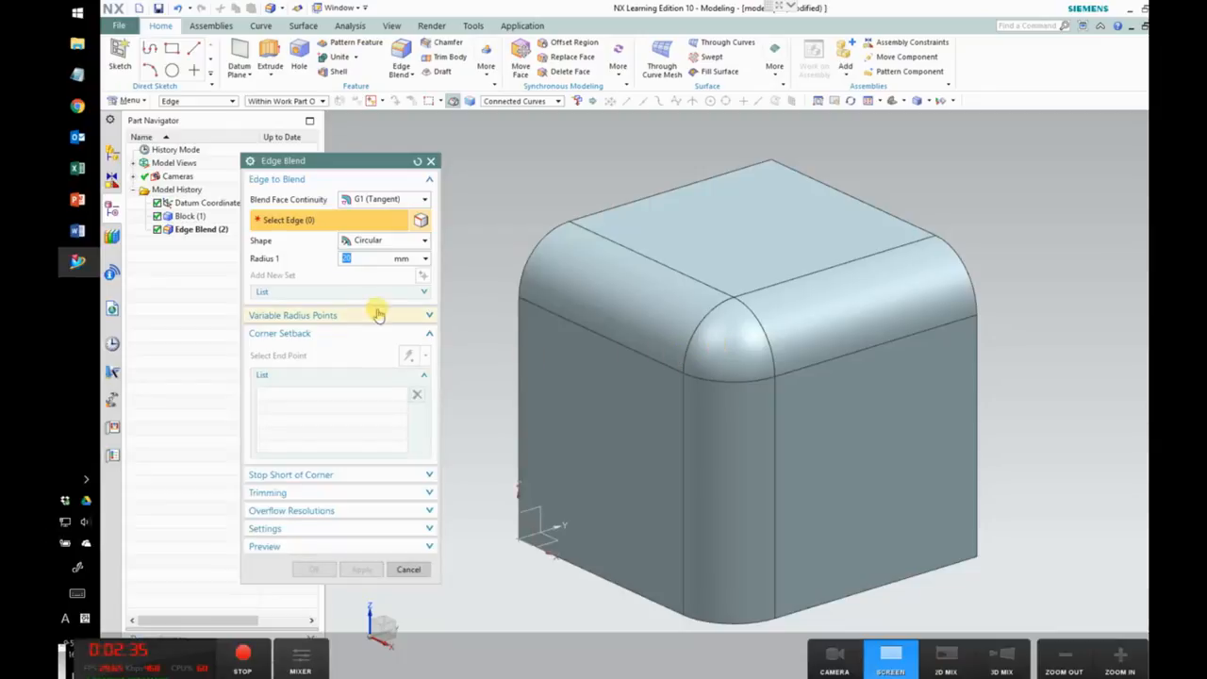
# Step: Compare the blended block in NX with the PowerPoint result slide and examine the "Edge blend – General with list option" example
pyautogui.hotkey('alt', 'Tab')
pyautogui.hotkey('alt', 'Tab')
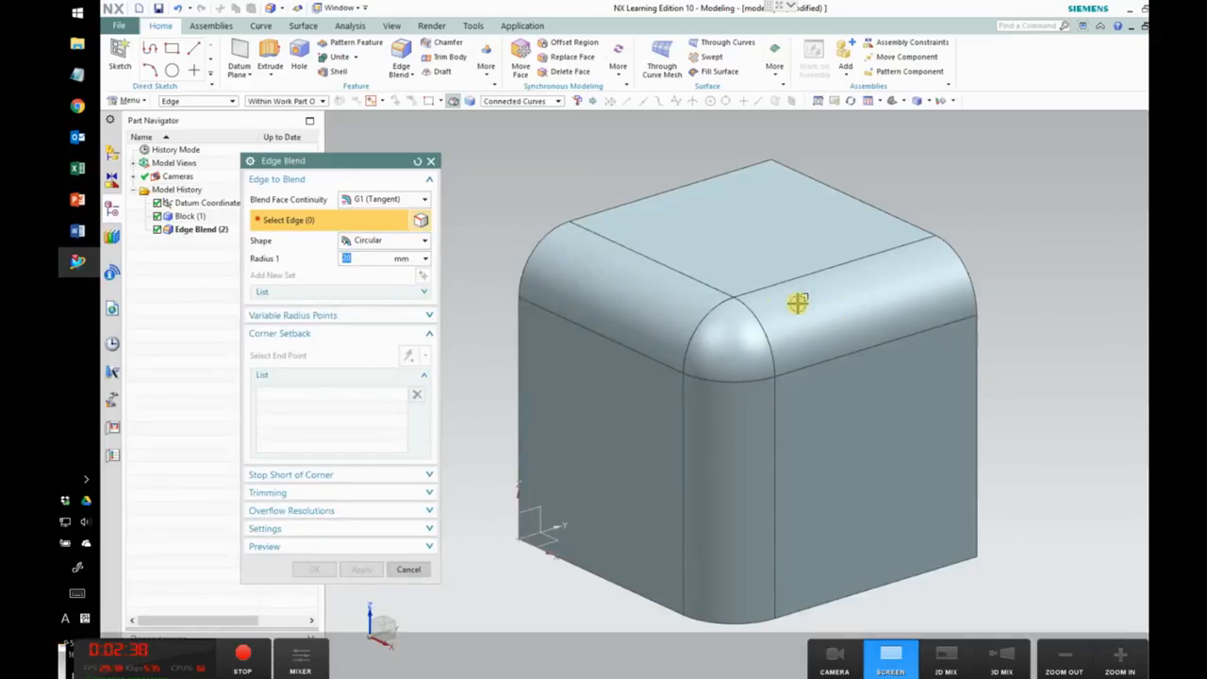
pyautogui.hotkey('alt', 'Tab')
pyautogui.scroll(-1, 598, 314)
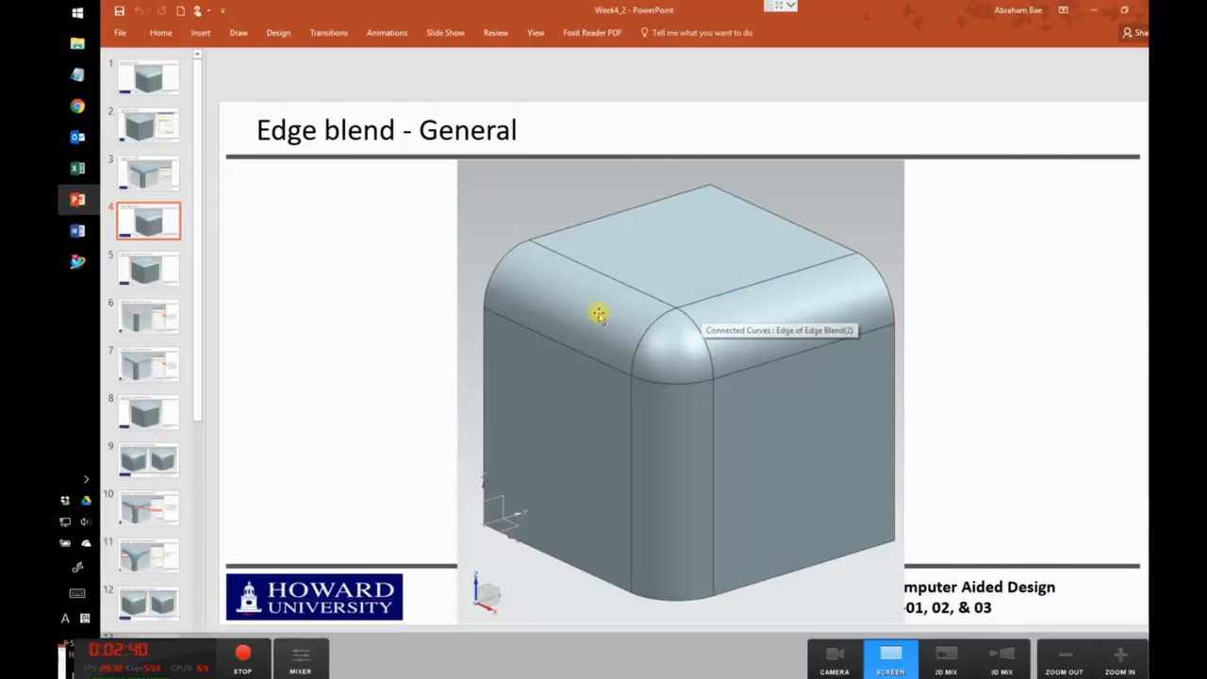
pyautogui.hotkey('alt', 'Tab')
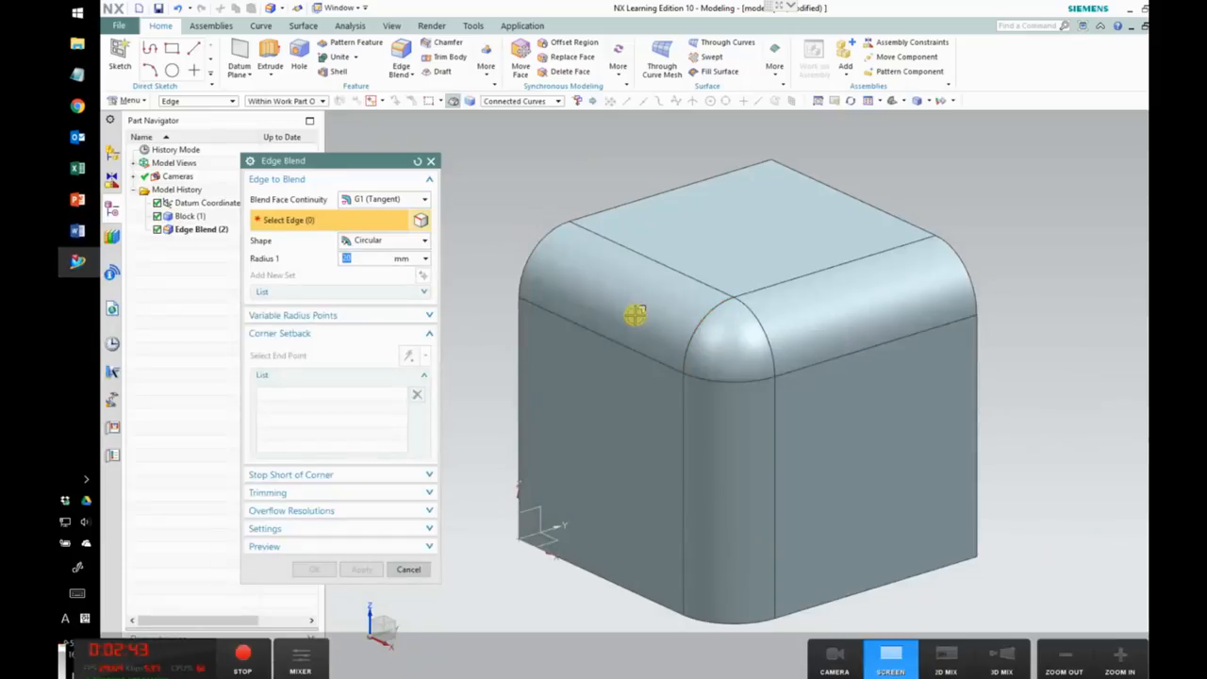
pyautogui.hotkey('alt', 'Tab')
pyautogui.scroll(-1, 634, 316)
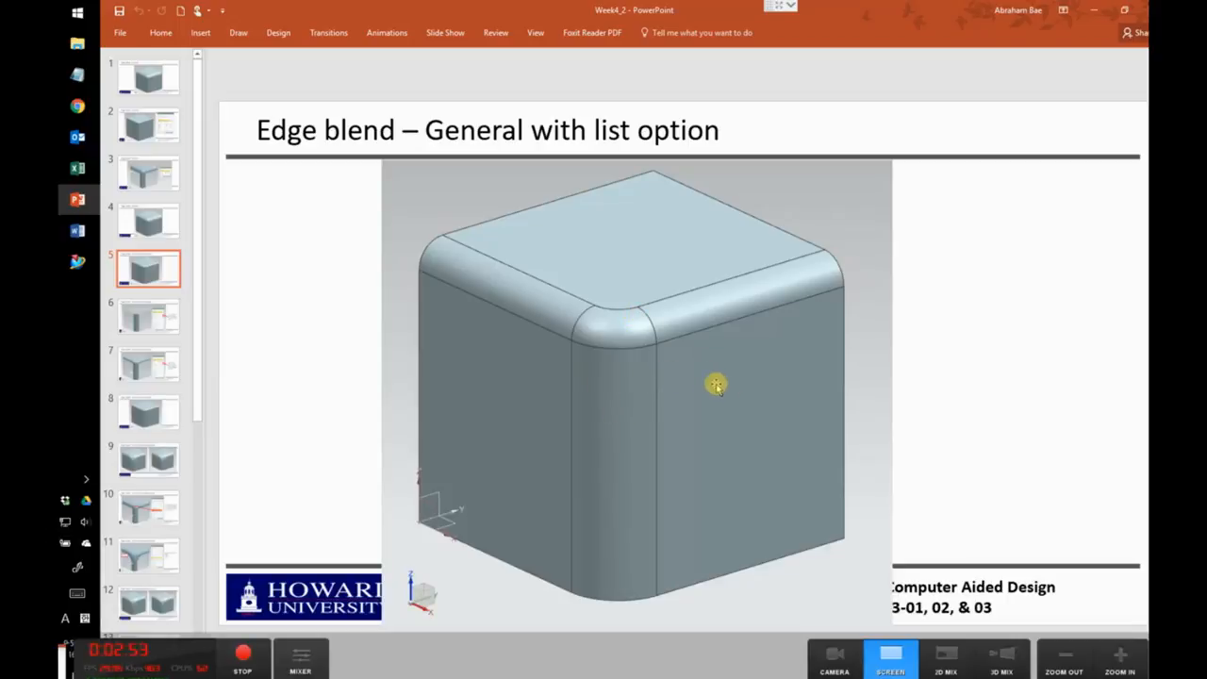
pyautogui.hotkey('alt', 'Tab')
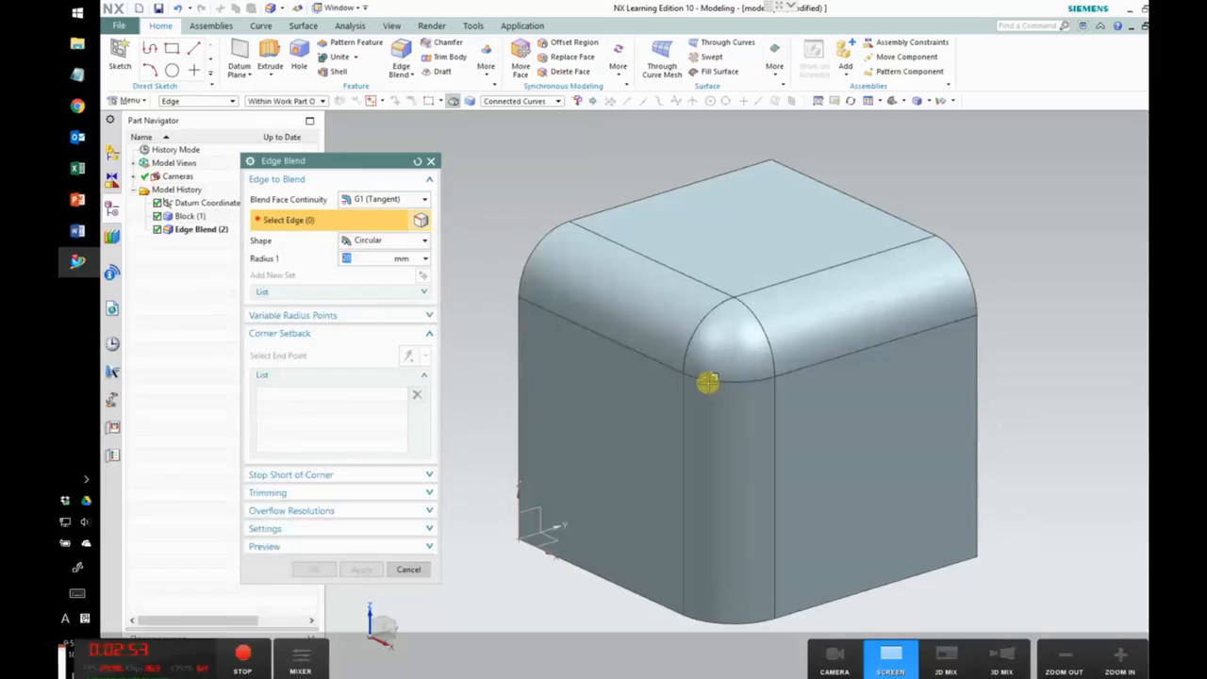
# Step: Close the Edge Blend dialog and delete the existing Edge Blend feature from the model history
pyautogui.click(433, 167)
pyautogui.click(199, 231)
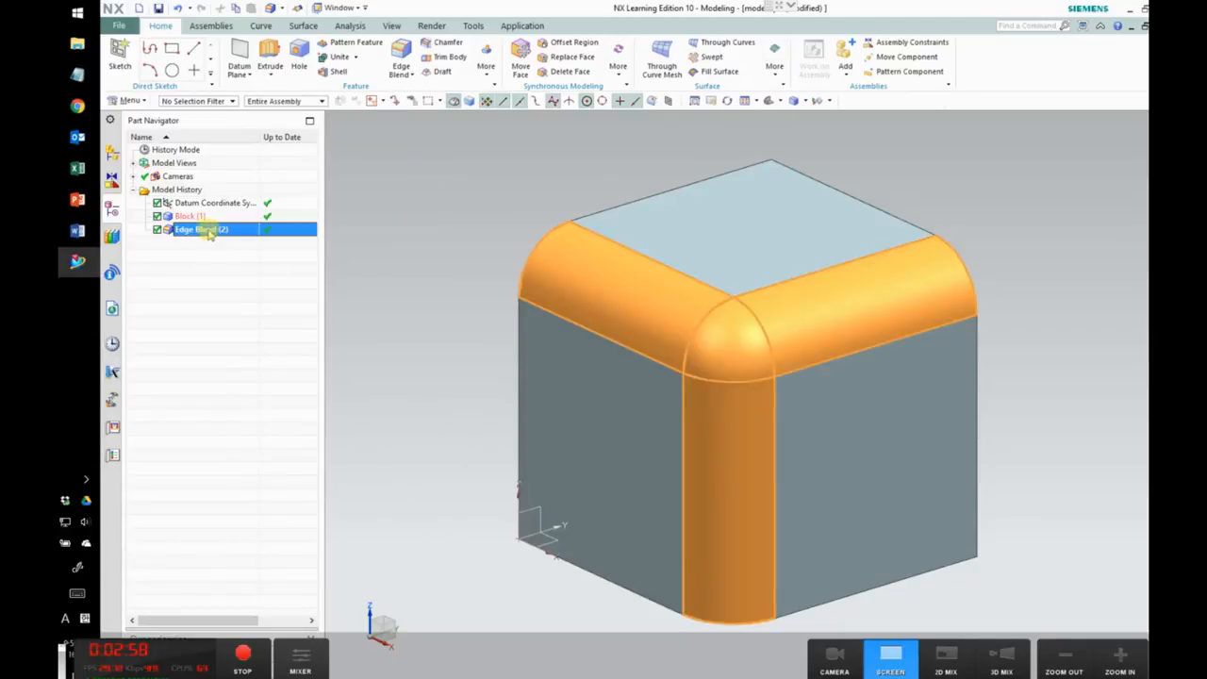
pyautogui.rightClick(201, 234)
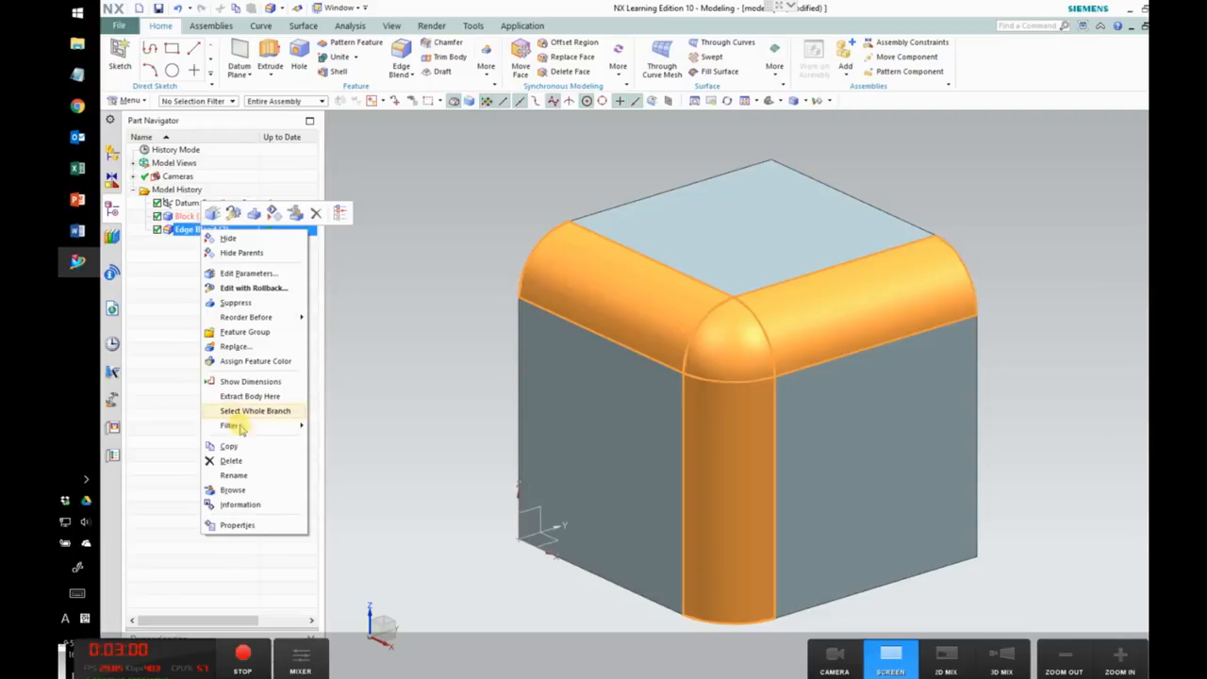
pyautogui.click(251, 465)
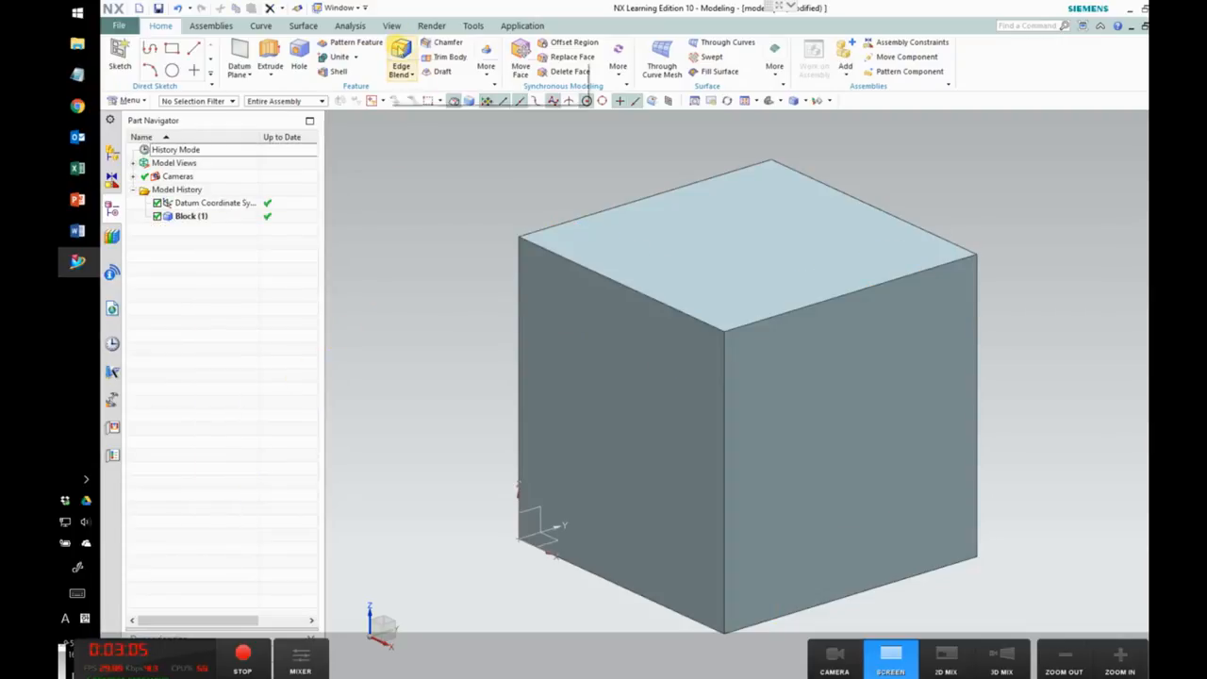
# Step: Start an Edge Blend, check the PowerPoint example, add the block's front vertical edge as a 20 mm circular set, and expand the set list
pyautogui.click(401, 57)
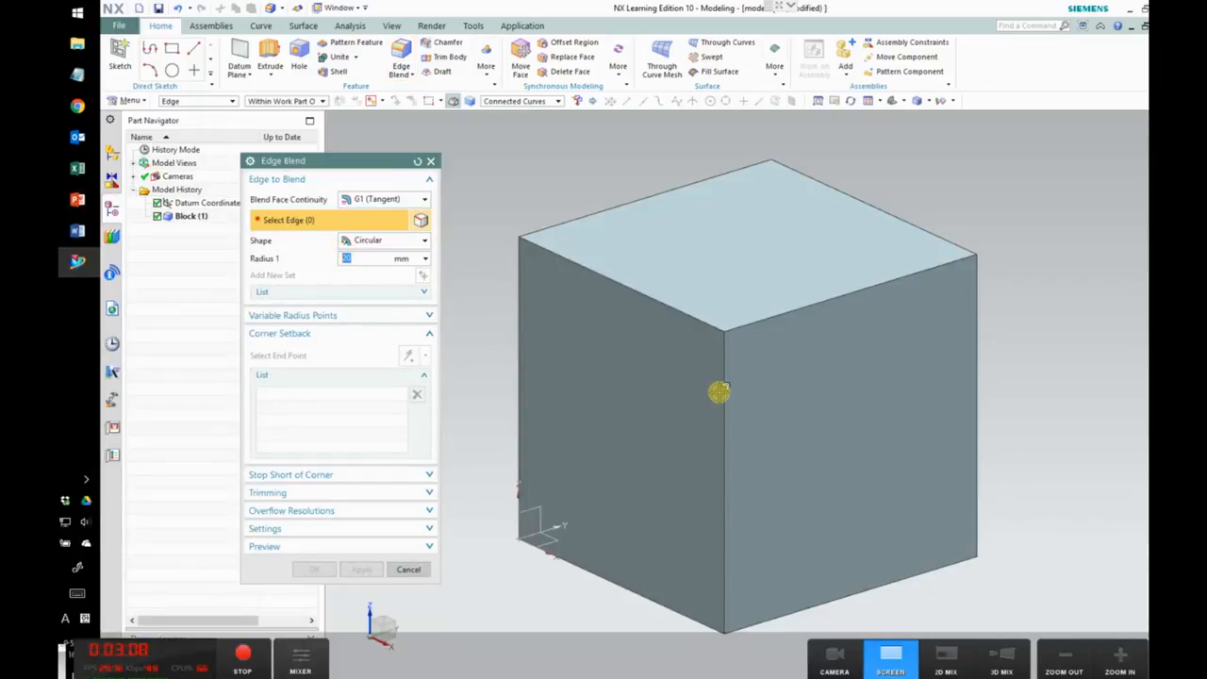
pyautogui.hotkey('alt', 'Tab')
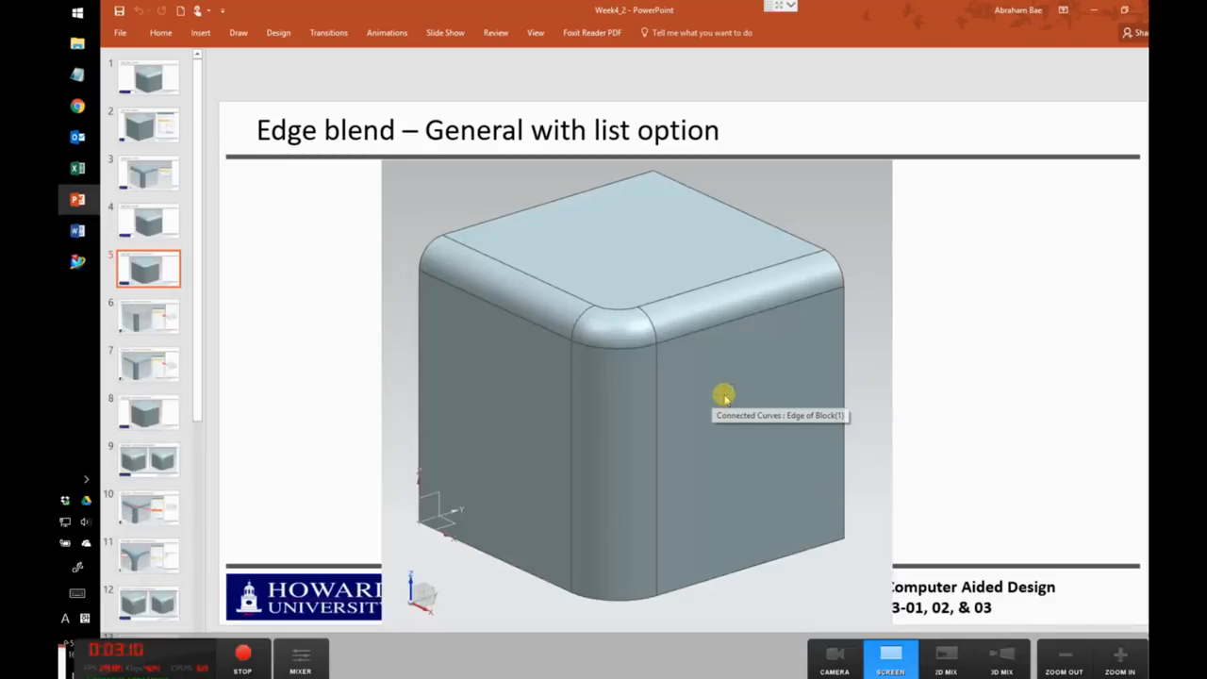
pyautogui.hotkey('alt', 'Tab')
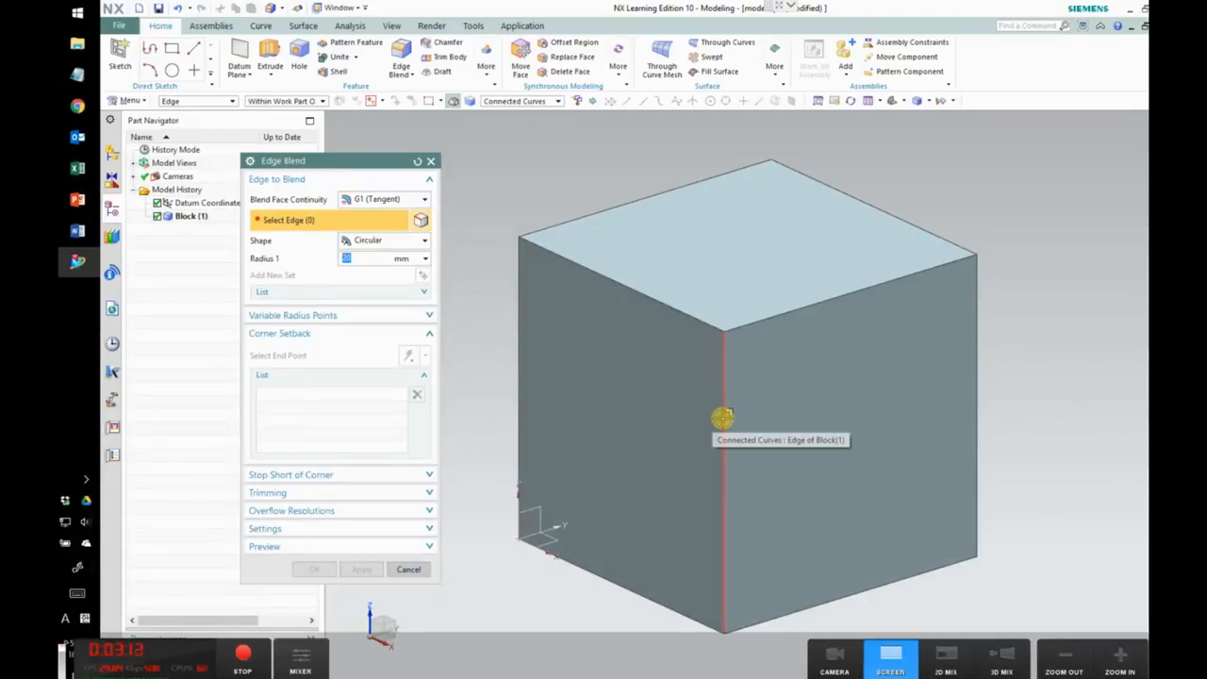
pyautogui.click(723, 417)
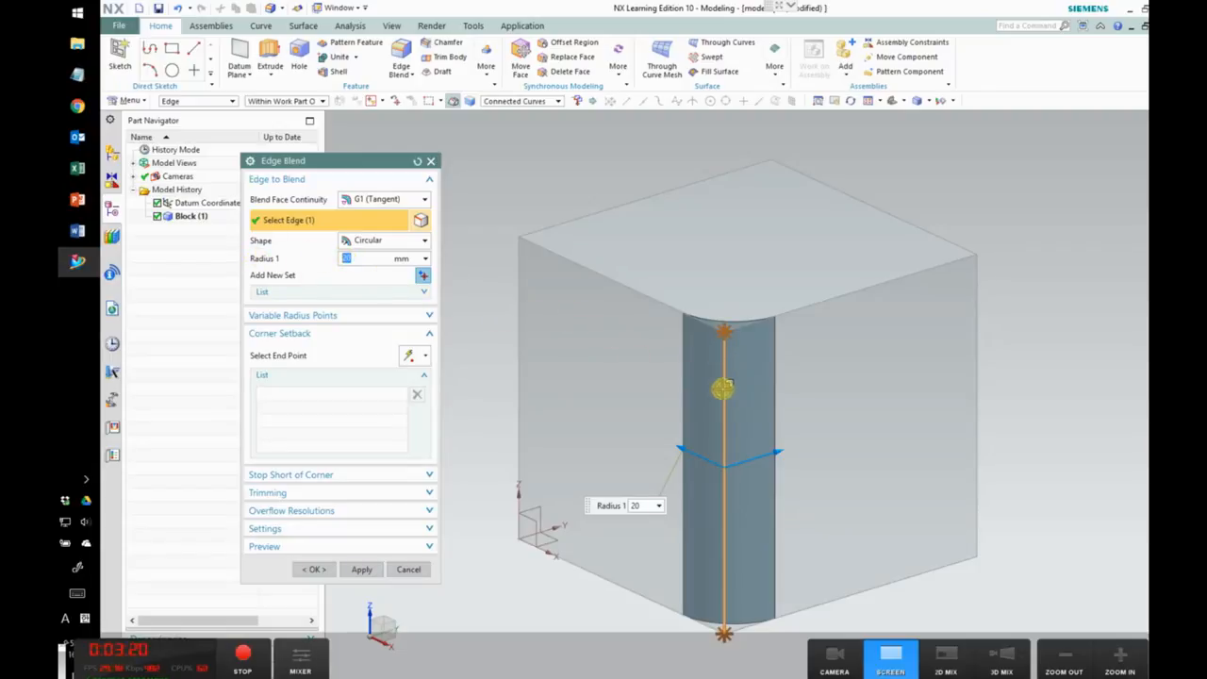
pyautogui.click(424, 276)
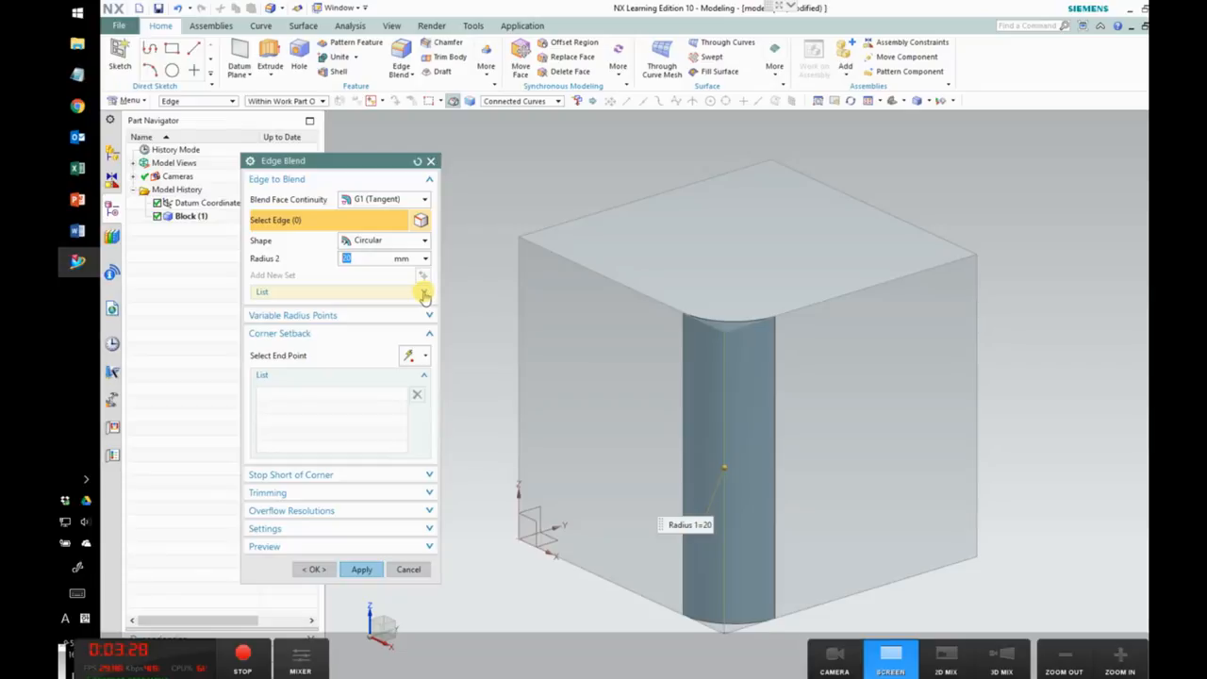
pyautogui.click(423, 294)
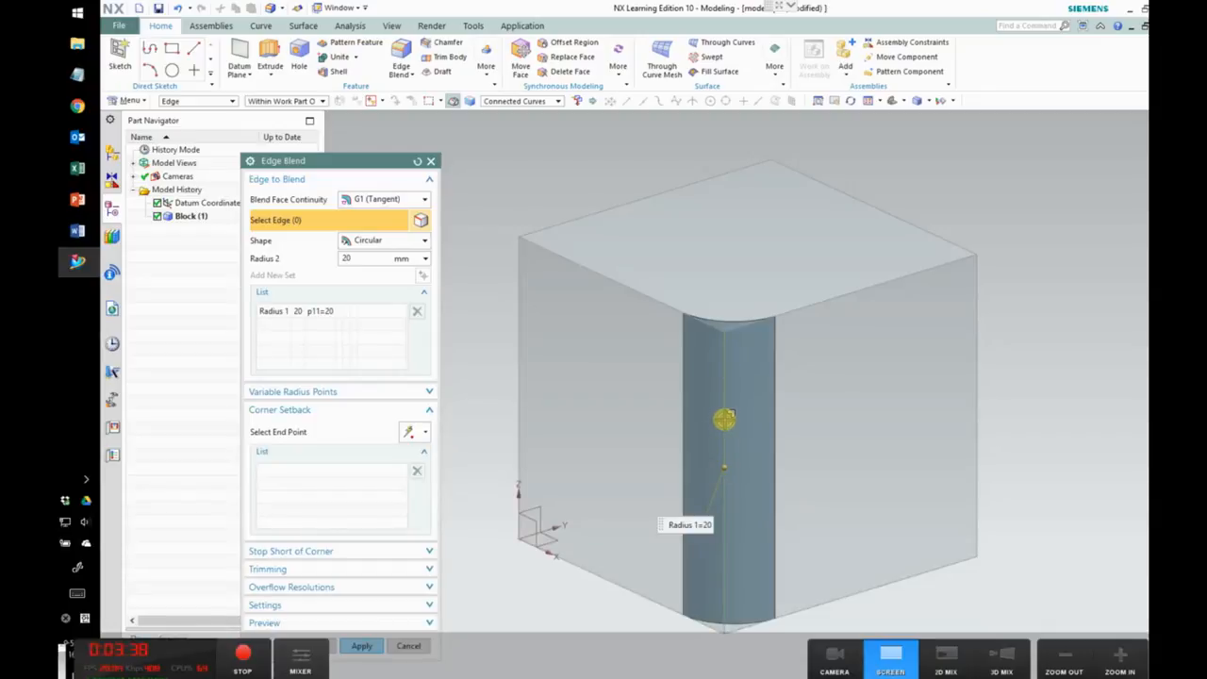
# Step: Add the two upper edges meeting at the front corner as a second 5 mm set, apply the Edge Blend, and close the dialog
pyautogui.doubleClick(349, 258)
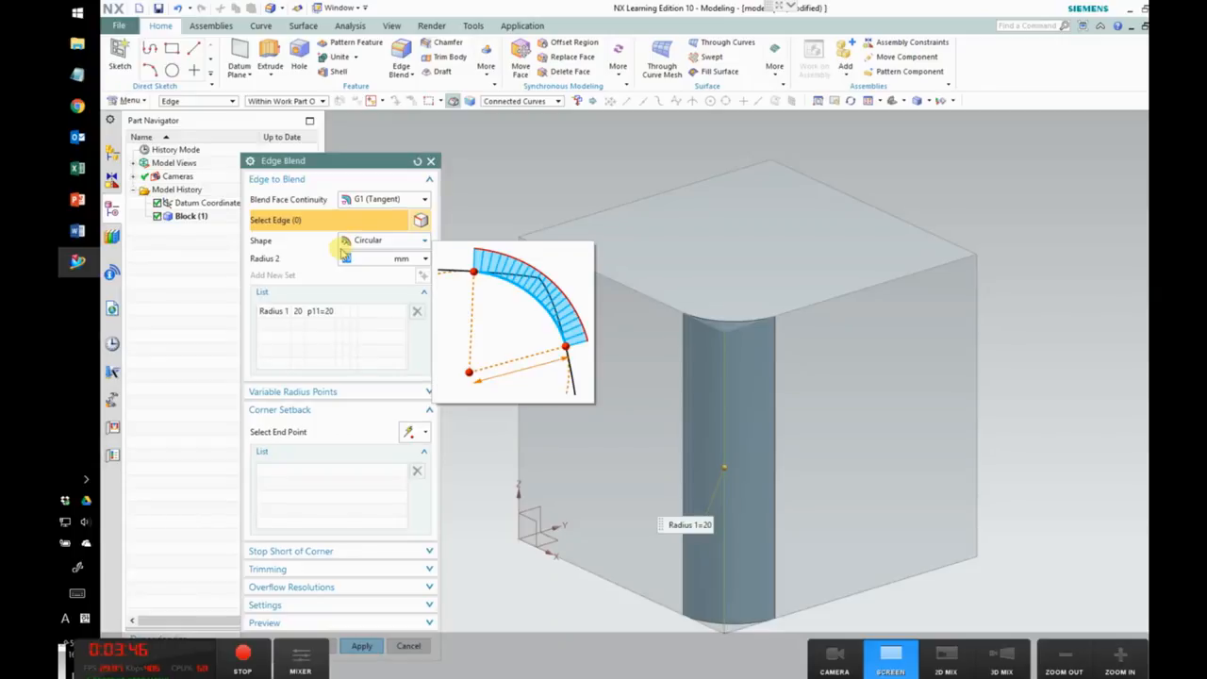
pyautogui.press('Num_Lock')
pyautogui.write('20')
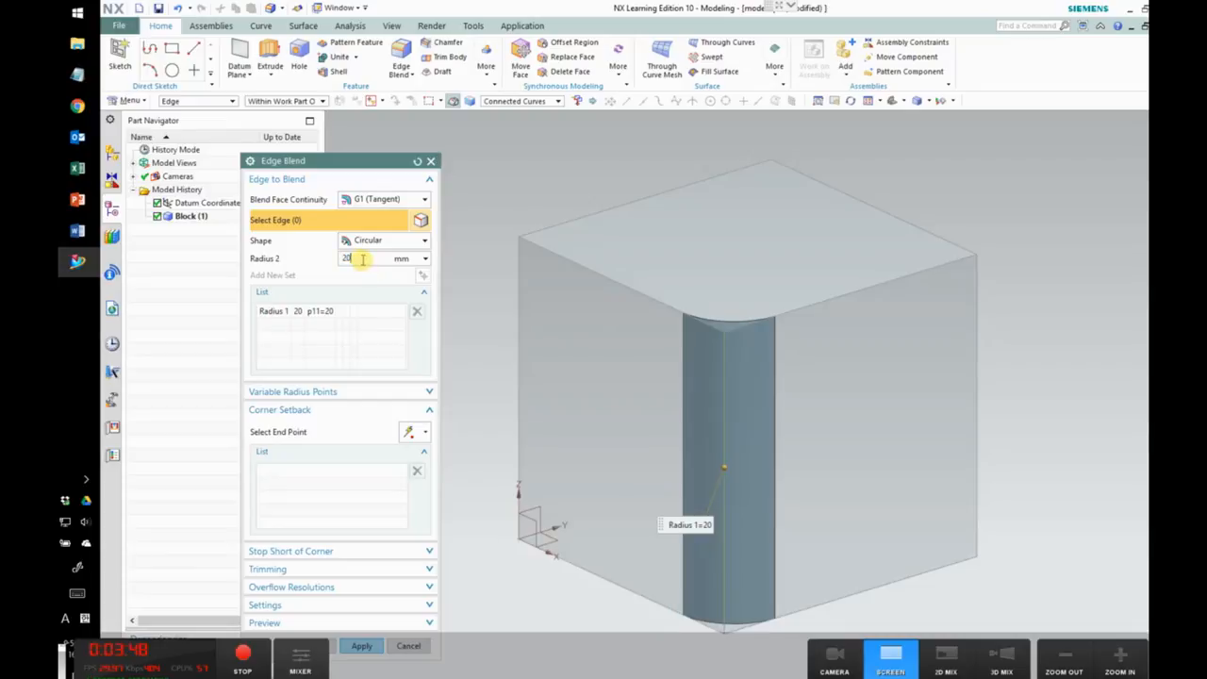
pyautogui.doubleClick(351, 259)
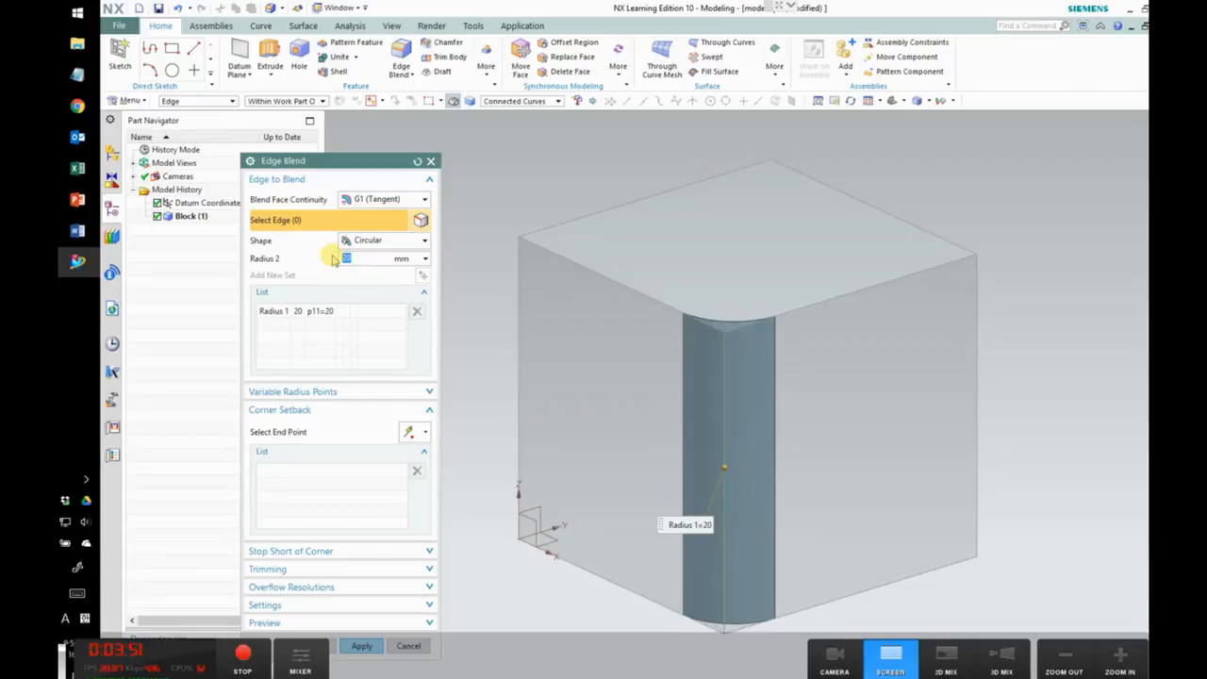
pyautogui.write('5')
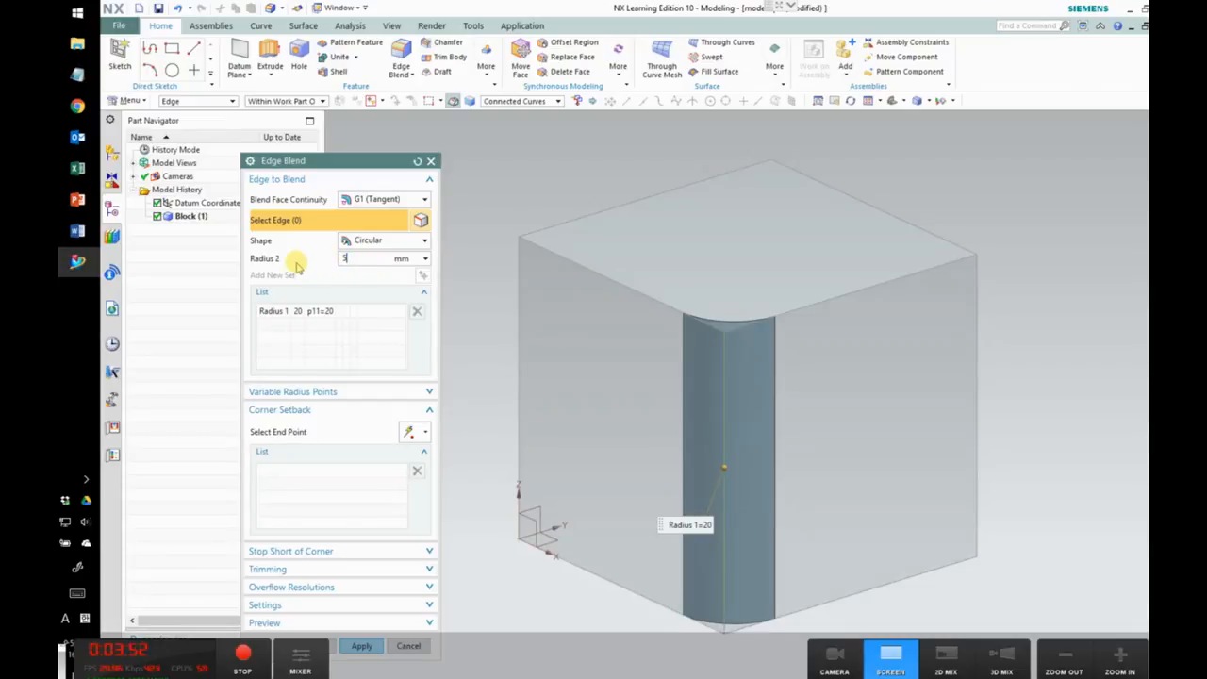
pyautogui.click(579, 258)
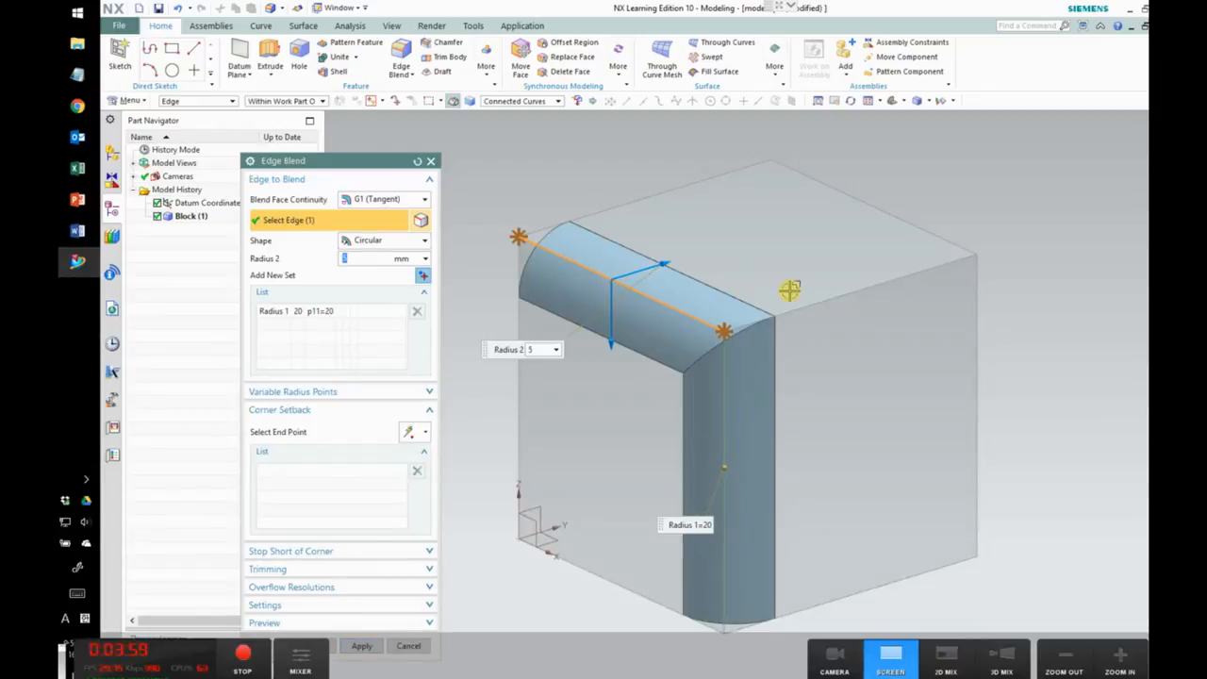
pyautogui.click(819, 299)
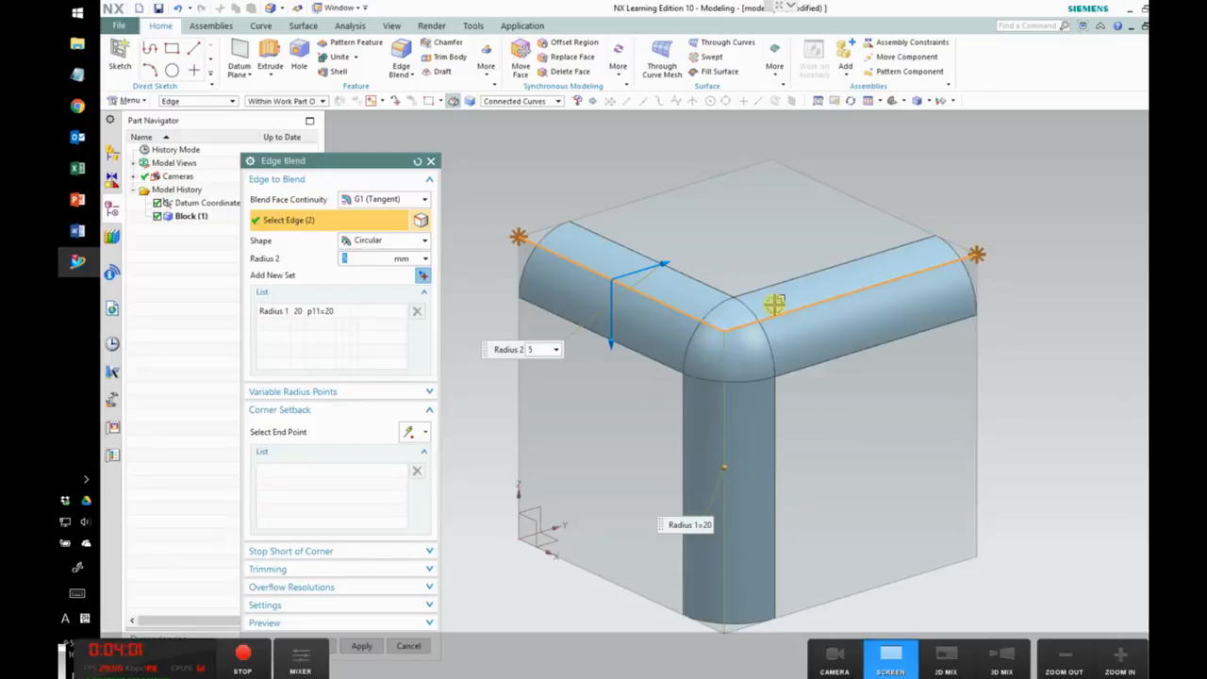
pyautogui.click(422, 275)
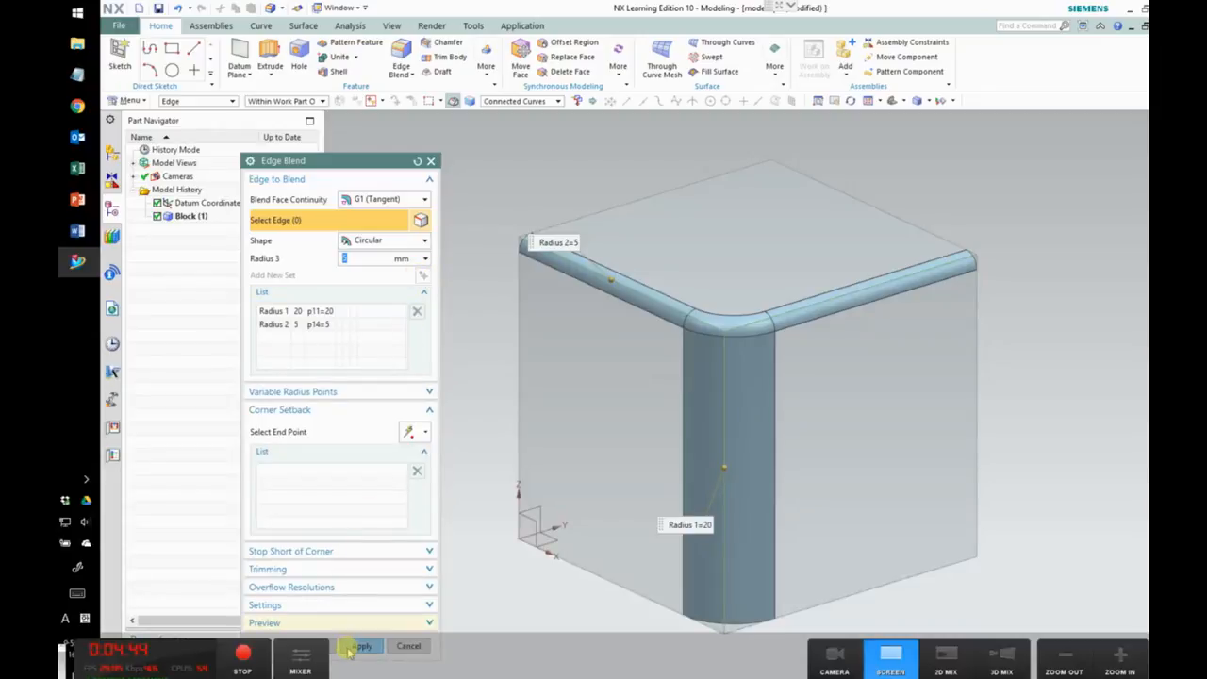
pyautogui.moveTo(376, 162); pyautogui.dragTo(389, 120)
pyautogui.click(374, 608)
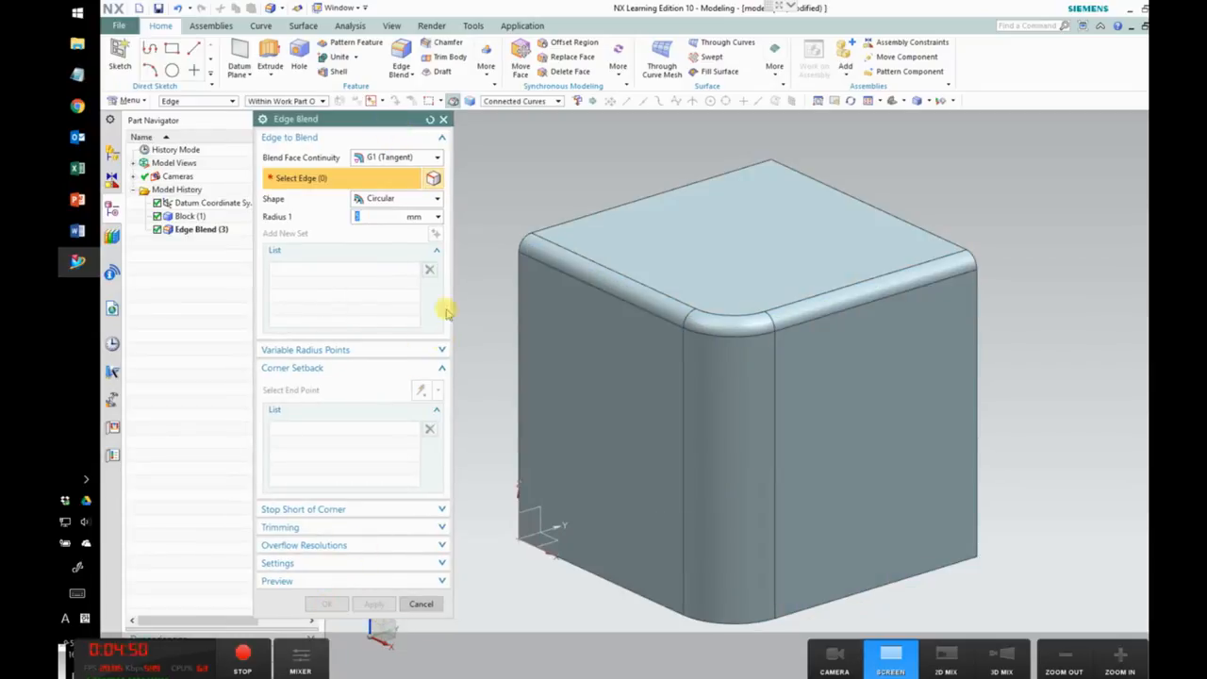
pyautogui.click(443, 119)
# Step: Switch to PowerPoint and review the list option slides, comparing the general blend with the "Edge blend – General with setback option" example
pyautogui.hotkey('alt', 'Tab')
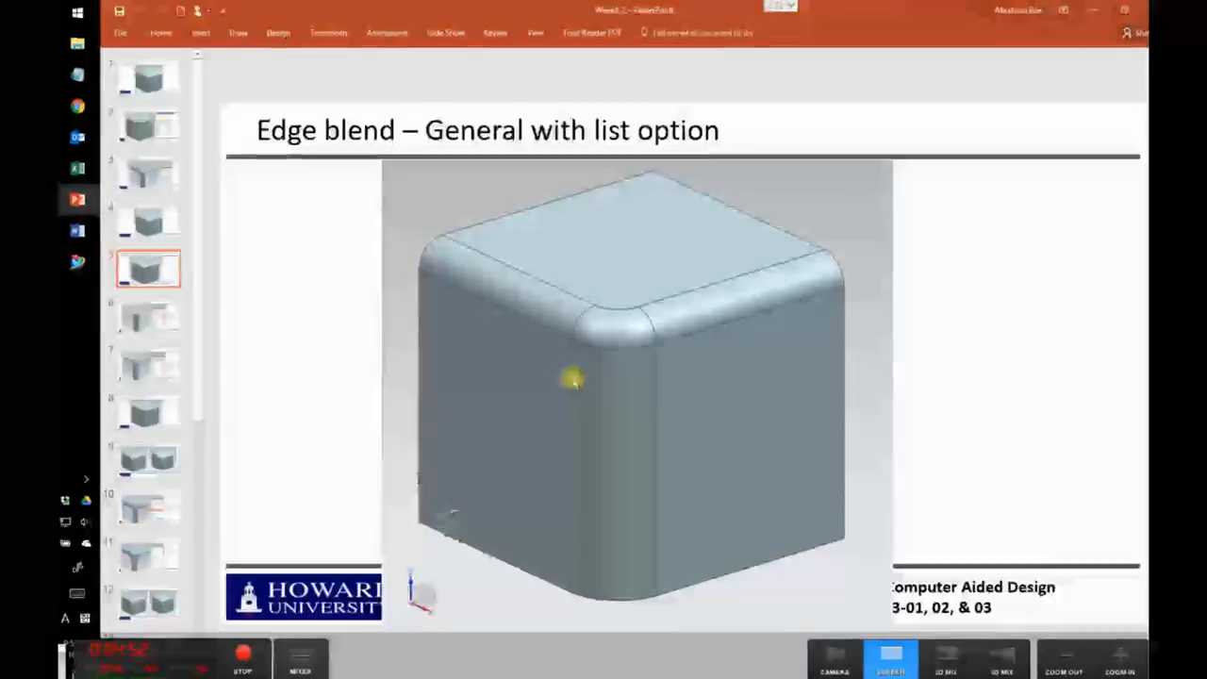
pyautogui.scroll(-1, 572, 379)
pyautogui.scroll(-2, 572, 381)
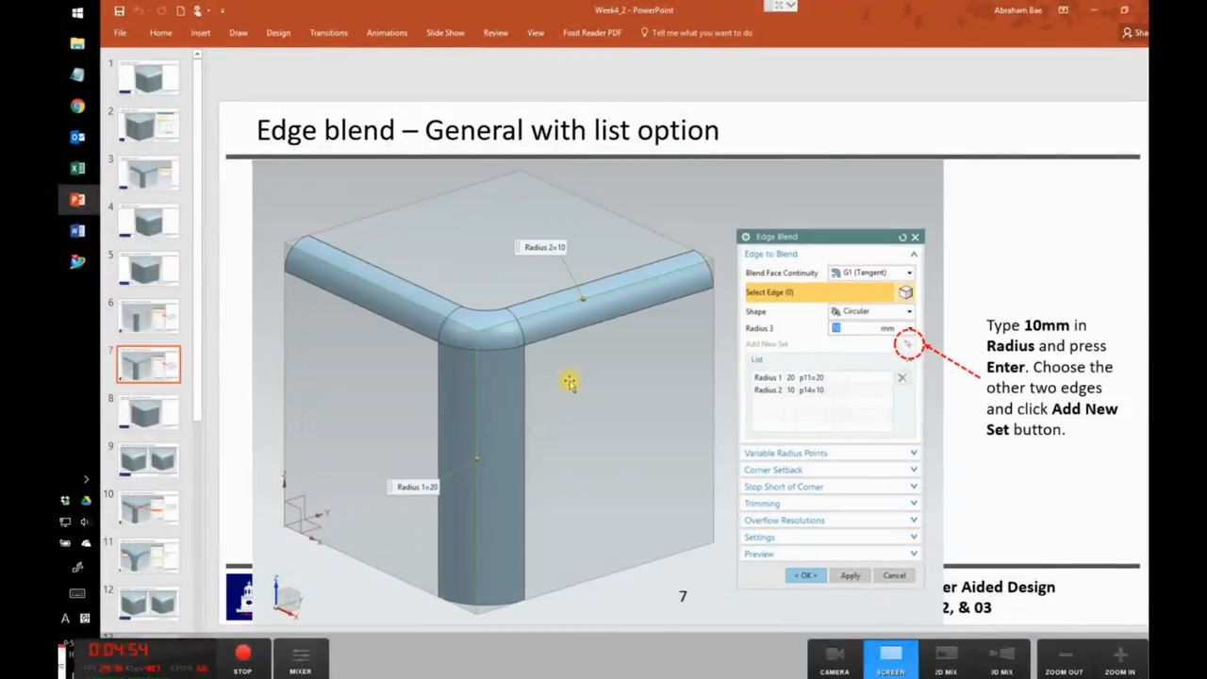
pyautogui.scroll(-1, 570, 381)
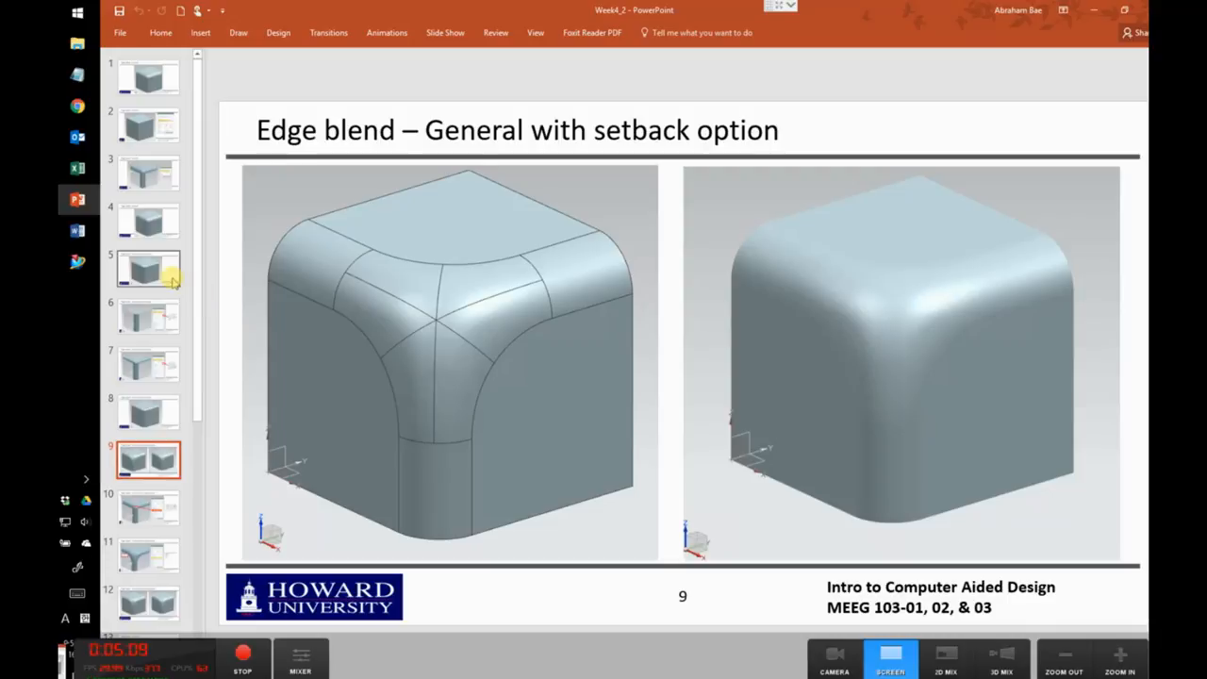
pyautogui.click(148, 79)
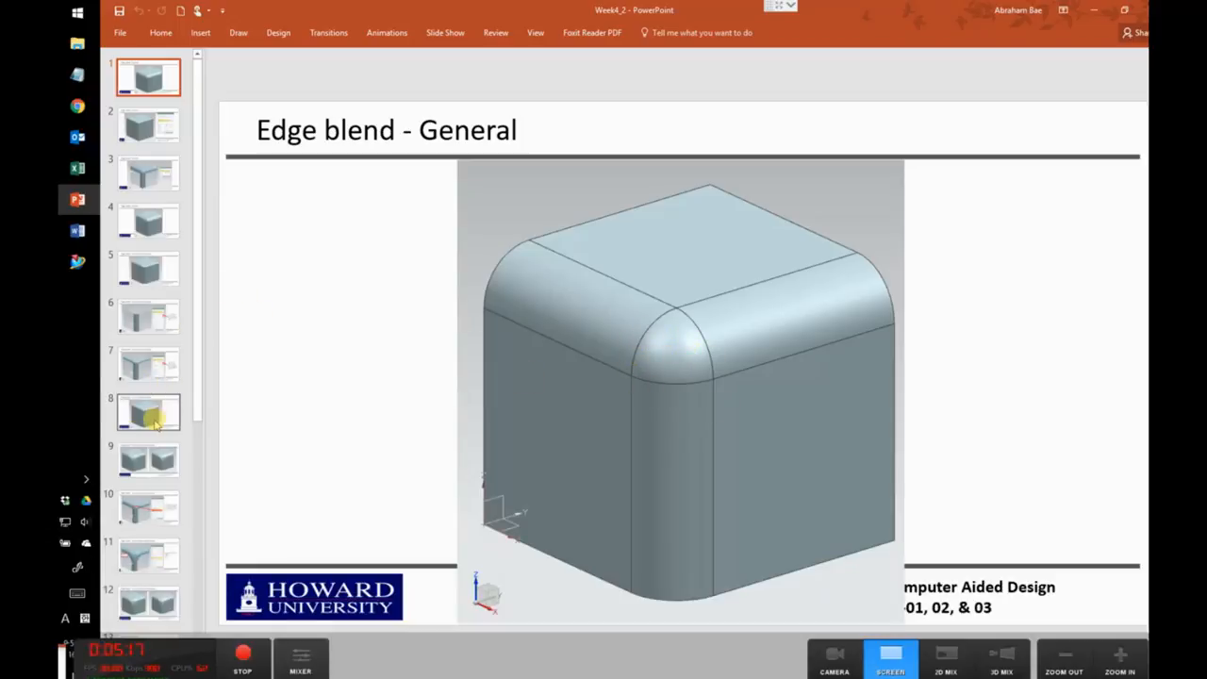
pyautogui.click(141, 475)
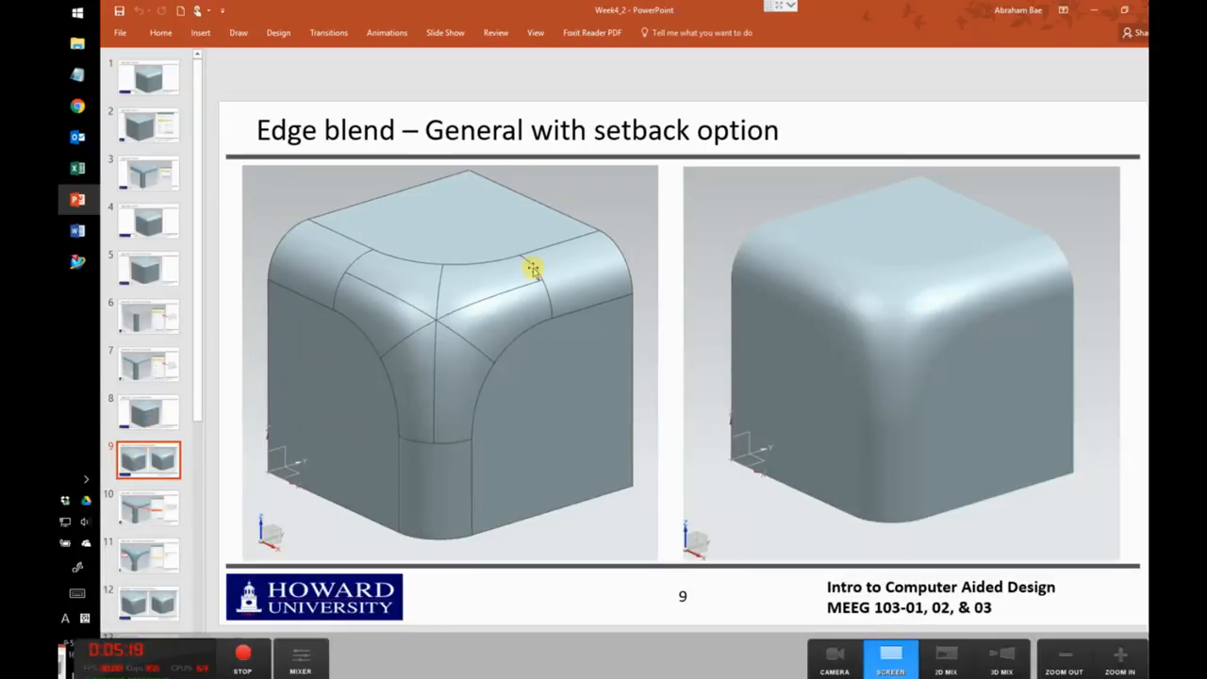
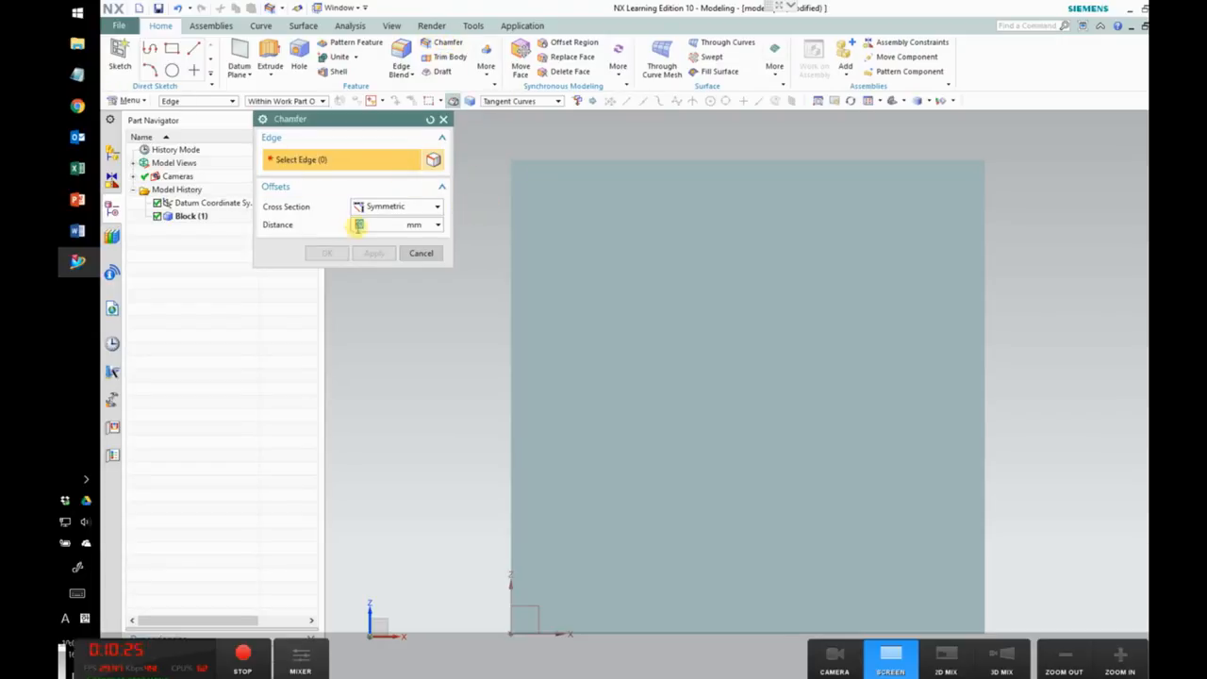
# Step: Chamfer the block's front top edge with a symmetric cross section and a distance of 50 mm
pyautogui.click(850, 101)
pyautogui.moveTo(1024, 199); pyautogui.dragTo(912, 230)
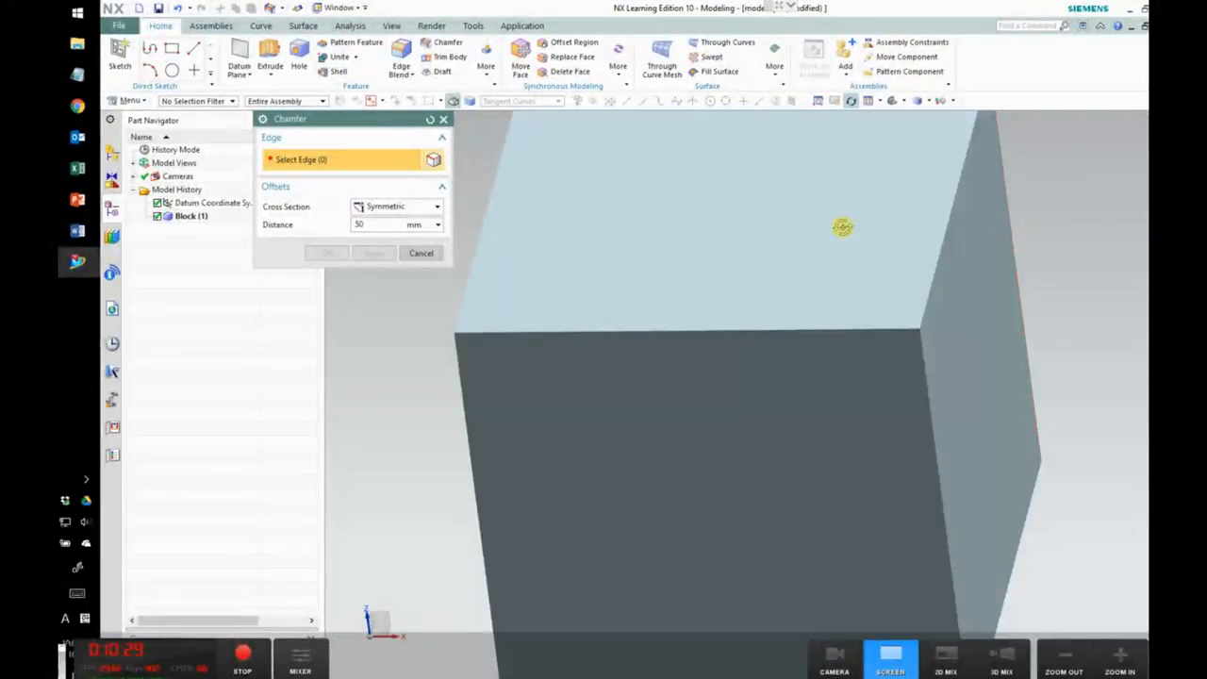
pyautogui.click(498, 329)
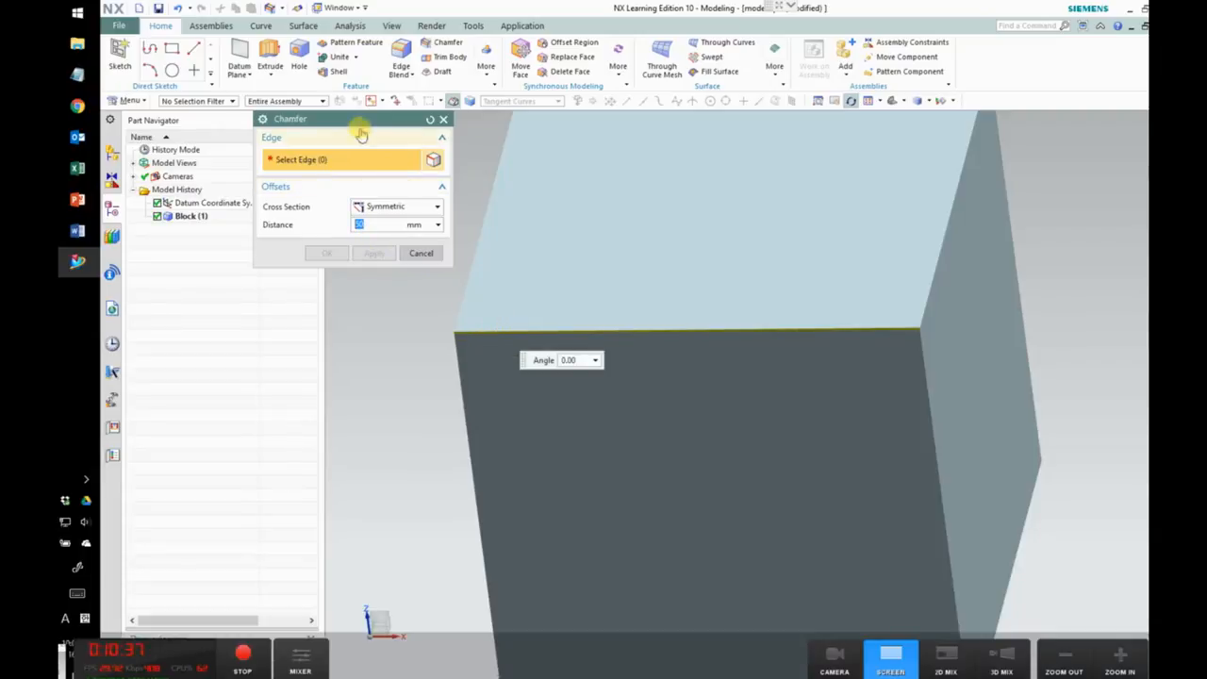
pyautogui.moveTo(359, 120); pyautogui.dragTo(288, 120)
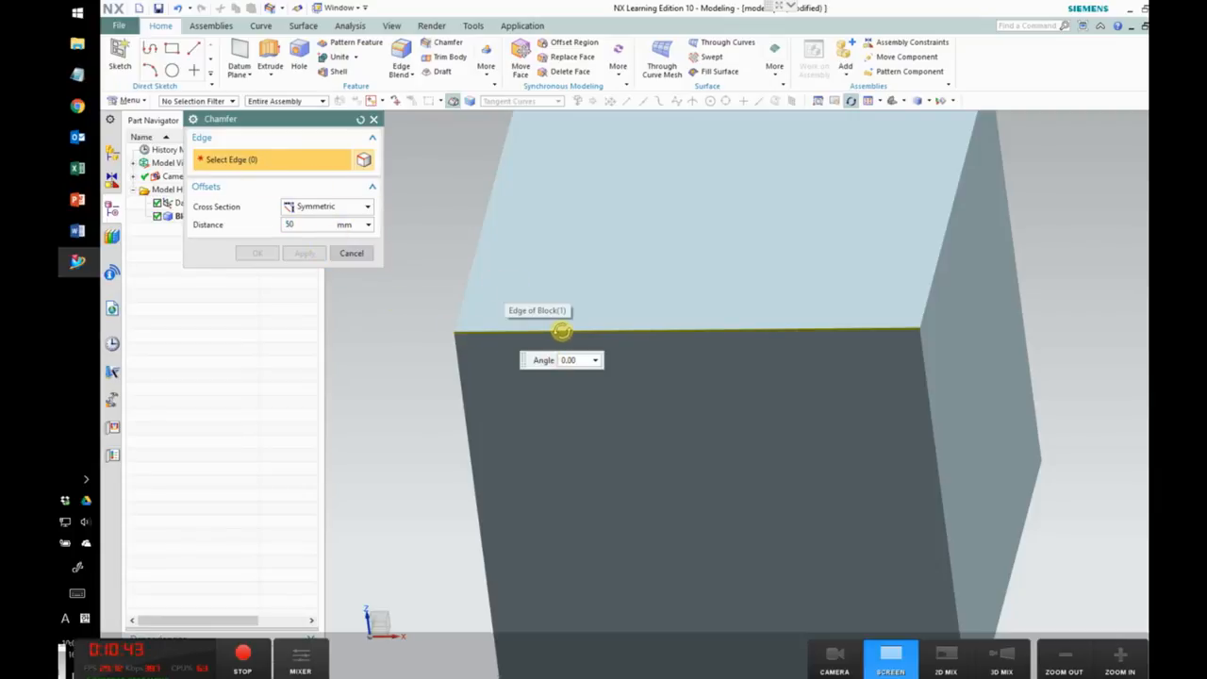
pyautogui.press('Escape')
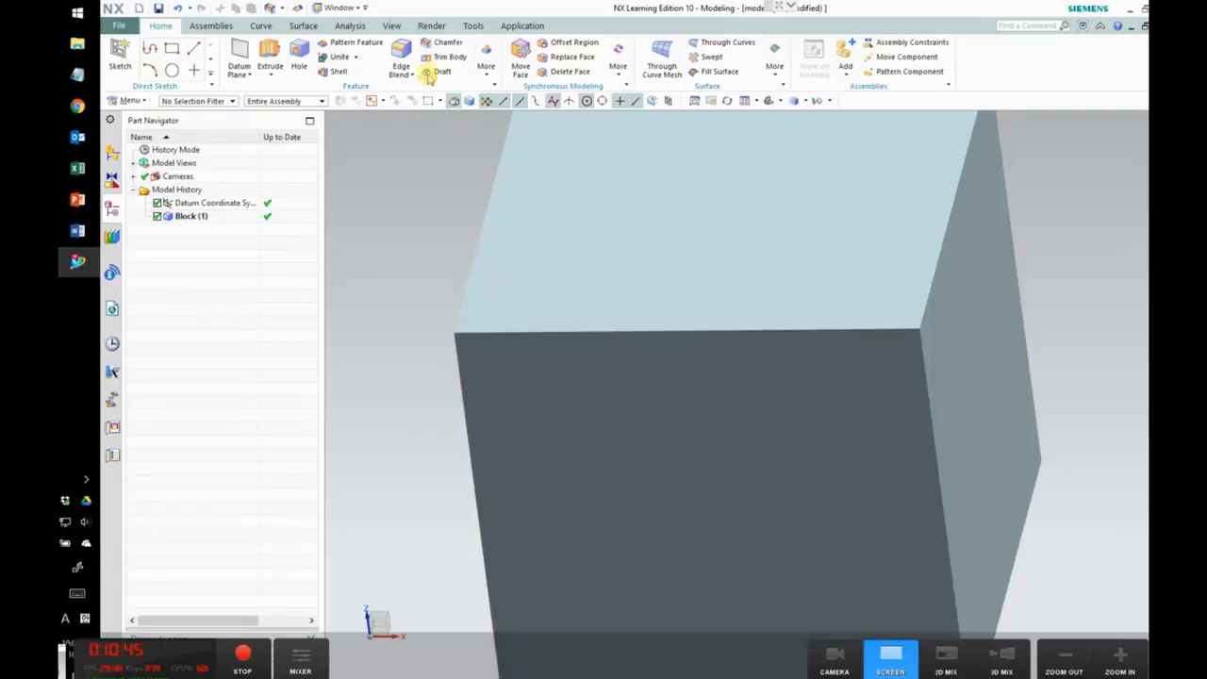
pyautogui.click(433, 43)
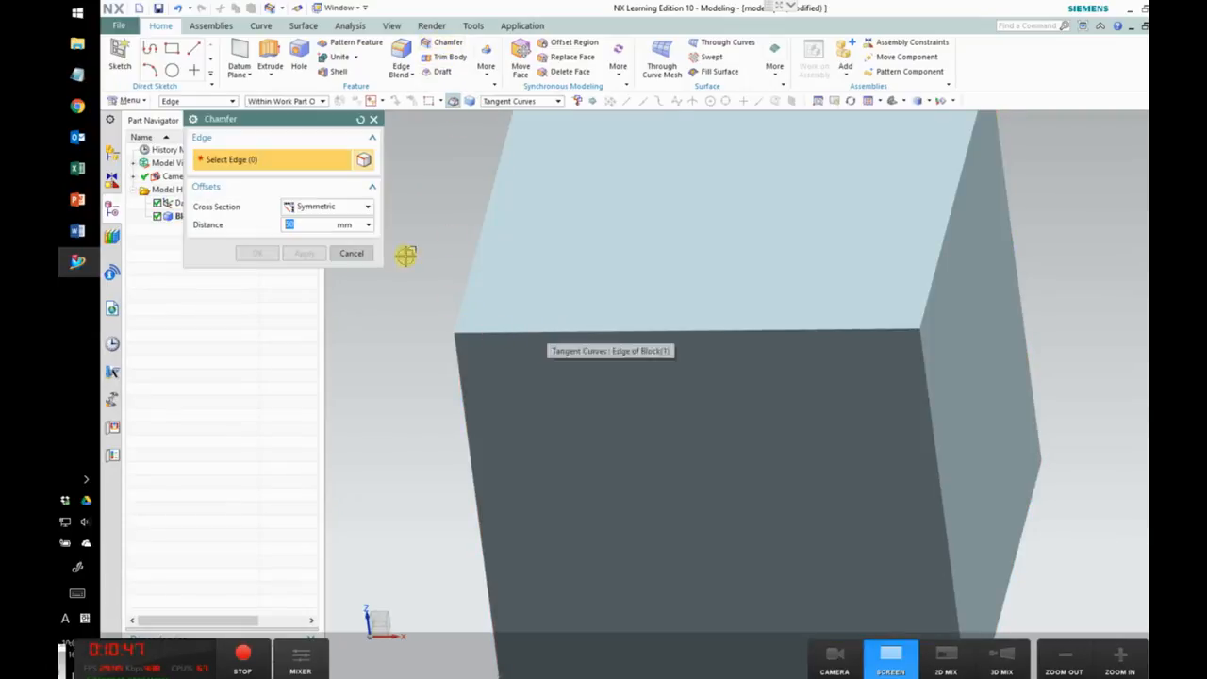
pyautogui.click(508, 332)
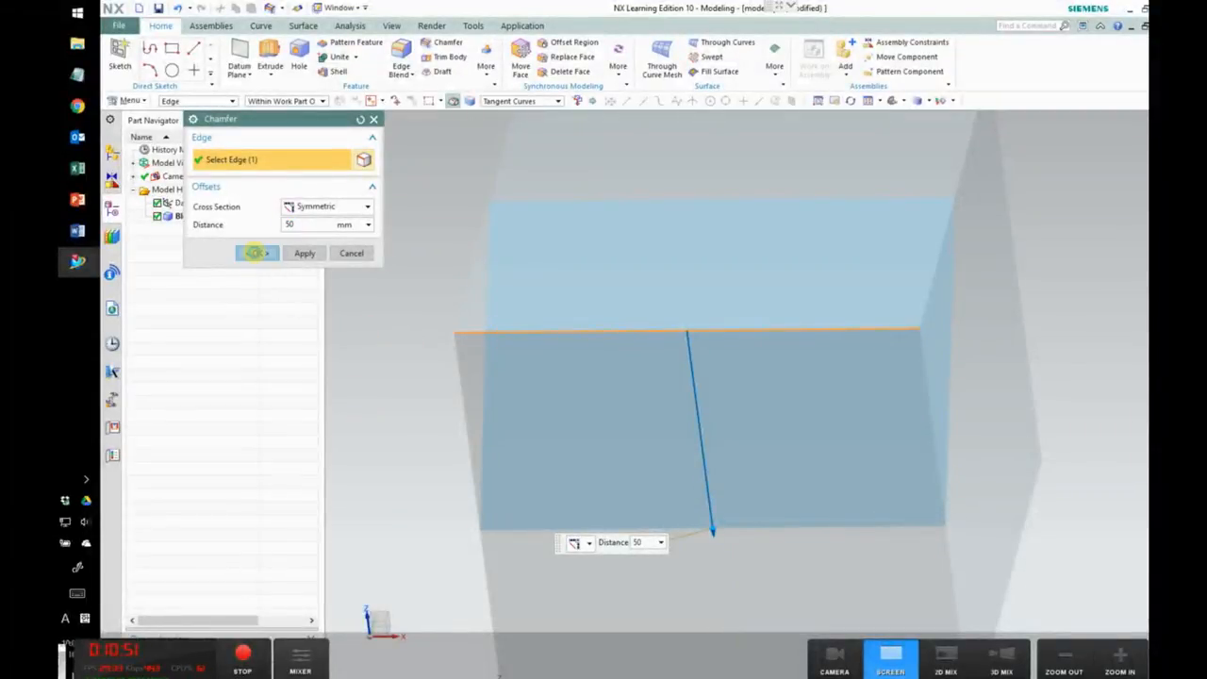
pyautogui.click(256, 252)
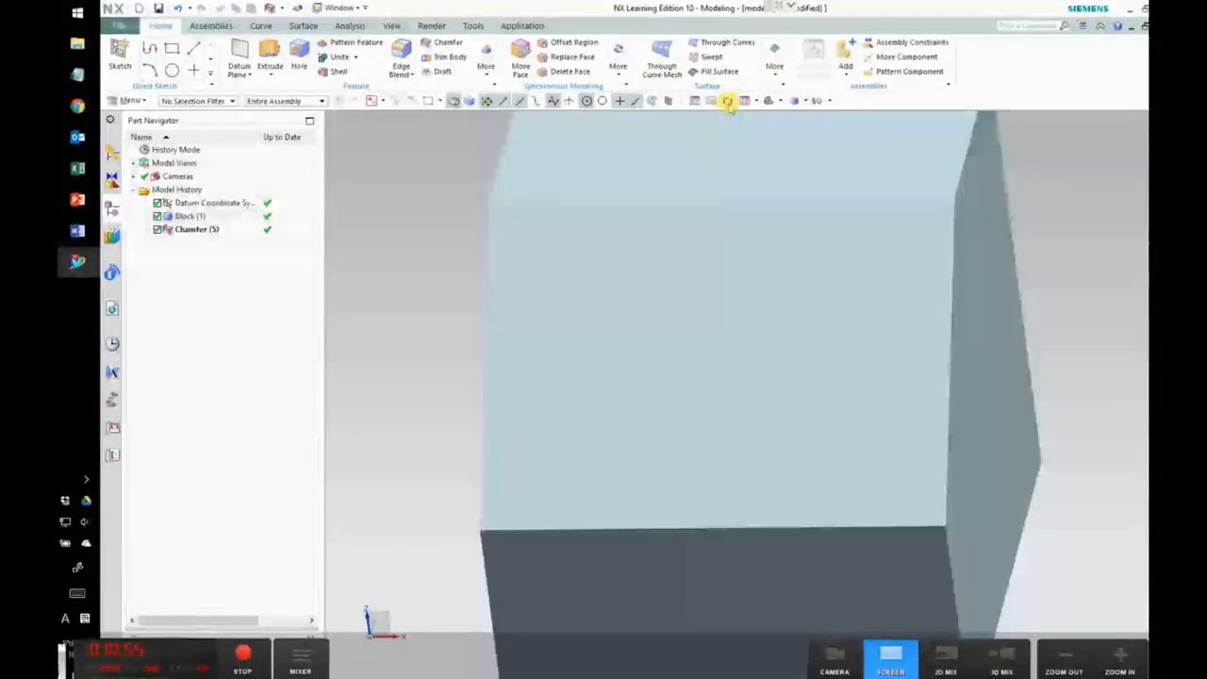
# Step: Create an on-plane sketch with the inferred plane method on the side face that shows the chamfer's profile
pyautogui.click(727, 101)
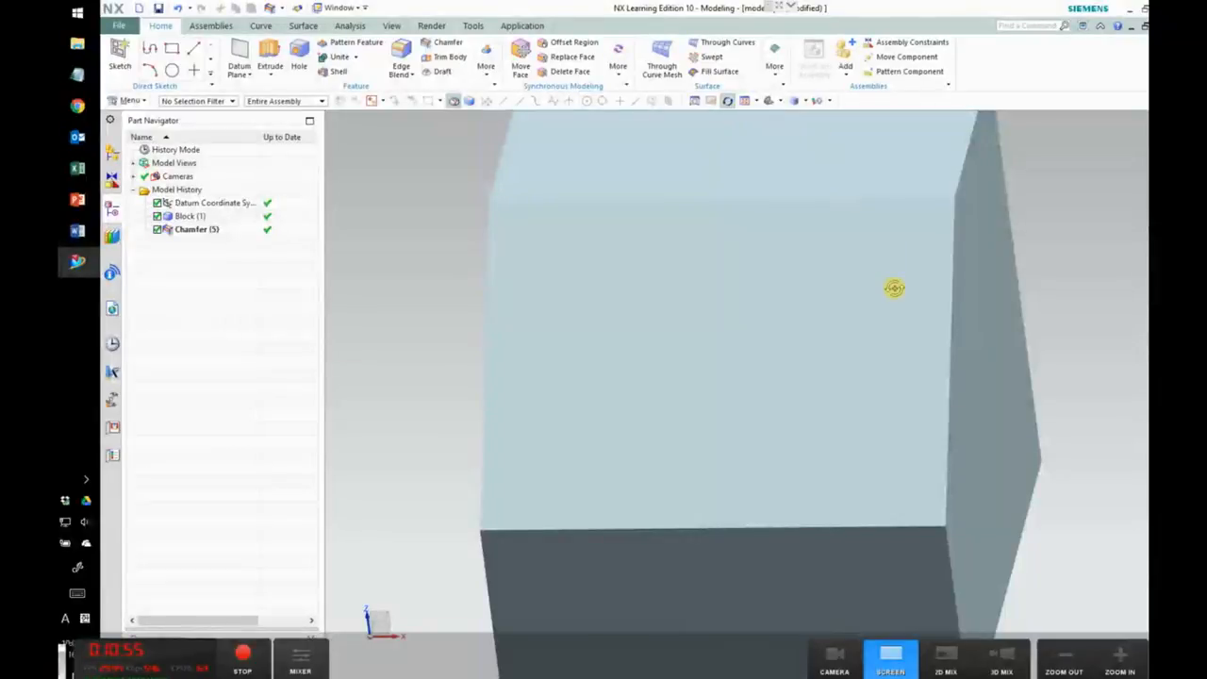
pyautogui.moveTo(895, 288); pyautogui.dragTo(930, 375)
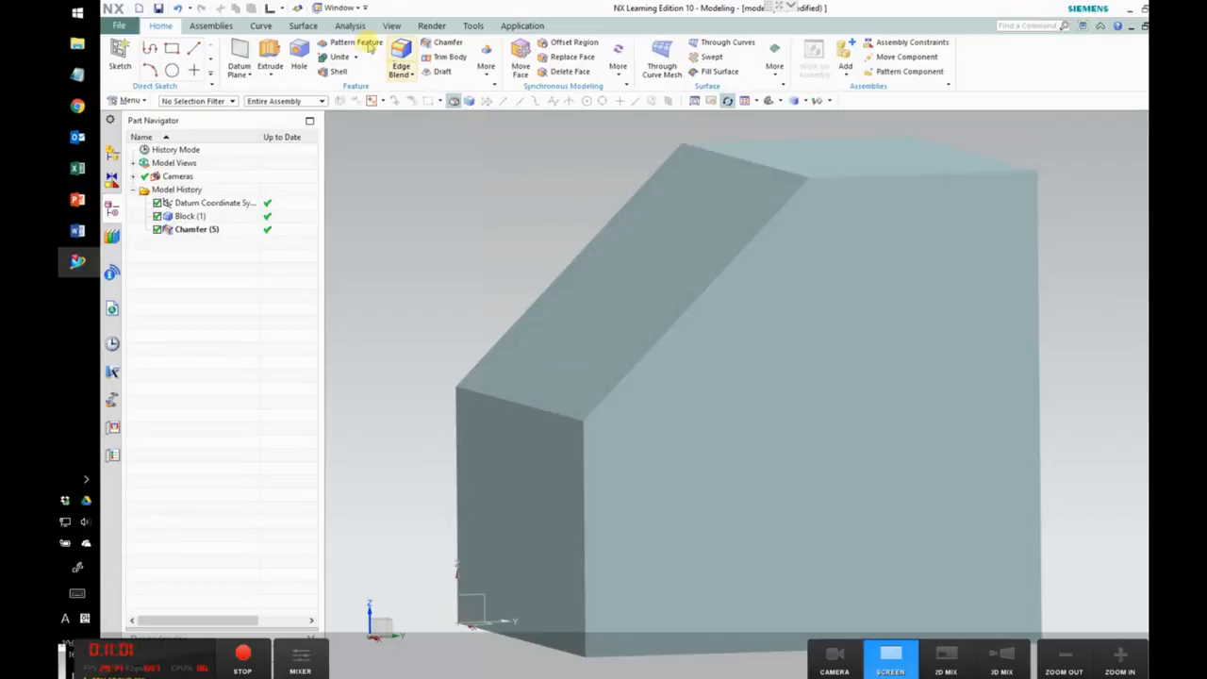
pyautogui.click(270, 58)
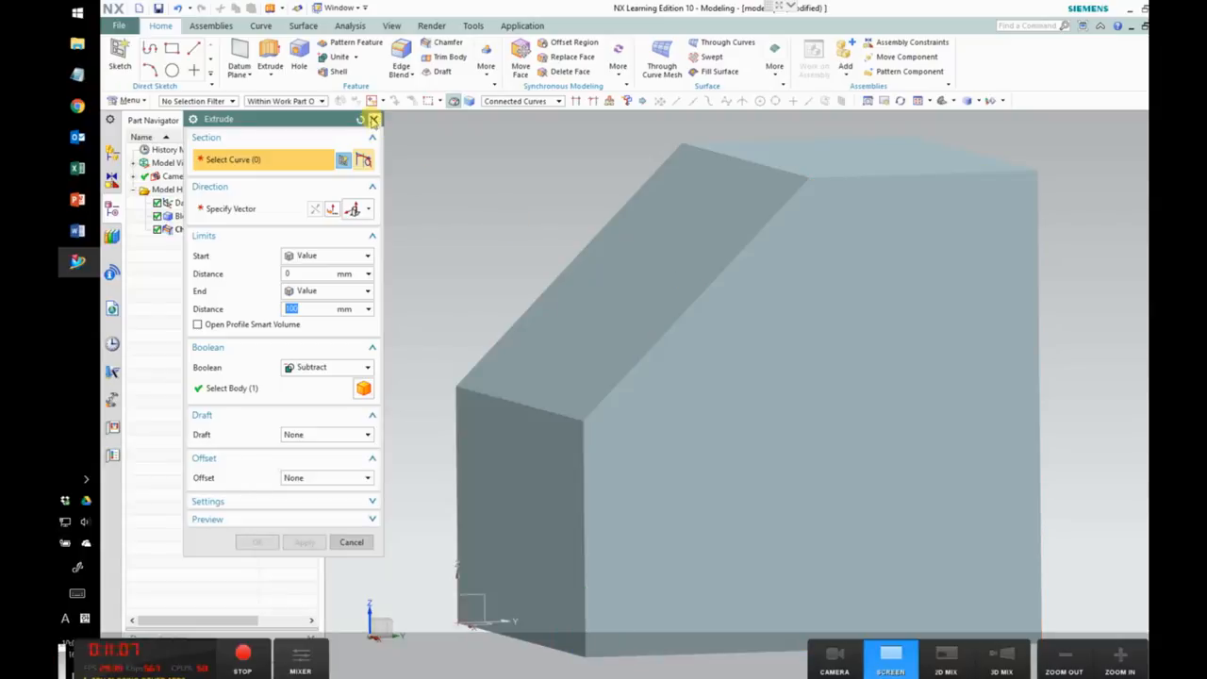
pyautogui.click(374, 119)
pyautogui.click(123, 58)
pyautogui.click(777, 297)
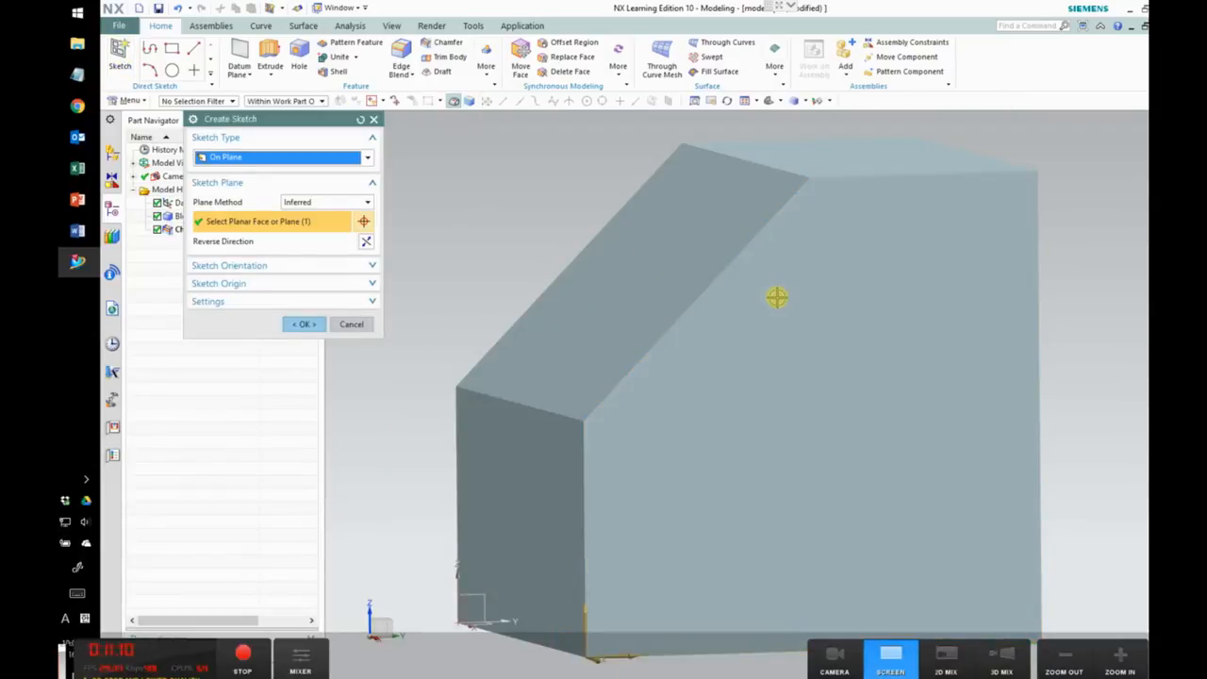
pyautogui.click(317, 328)
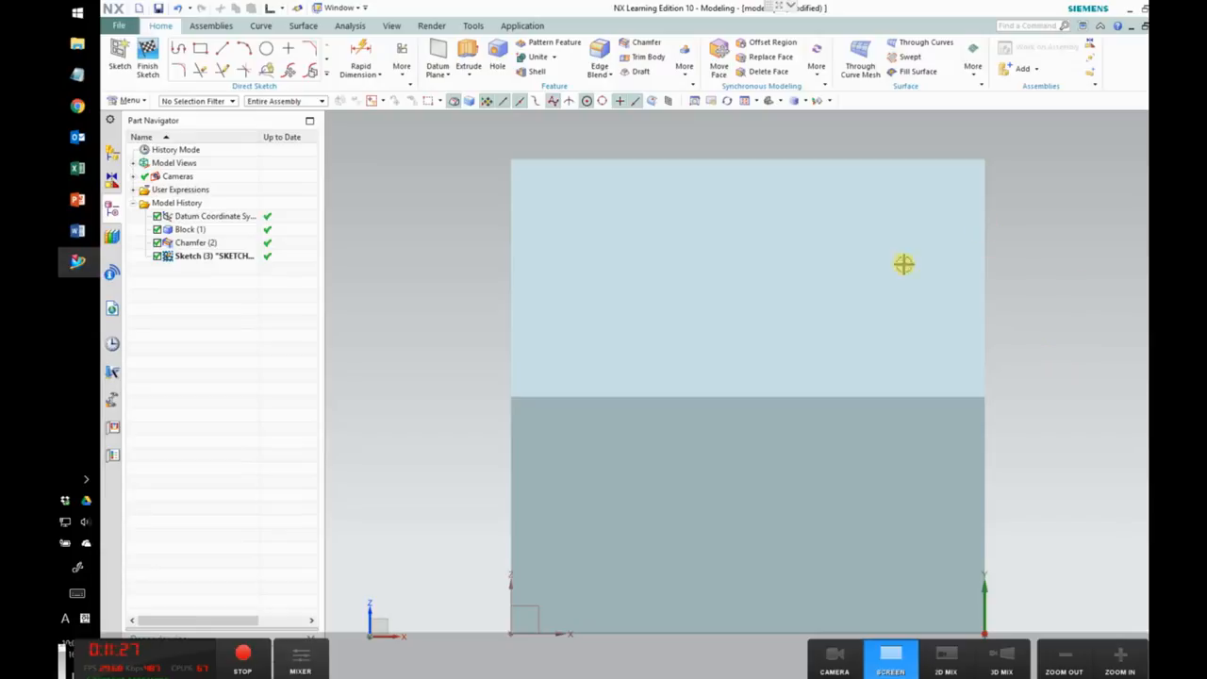
# Step: Display the model shaded with edges and orient the view squarely to the side face showing the chamfer's profile
pyautogui.click(772, 102)
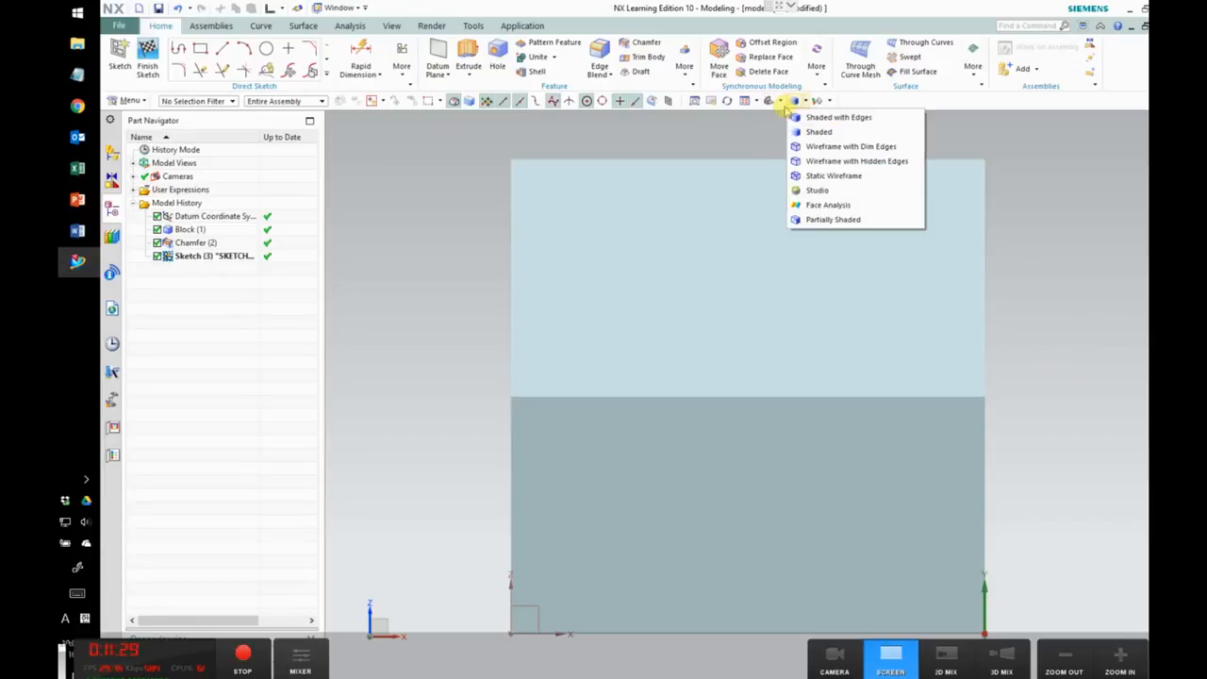
pyautogui.click(793, 139)
pyautogui.click(799, 101)
pyautogui.click(794, 120)
pyautogui.click(772, 101)
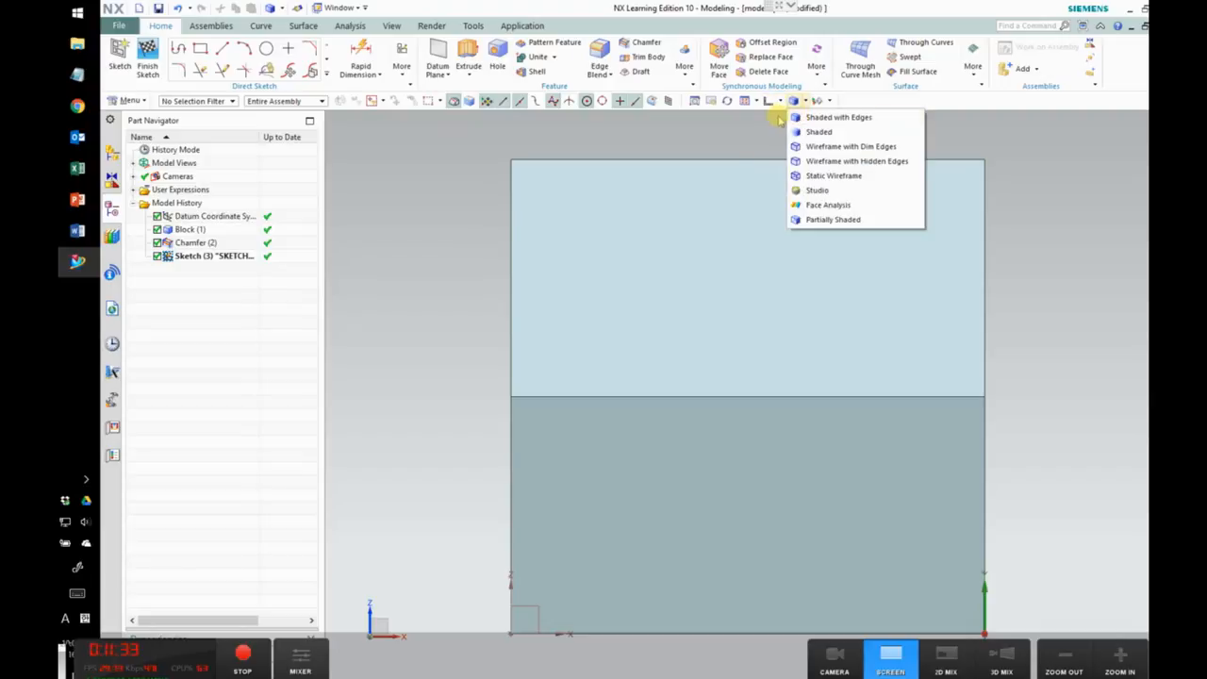
pyautogui.click(812, 121)
pyautogui.click(779, 101)
pyautogui.click(799, 100)
pyautogui.click(779, 101)
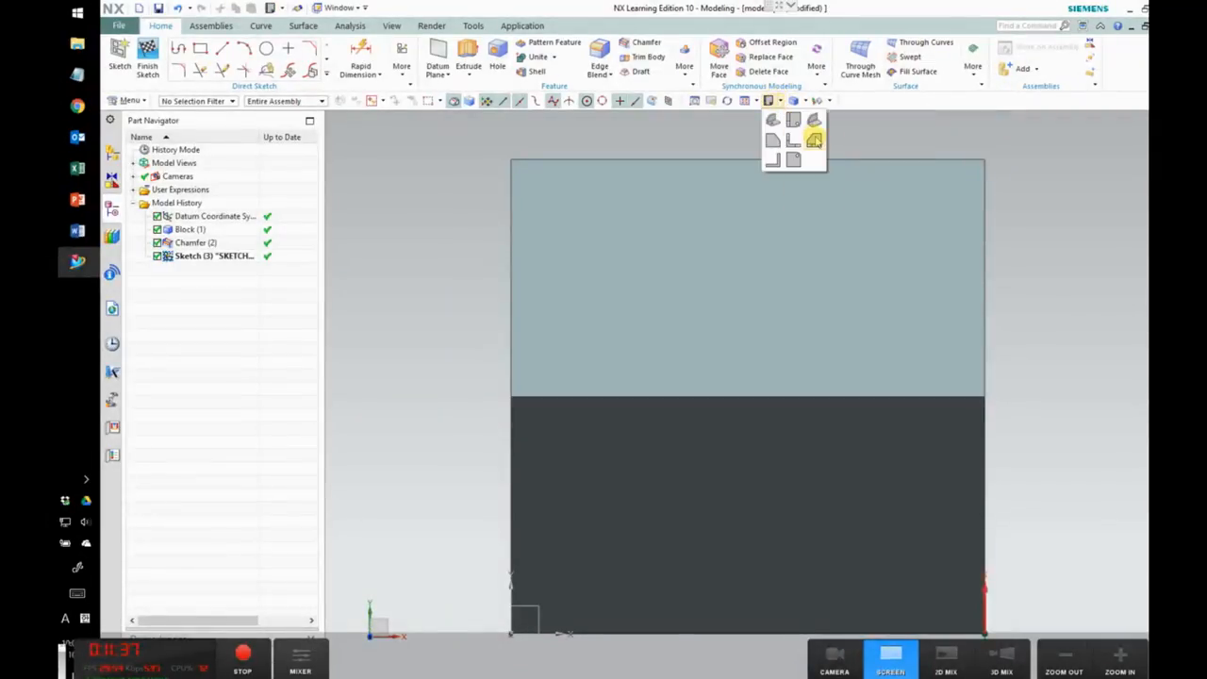
pyautogui.click(814, 140)
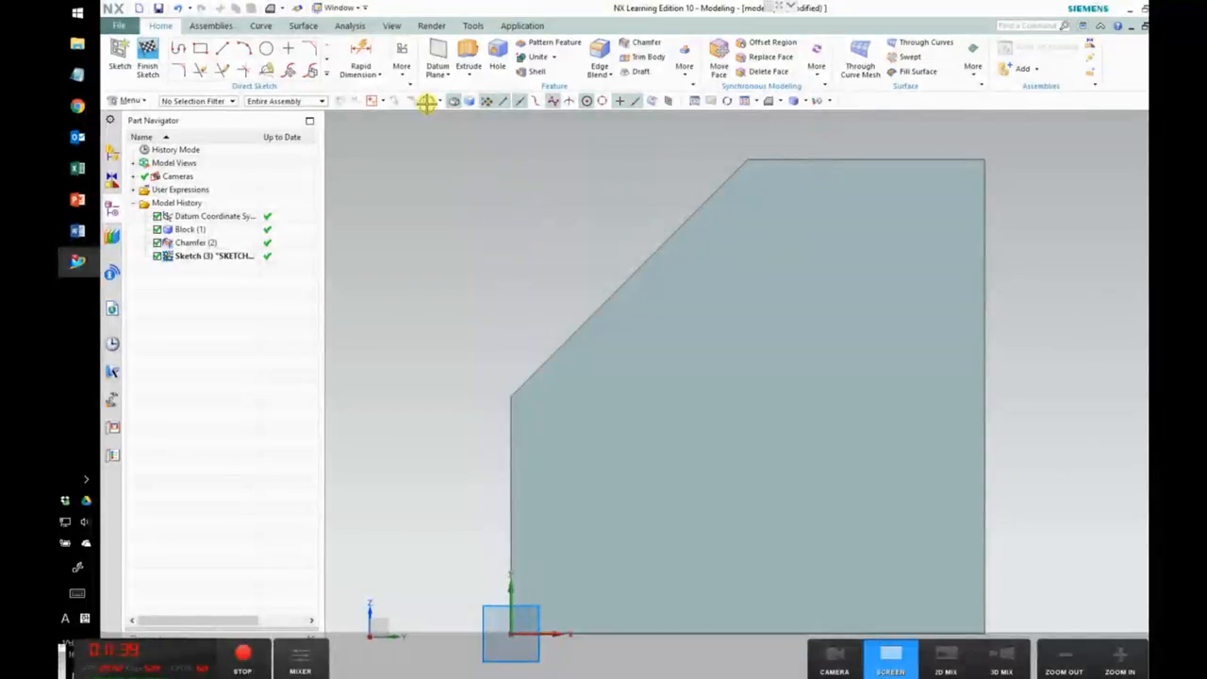
# Step: Sketch a 50 by 50 mm rectangle by two points, from the upper end of the chamfer's slanted edge to its lower end
pyautogui.click(200, 48)
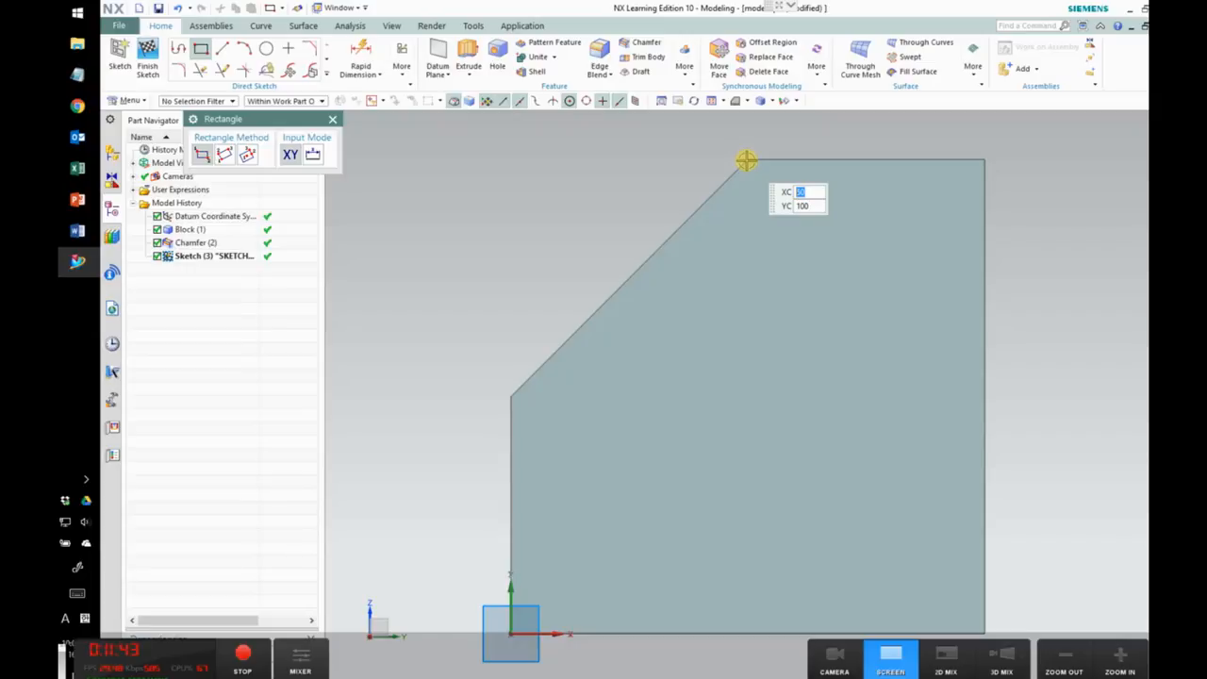
pyautogui.click(746, 161)
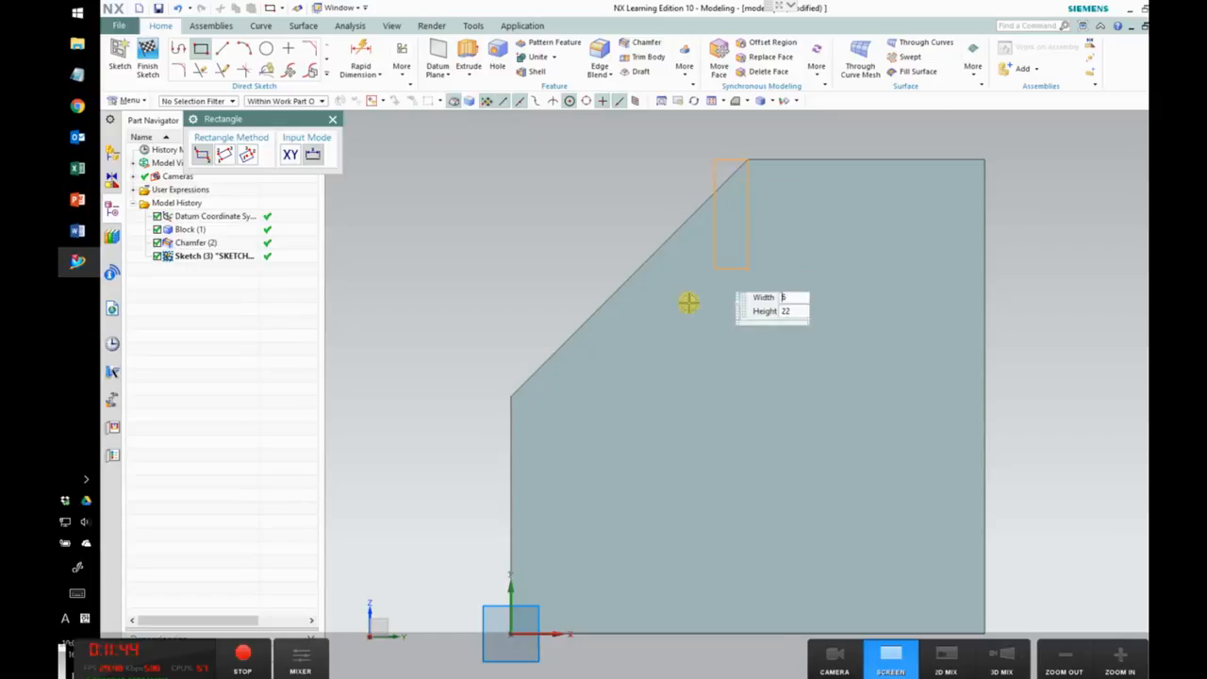
pyautogui.click(511, 397)
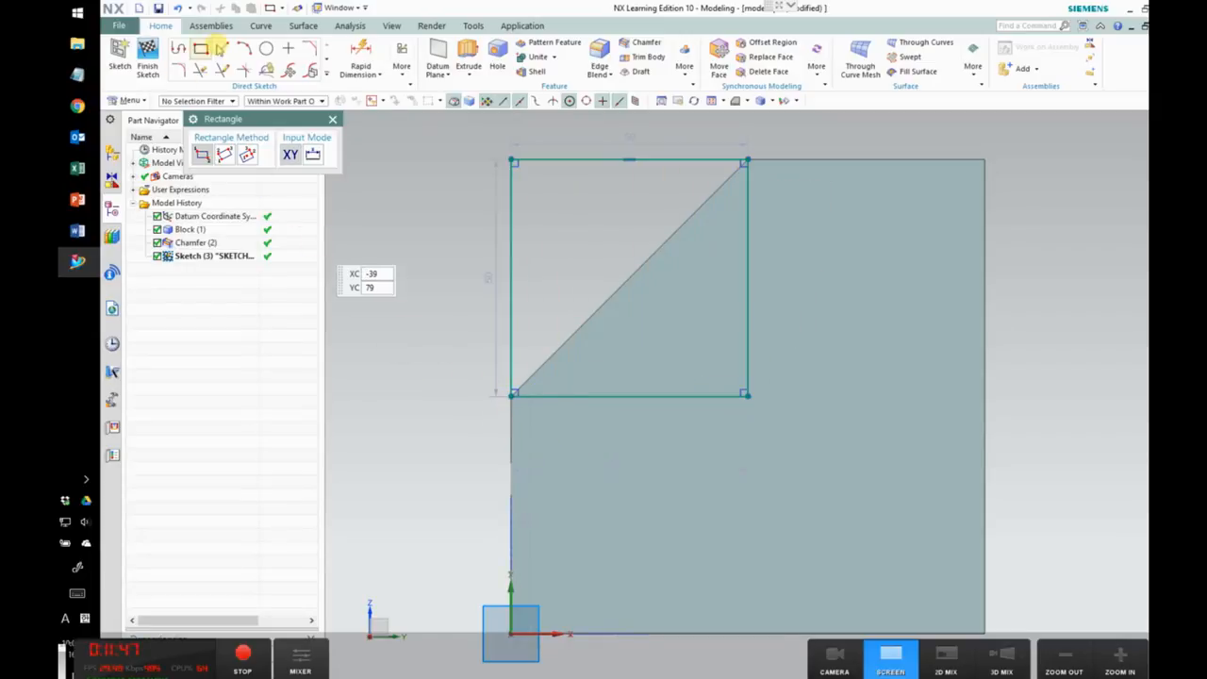
# Step: Extrude the square sketch from 0 to 50 mm in the reversed direction, subtracting it from the chamfered block, and close the dialog
pyautogui.click(471, 53)
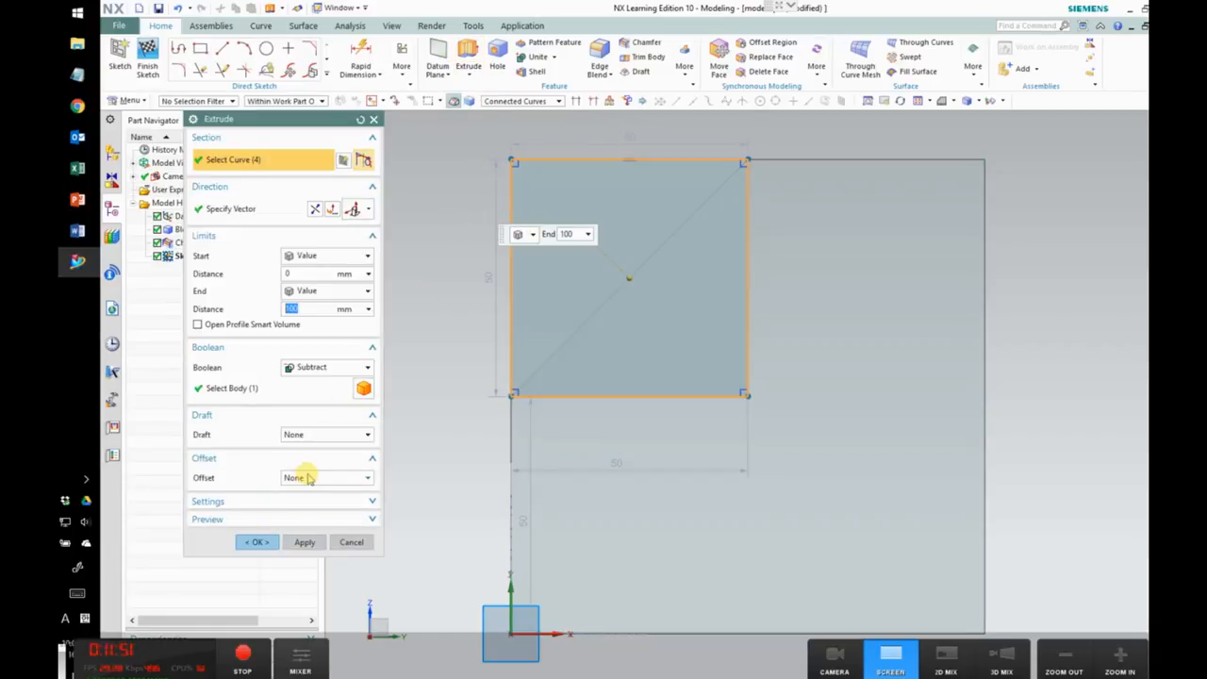
pyautogui.click(312, 368)
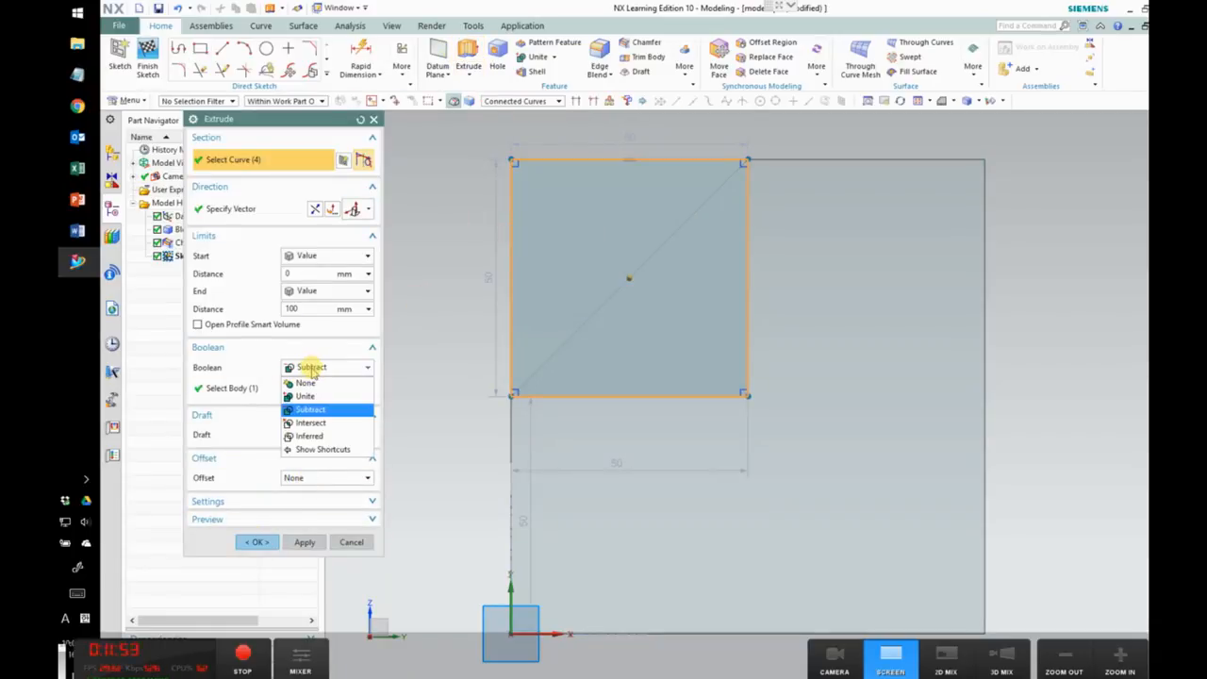
pyautogui.click(311, 411)
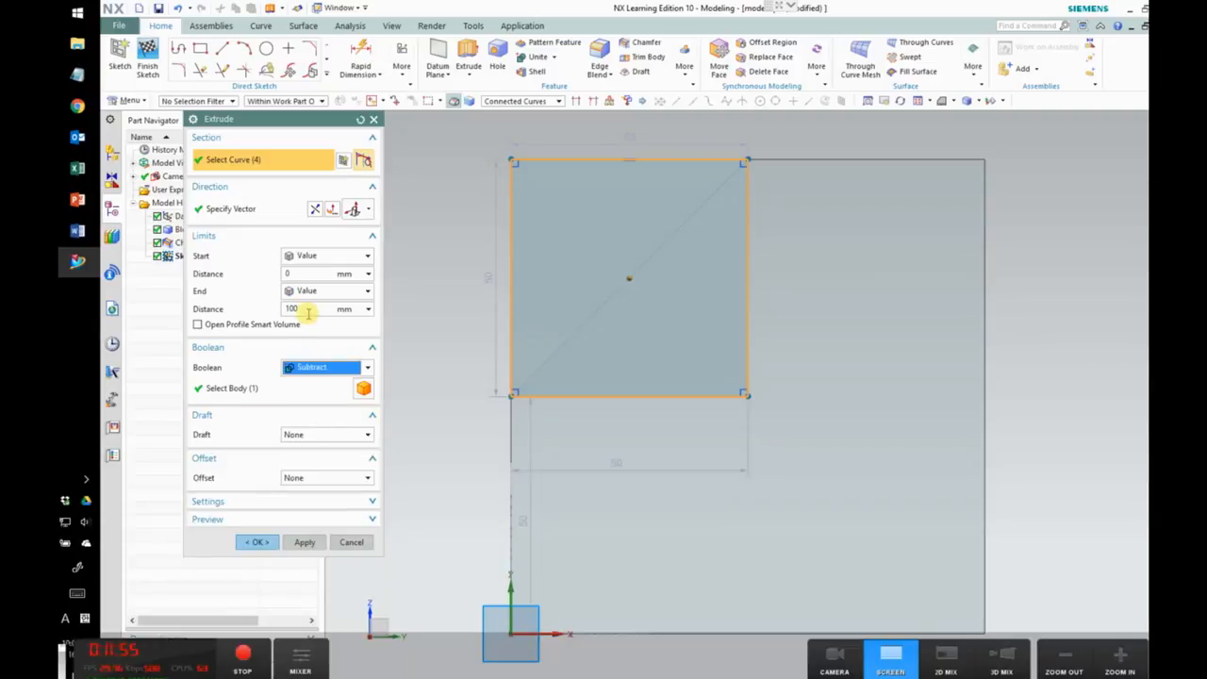
pyautogui.click(307, 309)
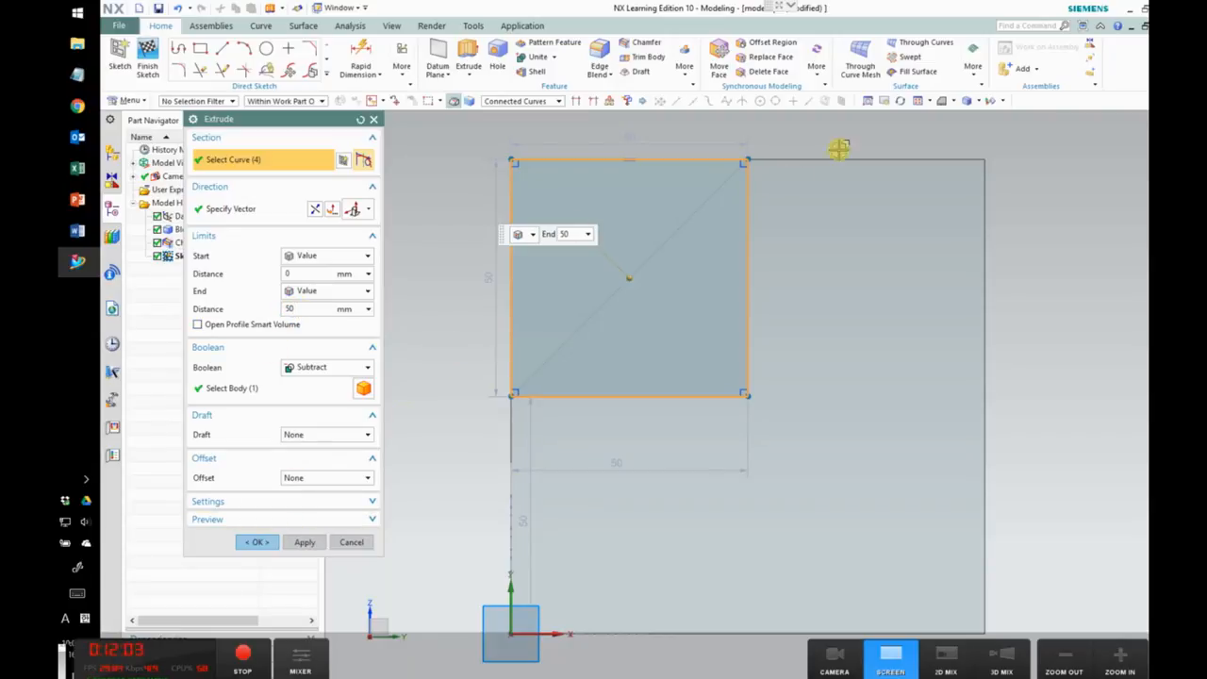
pyautogui.click(900, 102)
pyautogui.moveTo(459, 347)
pyautogui.mouseDown()
pyautogui.moveTo(582, 348)
pyautogui.moveTo(555, 372)
pyautogui.mouseUp()
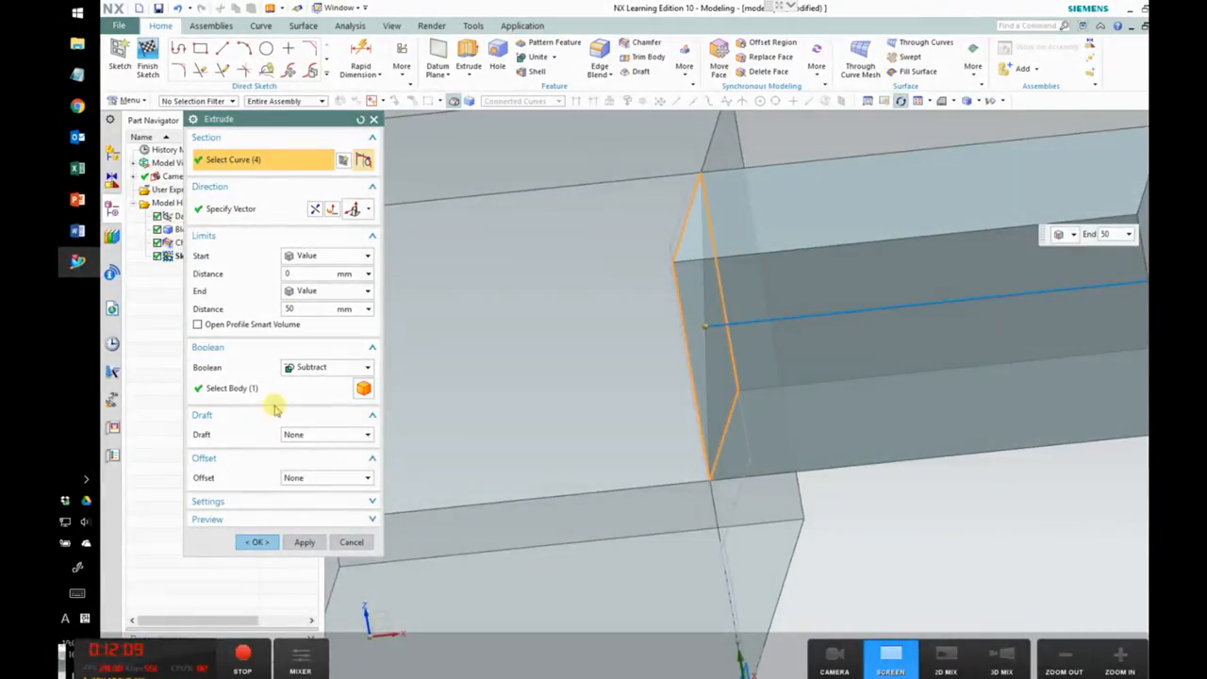
pyautogui.click(316, 210)
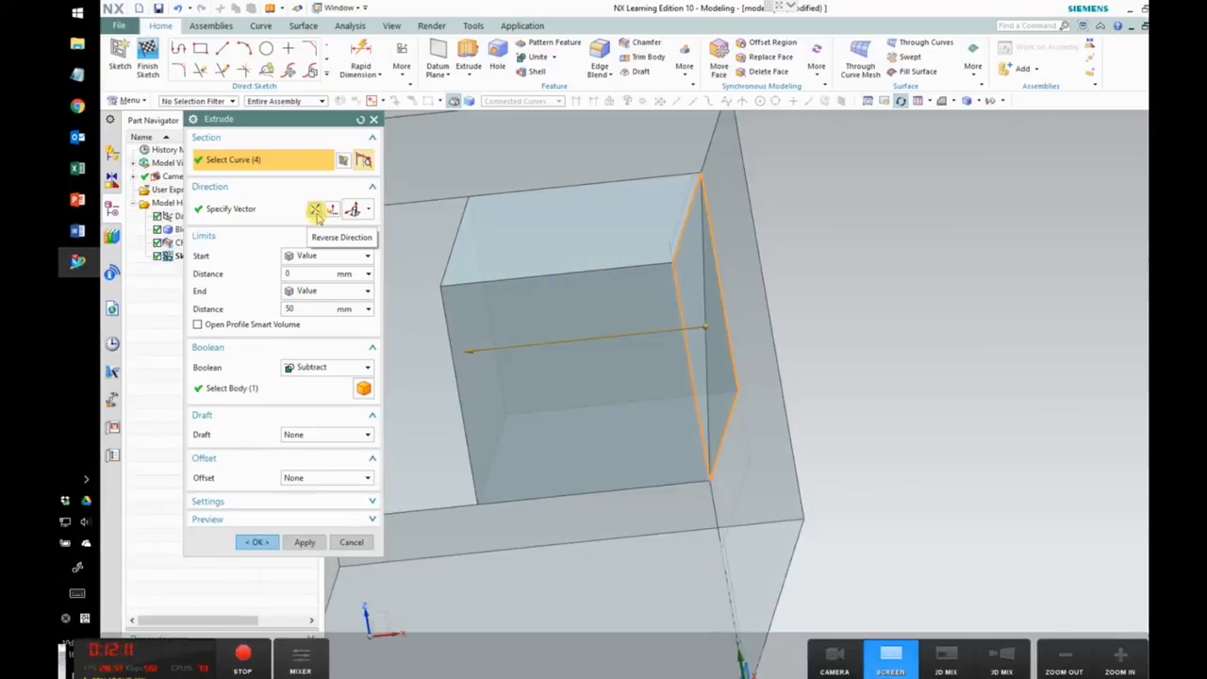
pyautogui.click(868, 101)
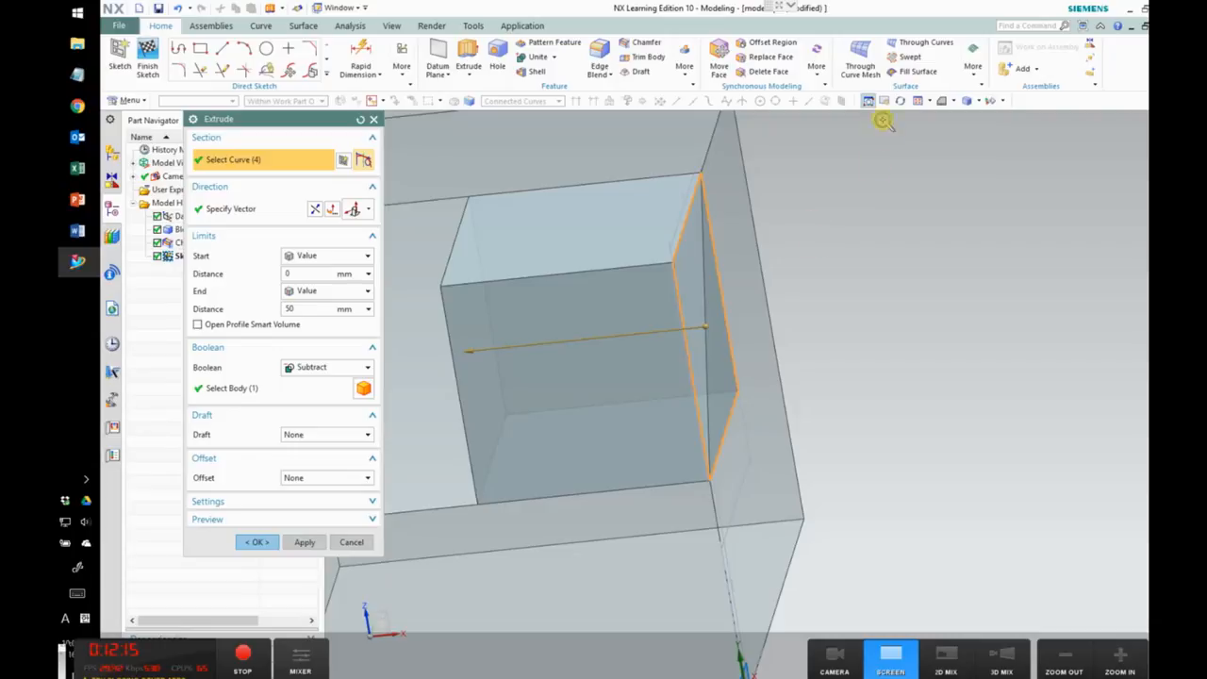
pyautogui.click(917, 101)
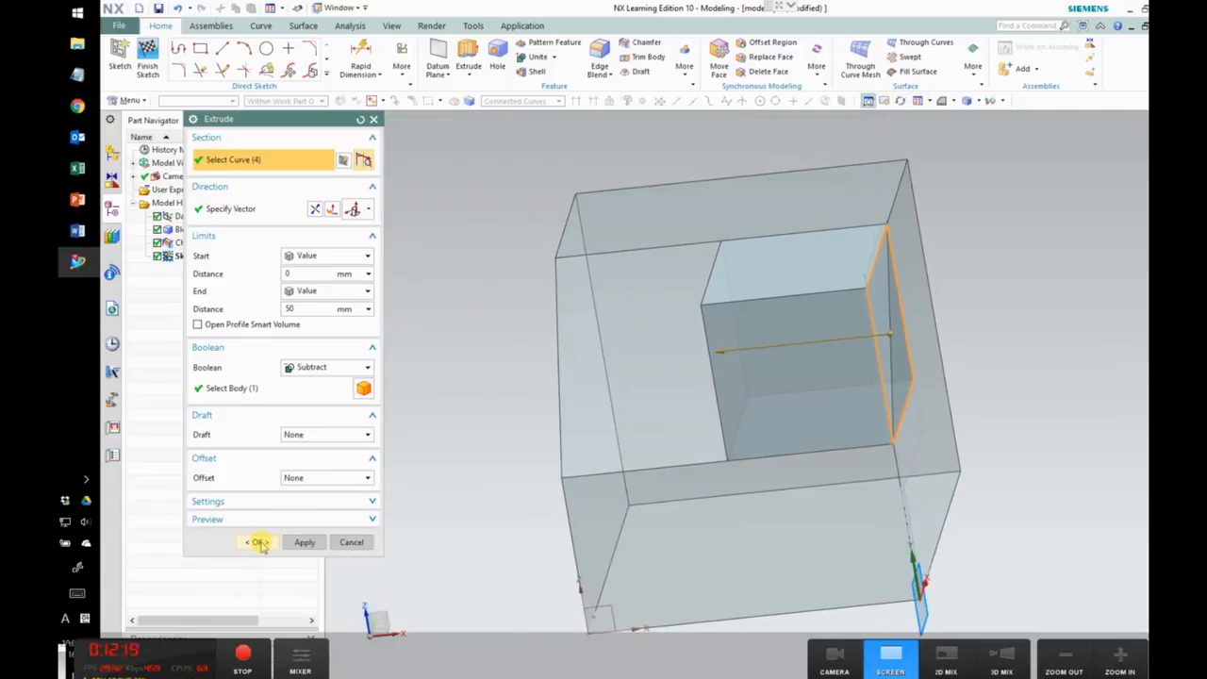
pyautogui.click(304, 543)
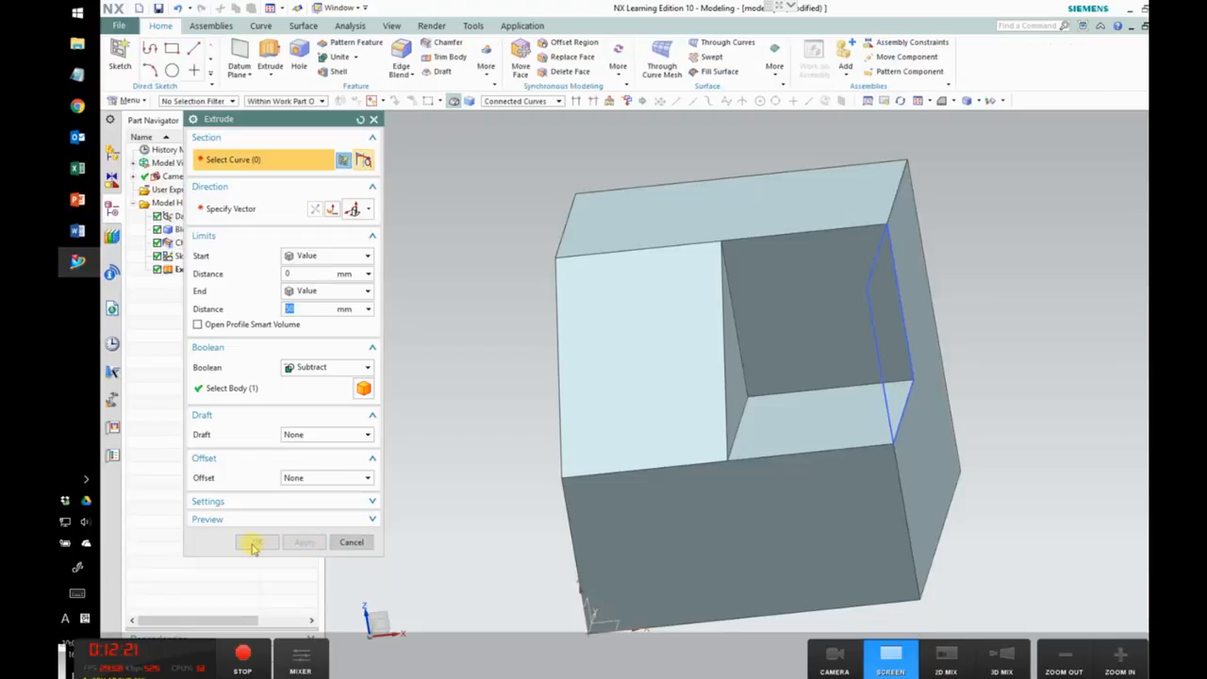
pyautogui.click(336, 543)
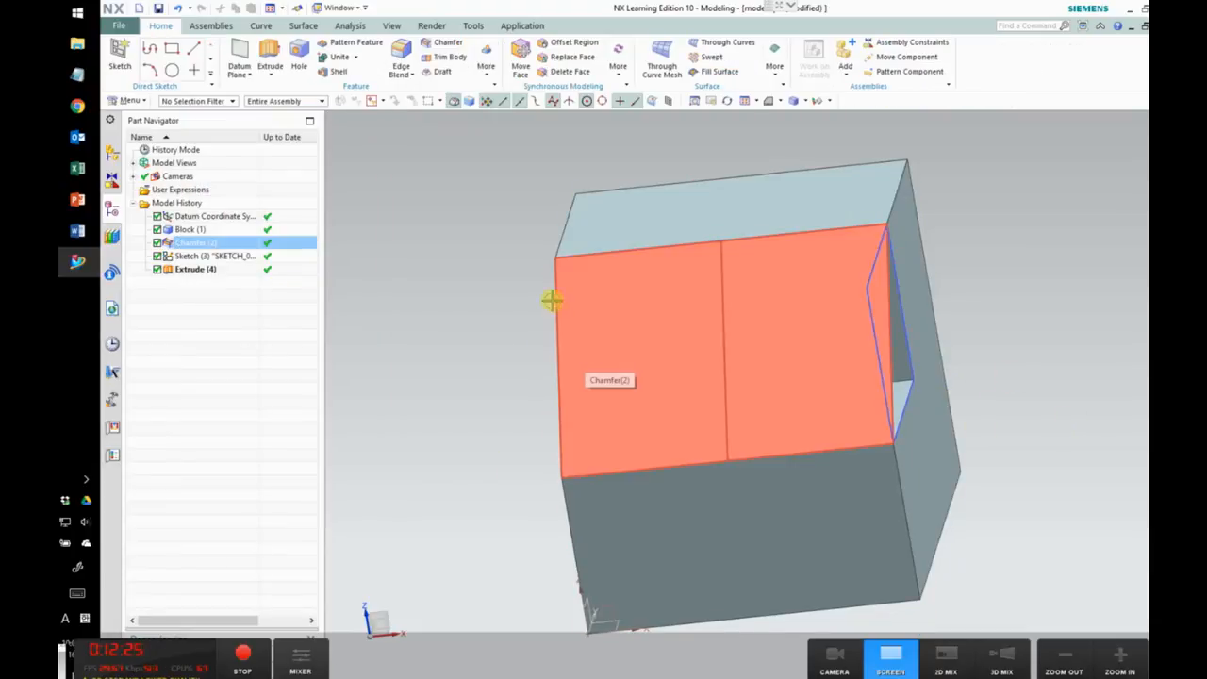
# Step: Switch to PowerPoint, read the requirements on the "Edge blend – exercise" slide, and return to NX
pyautogui.hotkey('alt', 'Tab')
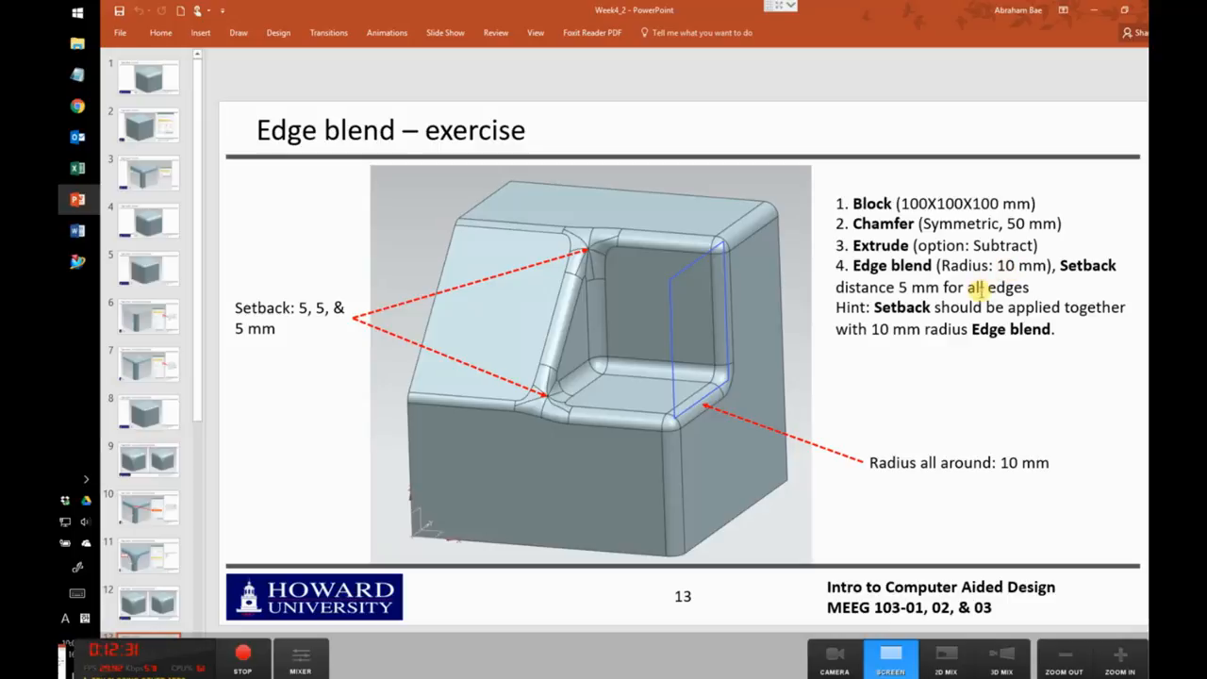
pyautogui.hotkey('alt', 'Tab')
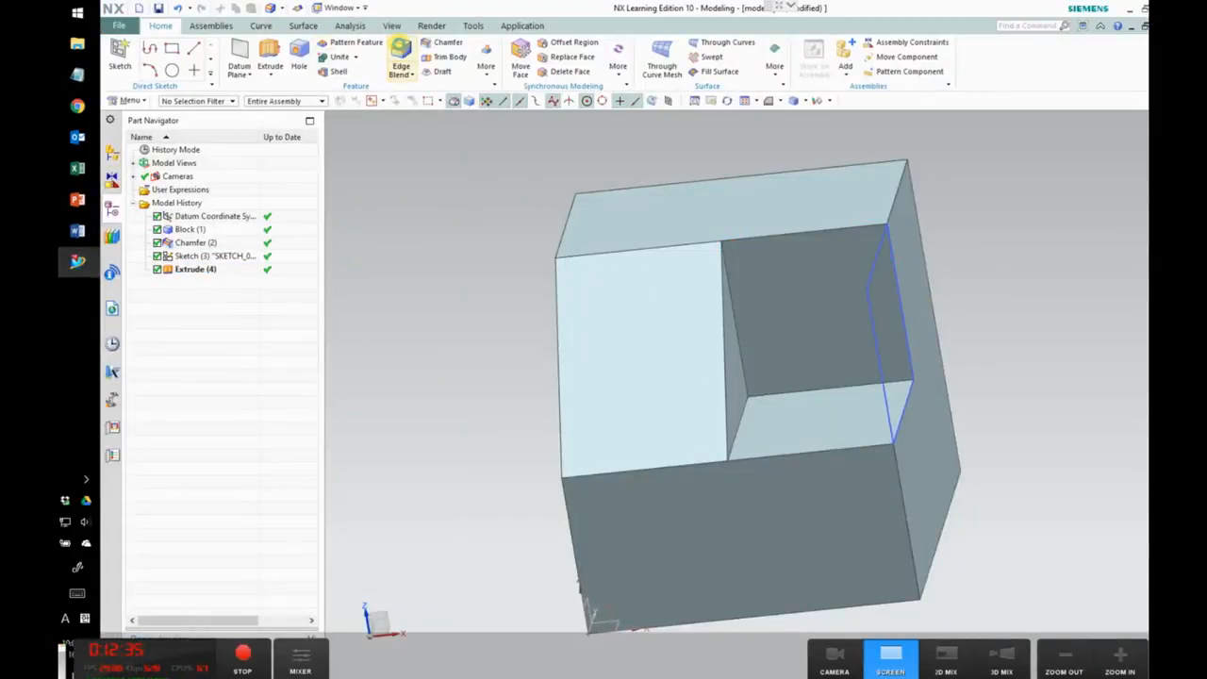
# Step: Start a circular G1 Edge Blend of 10 mm radius on the two upper front edges and set the curve rule to Connected Curves
pyautogui.click(401, 58)
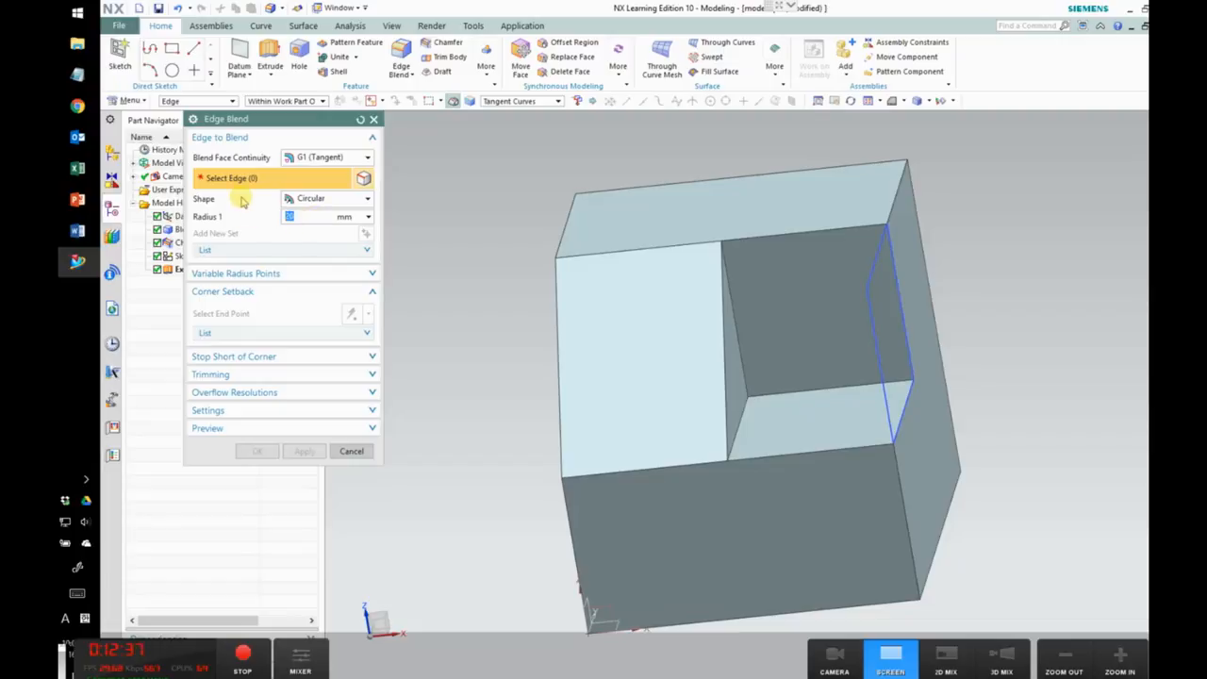
pyautogui.click(634, 246)
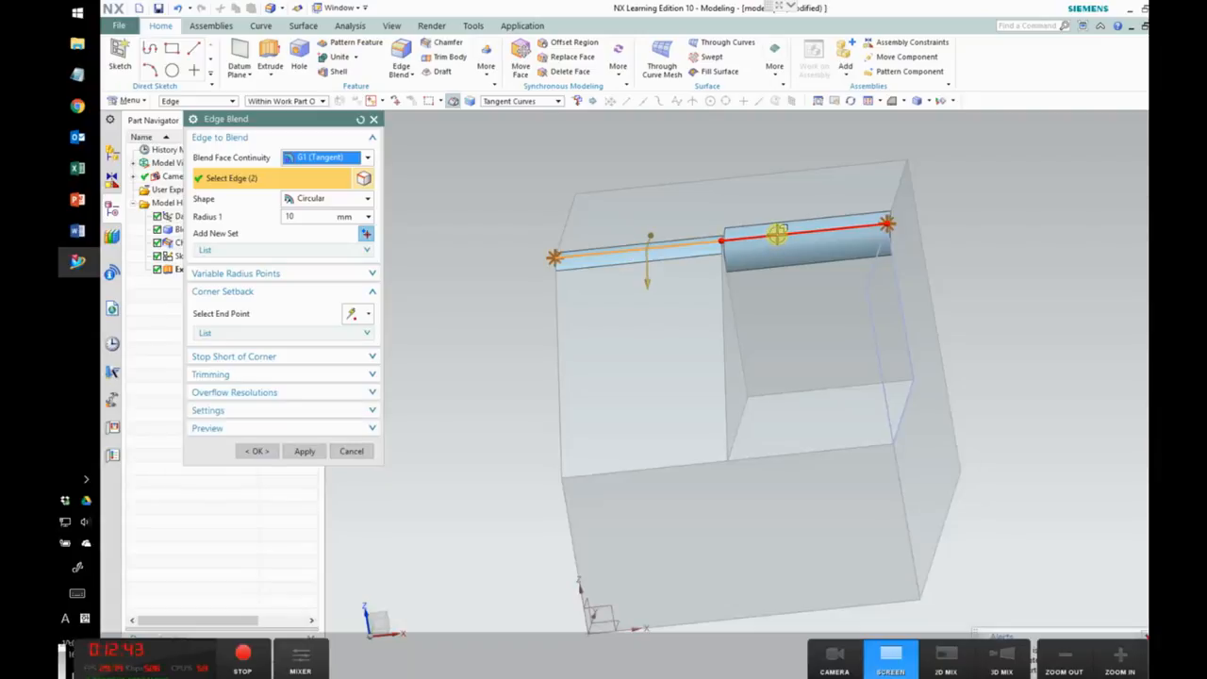
pyautogui.click(559, 101)
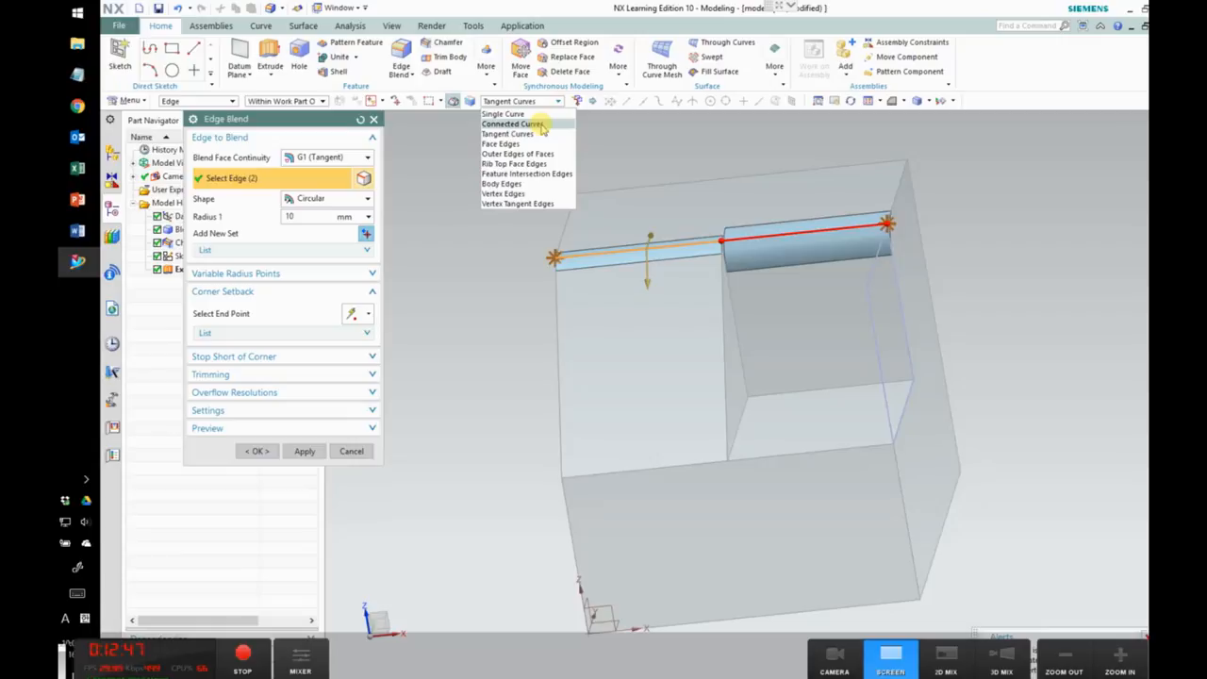
pyautogui.click(541, 125)
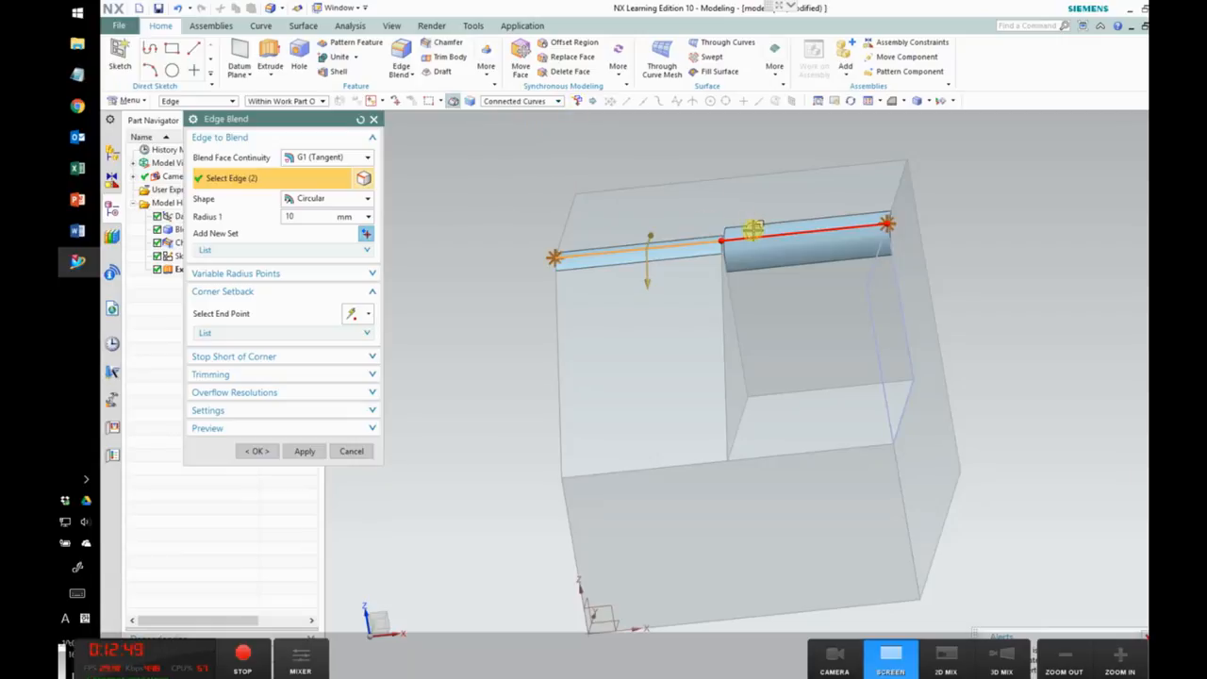
# Step: Add the pocket's edge on the chamfer face, its outer side-face edges, its inner edges, and the top face's adjoining side edge to the blend
pyautogui.click(720, 298)
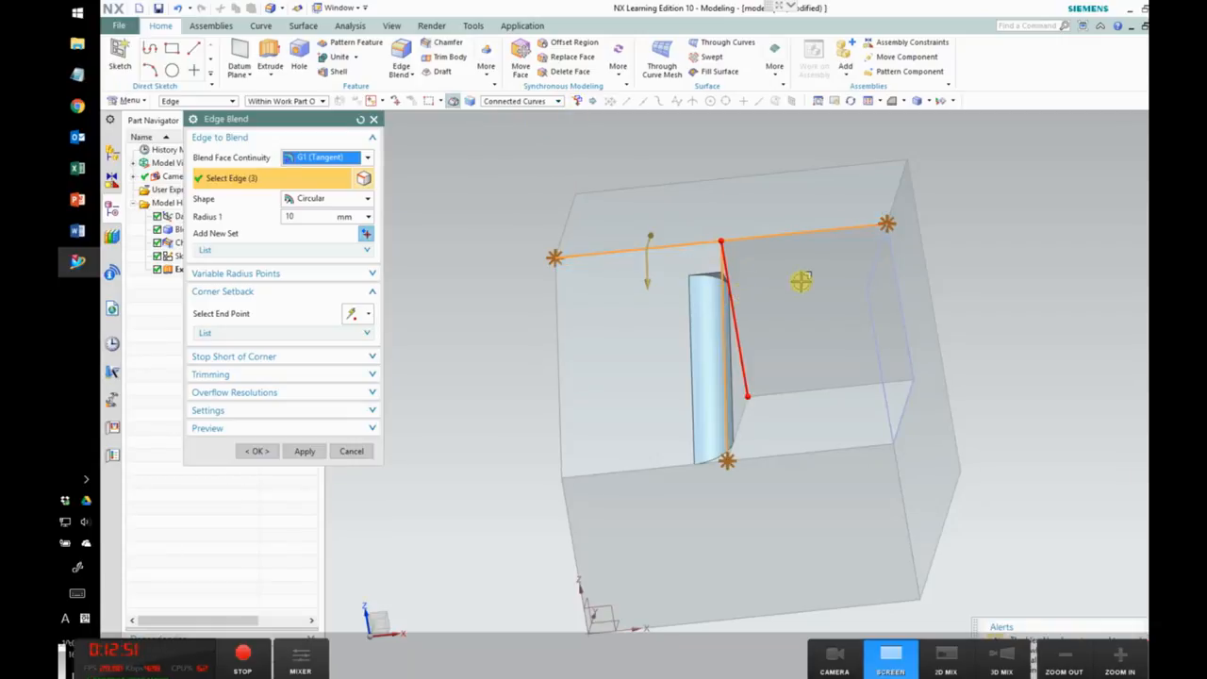
pyautogui.click(894, 198)
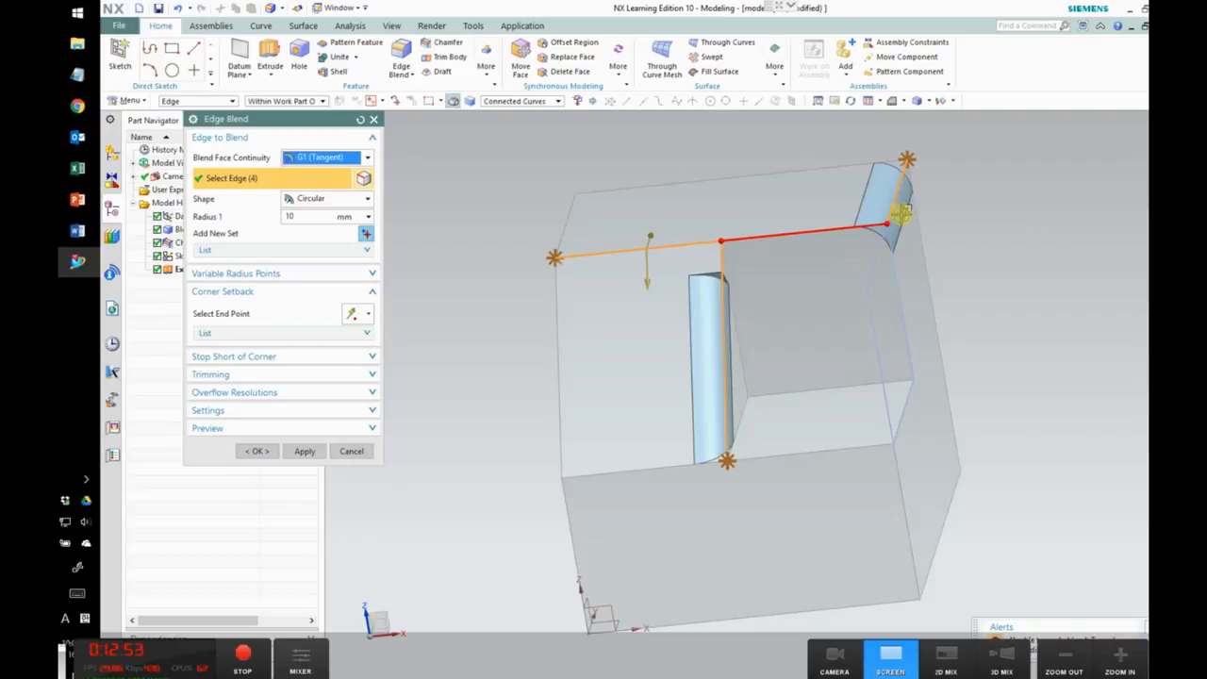
pyautogui.click(896, 269)
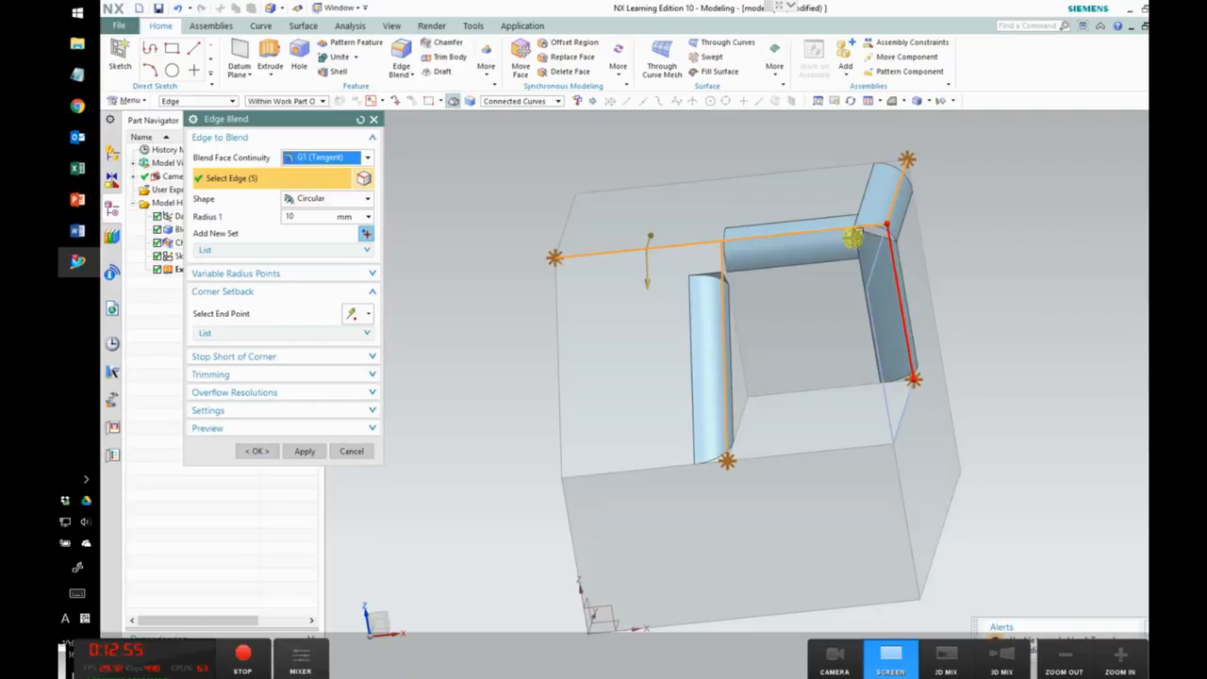
pyautogui.click(899, 412)
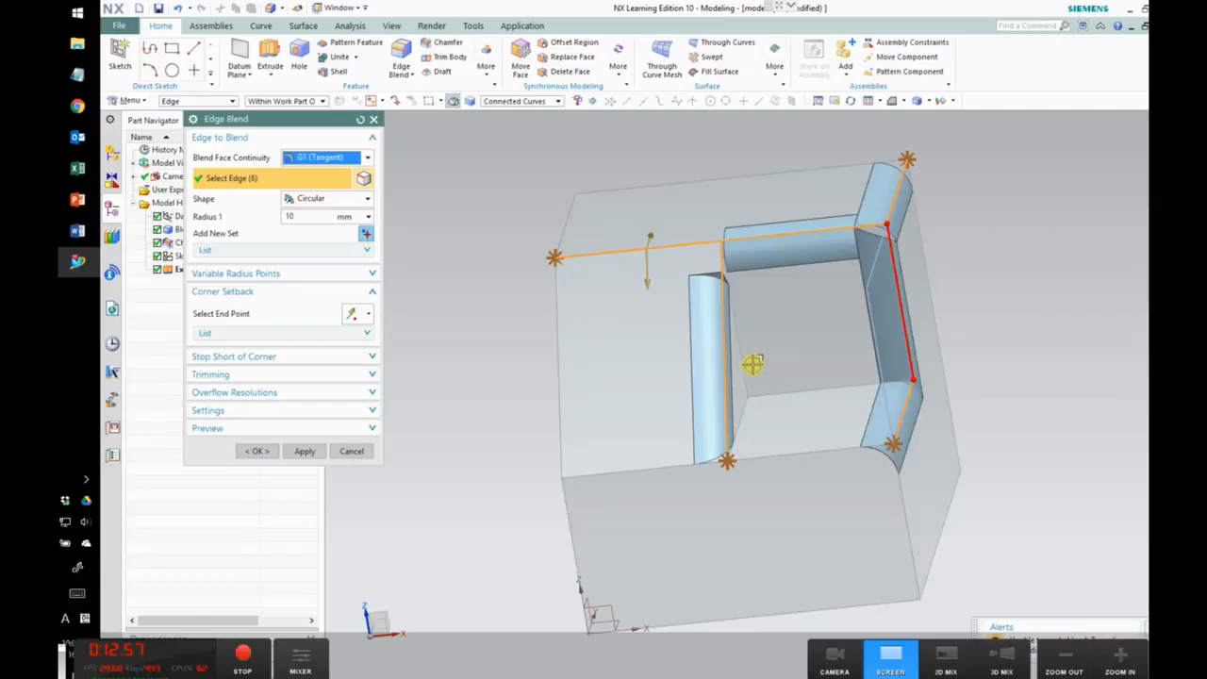
pyautogui.click(741, 360)
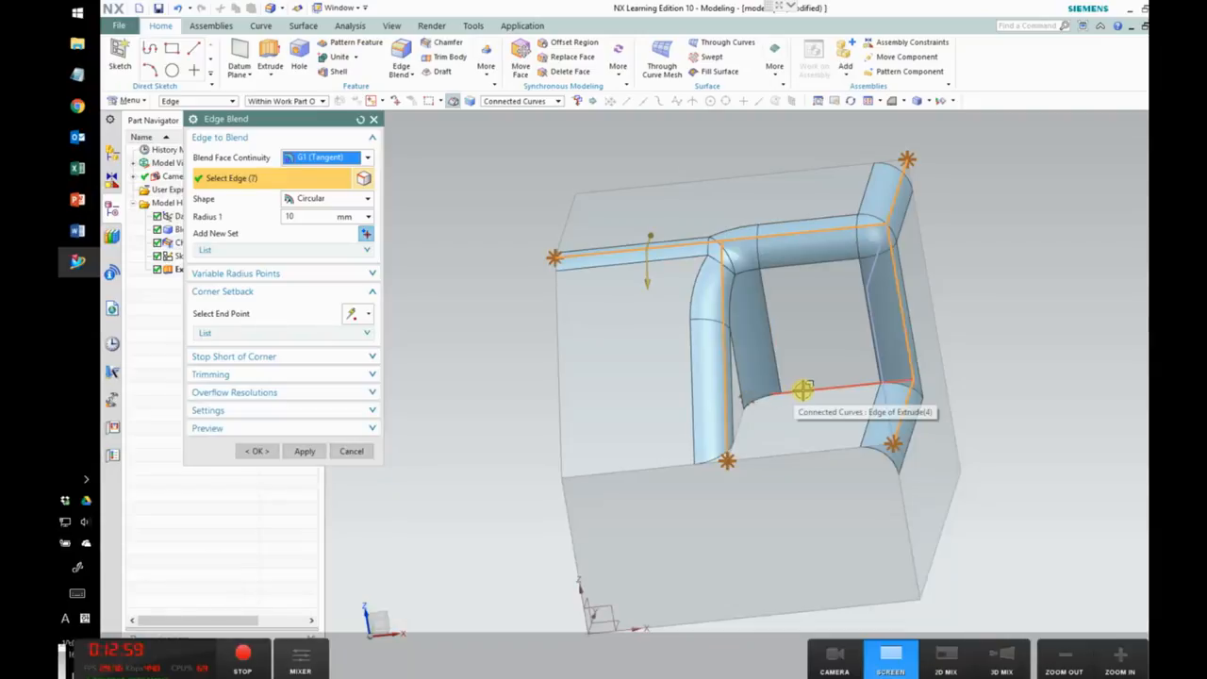
pyautogui.click(800, 391)
pyautogui.click(744, 421)
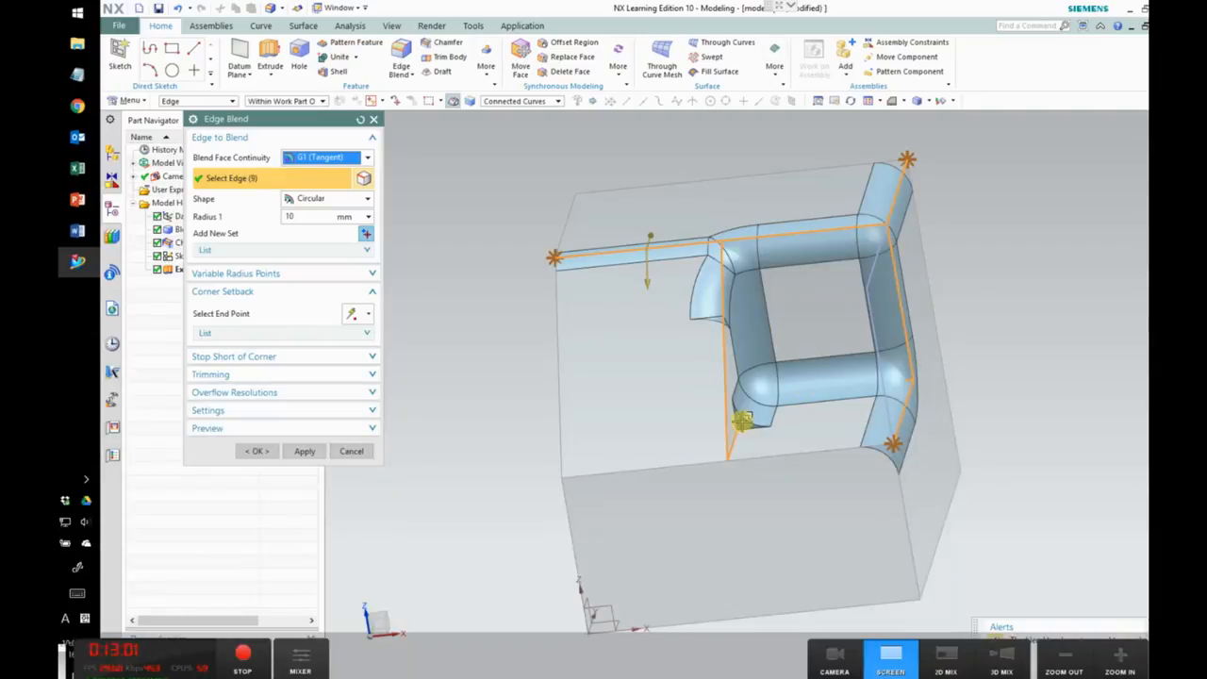
# Step: Add the pocket floor's front edge, the chamfer's lower edge and the vertical corner edge below the pocket, apply the 10 mm blend, and close the dialog
pyautogui.click(774, 458)
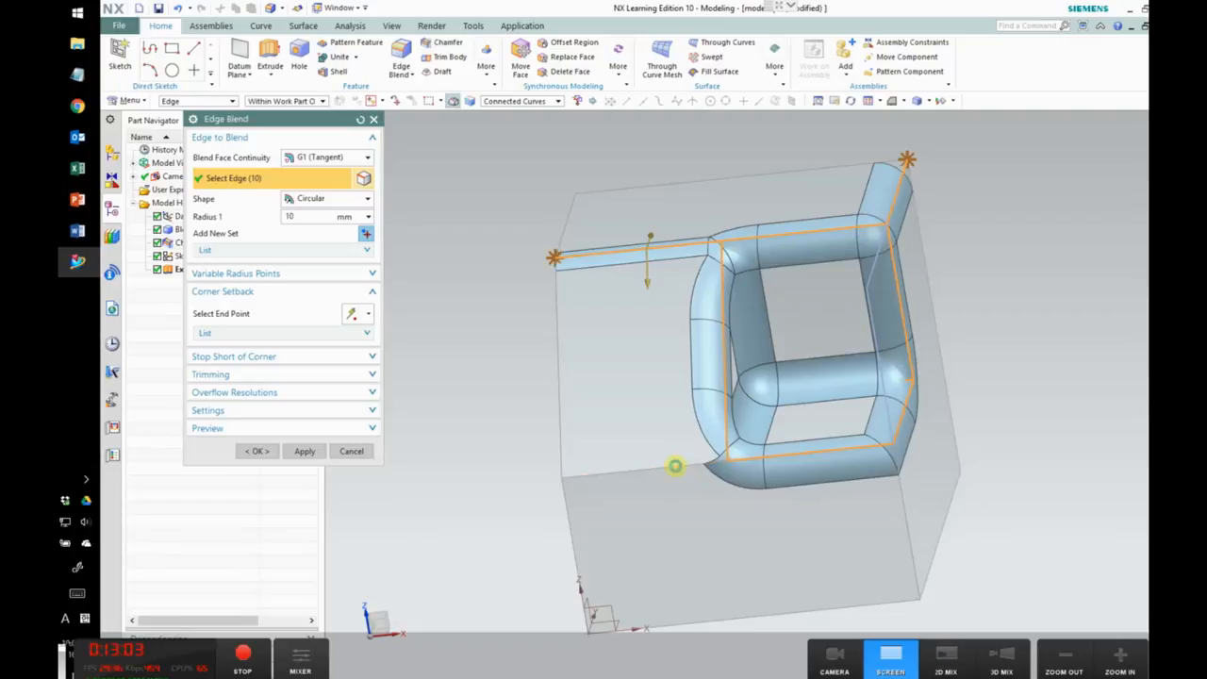
pyautogui.click(679, 467)
pyautogui.click(903, 509)
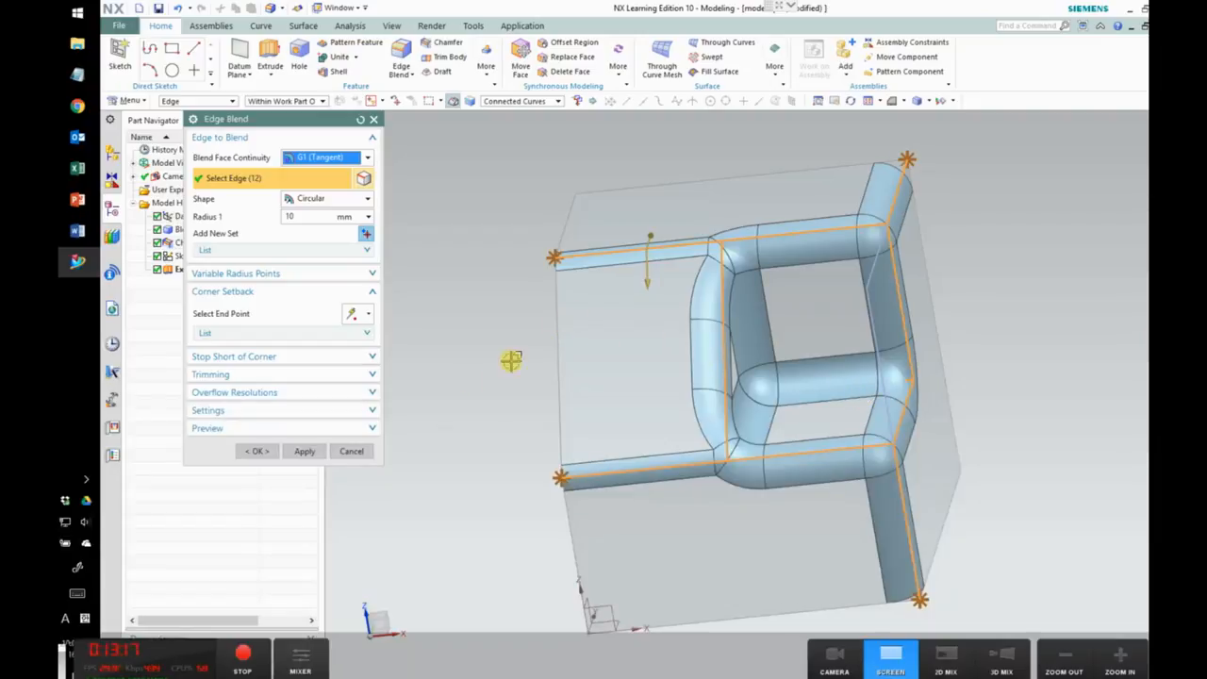
pyautogui.click(302, 452)
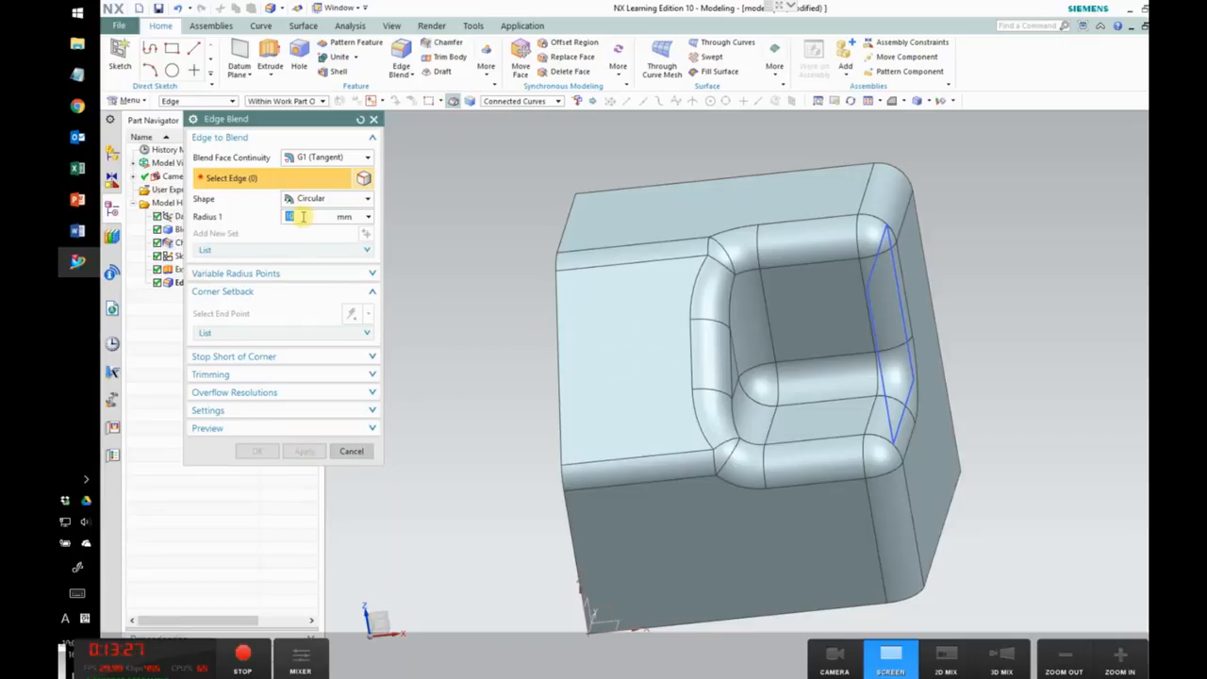
pyautogui.click(346, 450)
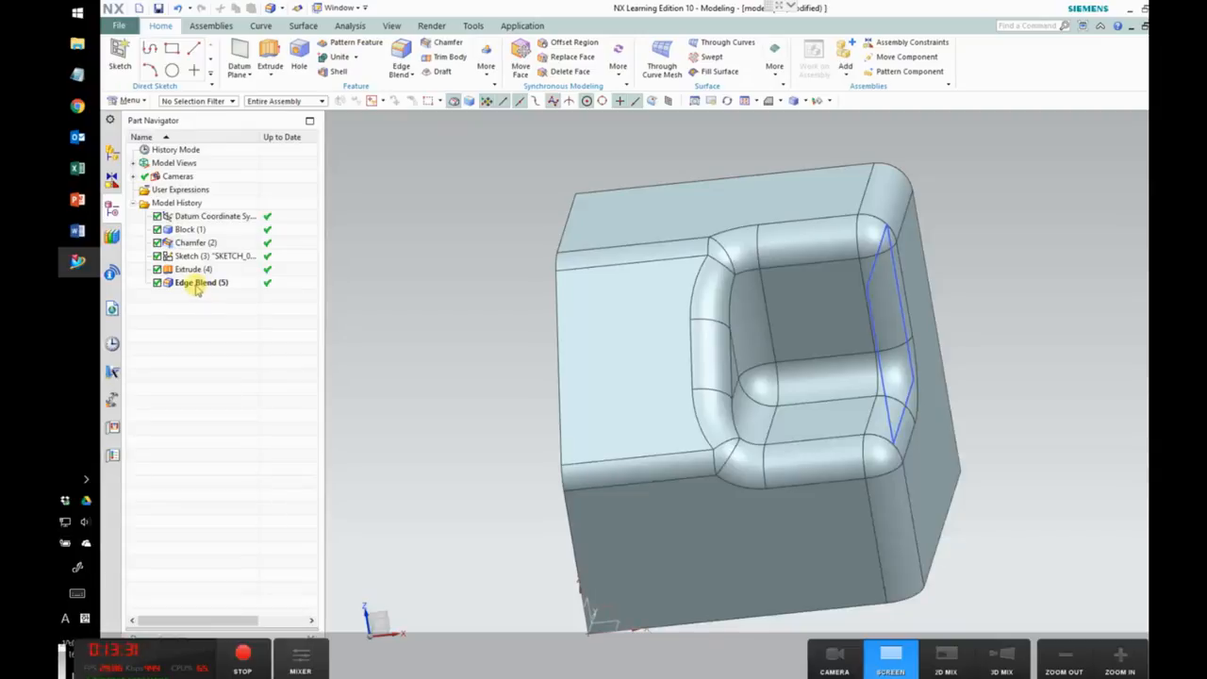
# Step: Reopen the edge blend feature for editing, set its radius to 5 mm, and accept the change
pyautogui.doubleClick(196, 283)
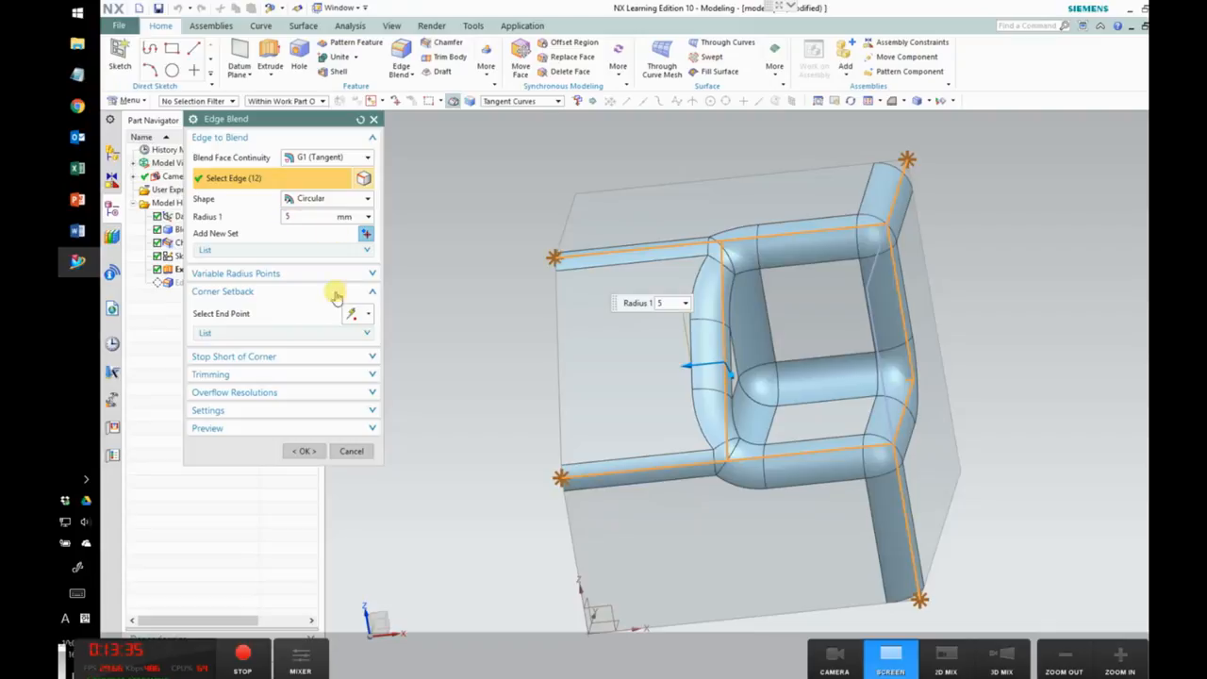
pyautogui.click(312, 451)
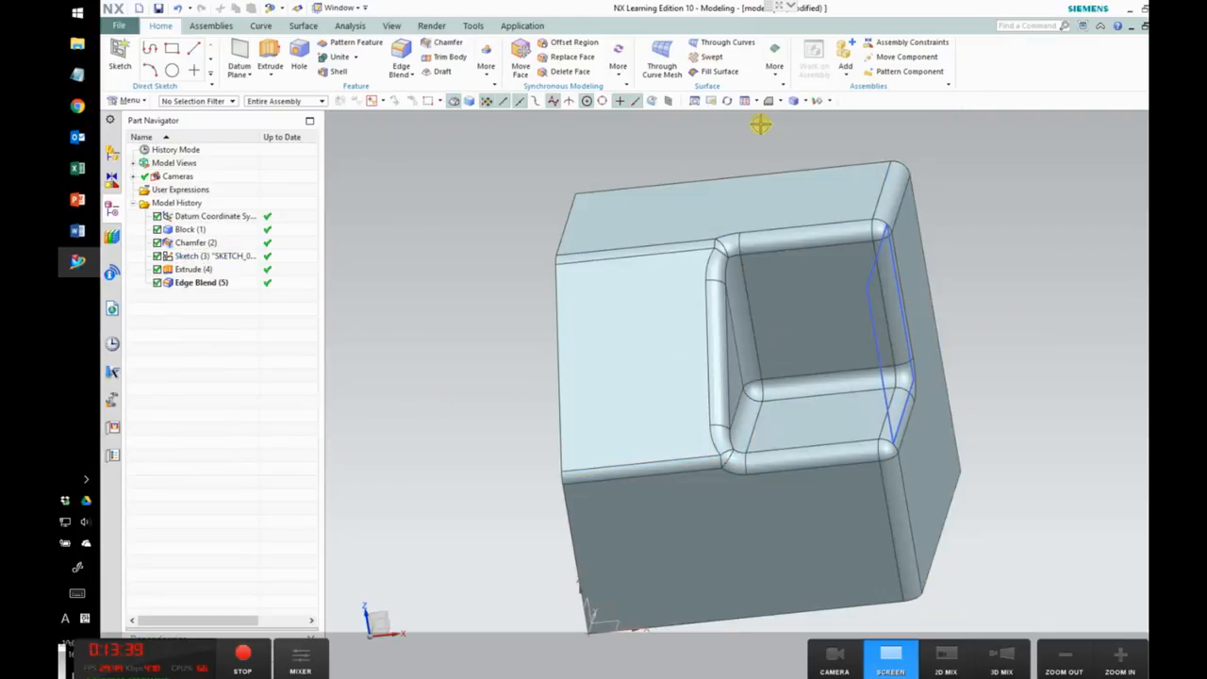
# Step: Reopen the edge blend feature for editing and add 2.5 mm corner setbacks at the pocket's corner between the chamfer and the top face
pyautogui.click(728, 101)
pyautogui.moveTo(965, 286); pyautogui.dragTo(930, 293)
pyautogui.moveTo(965, 276); pyautogui.dragTo(923, 289, button='middle')
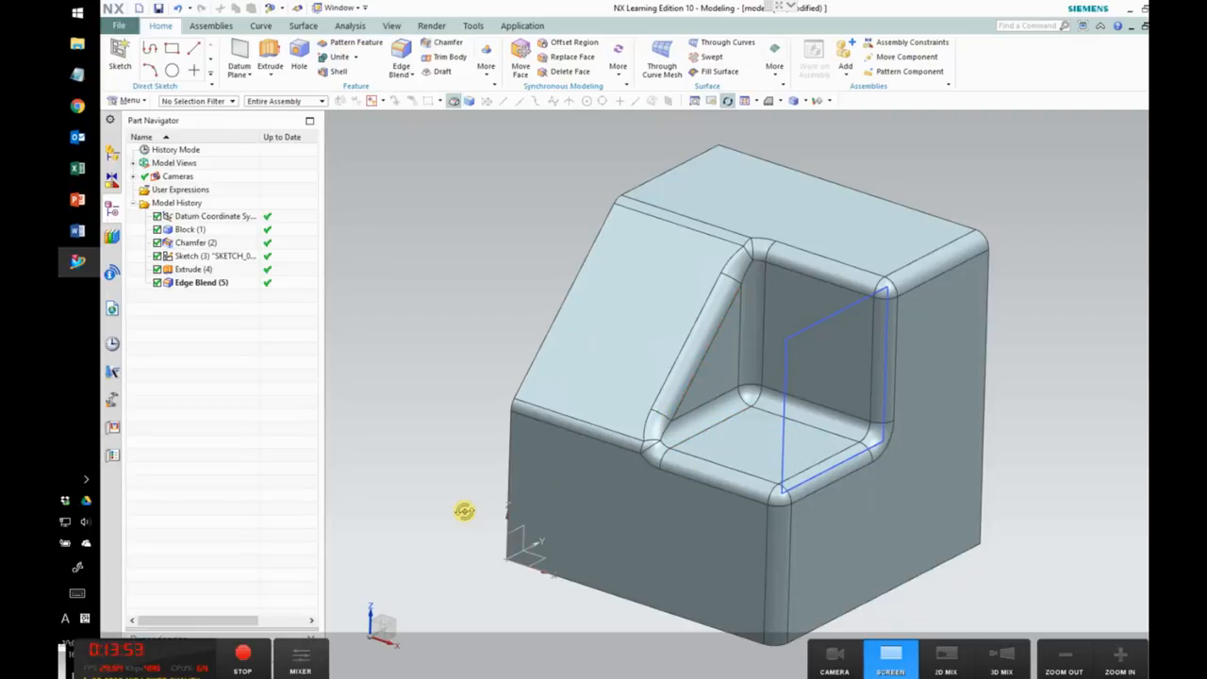
pyautogui.doubleClick(201, 283)
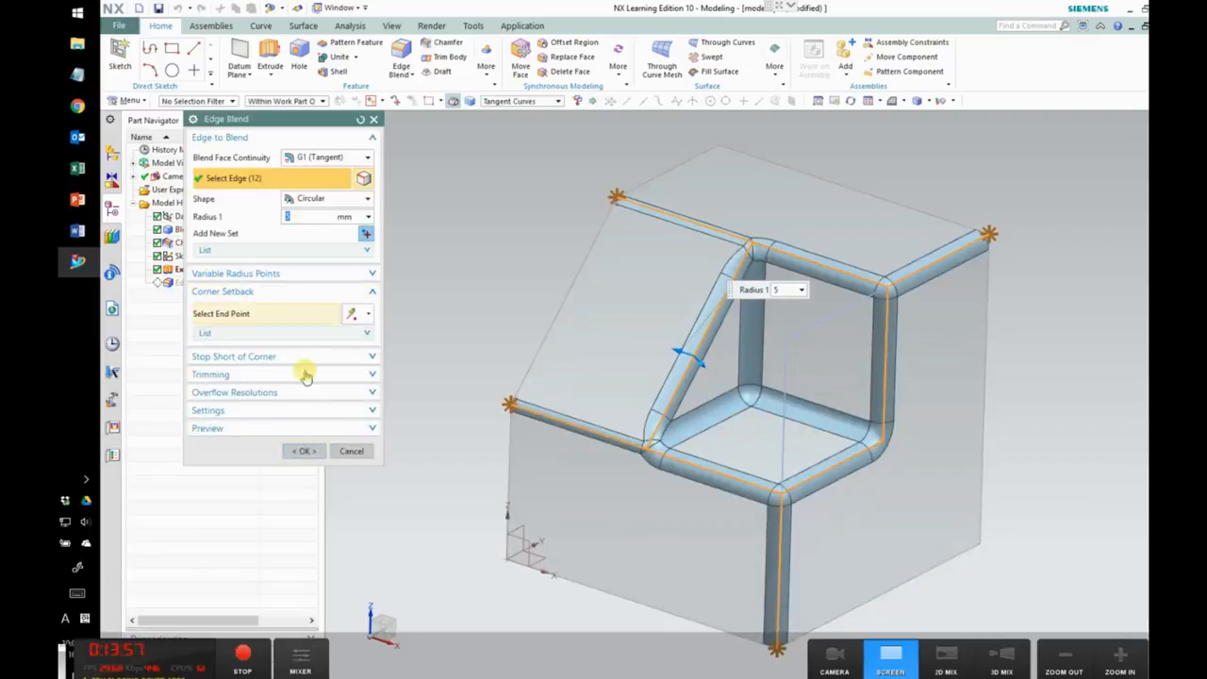
pyautogui.click(220, 318)
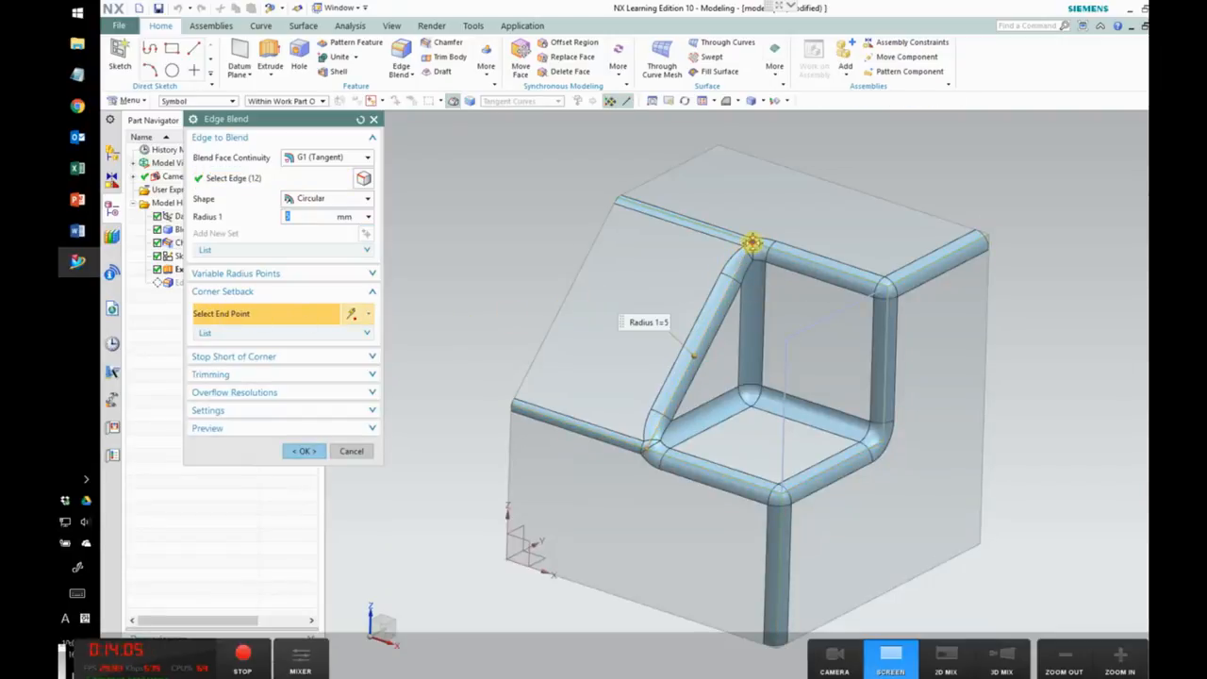
pyautogui.click(769, 250)
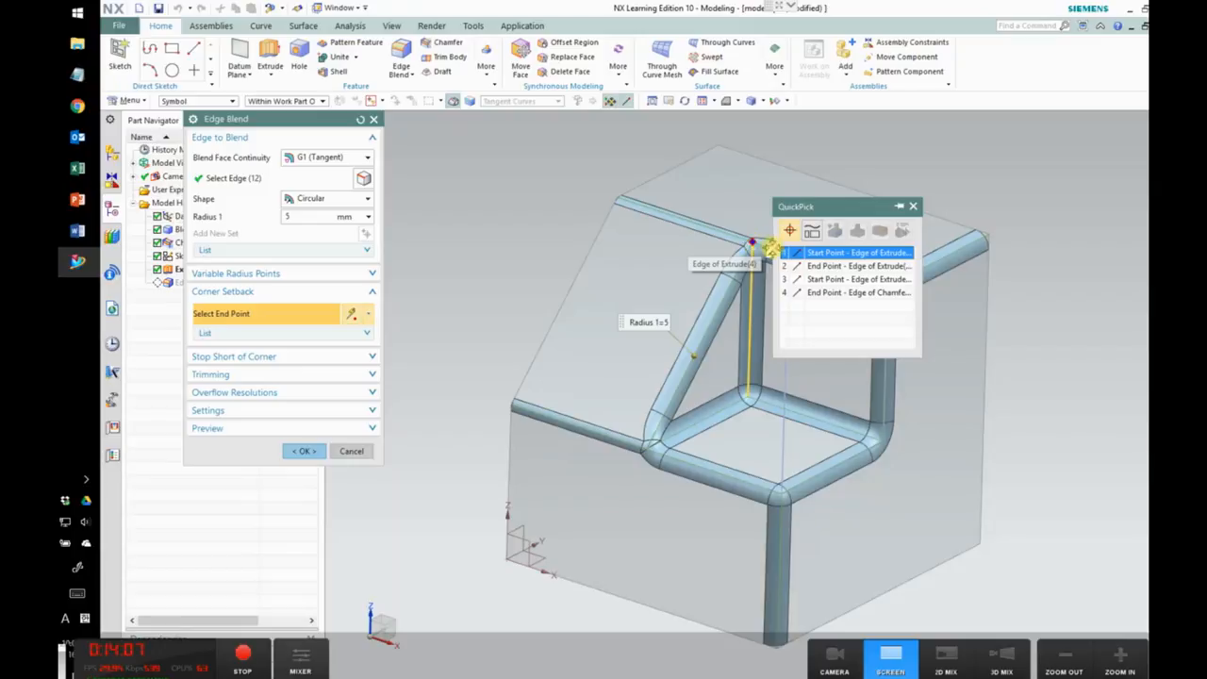
pyautogui.click(812, 253)
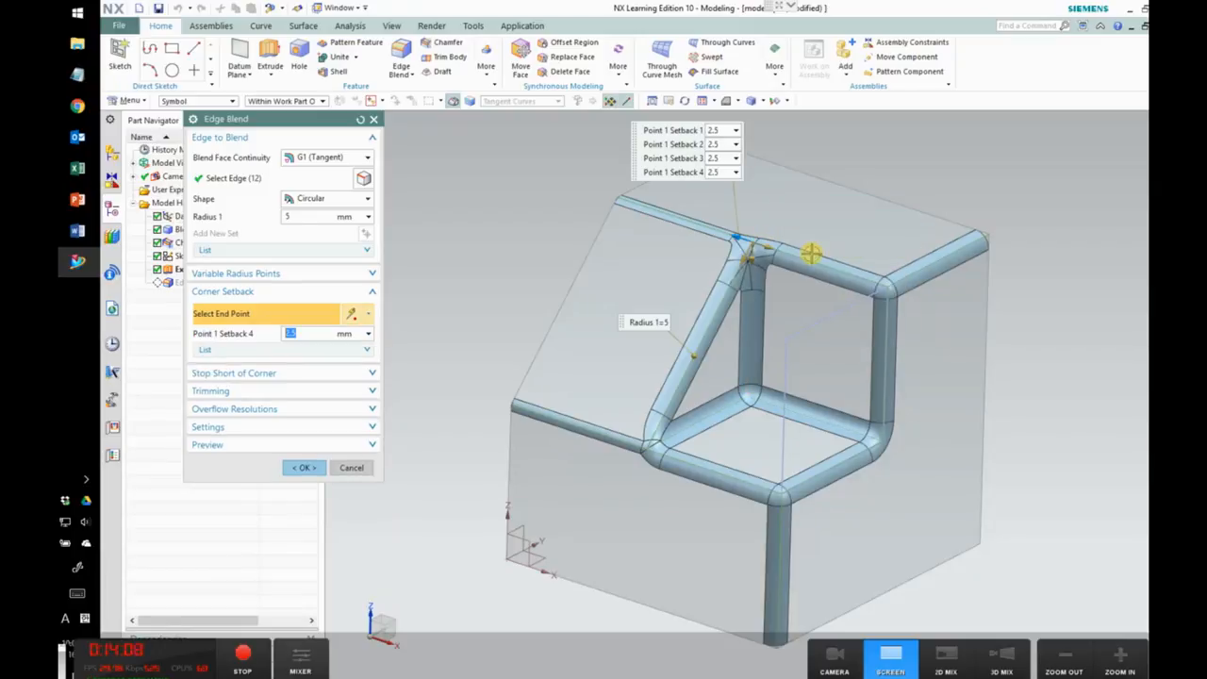
pyautogui.click(721, 133)
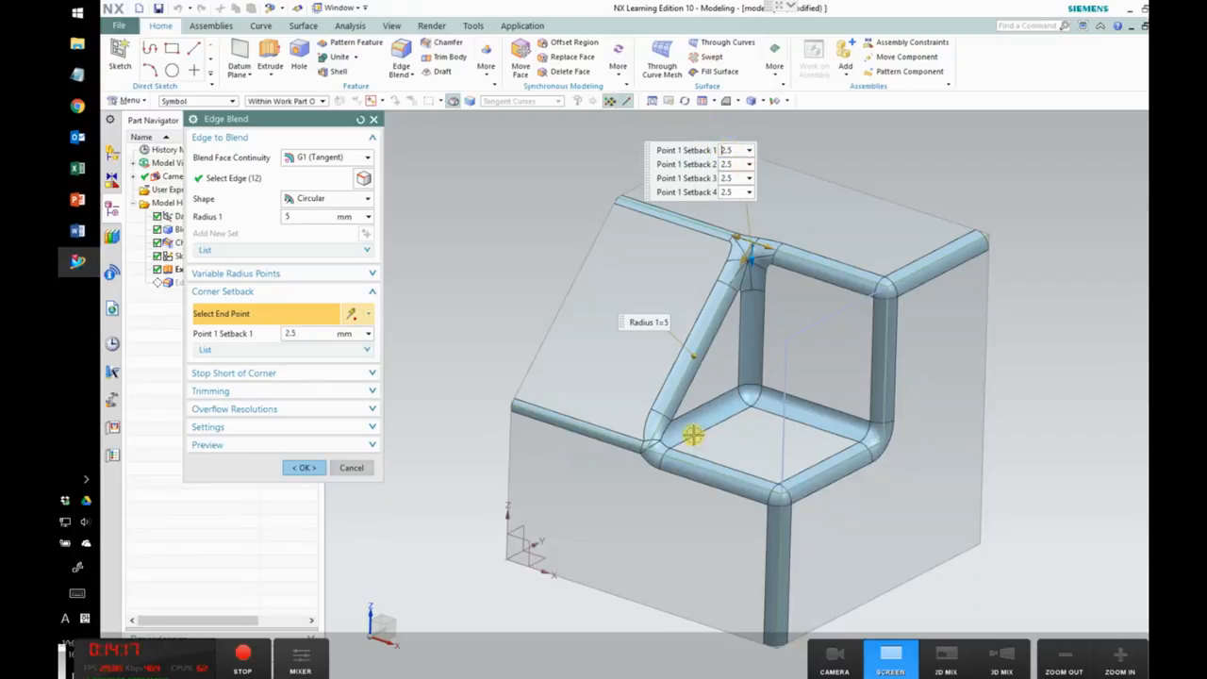
# Step: Add 2.5 mm corner setbacks at the pocket's corner on the chamfer's lower edge and accept the edge blend
pyautogui.click(651, 445)
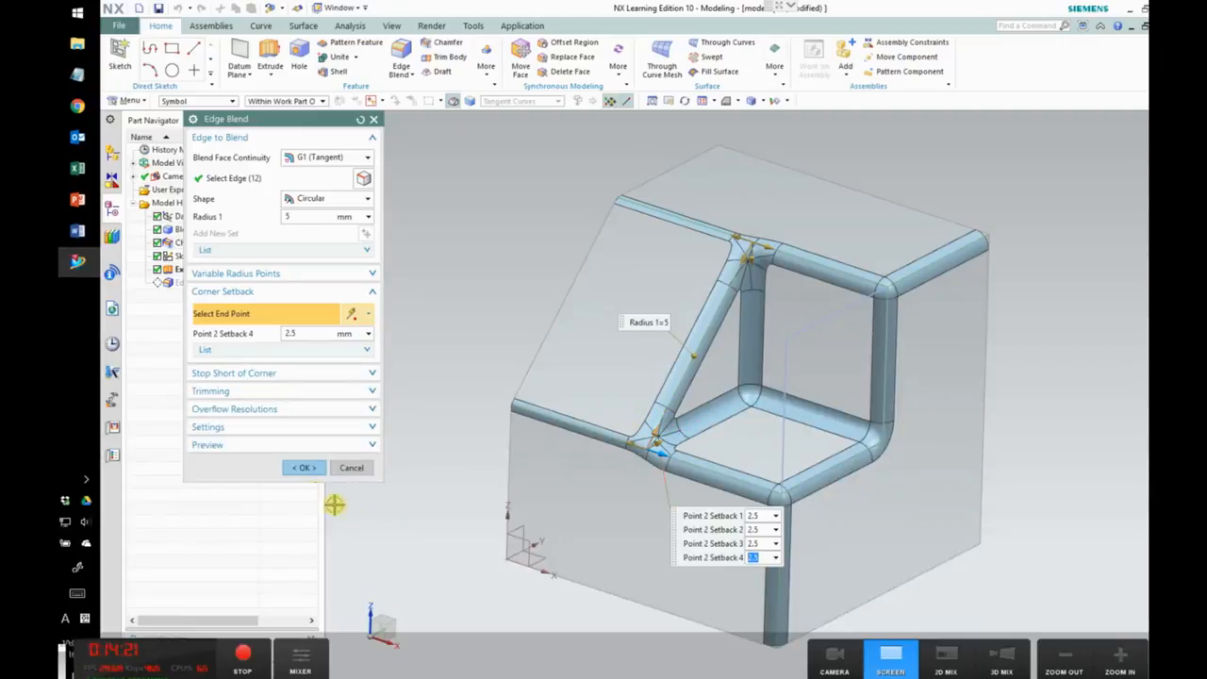
pyautogui.click(296, 467)
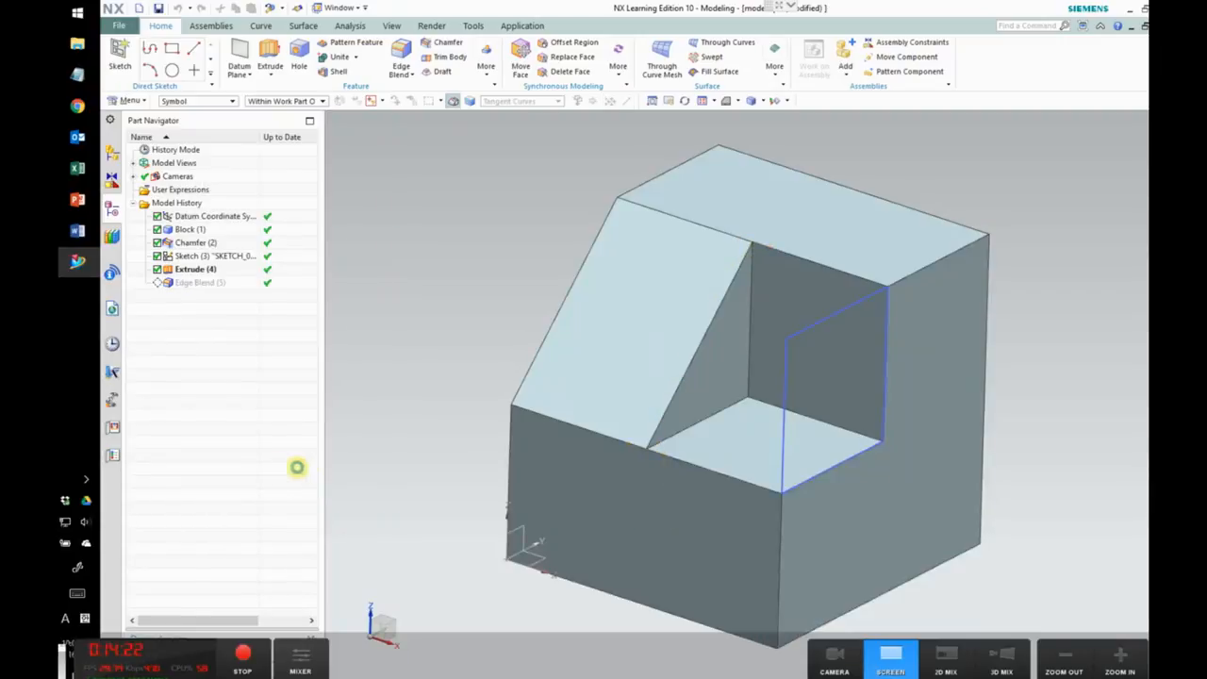
pyautogui.click(420, 289)
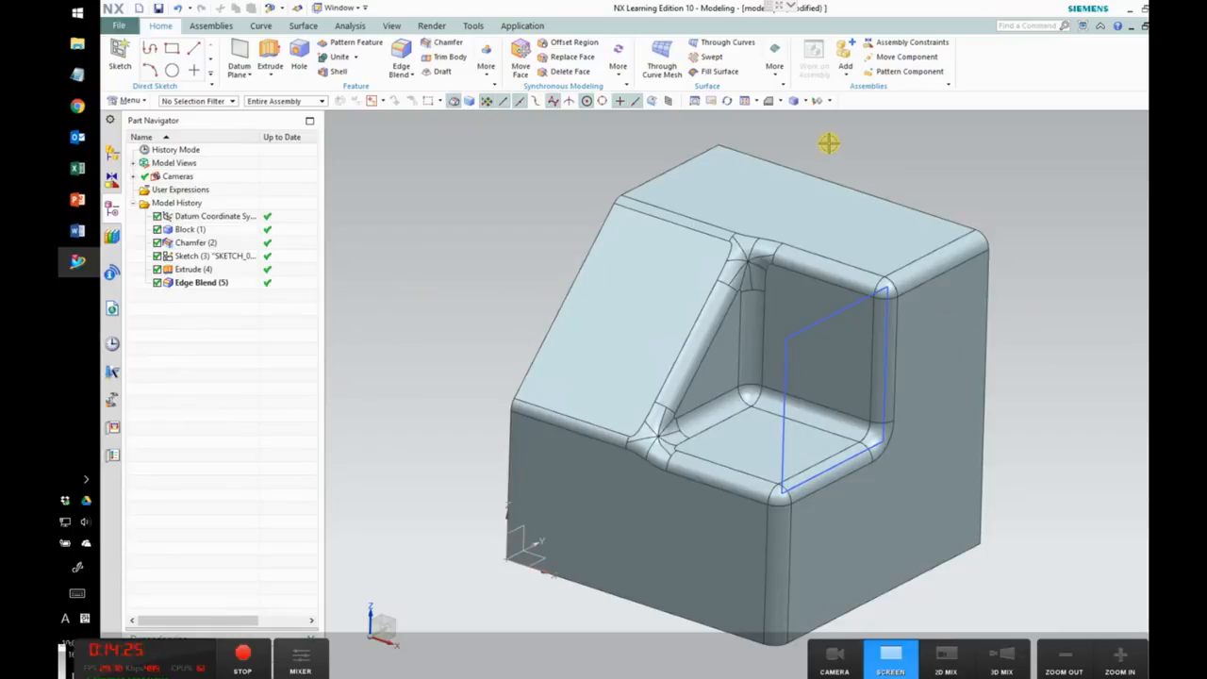
# Step: Examine the setback corners from several angles in Shaded display, and return the display to Shaded with Edges
pyautogui.click(730, 104)
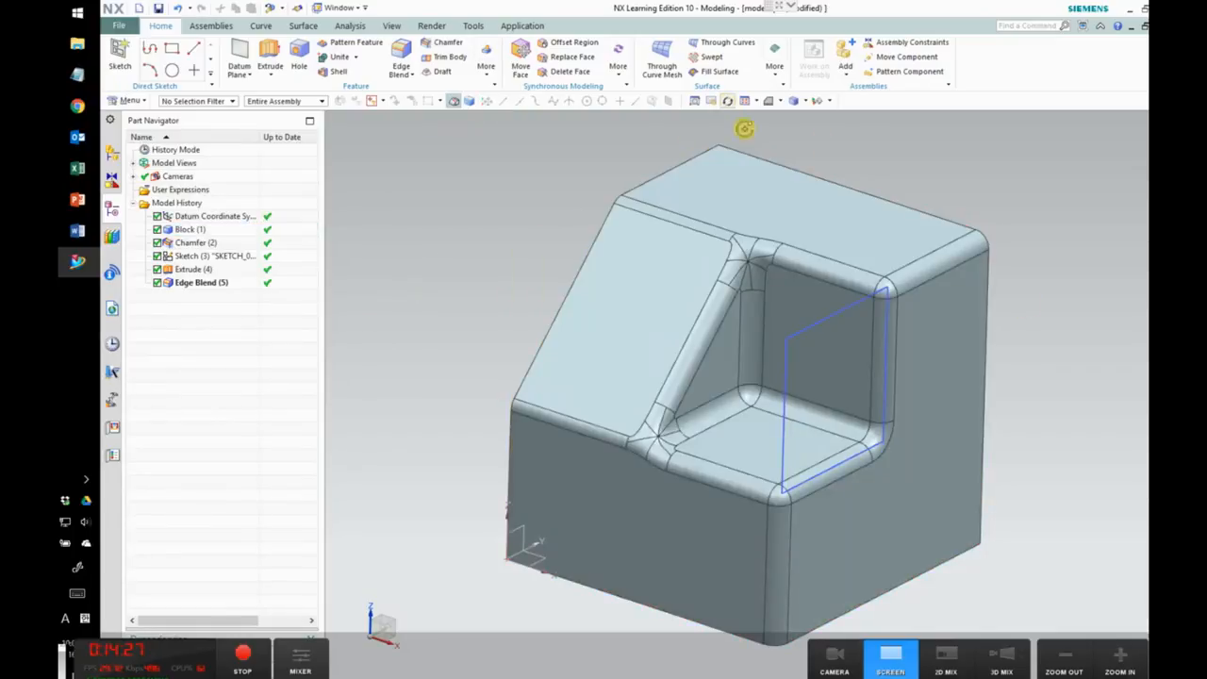
pyautogui.moveTo(978, 208)
pyautogui.mouseDown()
pyautogui.moveTo(1053, 167)
pyautogui.moveTo(998, 199)
pyautogui.mouseUp()
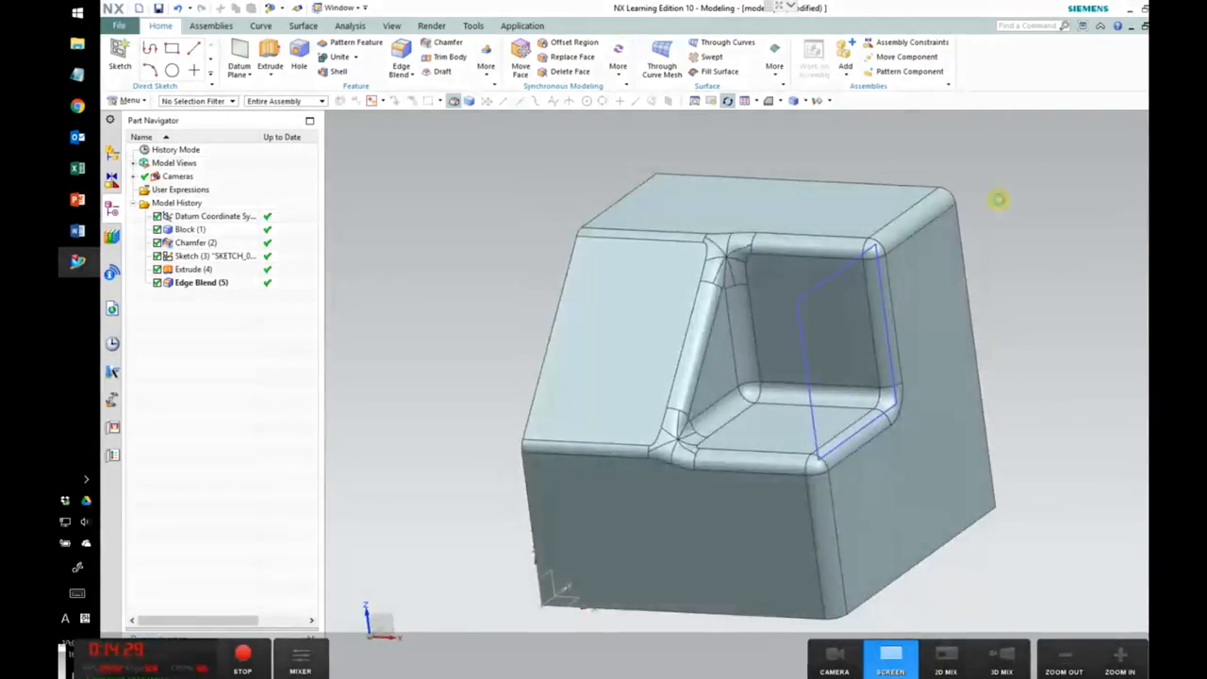
pyautogui.click(805, 104)
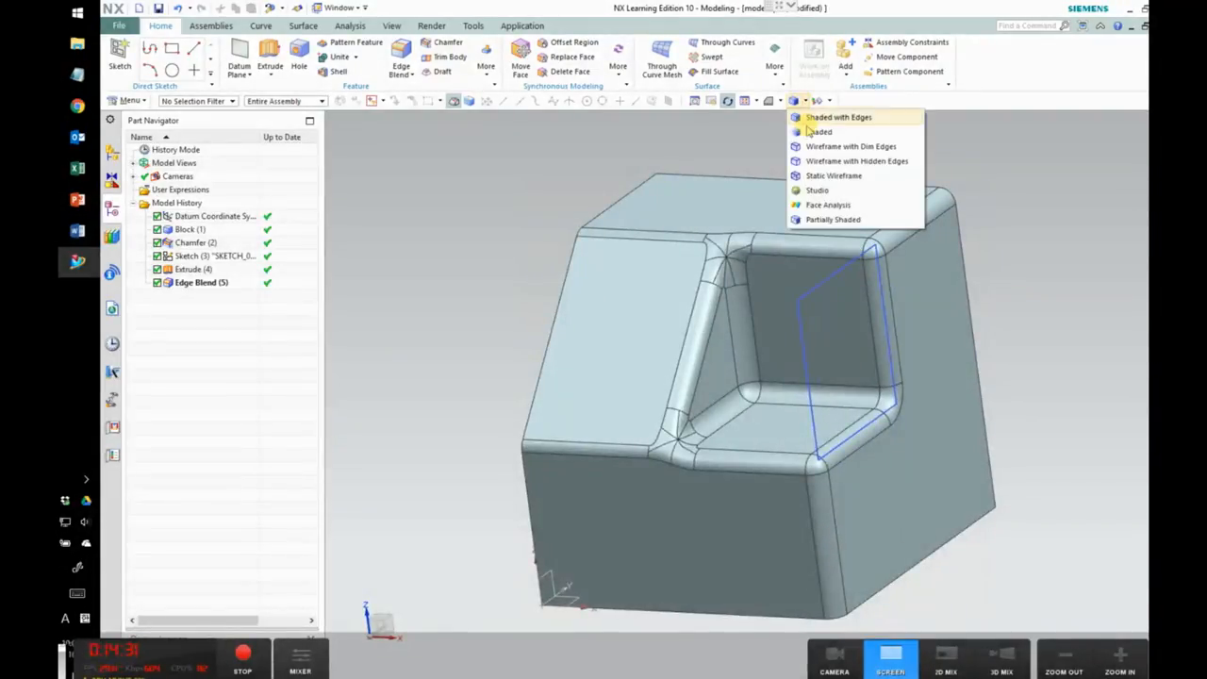
pyautogui.click(807, 130)
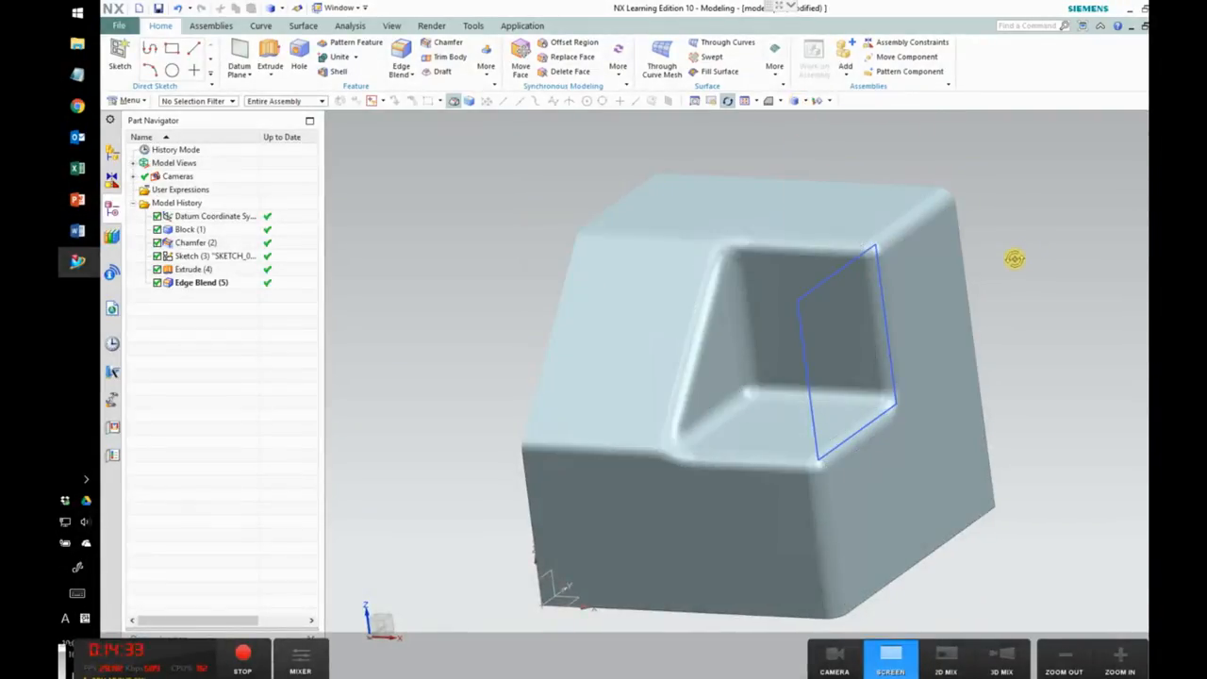
pyautogui.moveTo(1035, 251); pyautogui.dragTo(1003, 283)
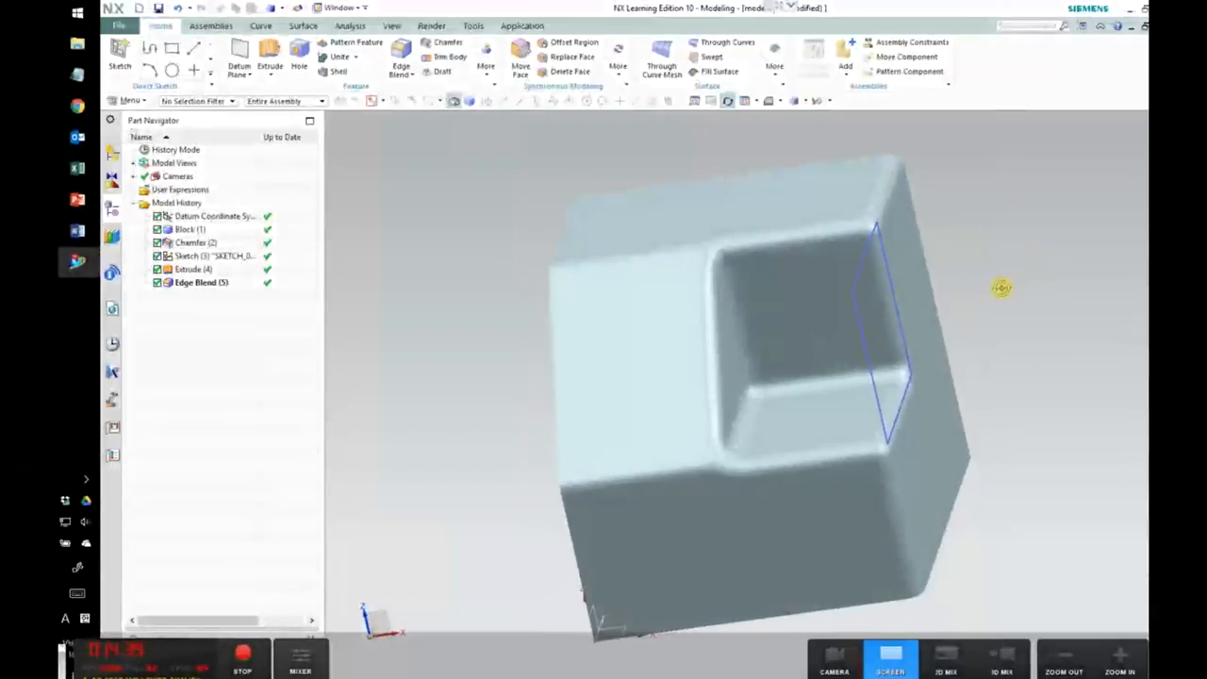
pyautogui.click(807, 101)
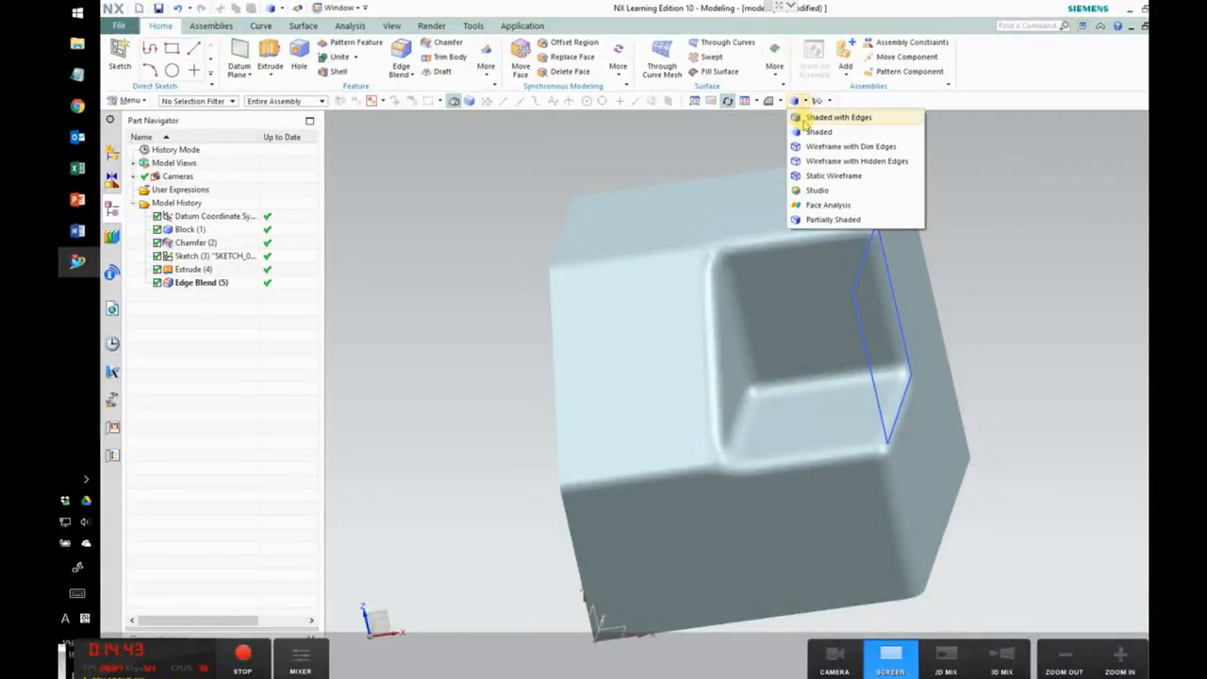
pyautogui.click(820, 117)
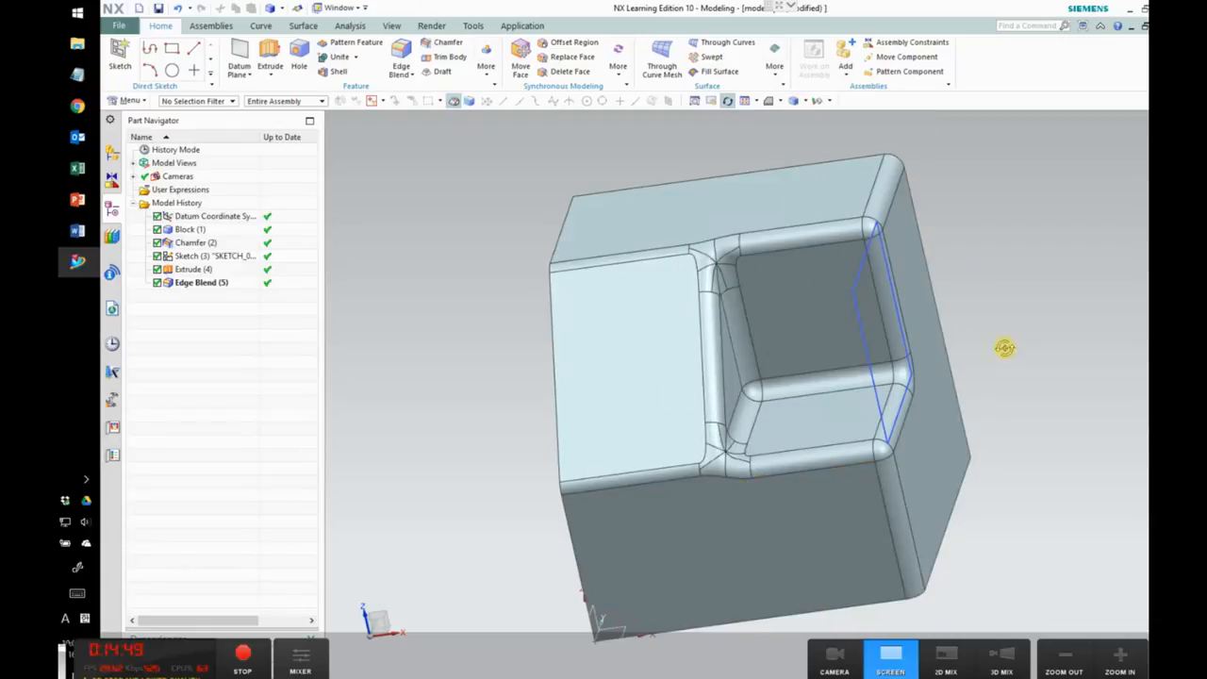
pyautogui.moveTo(986, 334); pyautogui.dragTo(919, 326, button='middle')
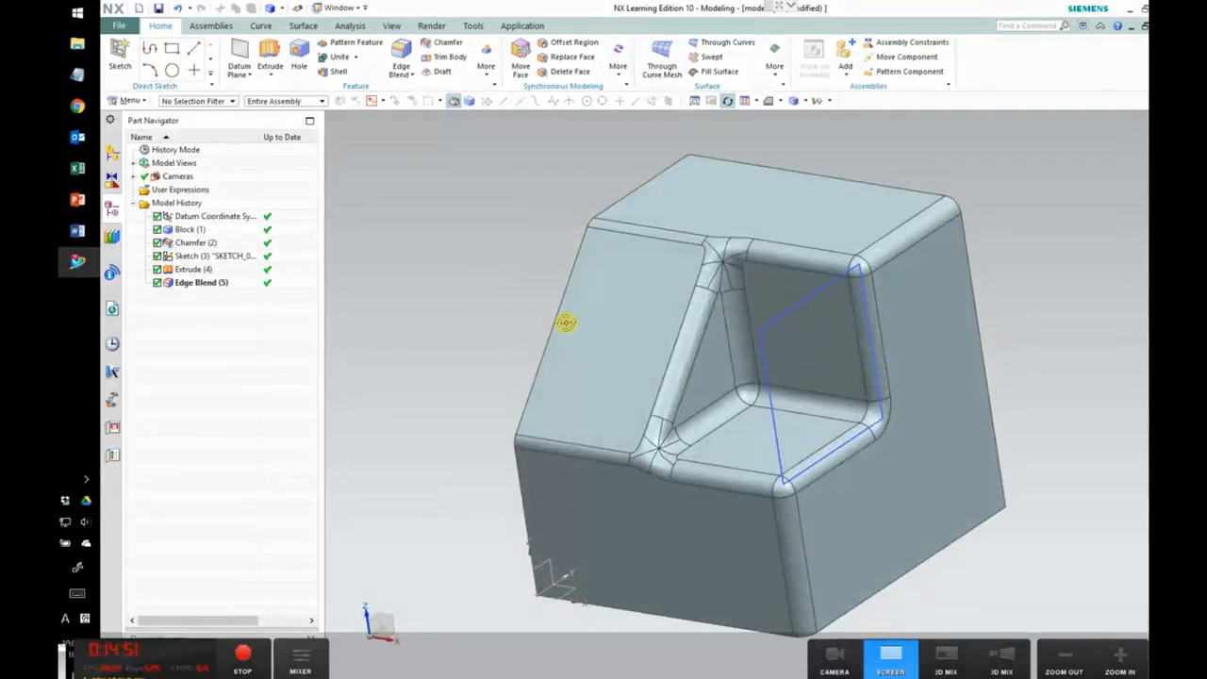
# Step: Switch to PowerPoint and look through the edge blend exercise and the Draft slides up to the cube with the square pocket
pyautogui.click(77, 199)
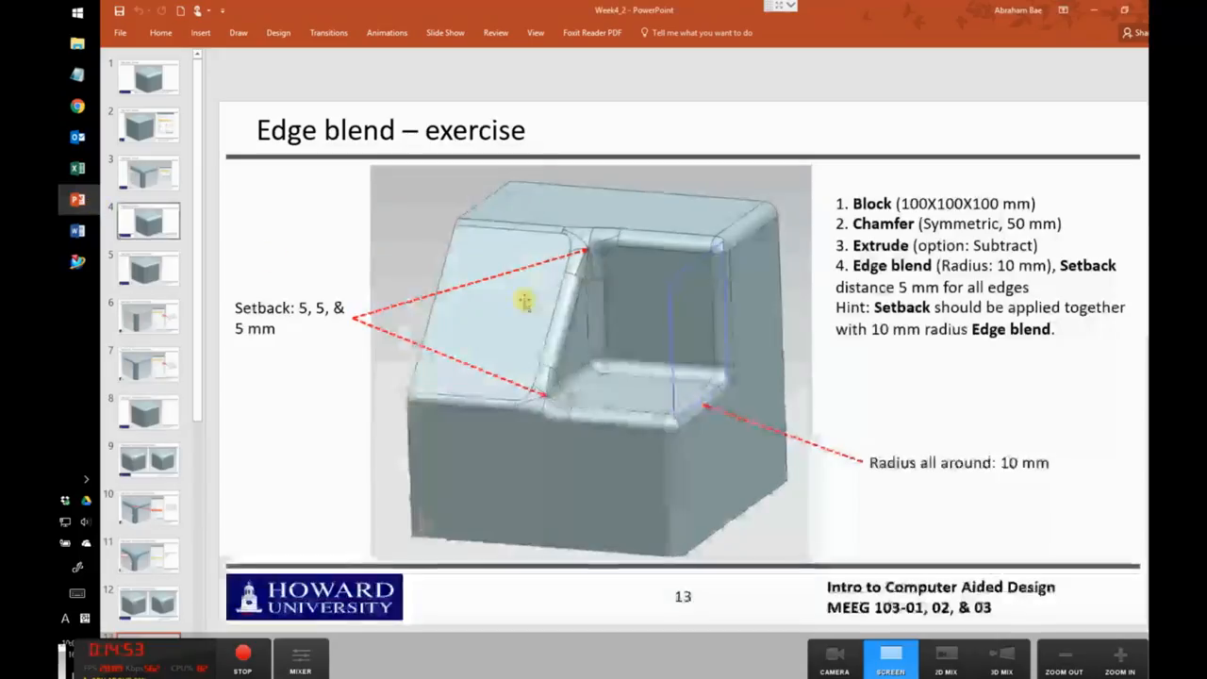
pyautogui.scroll(-1, 578, 304)
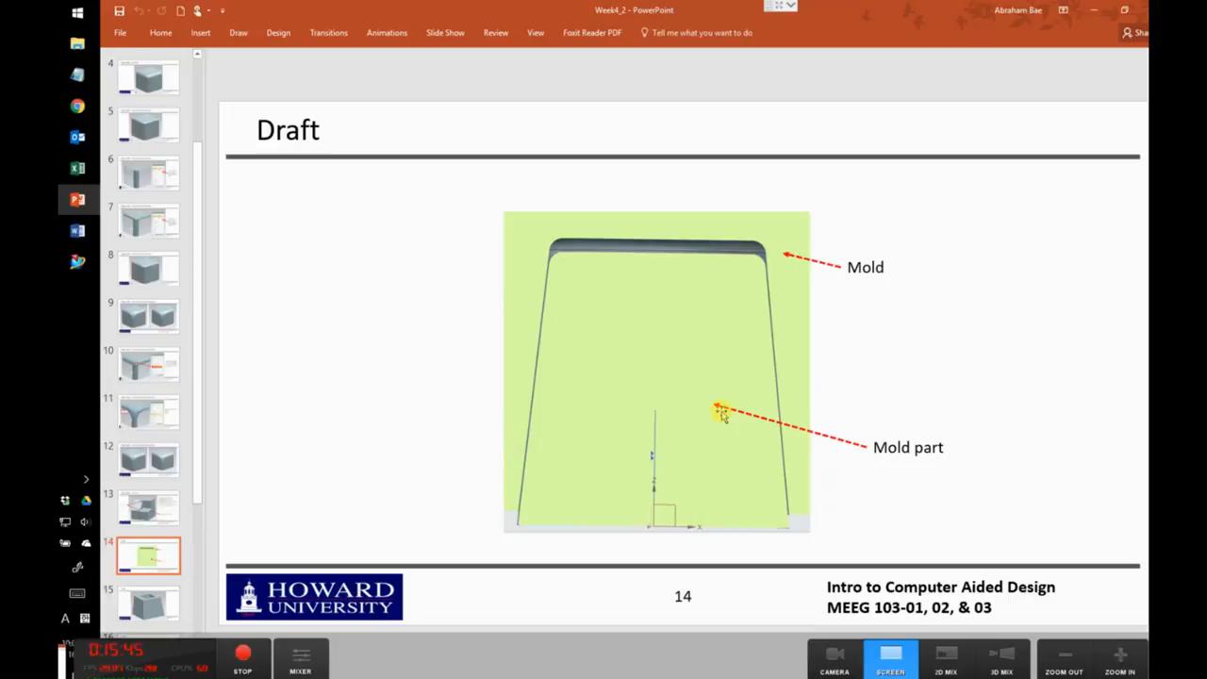
pyautogui.scroll(-1, 469, 342)
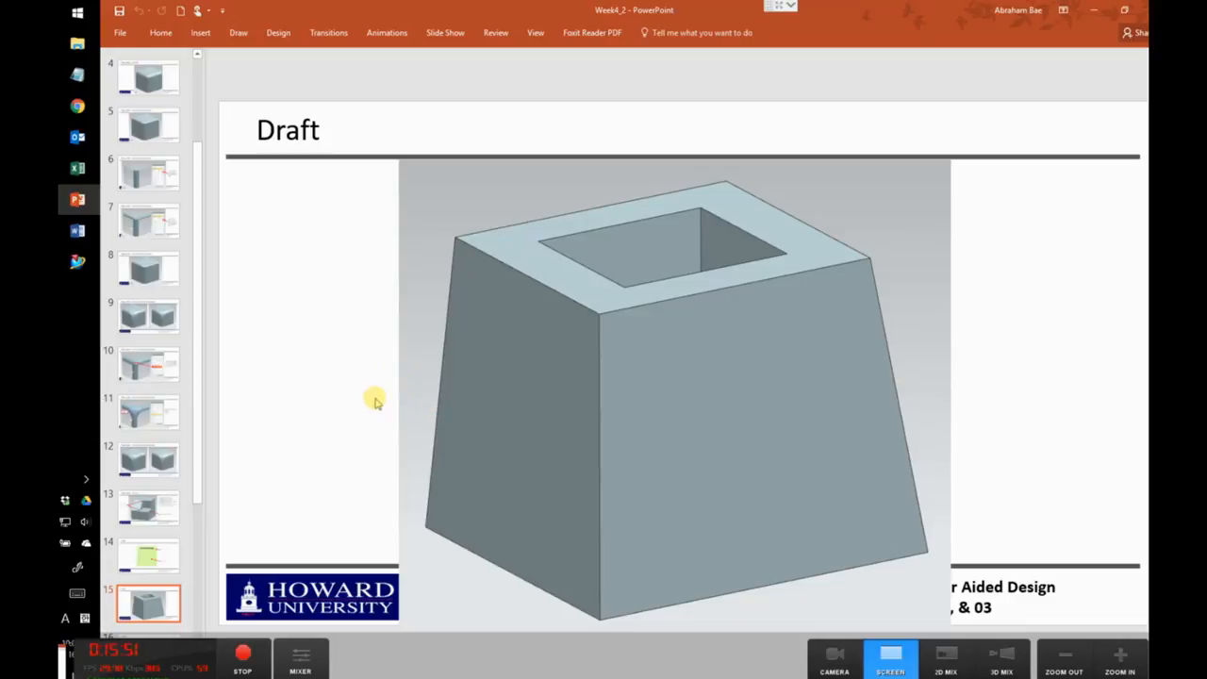
pyautogui.scroll(-1, 525, 410)
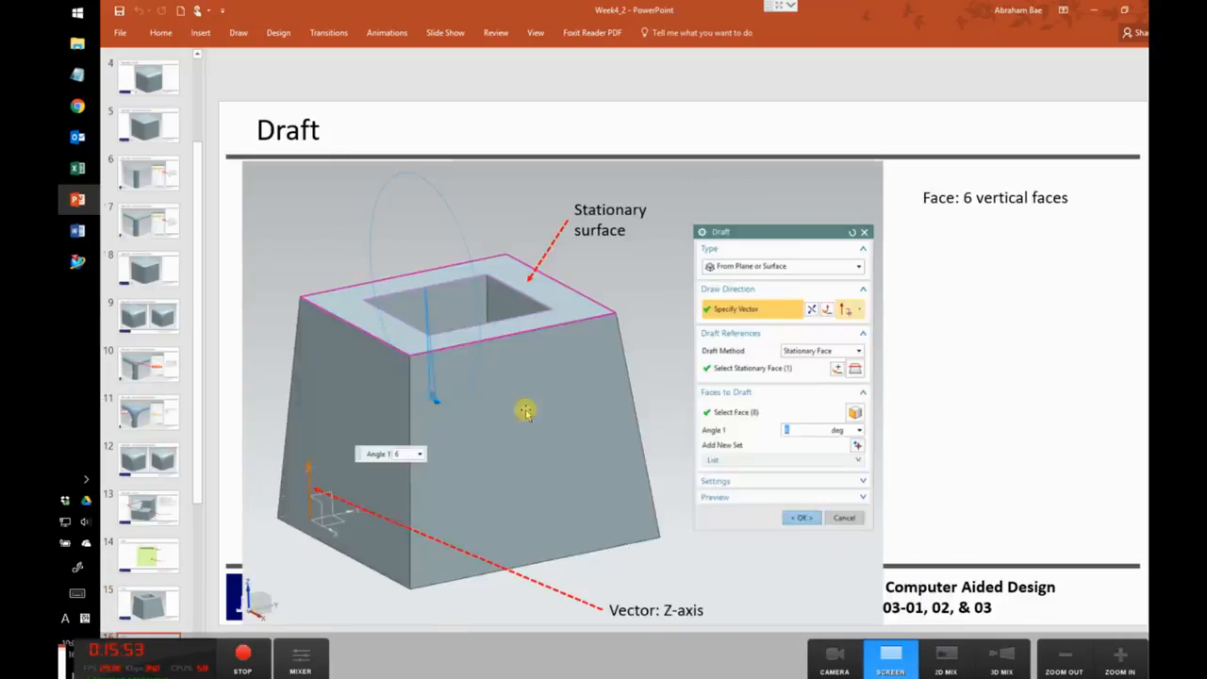
pyautogui.scroll(-1, 526, 410)
pyautogui.scroll(1, 525, 410)
pyautogui.scroll(-1, 525, 410)
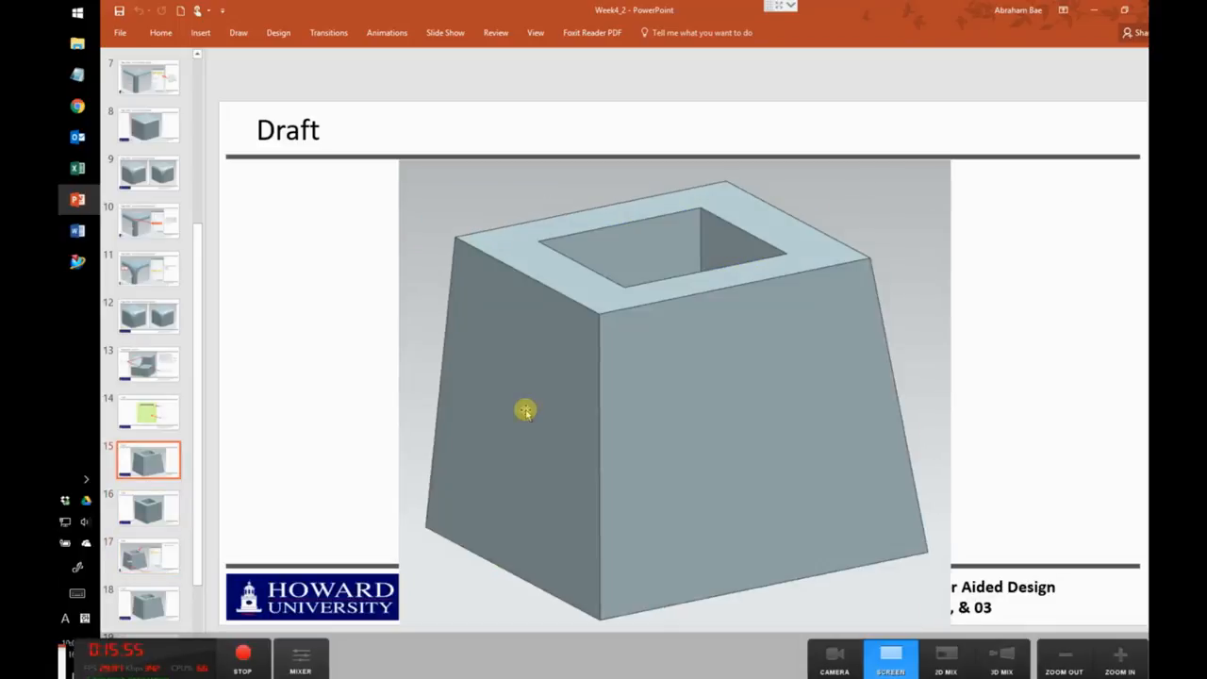
pyautogui.scroll(1, 526, 410)
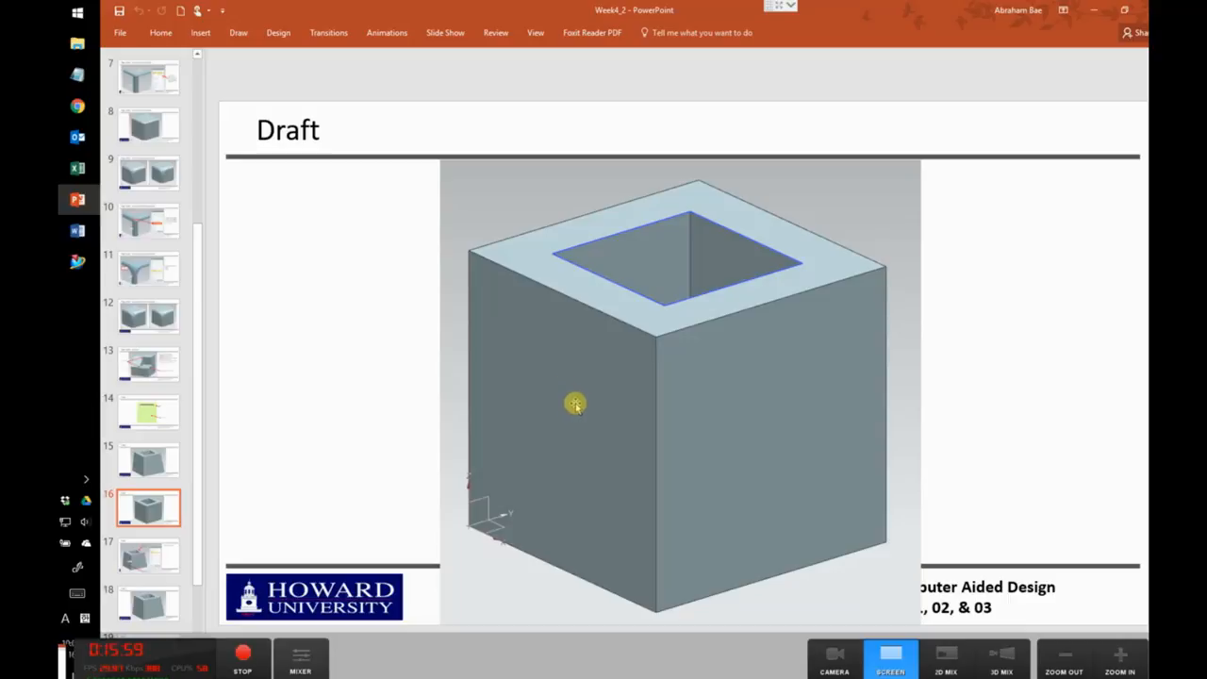
pyautogui.scroll(-1, 688, 378)
pyautogui.scroll(1, 688, 379)
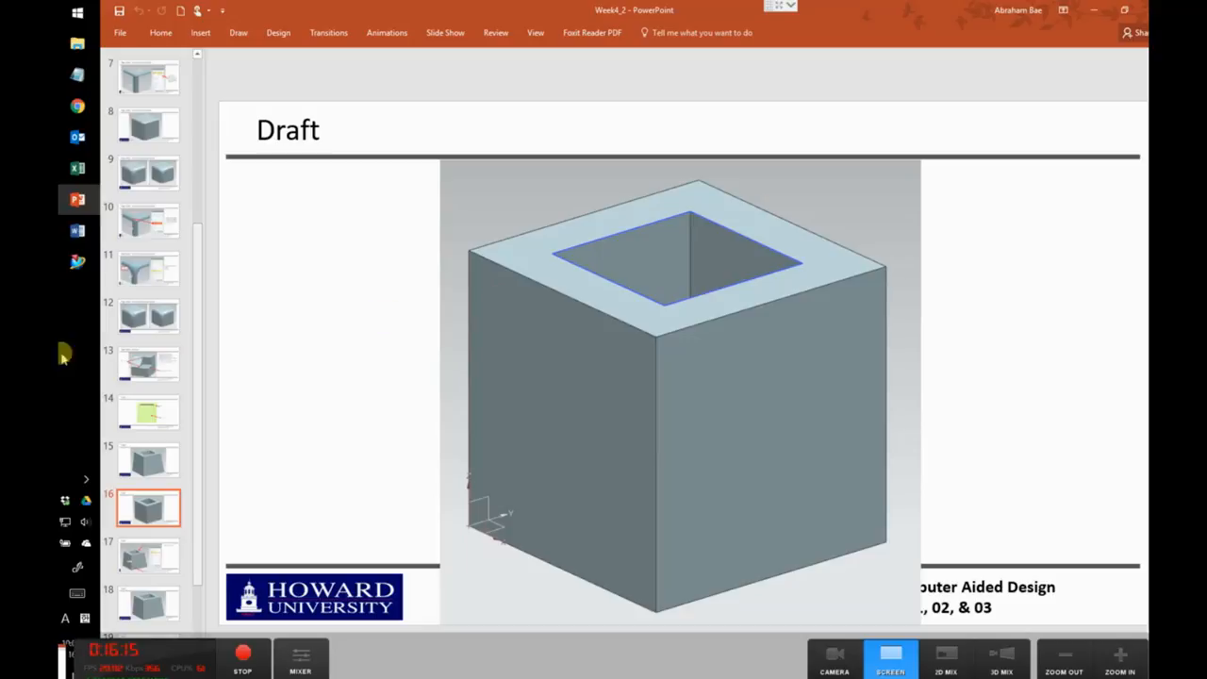
# Step: Switch back to NX and create a new millimetre part file from the Model template, named model2.prt
pyautogui.click(81, 262)
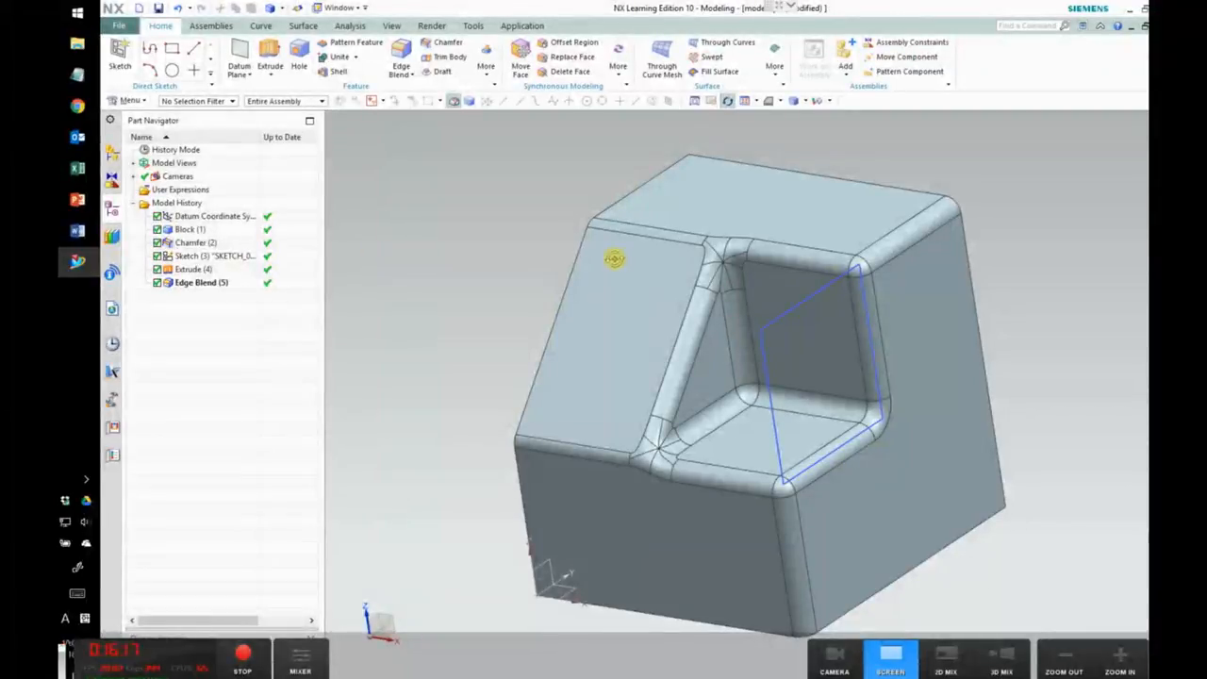
pyautogui.click(139, 8)
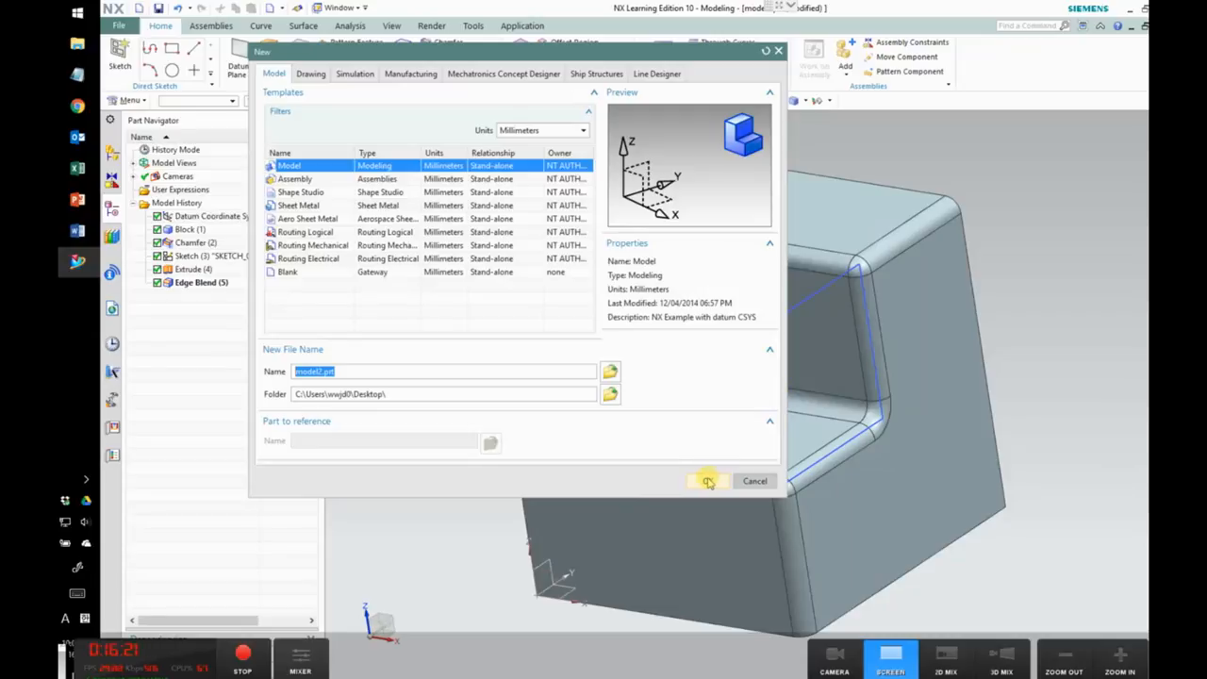
pyautogui.click(709, 482)
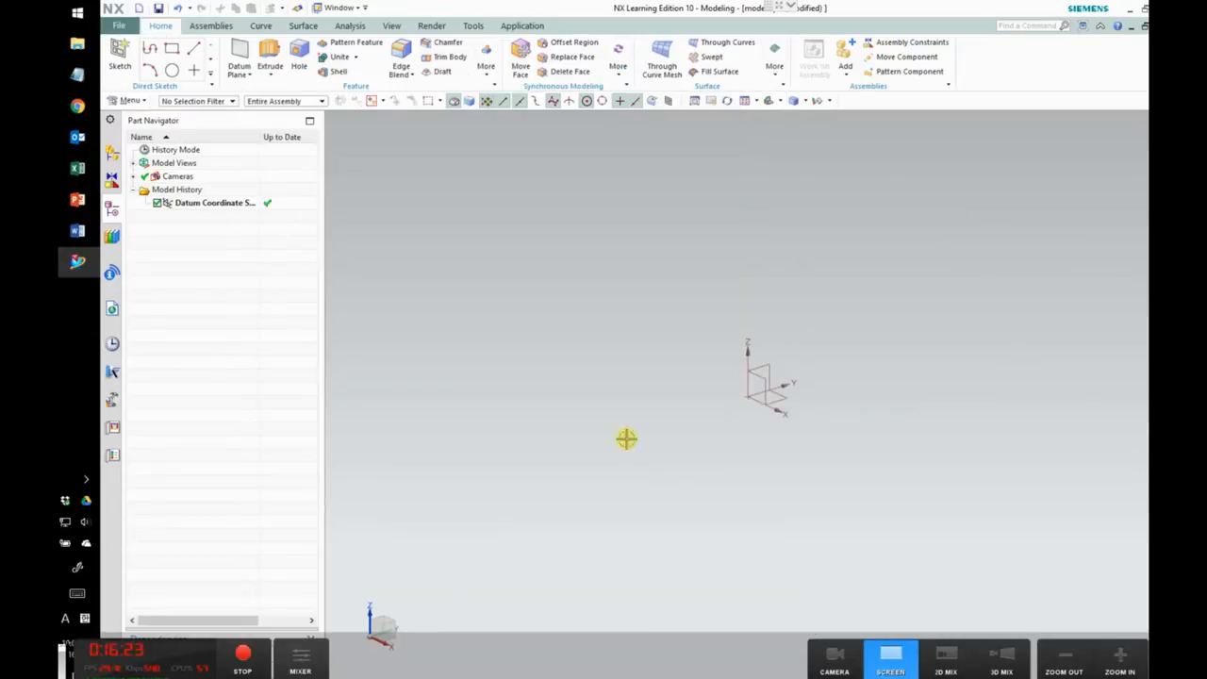
# Step: Create a 100 x 100 x 100 mm block by origin and edge lengths at the datum origin, with no Boolean
pyautogui.click(495, 87)
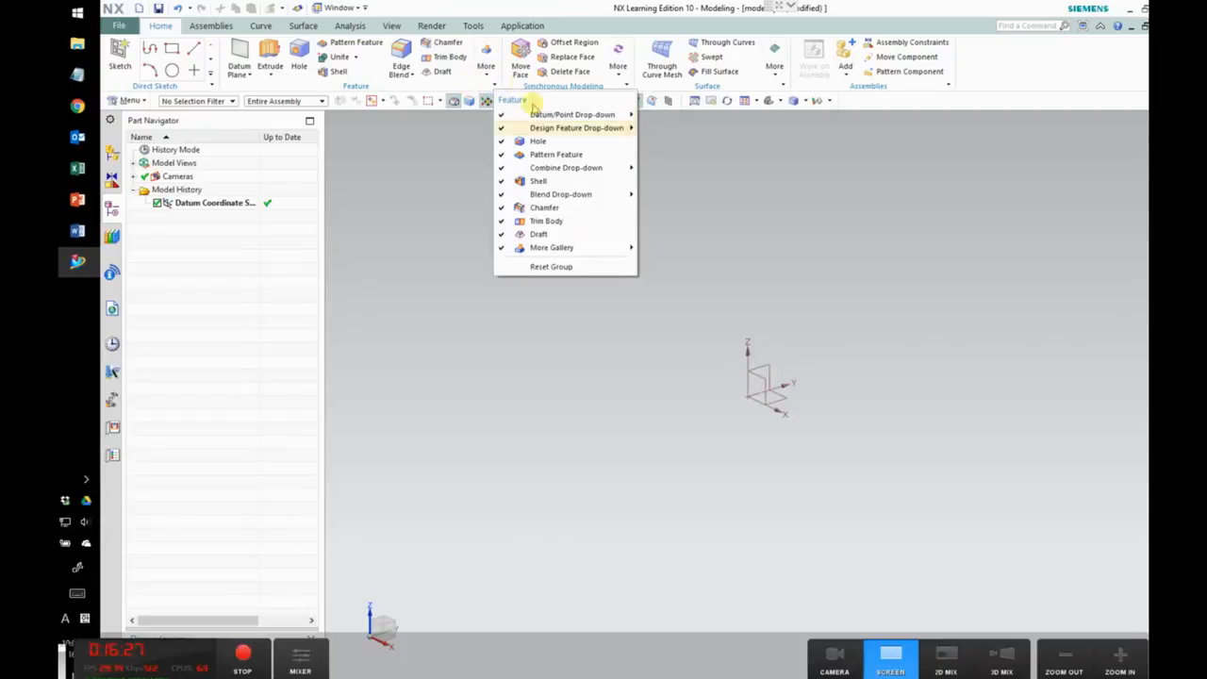
pyautogui.click(486, 64)
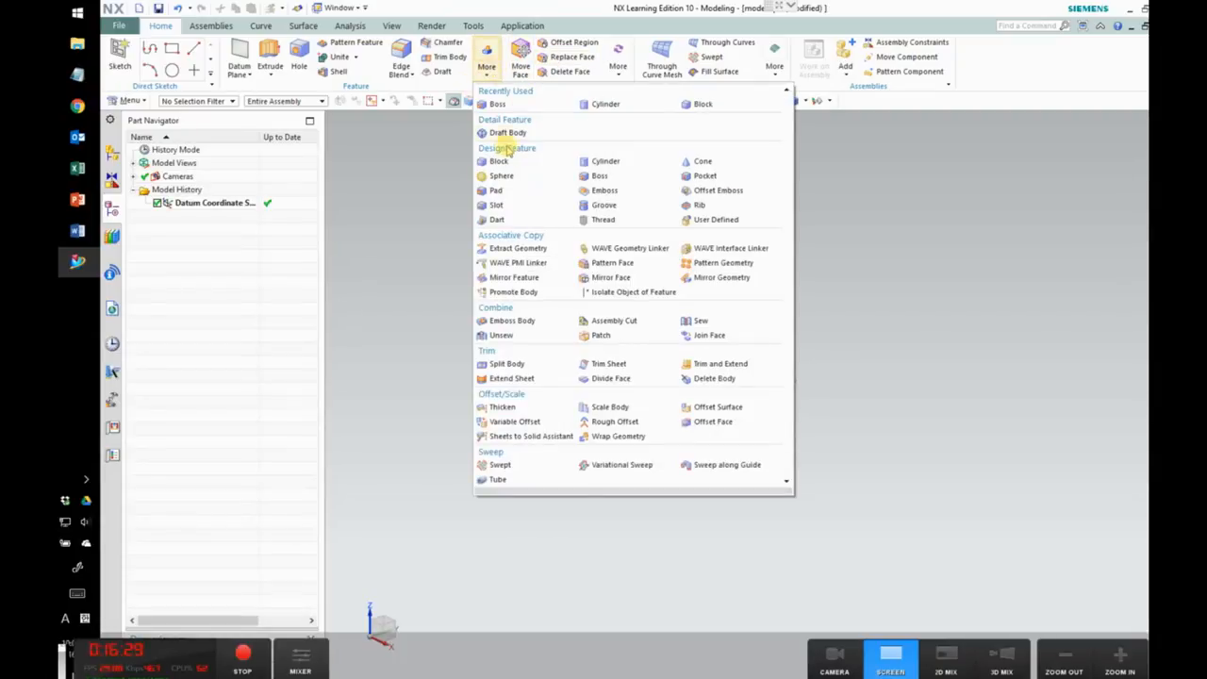
pyautogui.click(499, 162)
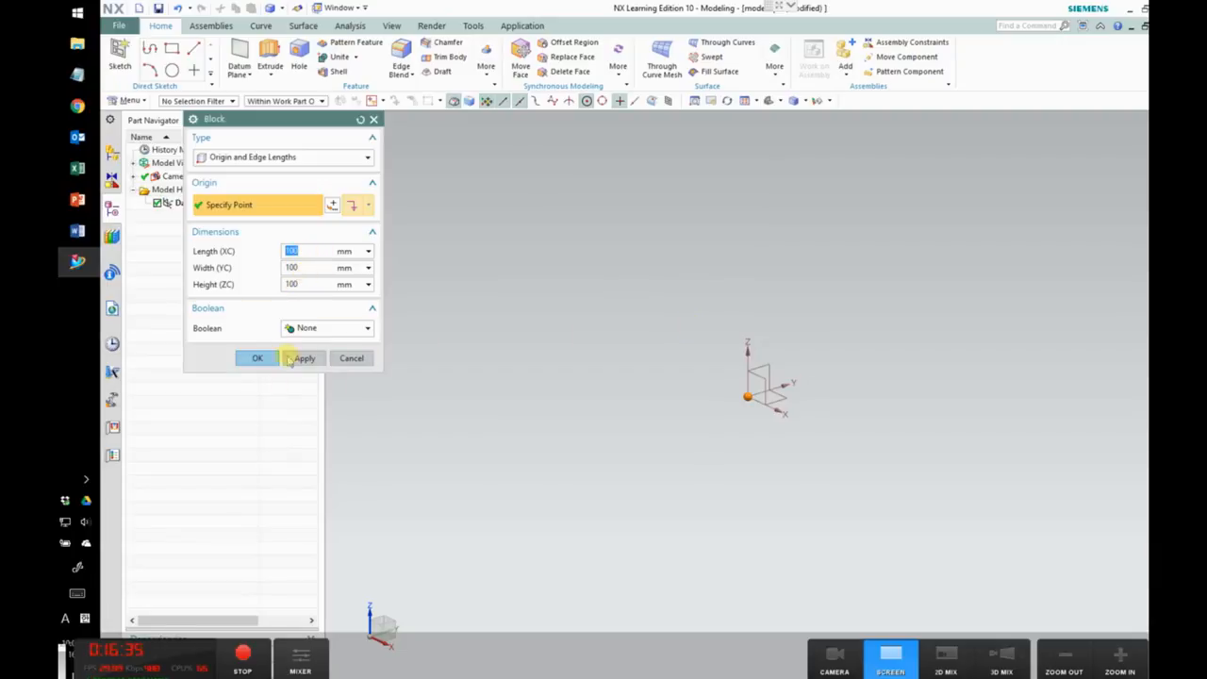
pyautogui.click(257, 359)
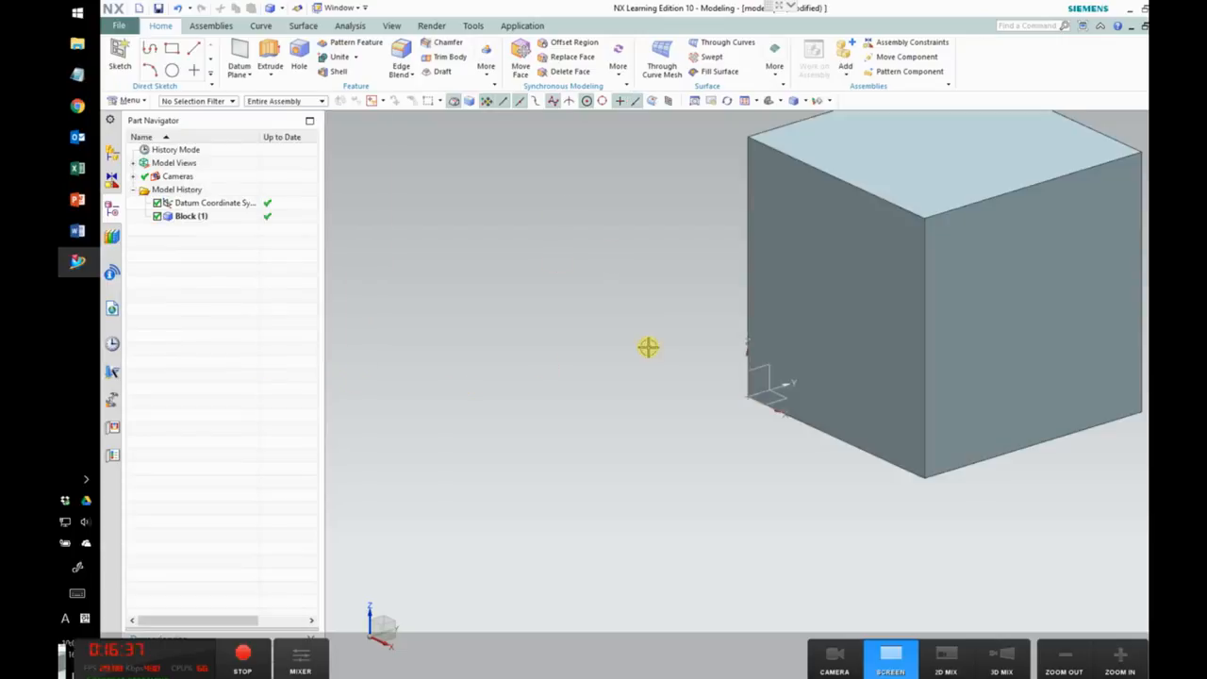
pyautogui.click(745, 101)
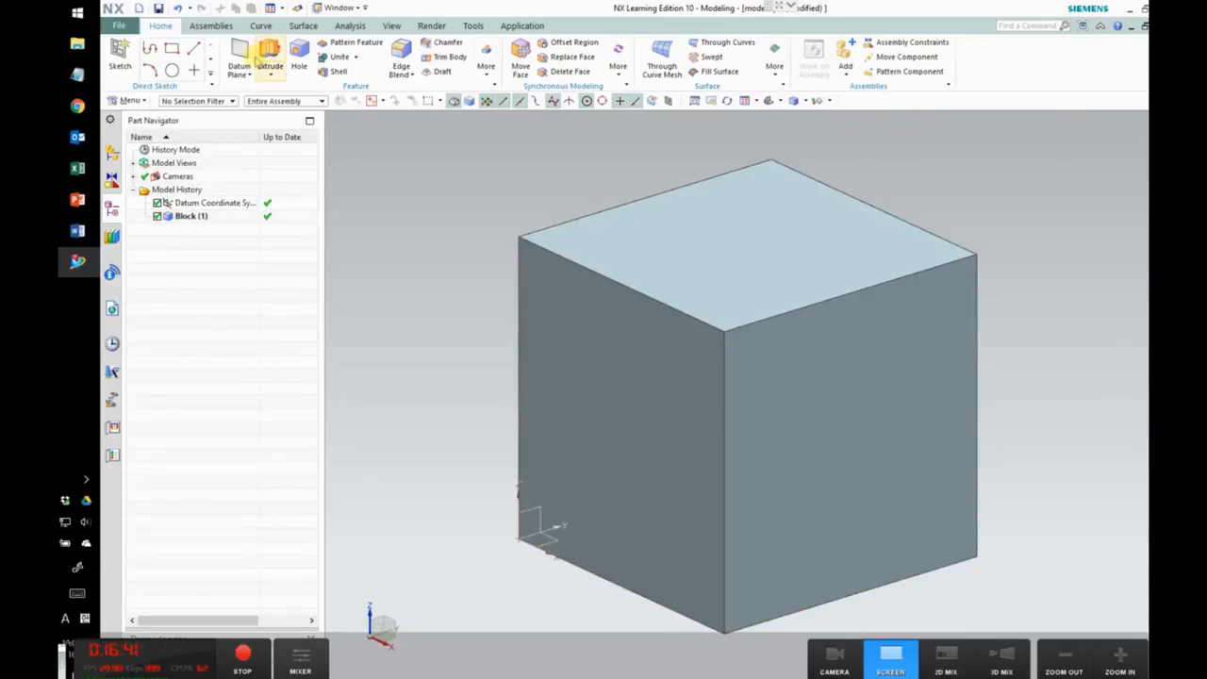
# Step: Create a new on-plane sketch on the block's top face
pyautogui.click(119, 57)
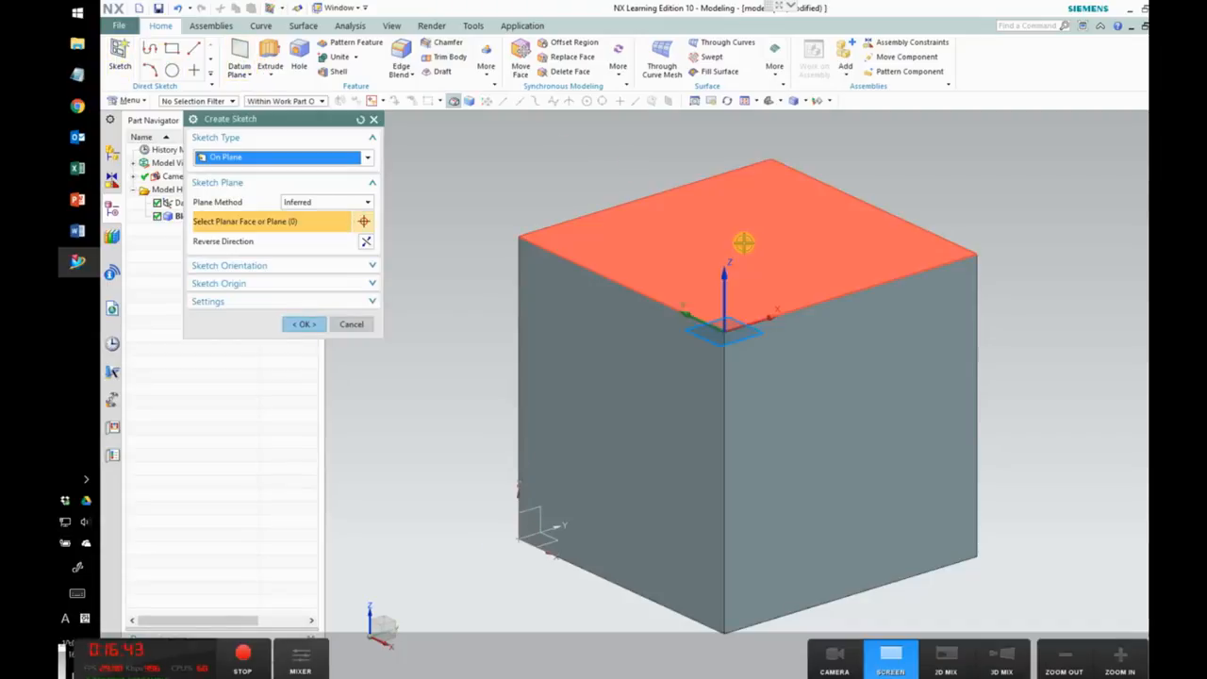
pyautogui.click(741, 239)
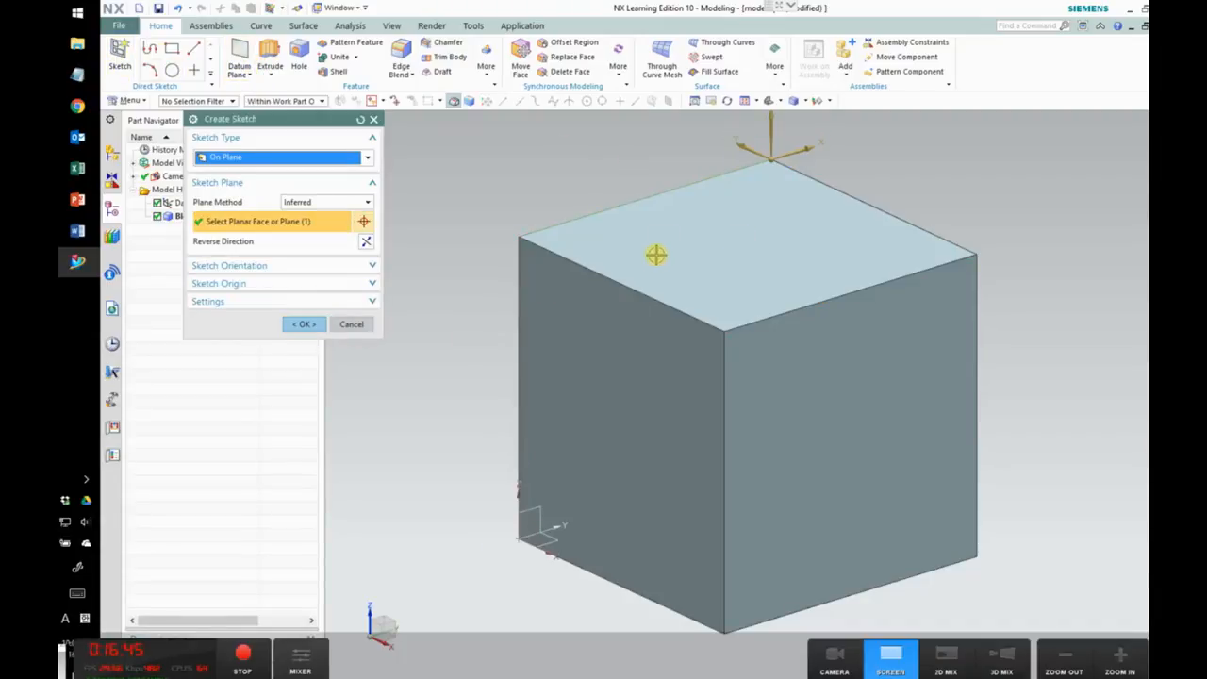
pyautogui.click(294, 326)
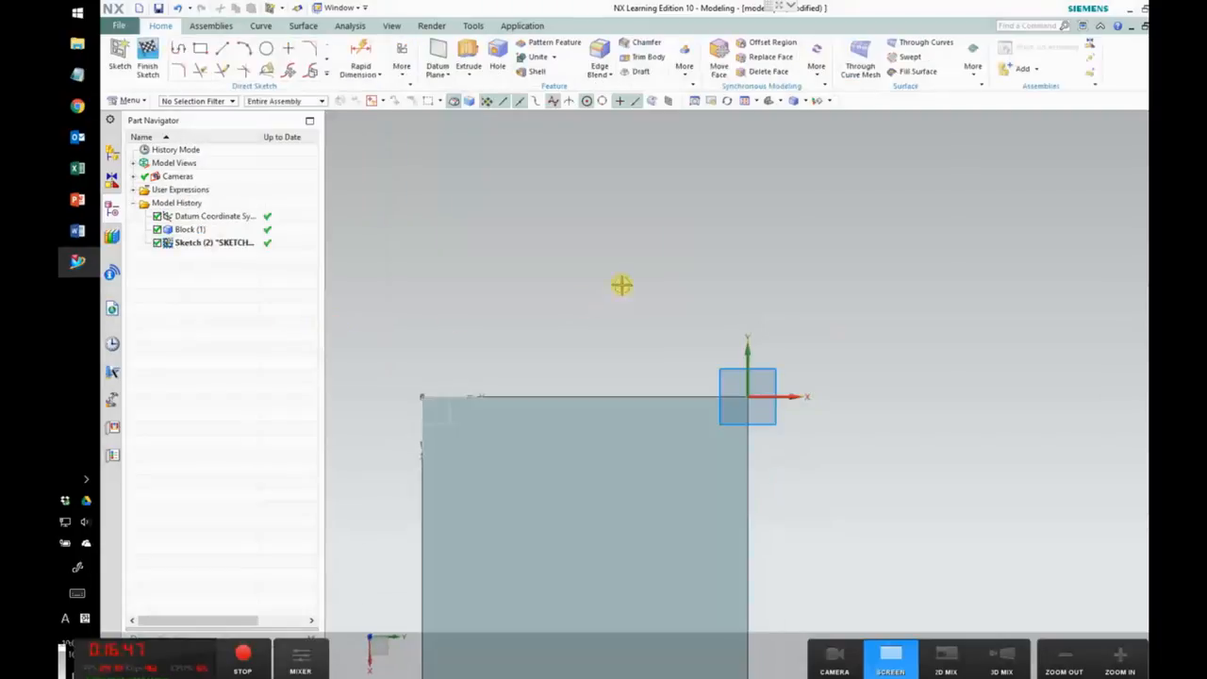
# Step: Draw a rectangle about 62 x 65 mm inside the block's top face
pyautogui.click(732, 102)
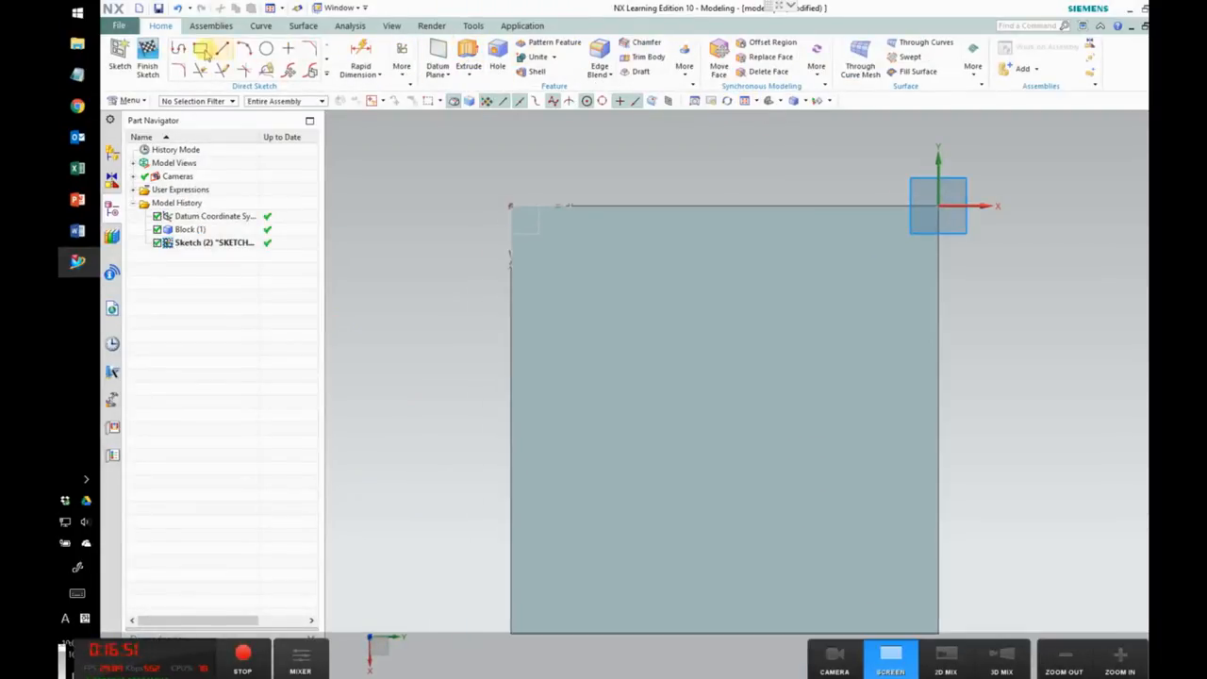
pyautogui.click(200, 48)
pyautogui.click(593, 282)
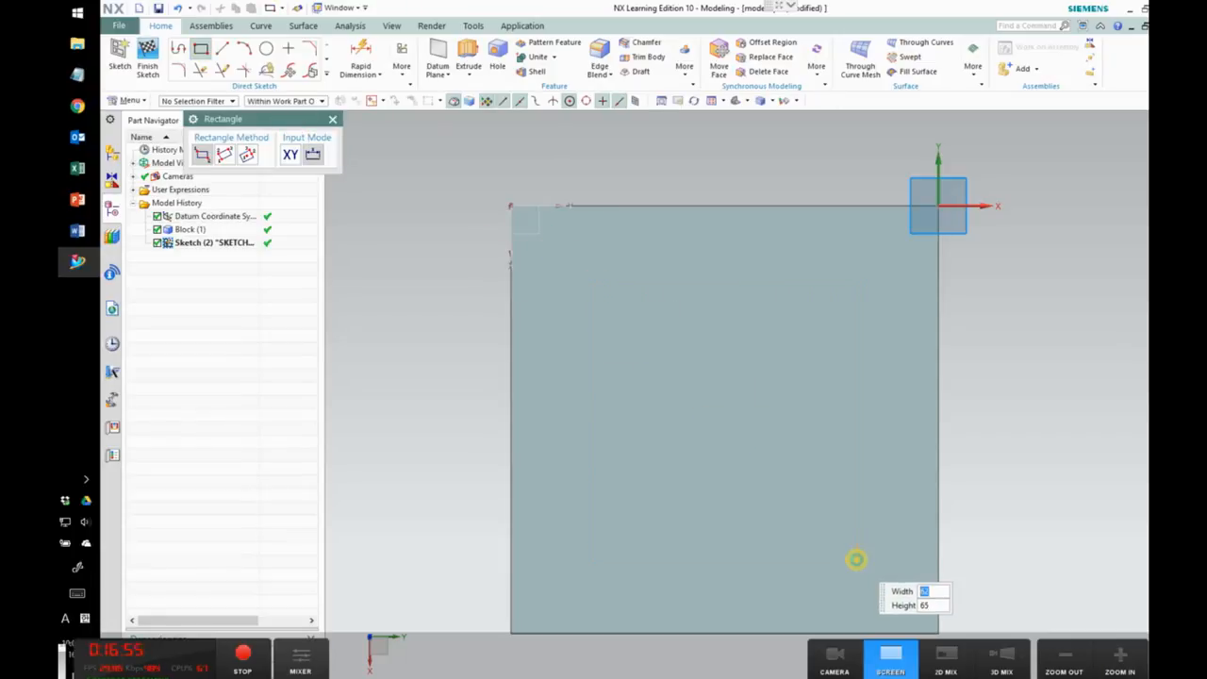
pyautogui.click(855, 559)
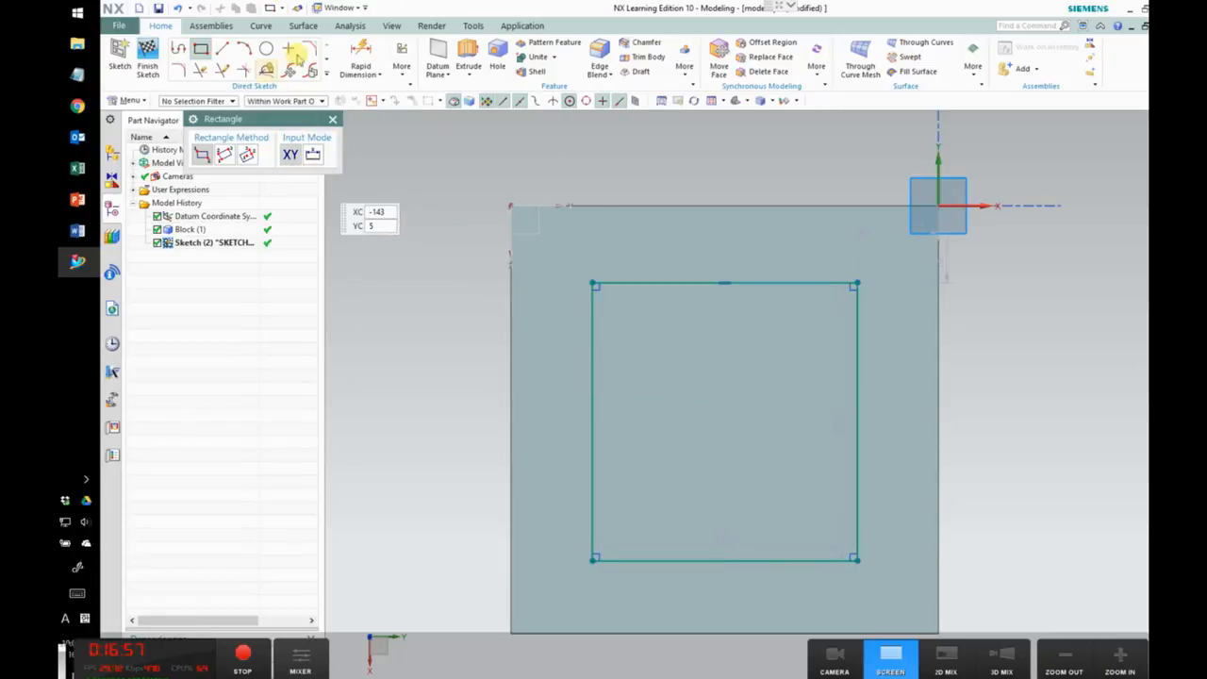
# Step: Dimension the rectangle with Rapid Dimension to a width of 60 mm and a height of 60 mm
pyautogui.click(361, 53)
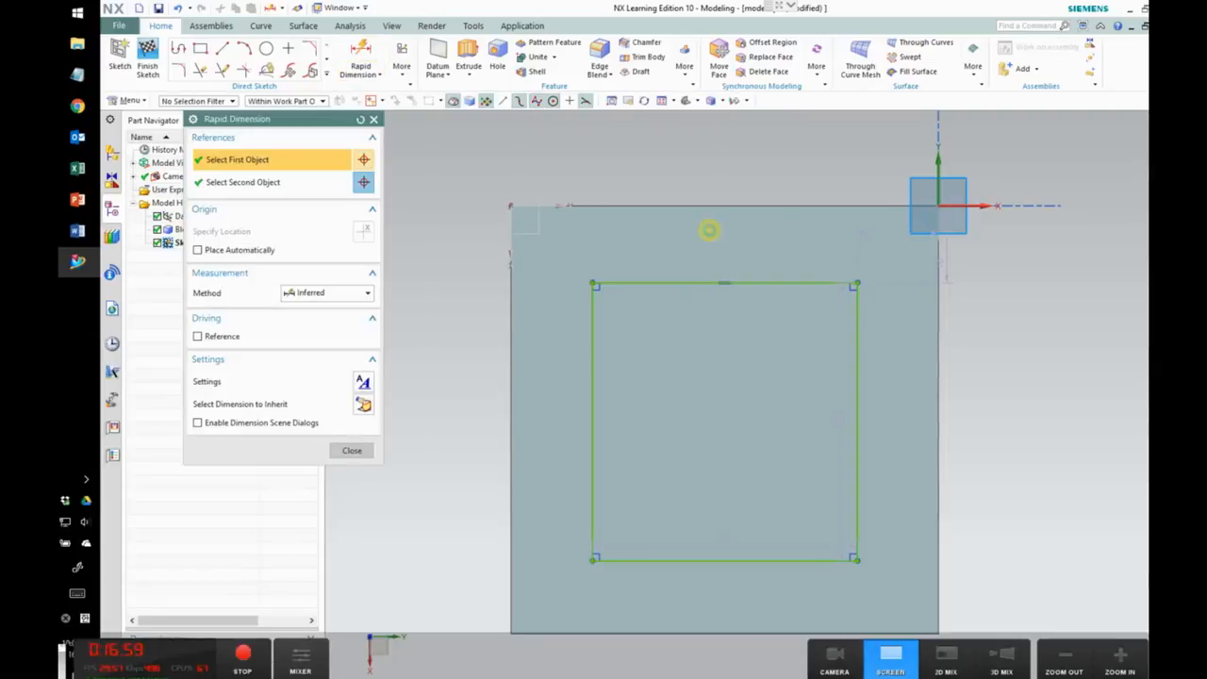
pyautogui.click(710, 282)
pyautogui.click(742, 213)
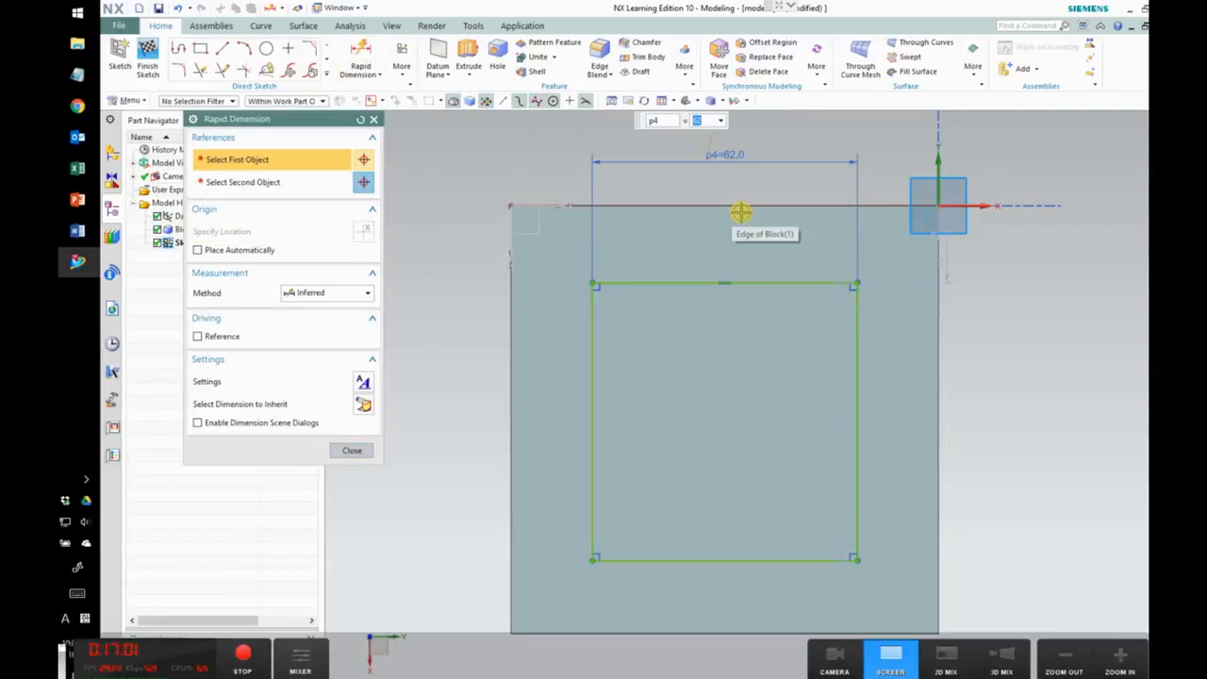
pyautogui.press('Return')
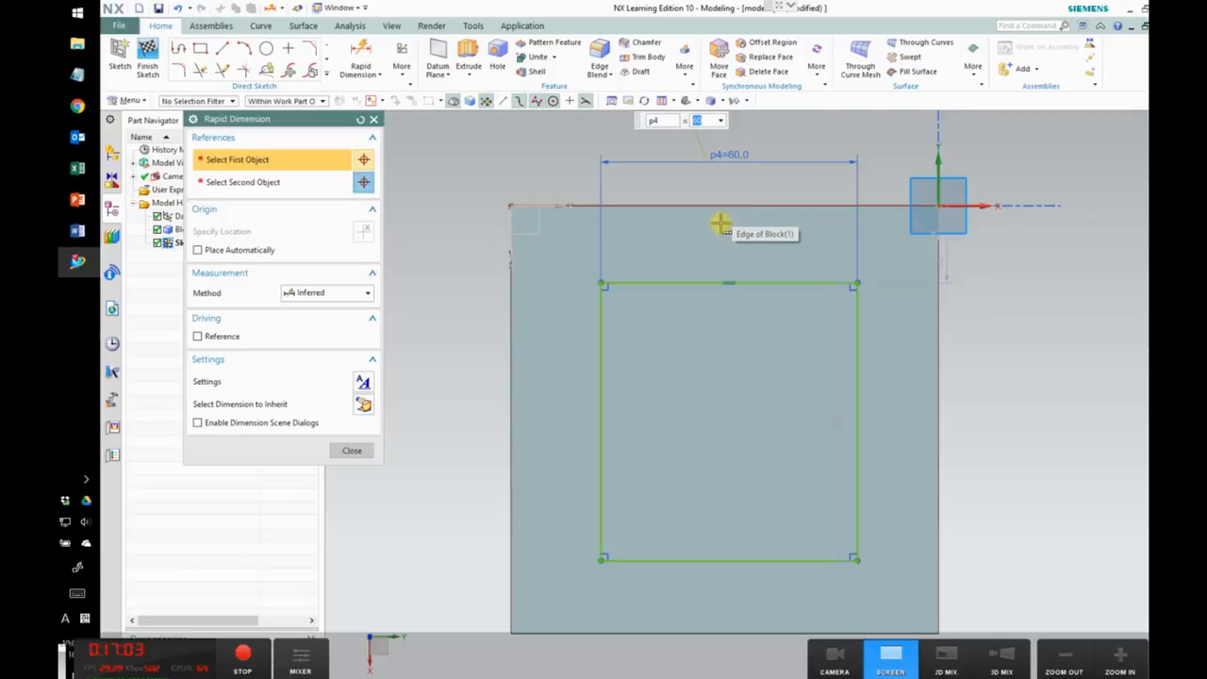
pyautogui.click(858, 380)
pyautogui.click(1032, 400)
pyautogui.write('60')
pyautogui.press('Return')
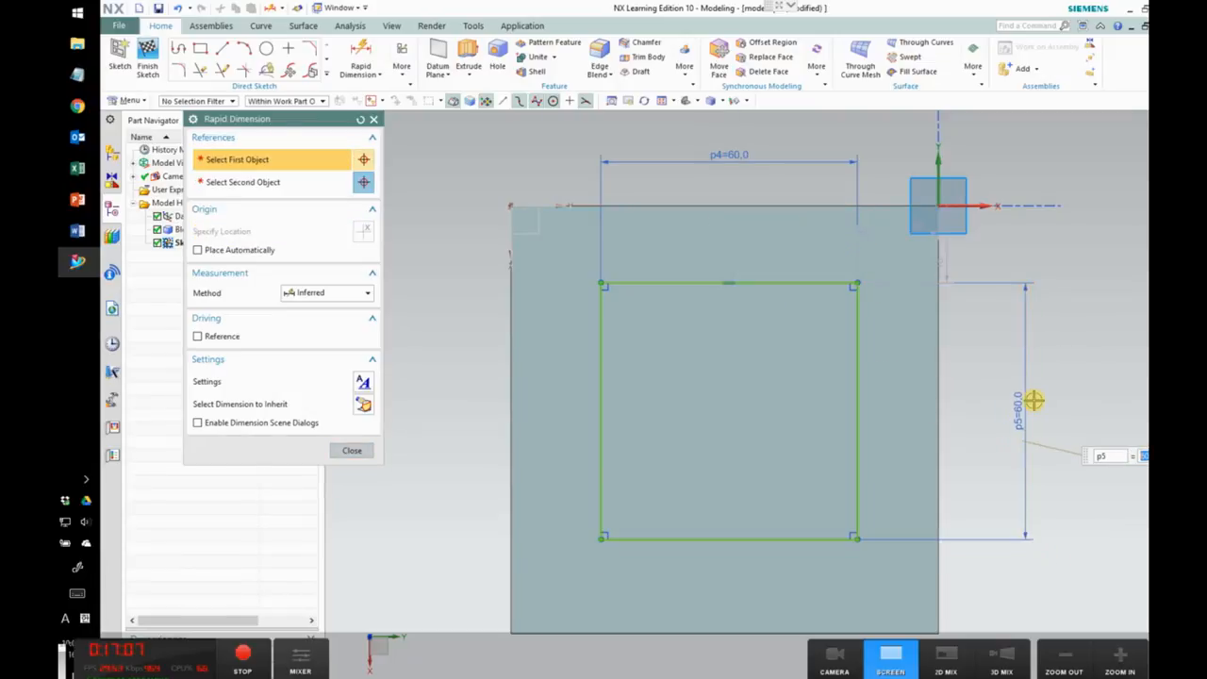
# Step: Set the rectangle's offsets from the sketch's X and Y axes to 20 mm each and finish dimensioning
pyautogui.click(942, 263)
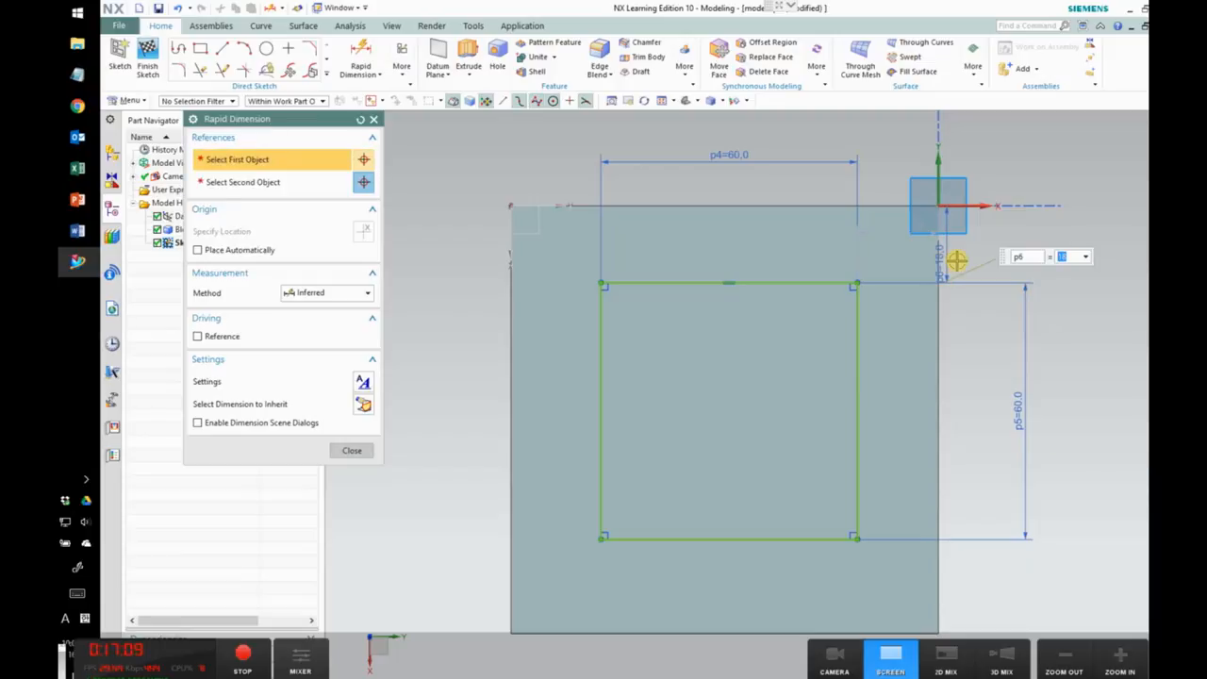
pyautogui.write('20')
pyautogui.press('Return')
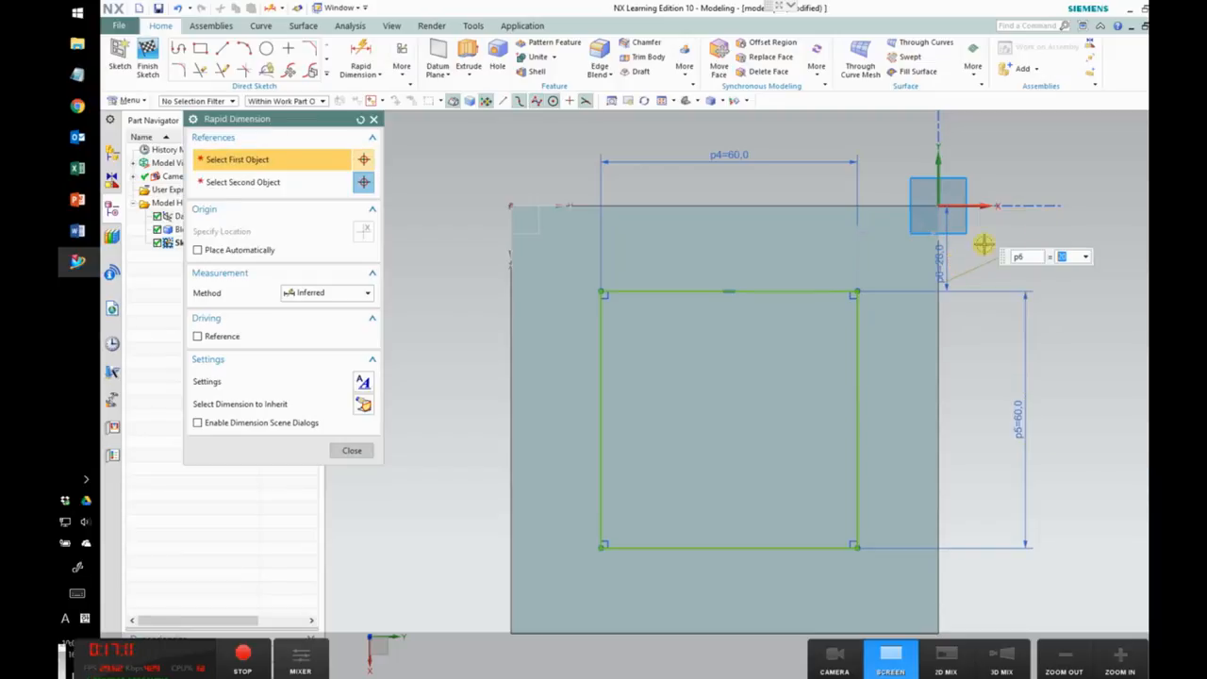
pyautogui.doubleClick(922, 224)
pyautogui.write('20')
pyautogui.press('Return')
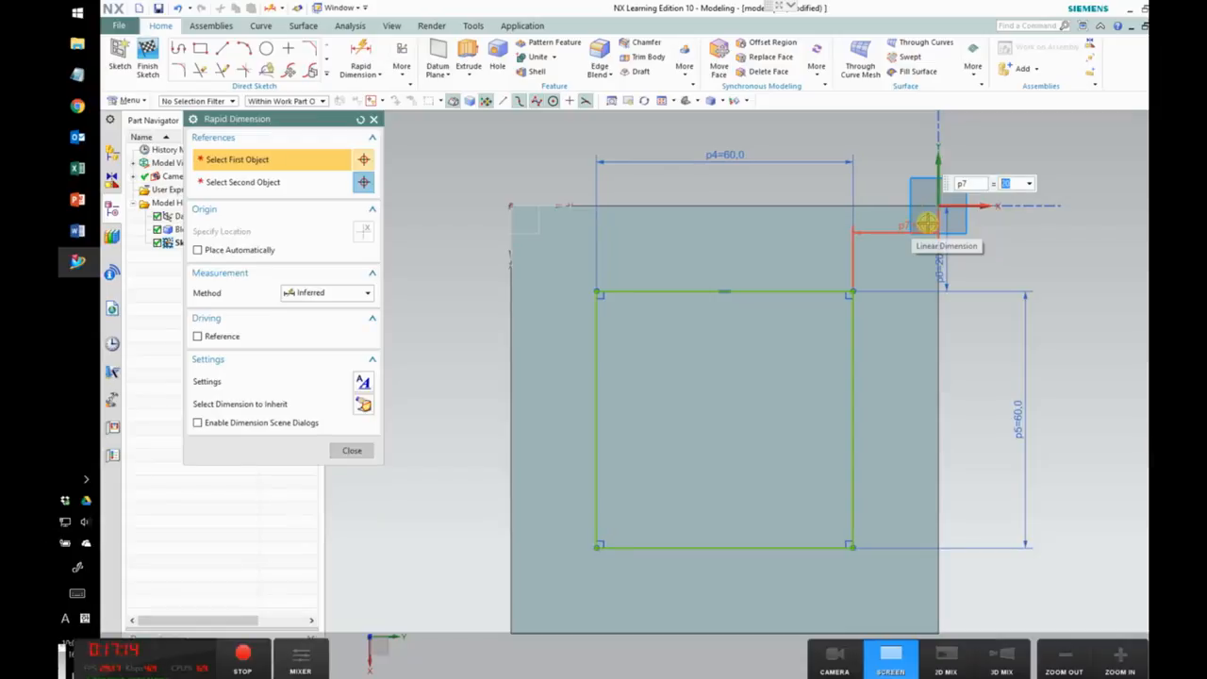
pyautogui.click(353, 452)
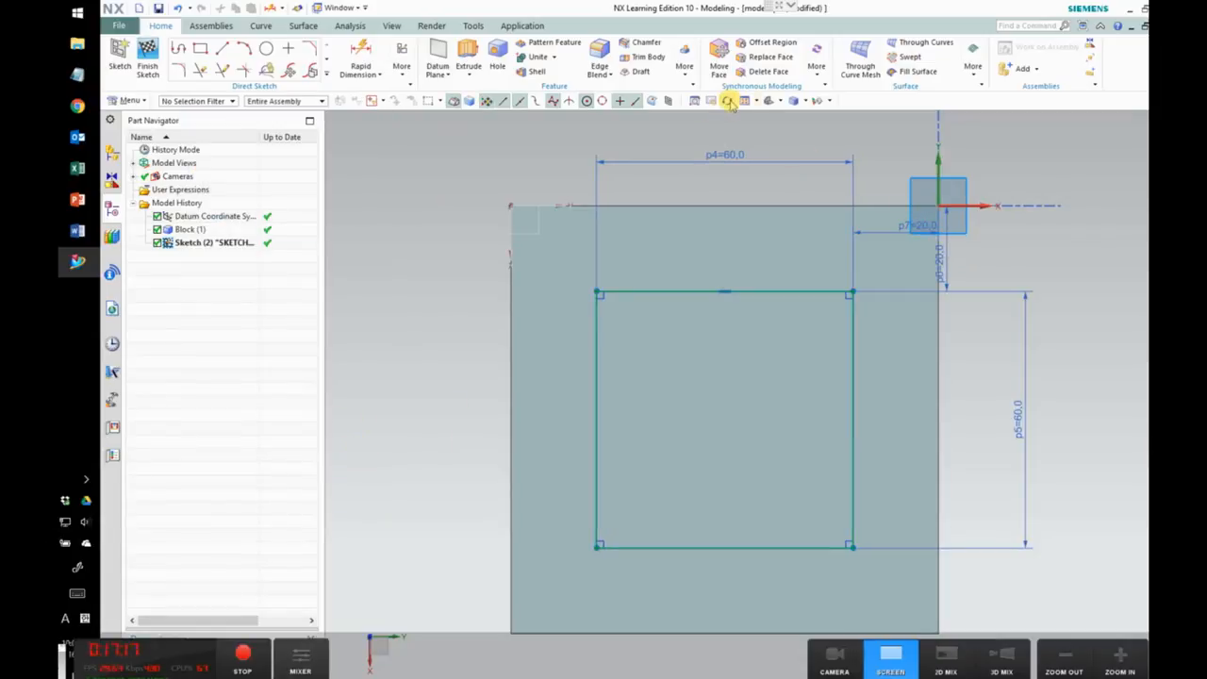
# Step: Extrude the square sketch Through All down into the block with Boolean Subtract to cut the pocket
pyautogui.click(728, 101)
pyautogui.moveTo(972, 367)
pyautogui.mouseDown()
pyautogui.moveTo(1005, 289)
pyautogui.moveTo(1016, 337)
pyautogui.mouseUp()
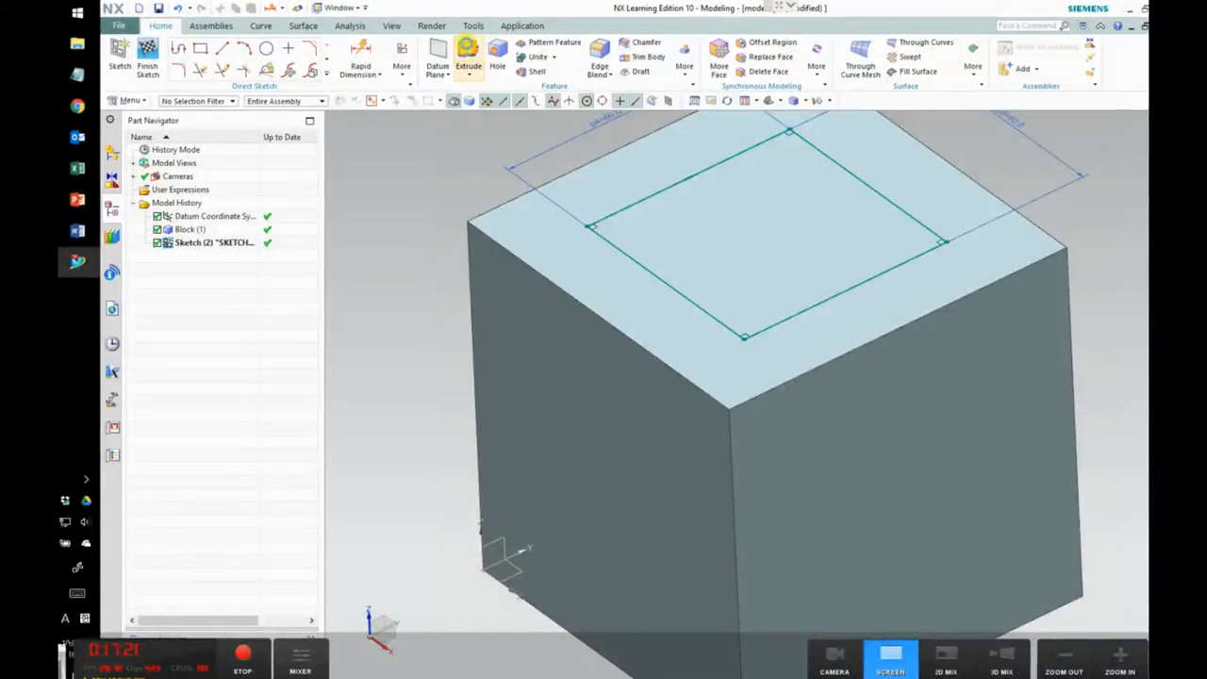
pyautogui.click(467, 59)
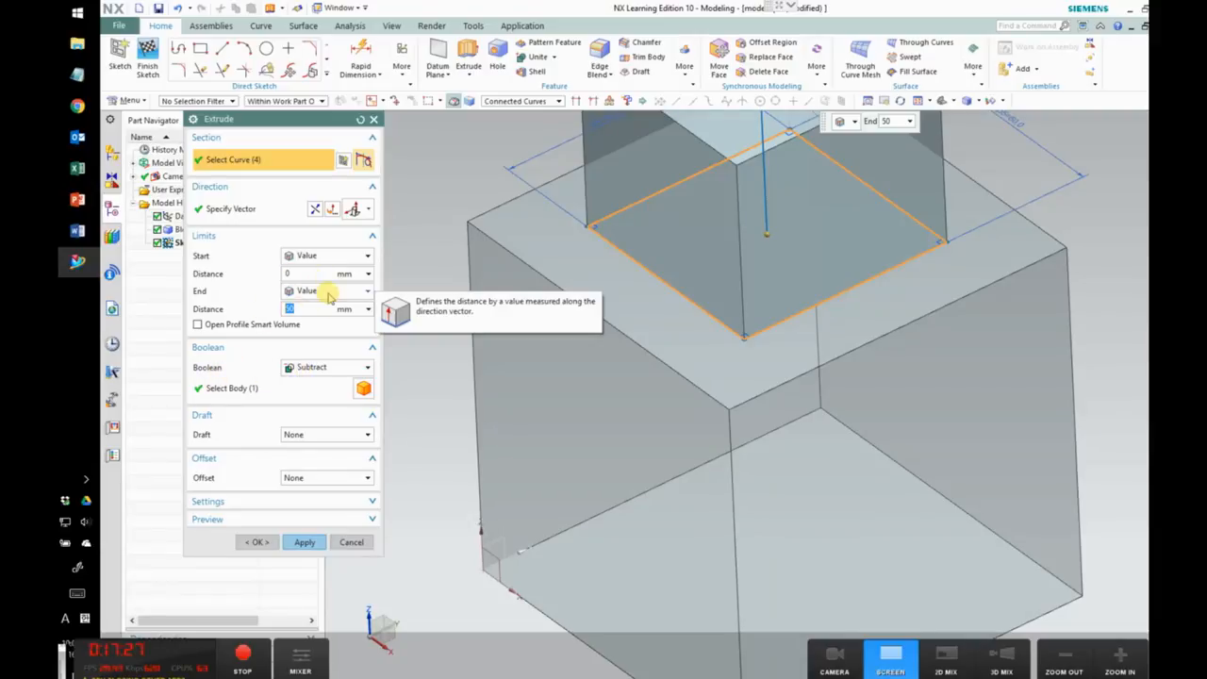
pyautogui.click(328, 292)
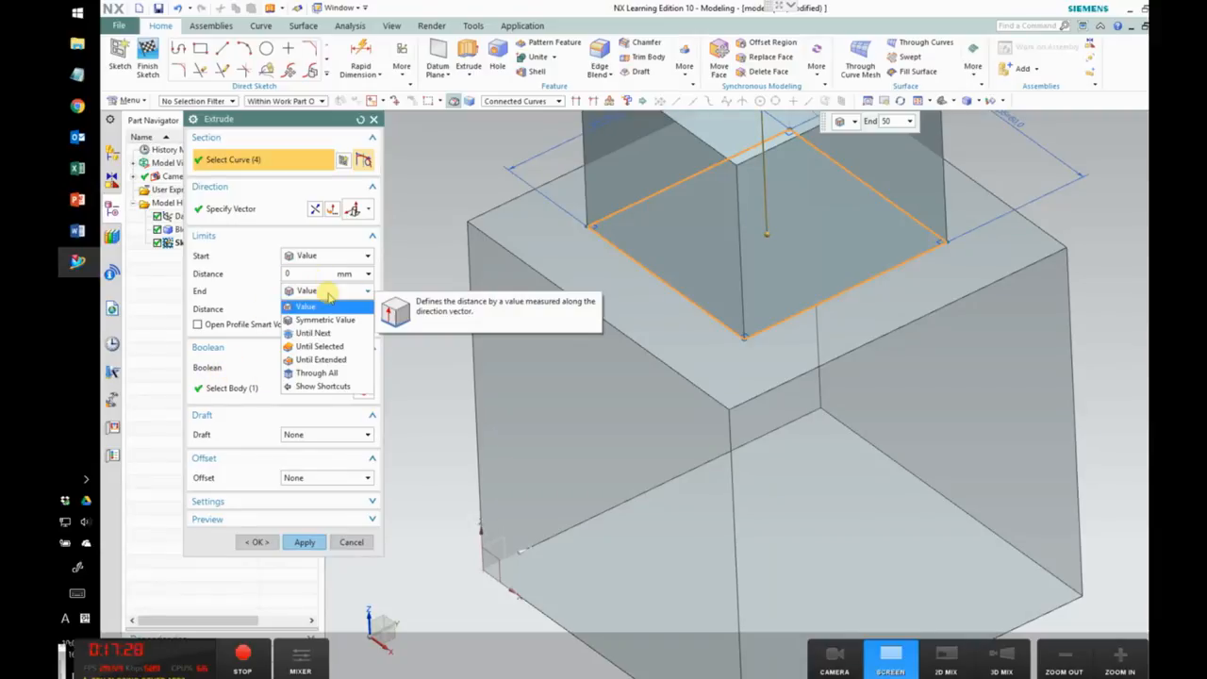
pyautogui.click(318, 374)
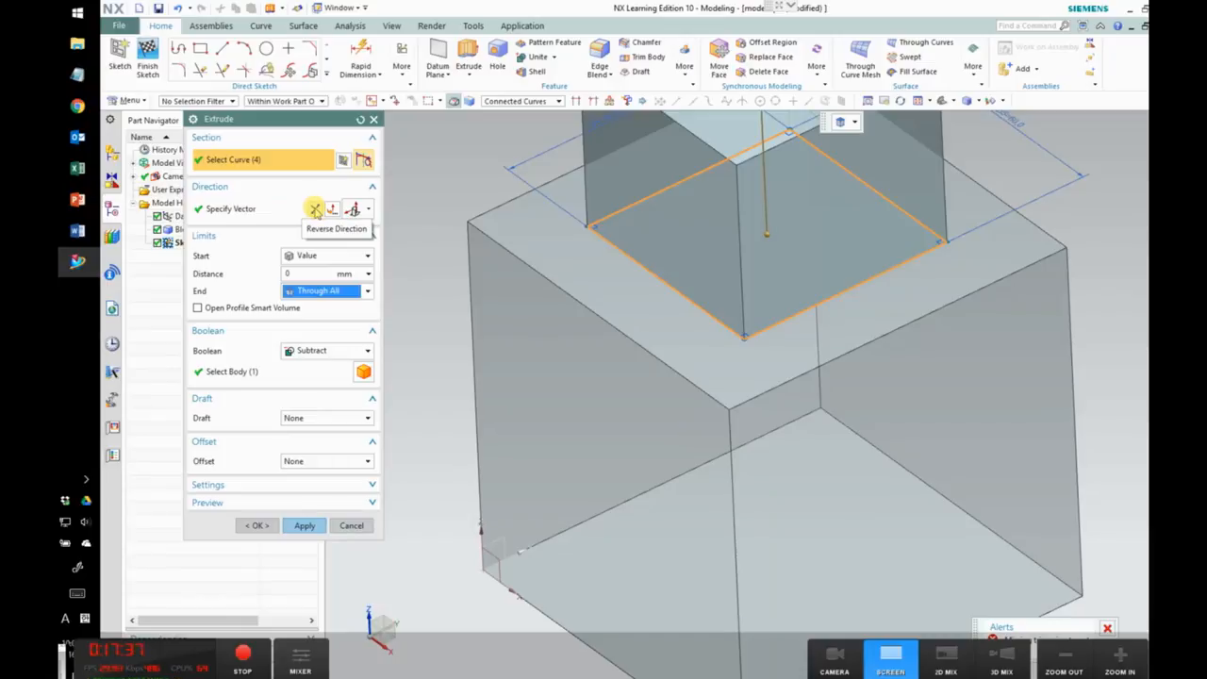
pyautogui.click(315, 208)
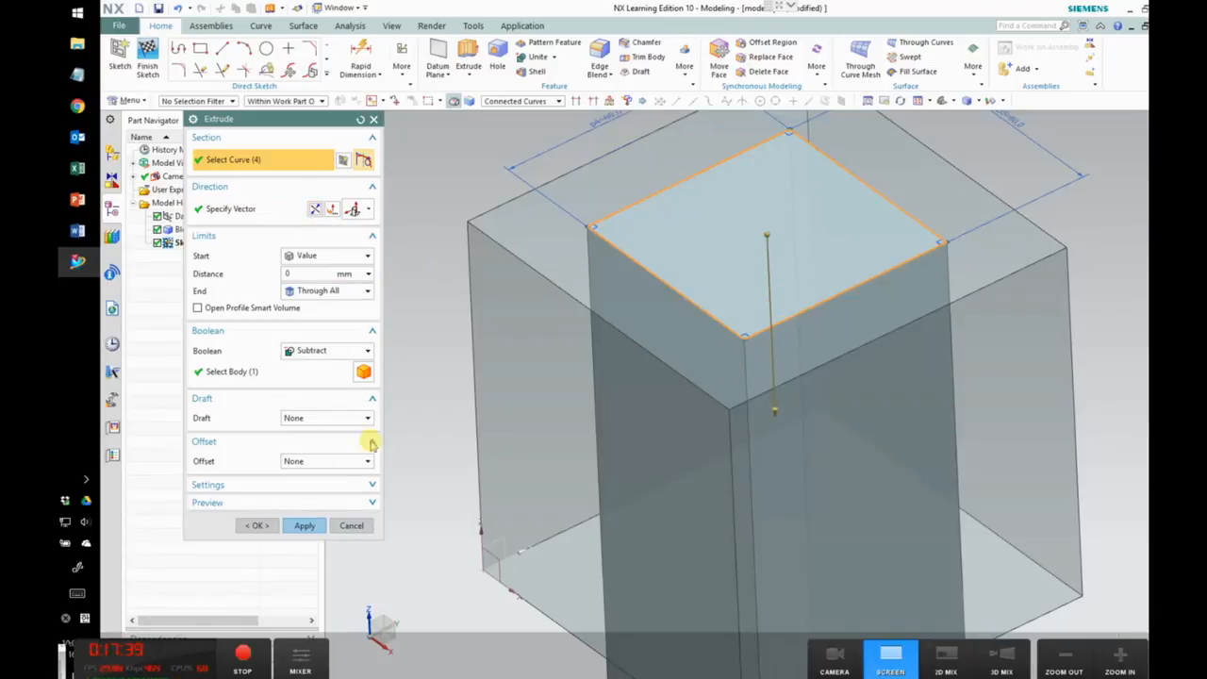
pyautogui.click(305, 526)
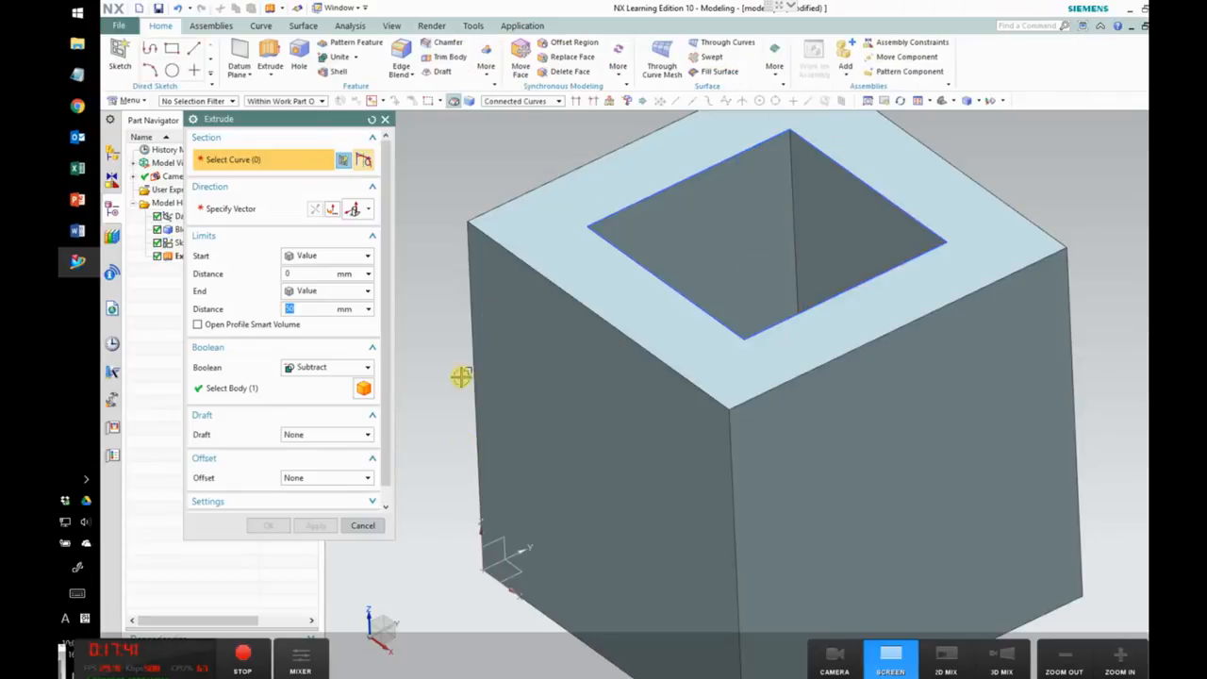
pyautogui.click(364, 526)
pyautogui.click(563, 372)
pyautogui.press('Escape')
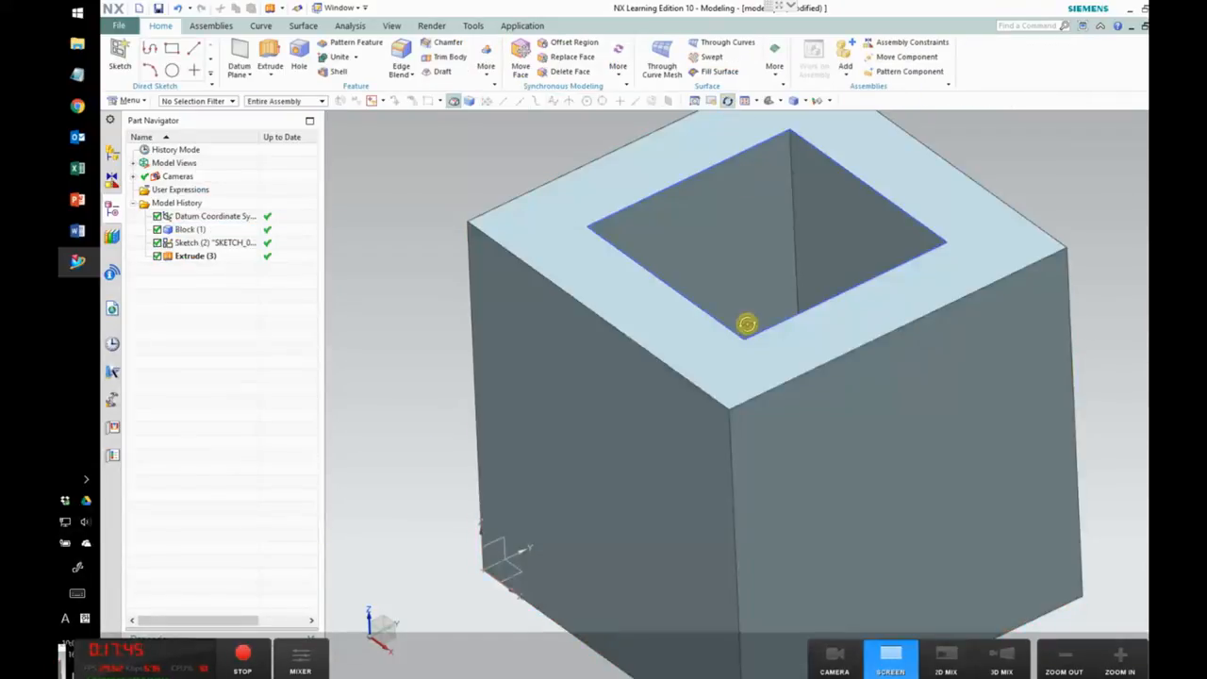
pyautogui.moveTo(746, 323); pyautogui.dragTo(796, 291, button='middle')
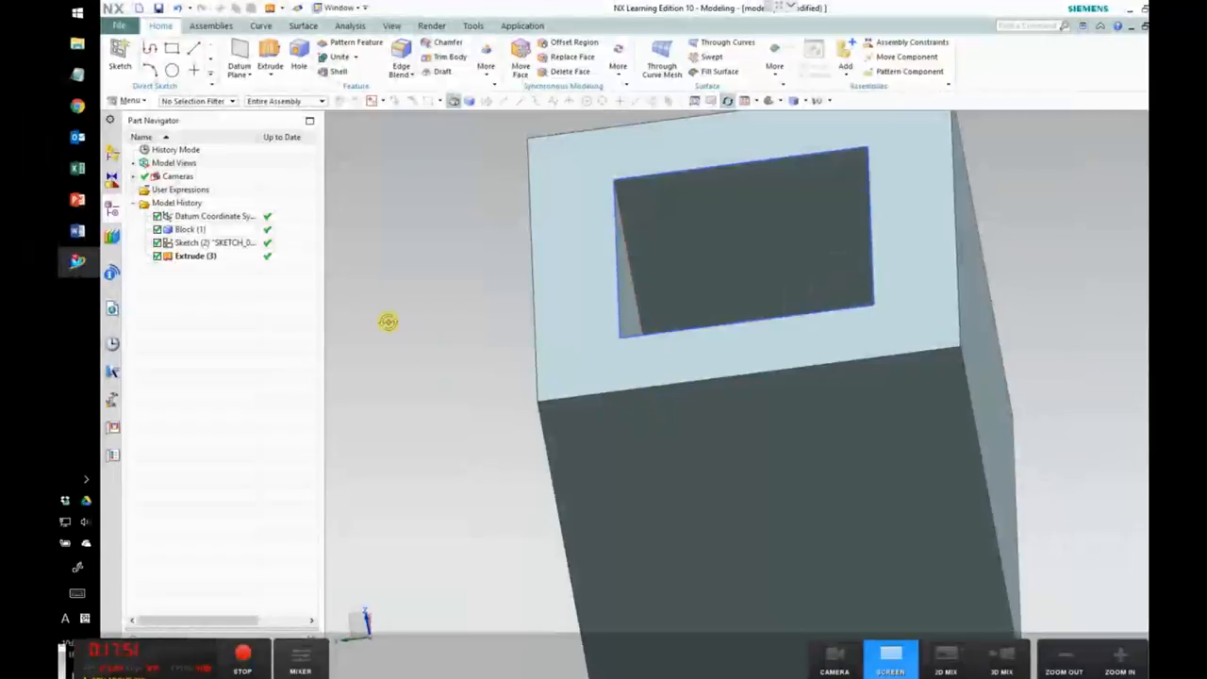
# Step: Switch to PowerPoint, check the Draft slide with the settings for the pocketed cube, and return to NX
pyautogui.click(78, 200)
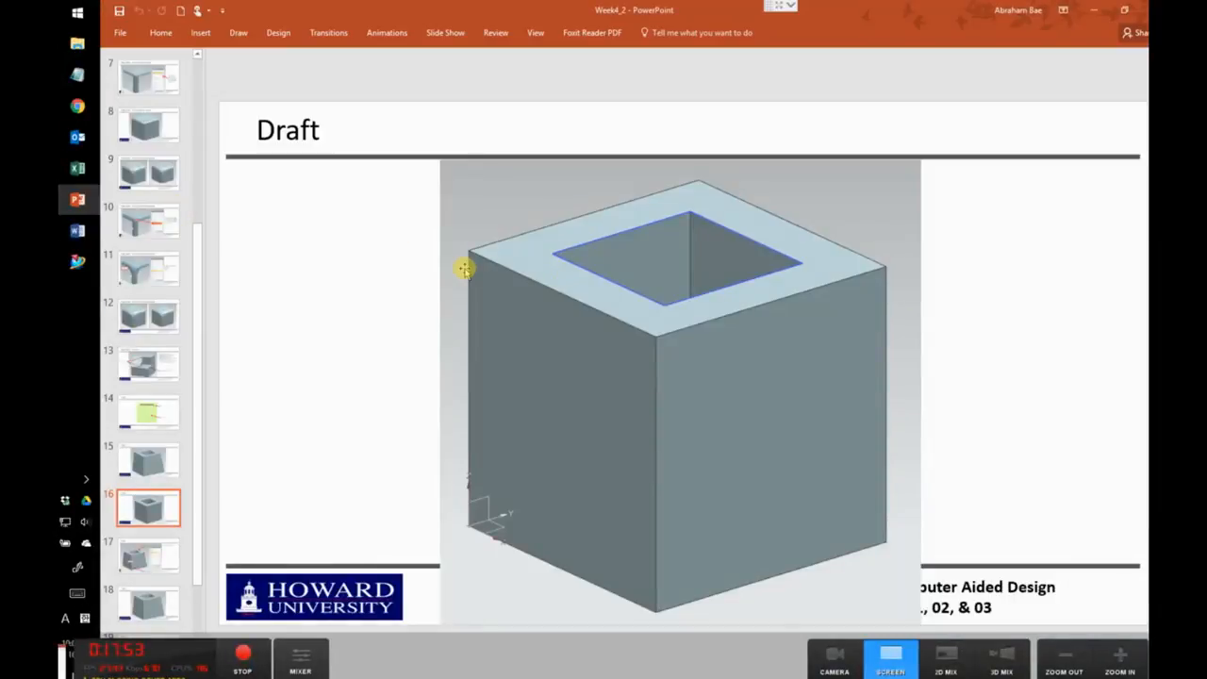
pyautogui.scroll(-1, 464, 270)
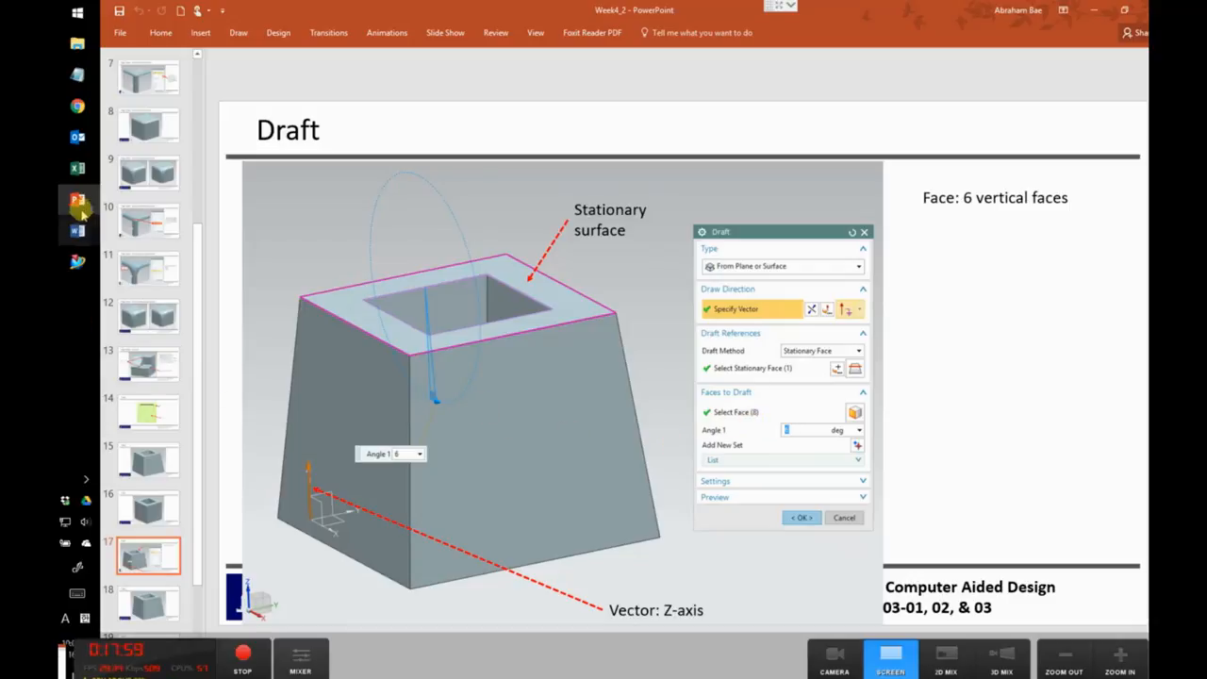
pyautogui.click(77, 261)
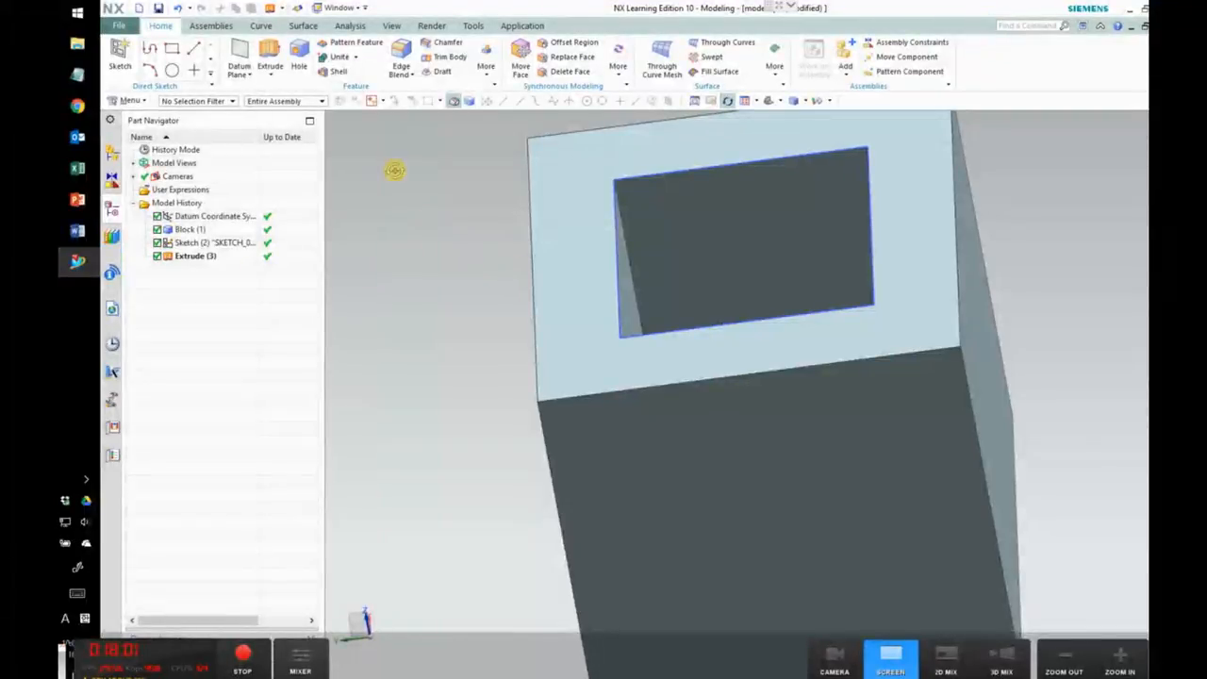
# Step: Start a Draft of type From Plane or Surface and specify the datum Z-axis as the draw direction
pyautogui.click(432, 73)
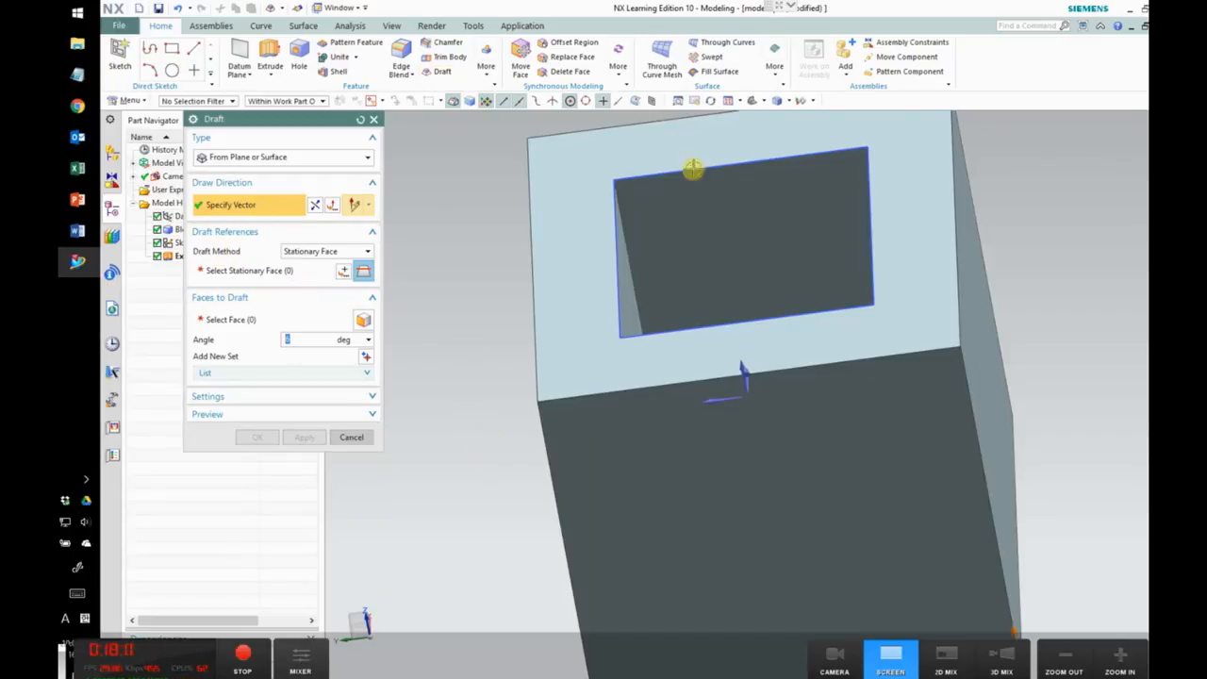
pyautogui.moveTo(539, 431); pyautogui.dragTo(480, 421, button='middle')
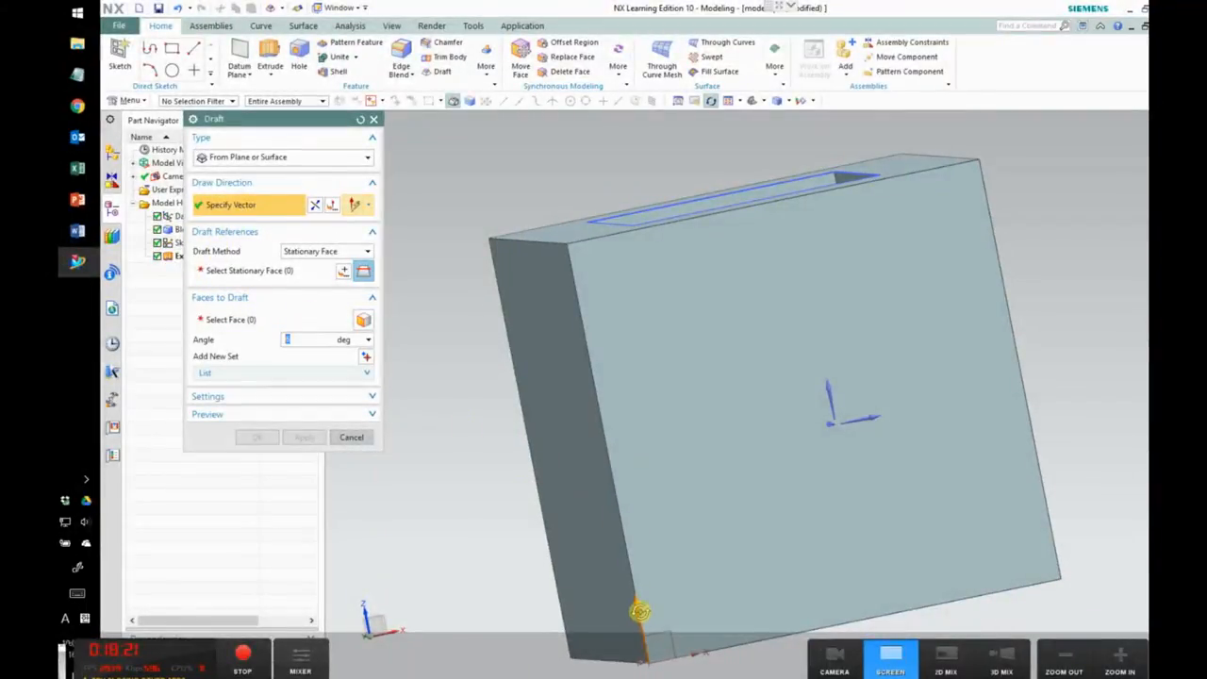
pyautogui.click(640, 624)
pyautogui.middleClick(639, 619)
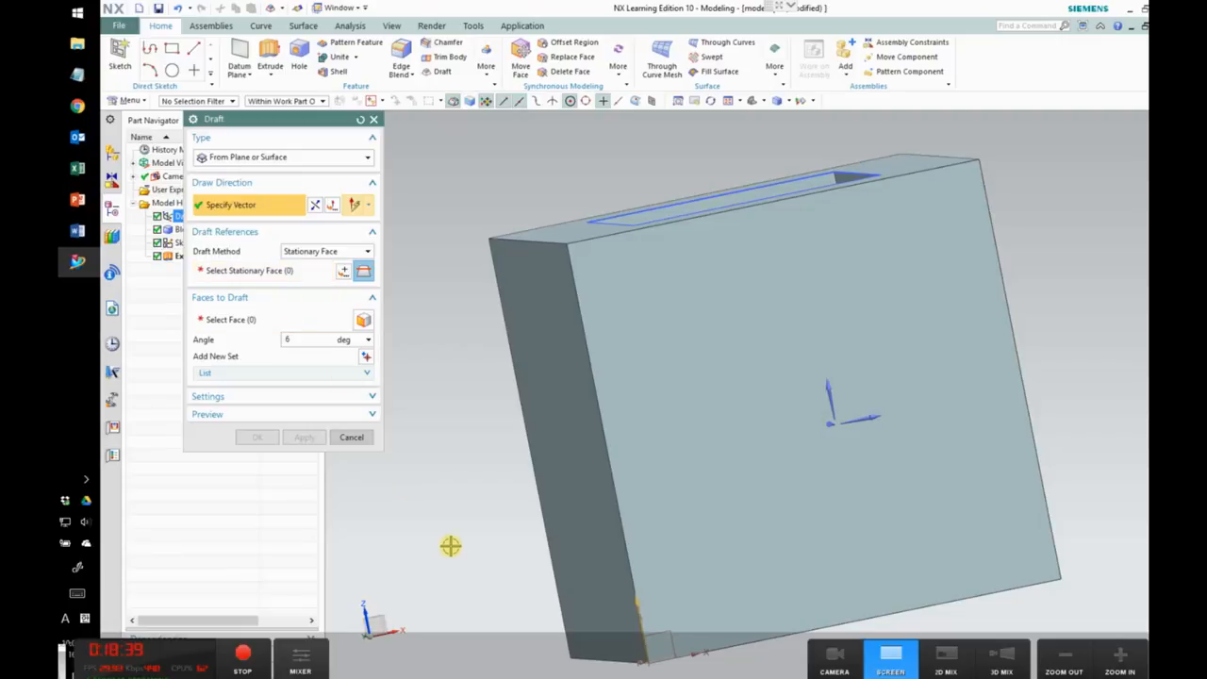
# Step: Select the cube's bottom face as the stationary face of the draft
pyautogui.click(266, 272)
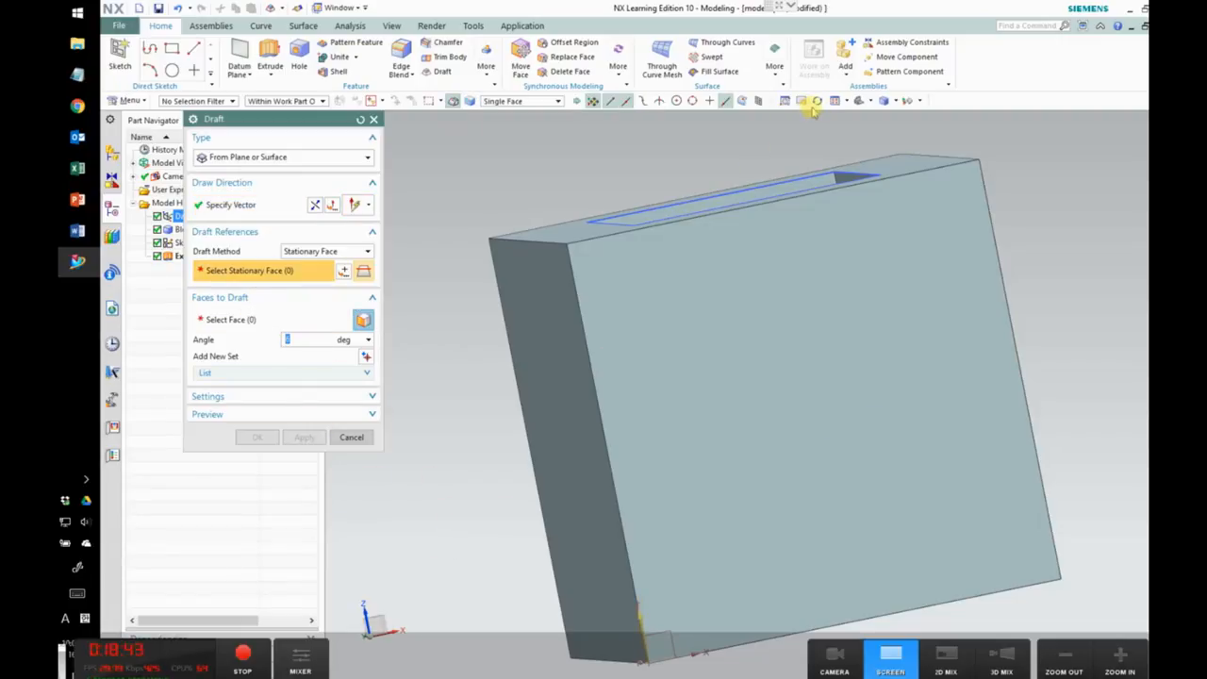
pyautogui.click(815, 102)
pyautogui.moveTo(501, 462); pyautogui.dragTo(501, 397)
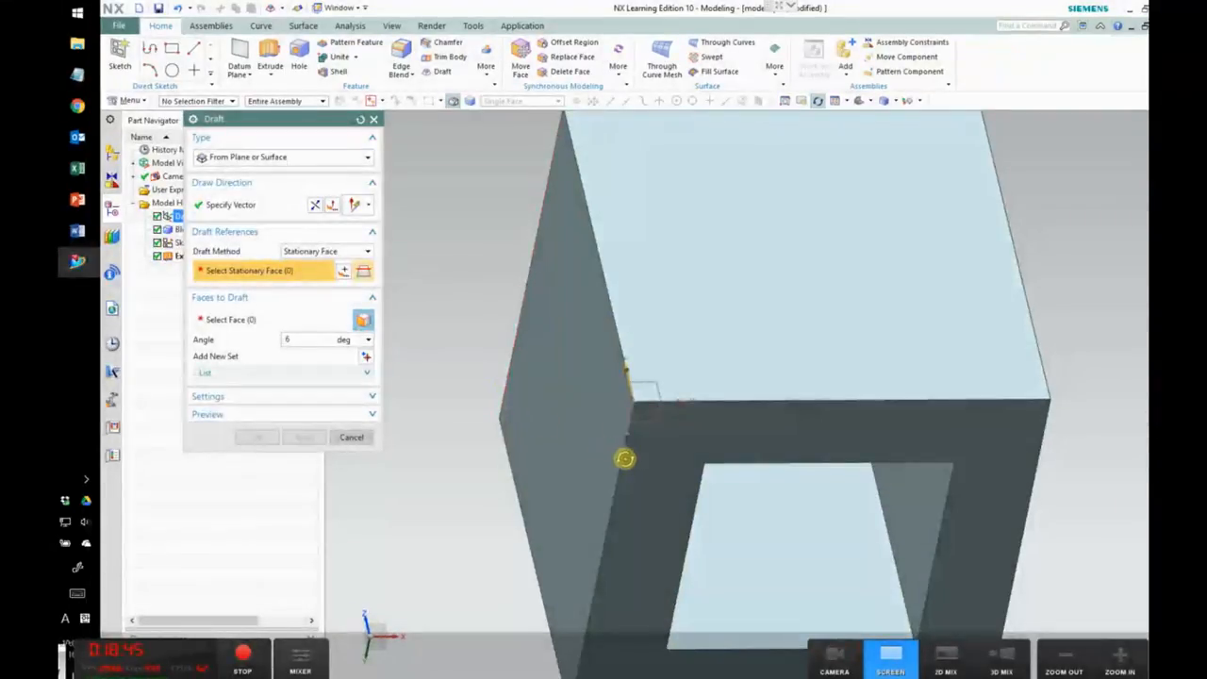
pyautogui.click(654, 510)
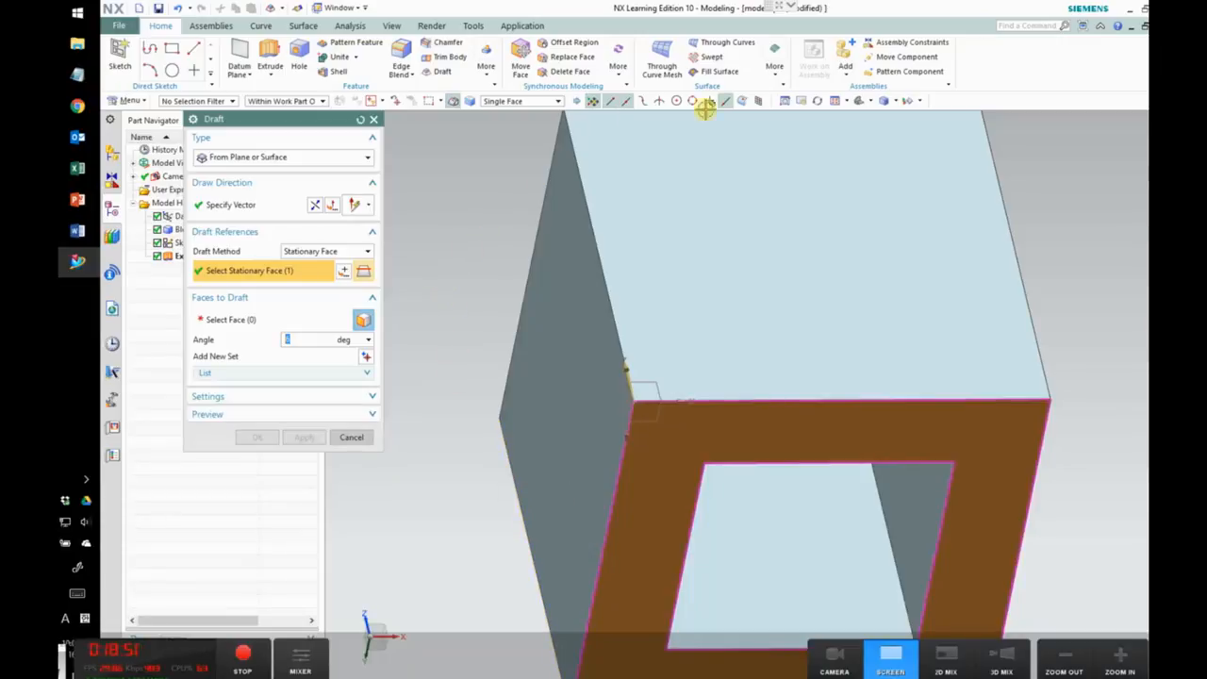
# Step: Select the cube's four outer vertical faces as the faces to draft, keeping the angle at 6 degrees
pyautogui.click(817, 101)
pyautogui.moveTo(496, 238); pyautogui.dragTo(507, 305)
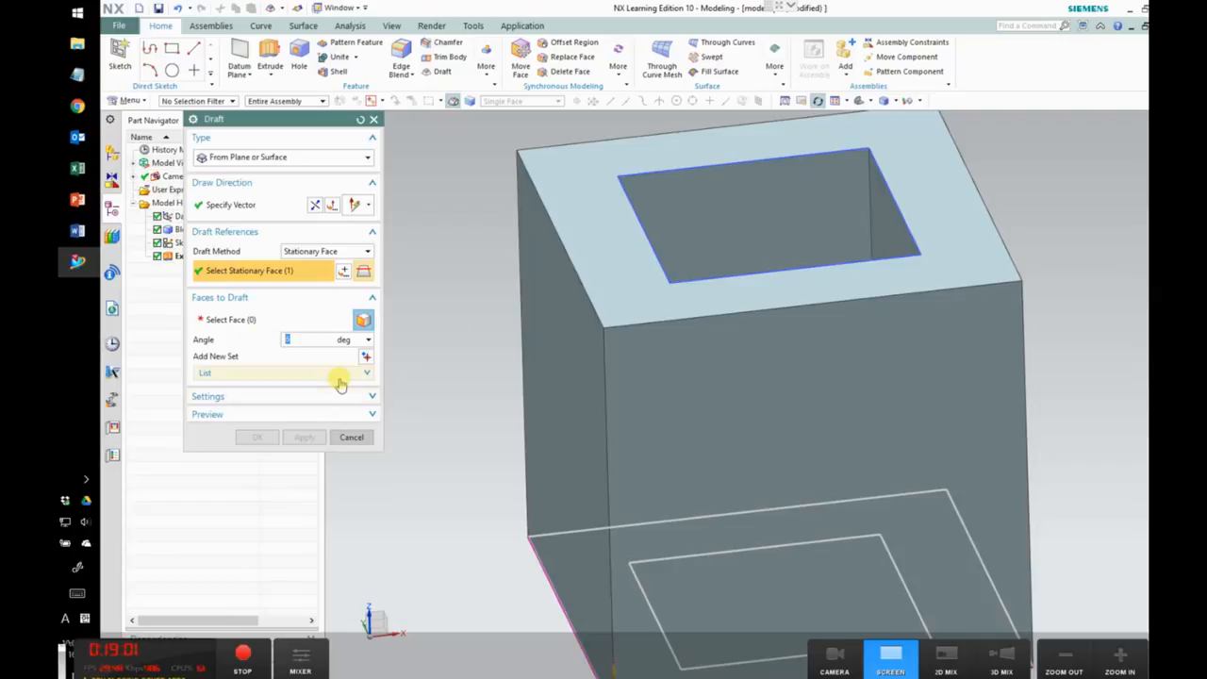
pyautogui.click(248, 320)
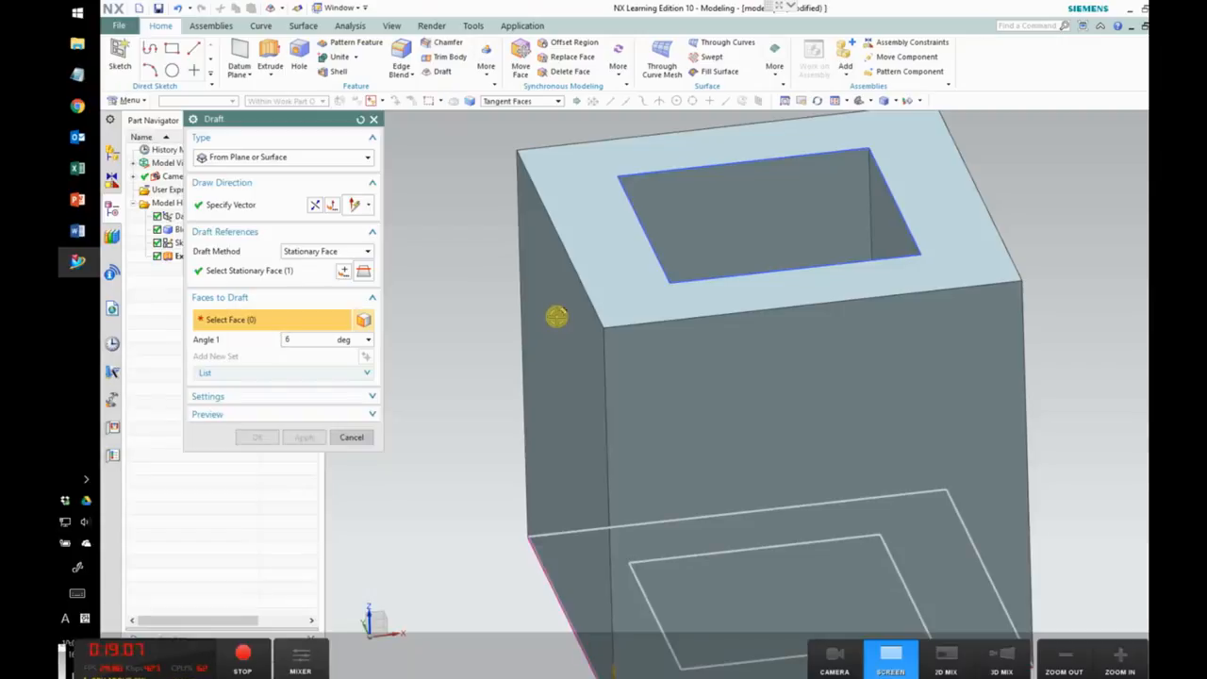
pyautogui.click(557, 316)
pyautogui.click(714, 373)
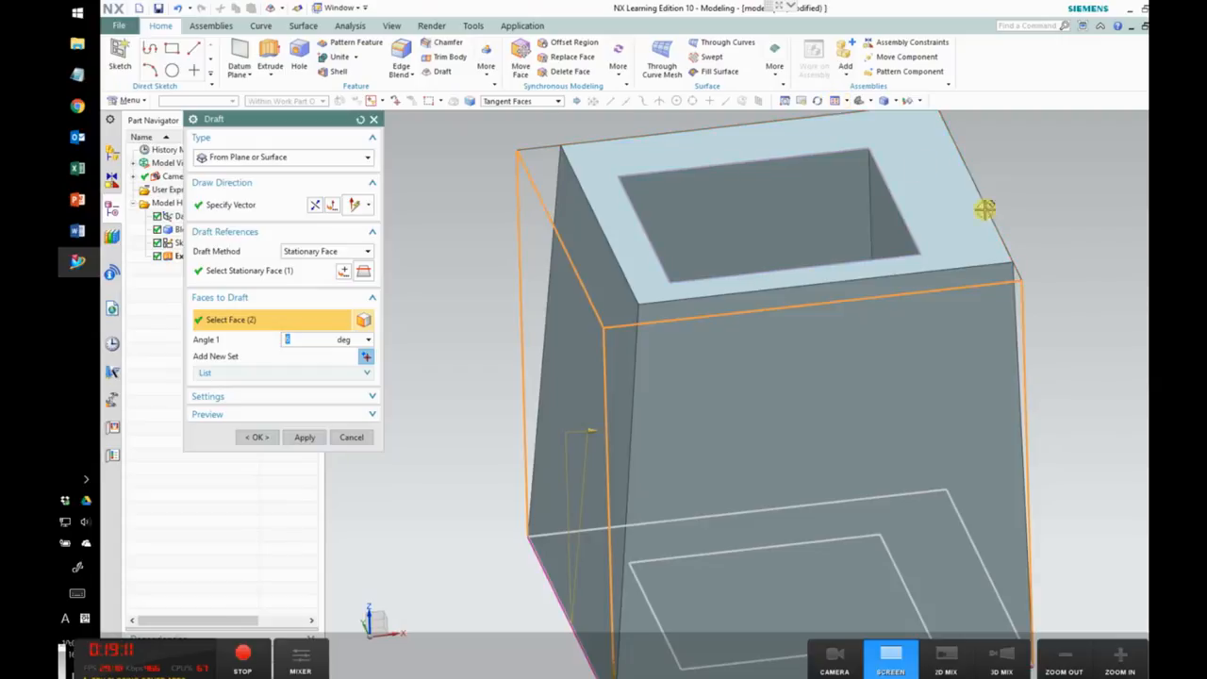
pyautogui.moveTo(1010, 216); pyautogui.dragTo(889, 318, button='middle')
pyautogui.click(933, 305)
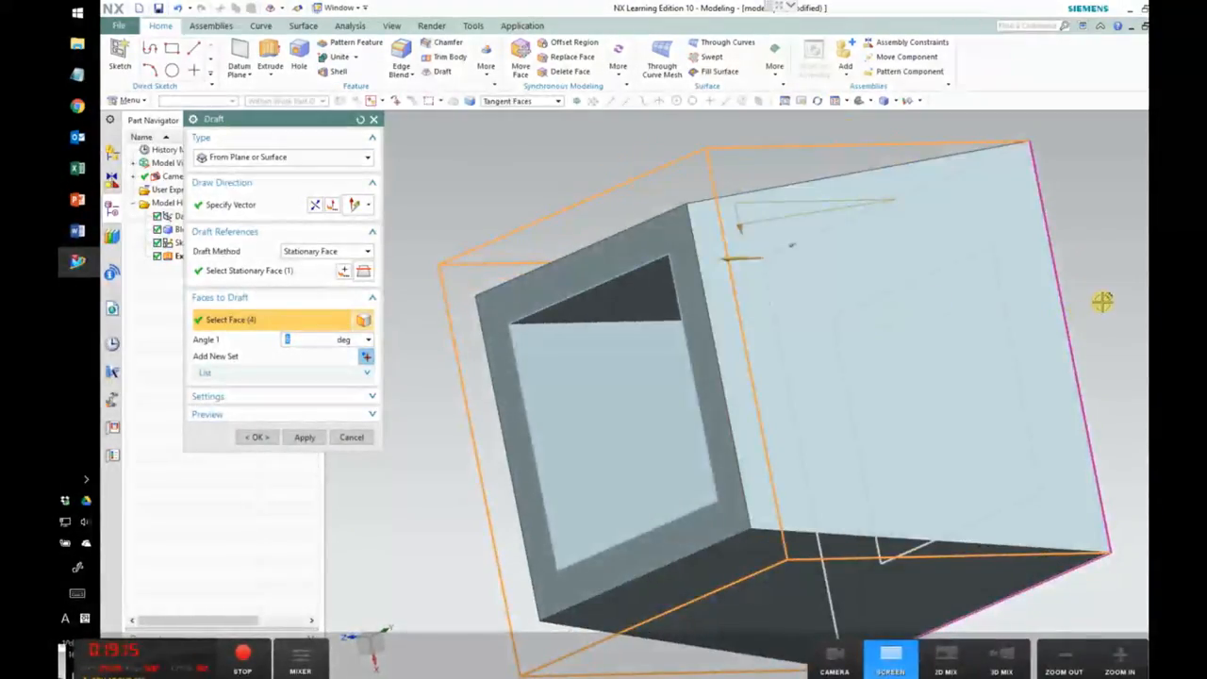
# Step: Add the four inner vertical faces of the square pocket to the faces to draft
pyautogui.moveTo(1111, 251); pyautogui.dragTo(1046, 169, button='middle')
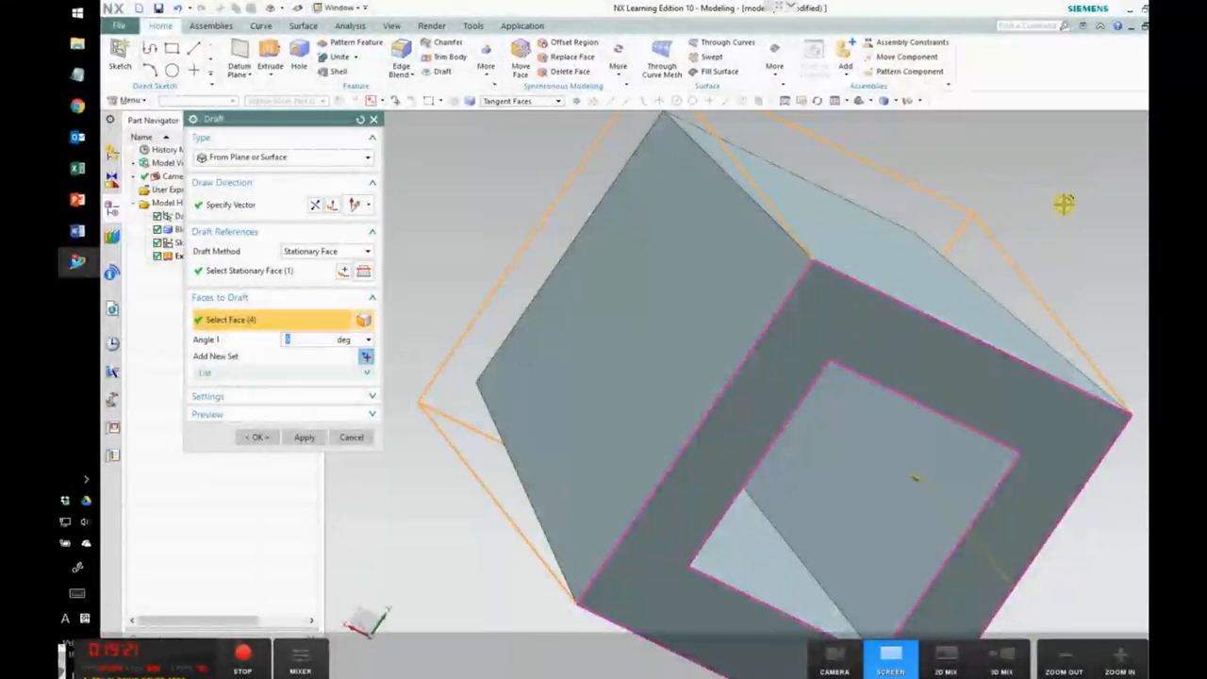
pyautogui.moveTo(1064, 215); pyautogui.dragTo(1106, 306, button='middle')
pyautogui.moveTo(1060, 221); pyautogui.dragTo(930, 312, button='middle')
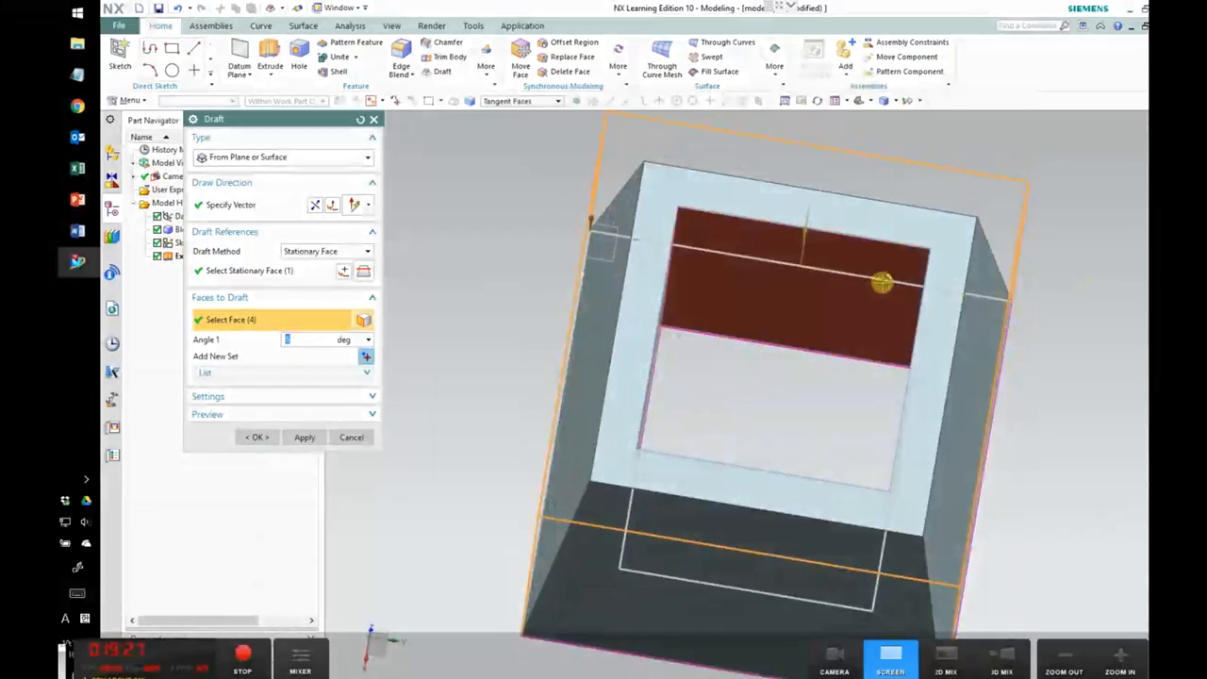
pyautogui.click(881, 281)
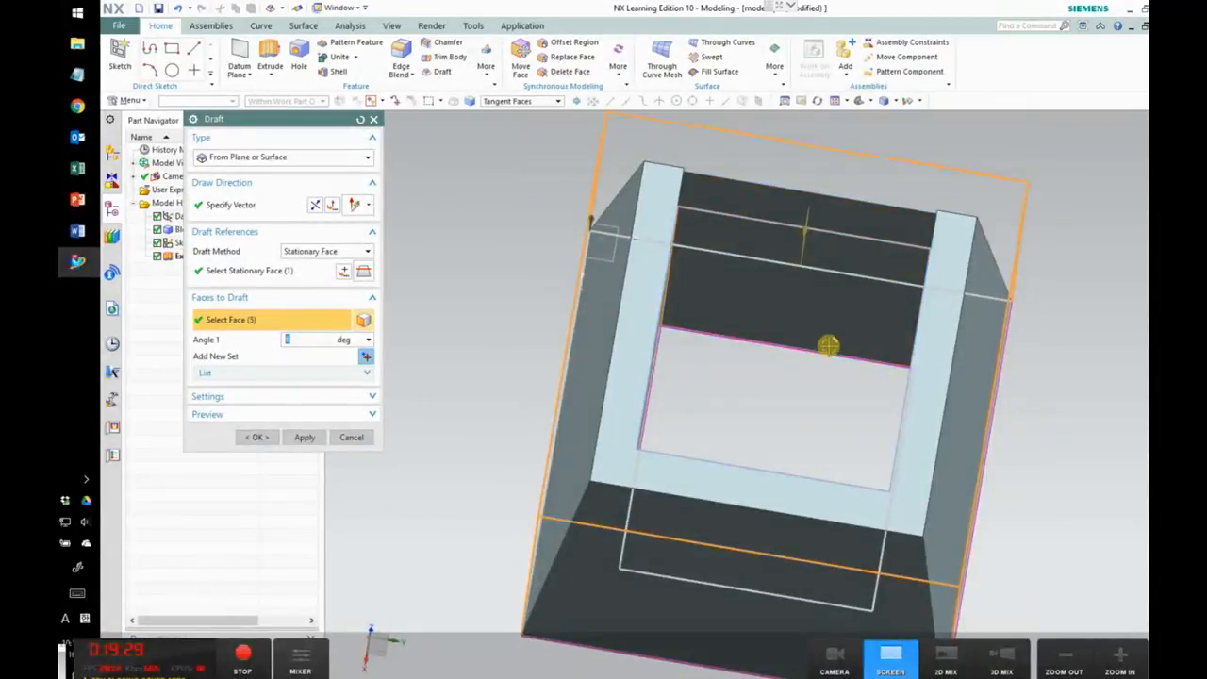
pyautogui.moveTo(762, 358); pyautogui.dragTo(889, 346, button='middle')
pyautogui.click(630, 340)
pyautogui.click(852, 281)
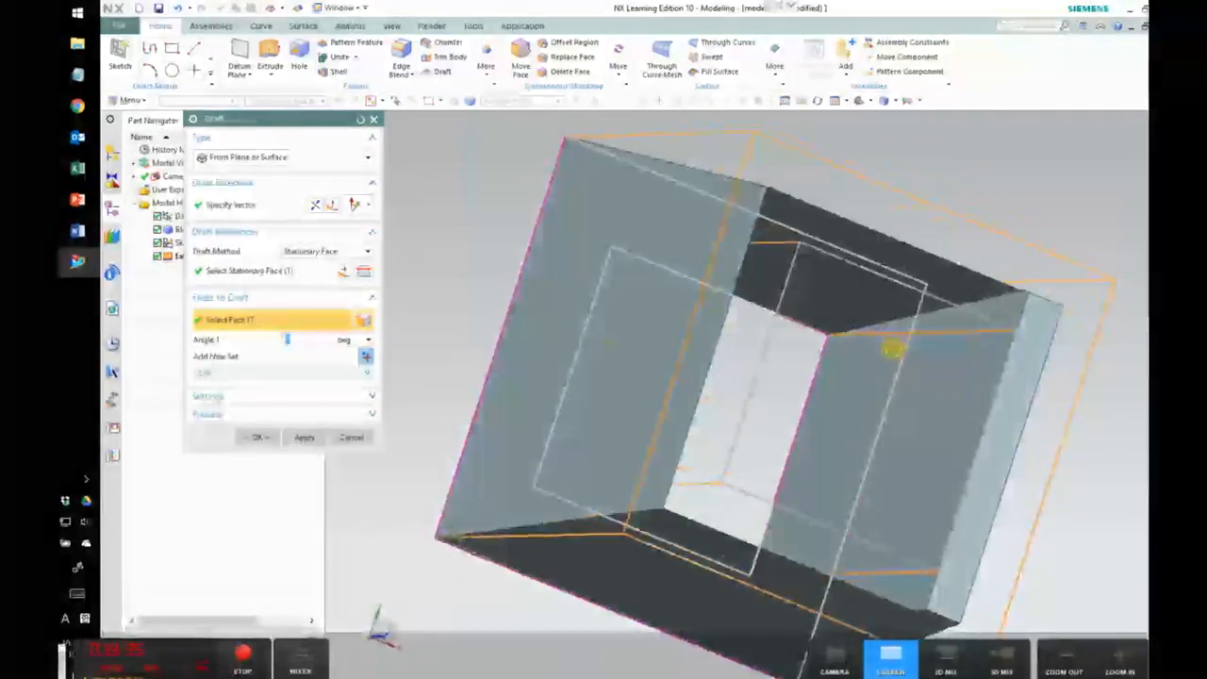
pyautogui.click(926, 410)
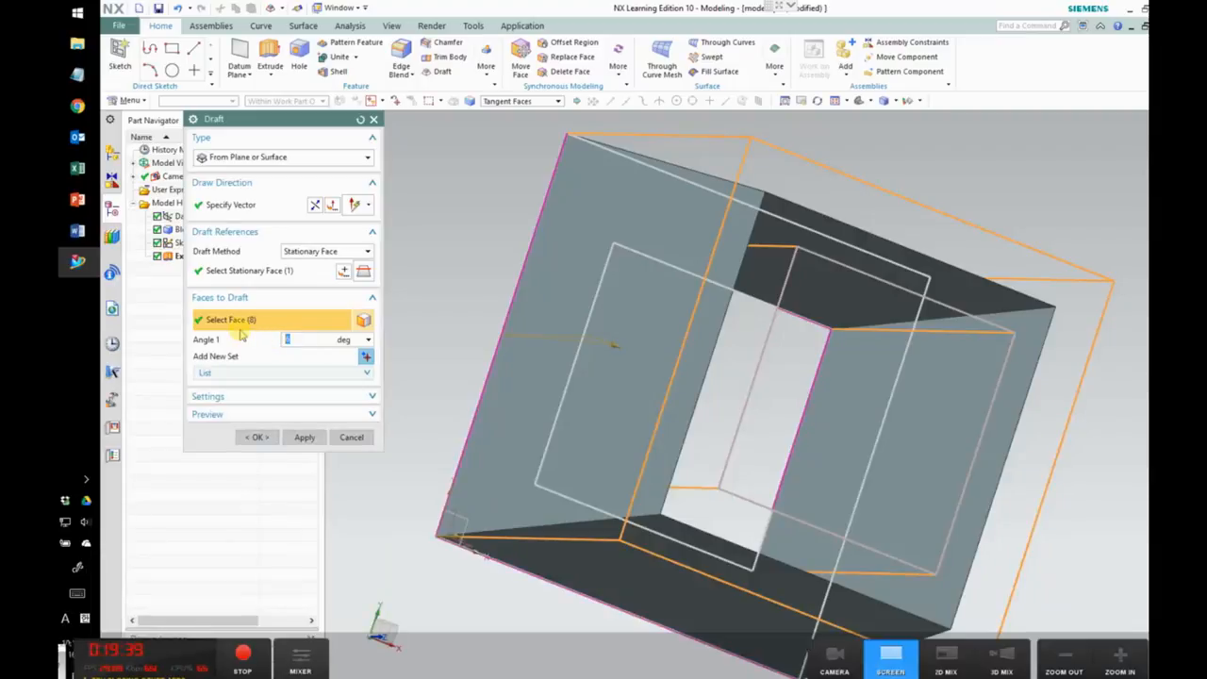
# Step: Set the draft angle to 3 degrees for all eight selected faces and complete the Draft
pyautogui.press('Return')
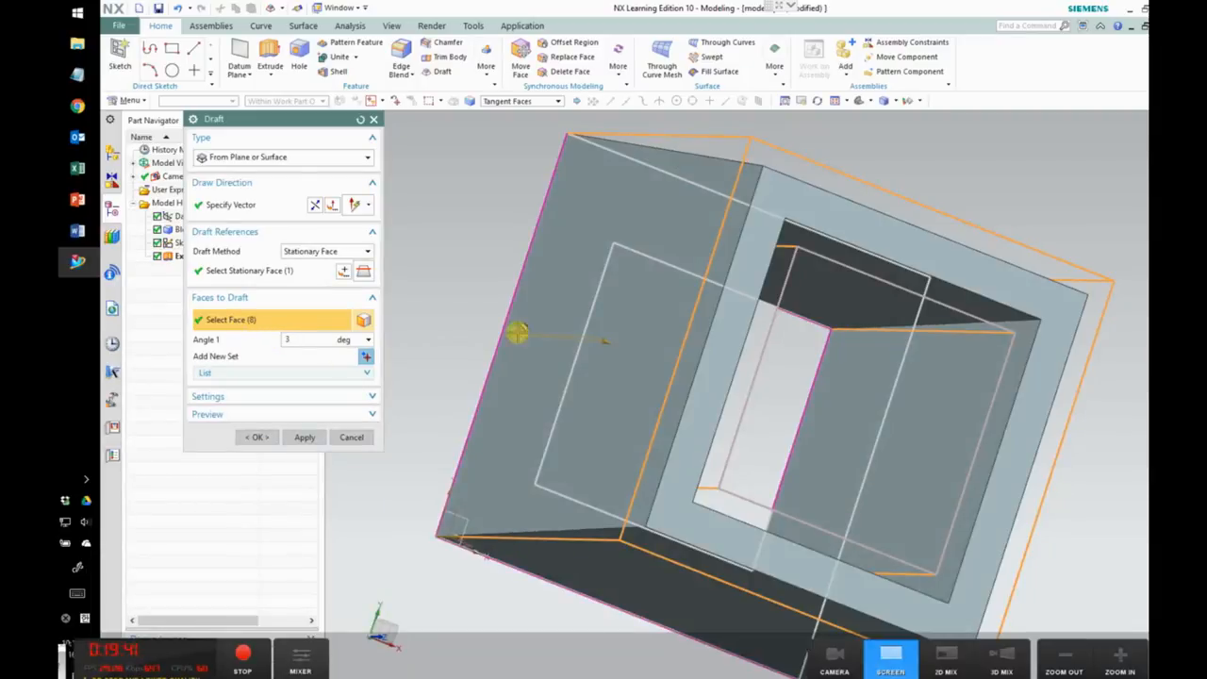
pyautogui.click(817, 102)
pyautogui.scroll(2, 927, 401)
pyautogui.scroll(-4, 930, 394)
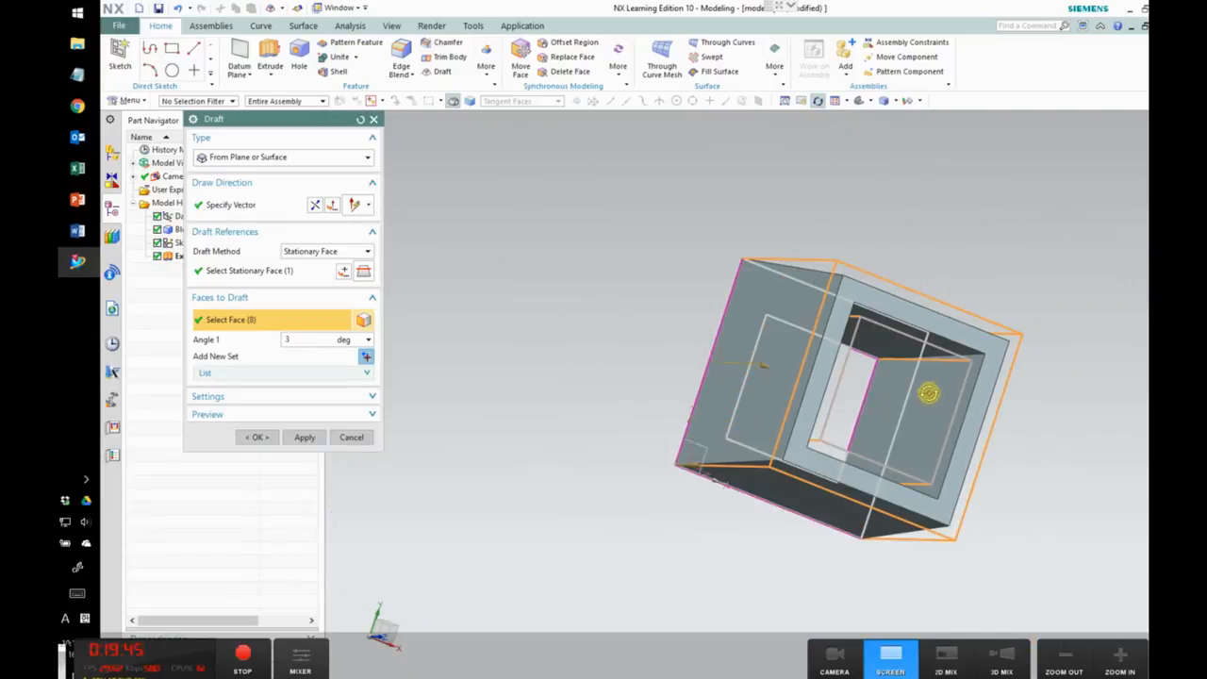
pyautogui.moveTo(941, 410); pyautogui.dragTo(857, 273)
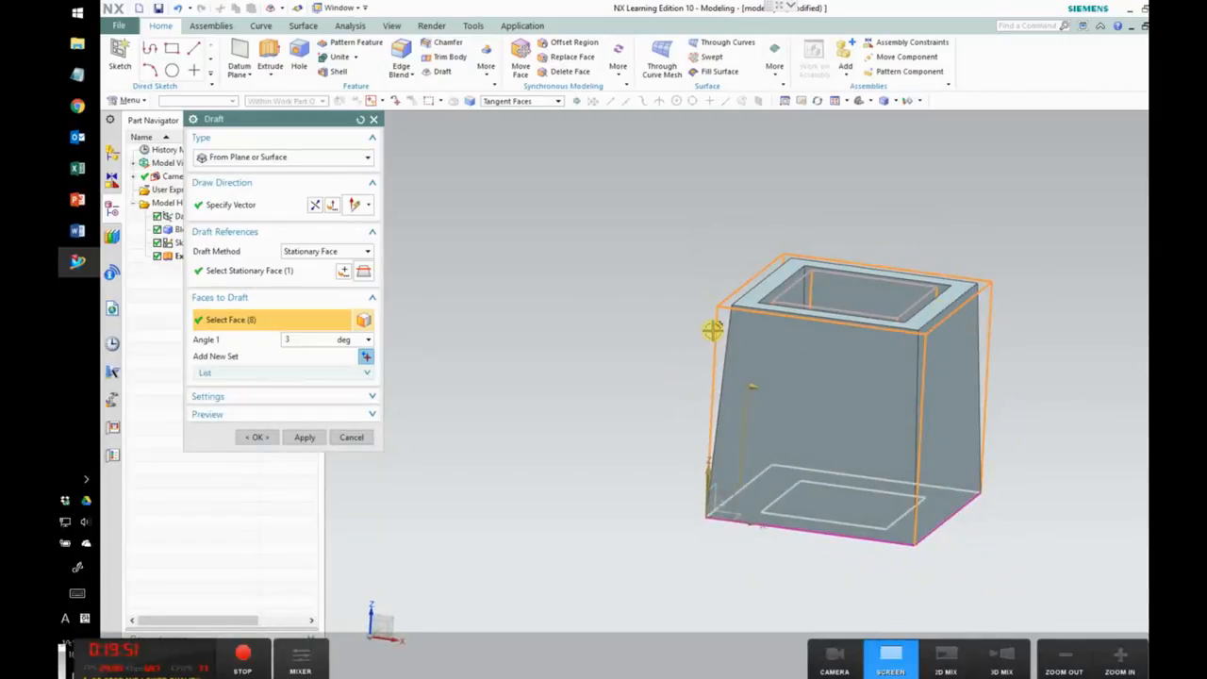
pyautogui.scroll(-2, 745, 340)
pyautogui.scroll(6, 774, 350)
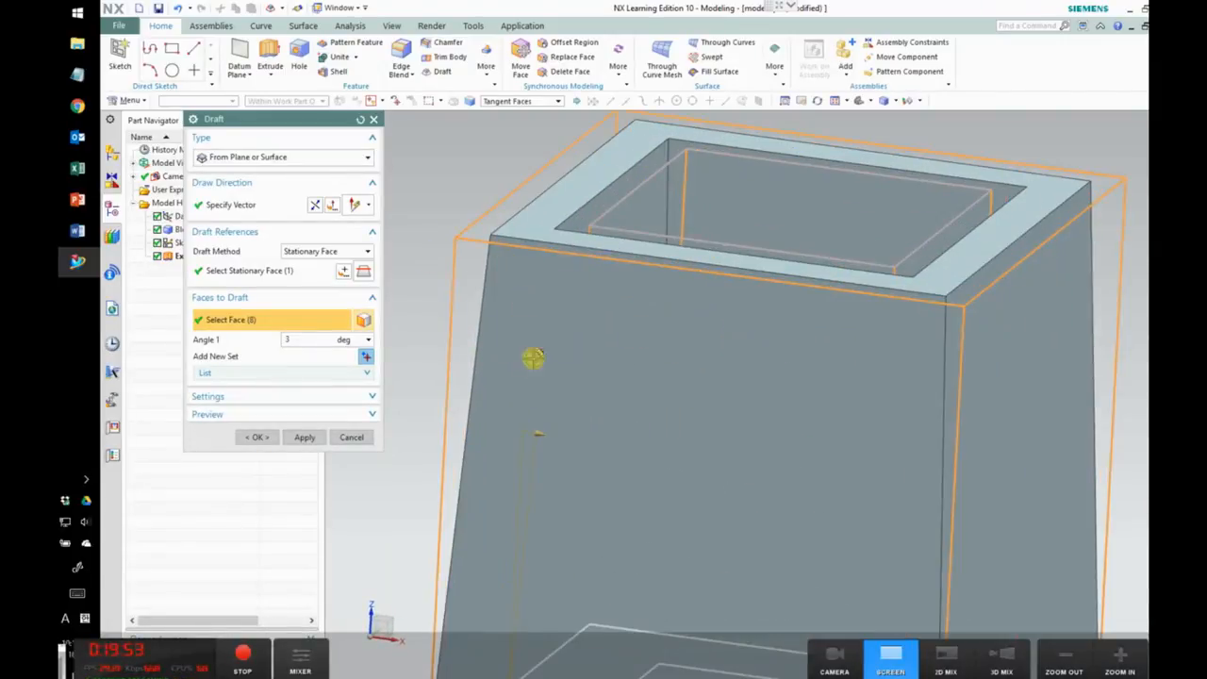
pyautogui.scroll(-6, 525, 300)
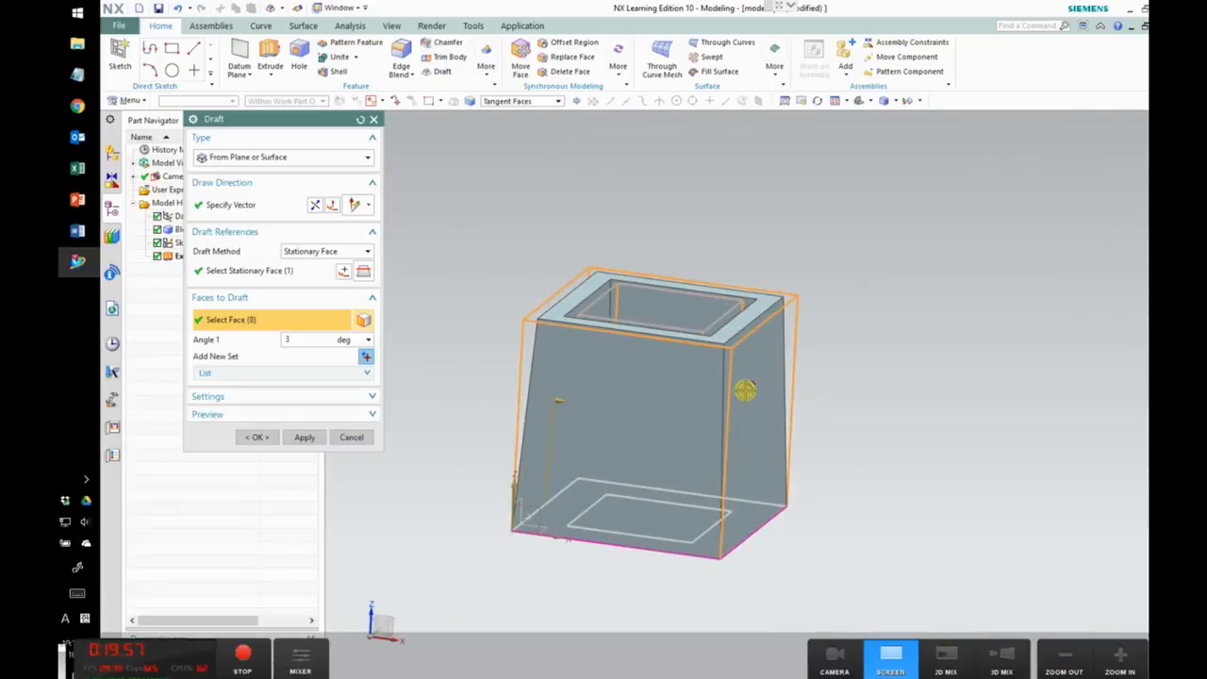
pyautogui.moveTo(791, 388); pyautogui.dragTo(695, 425, button='middle')
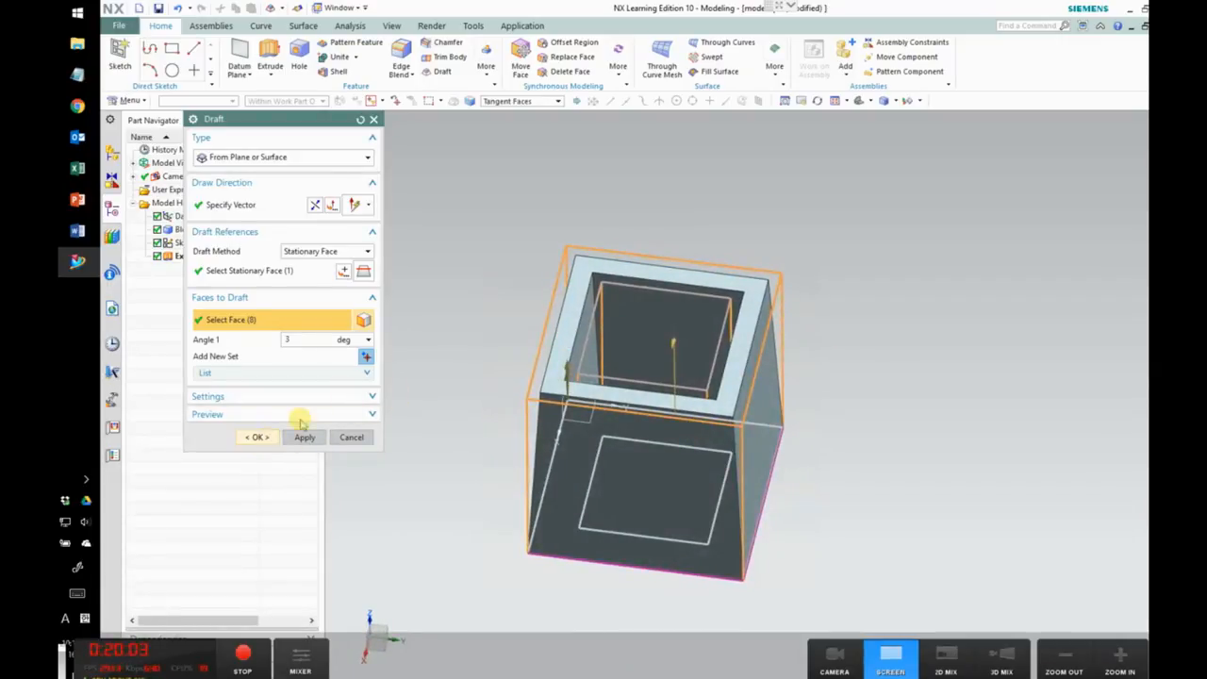
pyautogui.moveTo(677, 538); pyautogui.dragTo(675, 364, button='middle')
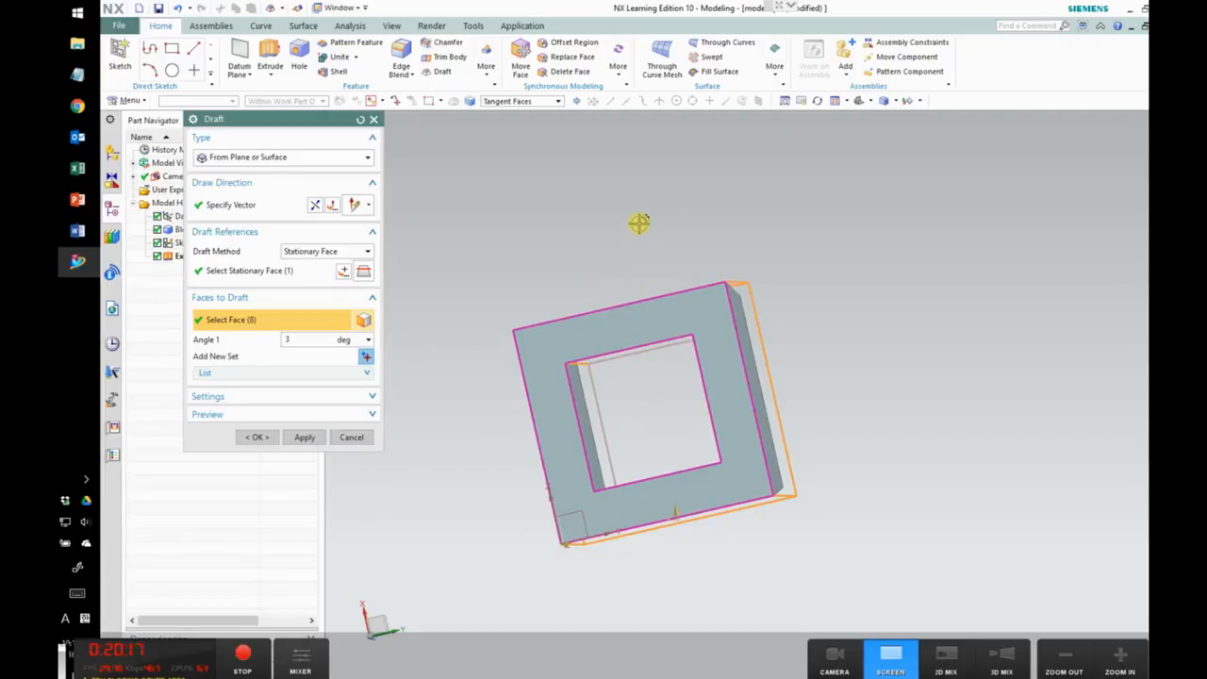
pyautogui.moveTo(642, 230); pyautogui.dragTo(628, 360, button='middle')
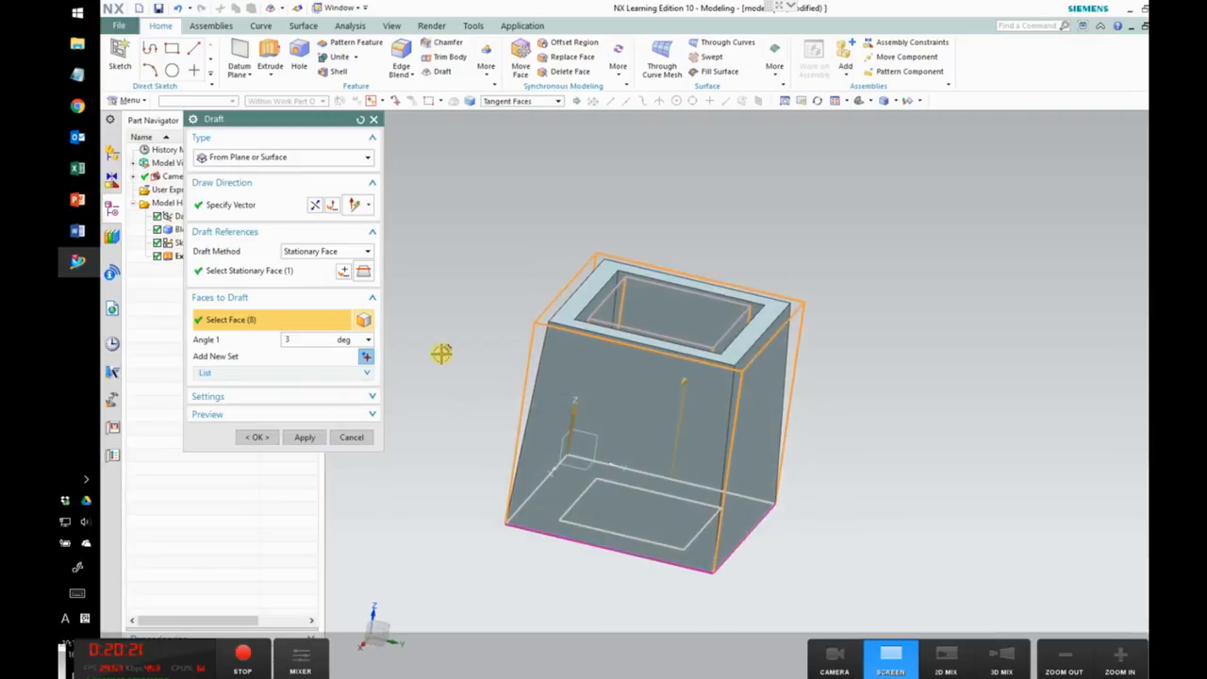
pyautogui.click(261, 438)
pyautogui.moveTo(789, 358); pyautogui.dragTo(784, 383, button='middle')
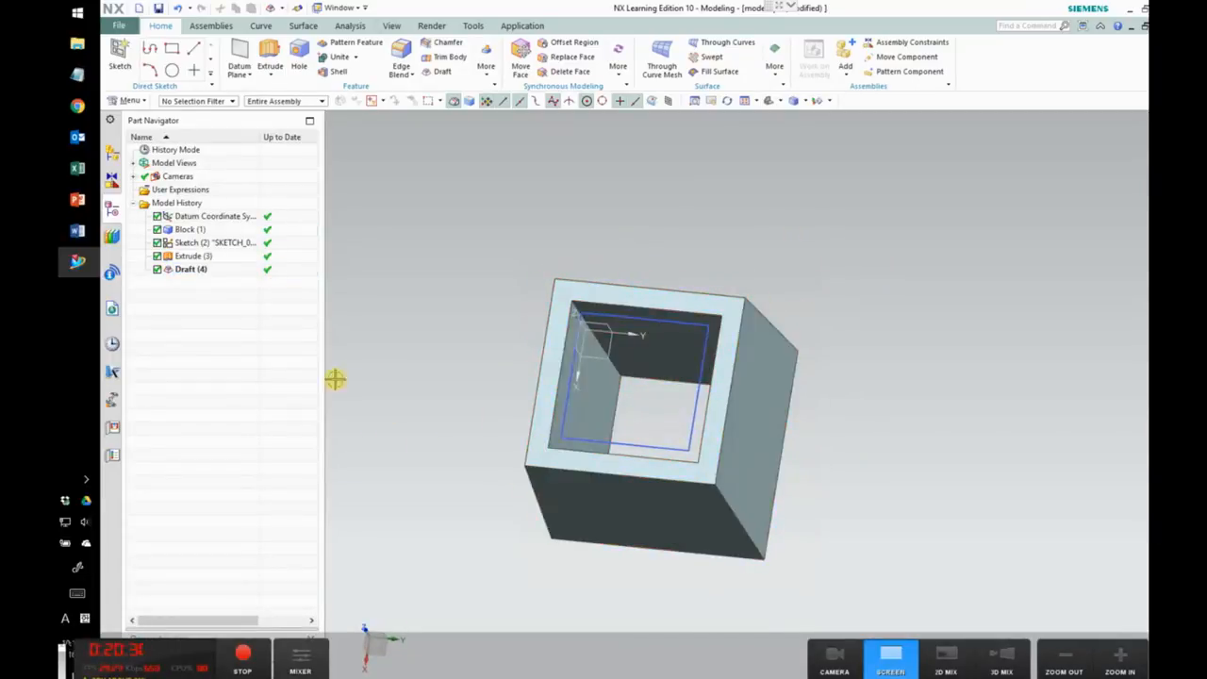
# Step: Switch to PowerPoint, check the block dimensions on the first Shell slide, and return to NX
pyautogui.click(78, 199)
pyautogui.press('Down')
pyautogui.press('Down')
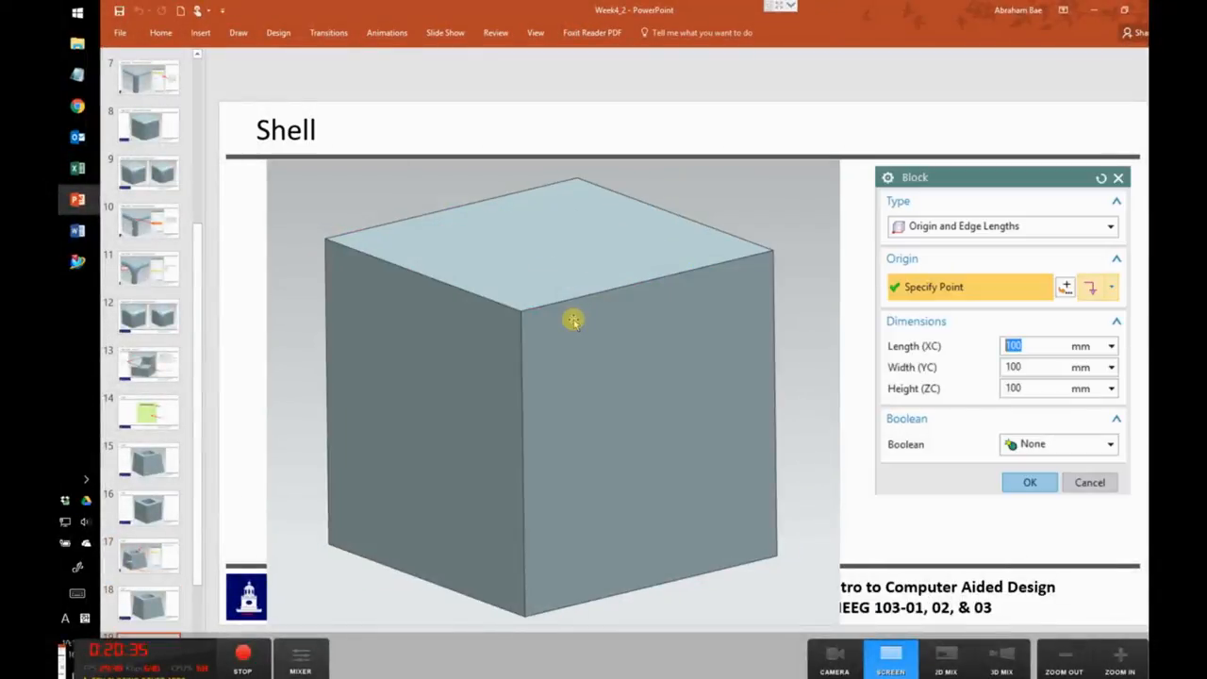
pyautogui.press('Down')
pyautogui.press('Up')
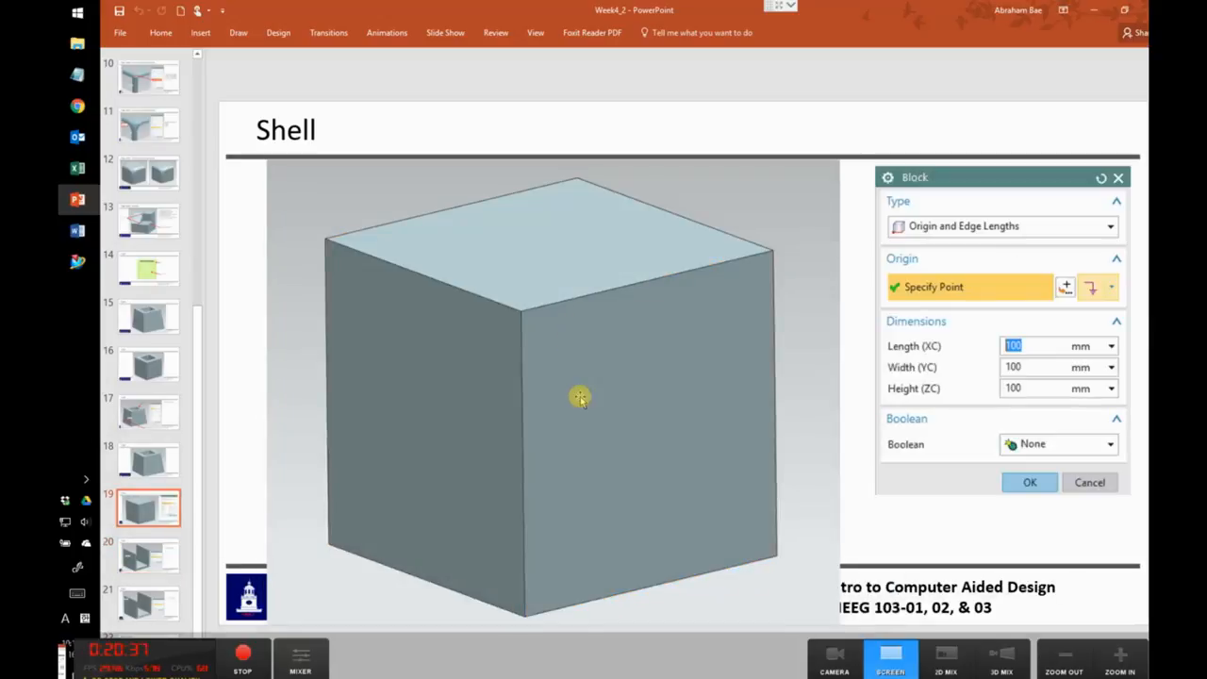
pyautogui.click(77, 261)
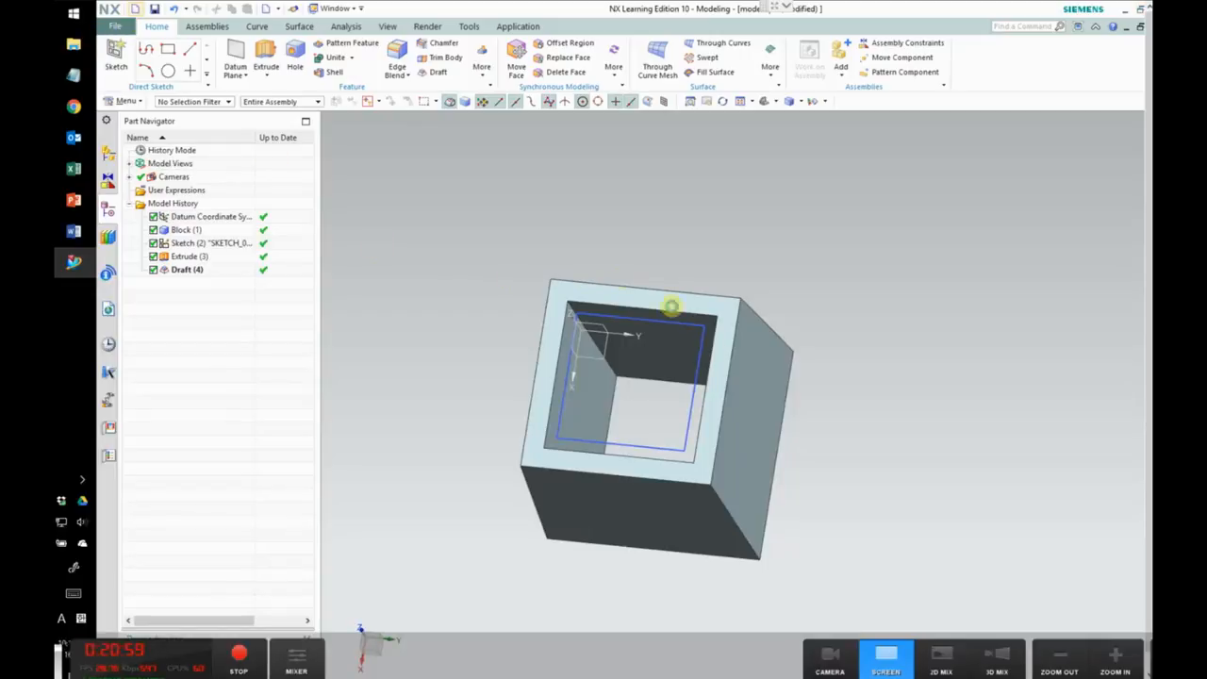
# Step: Create a new model part and add a 100 x 100 x 100 mm block at the origin
pyautogui.hotkey('ctrl', 'n')
pyautogui.click(702, 482)
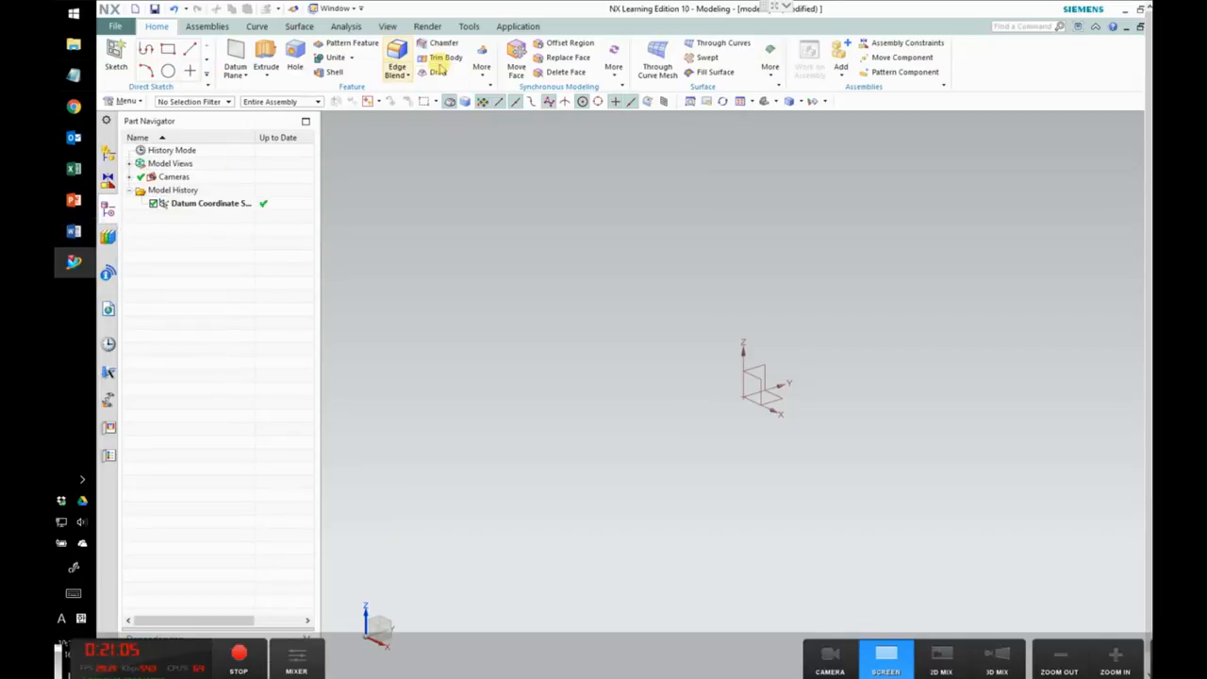
pyautogui.click(480, 75)
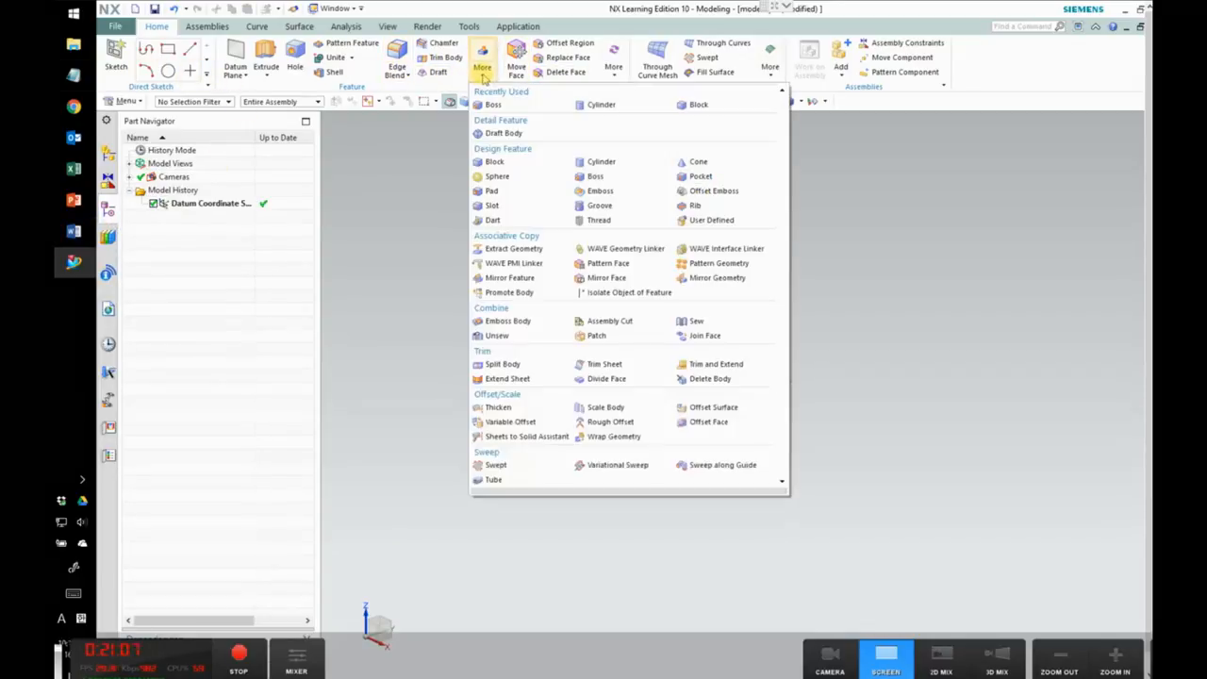
pyautogui.click(492, 164)
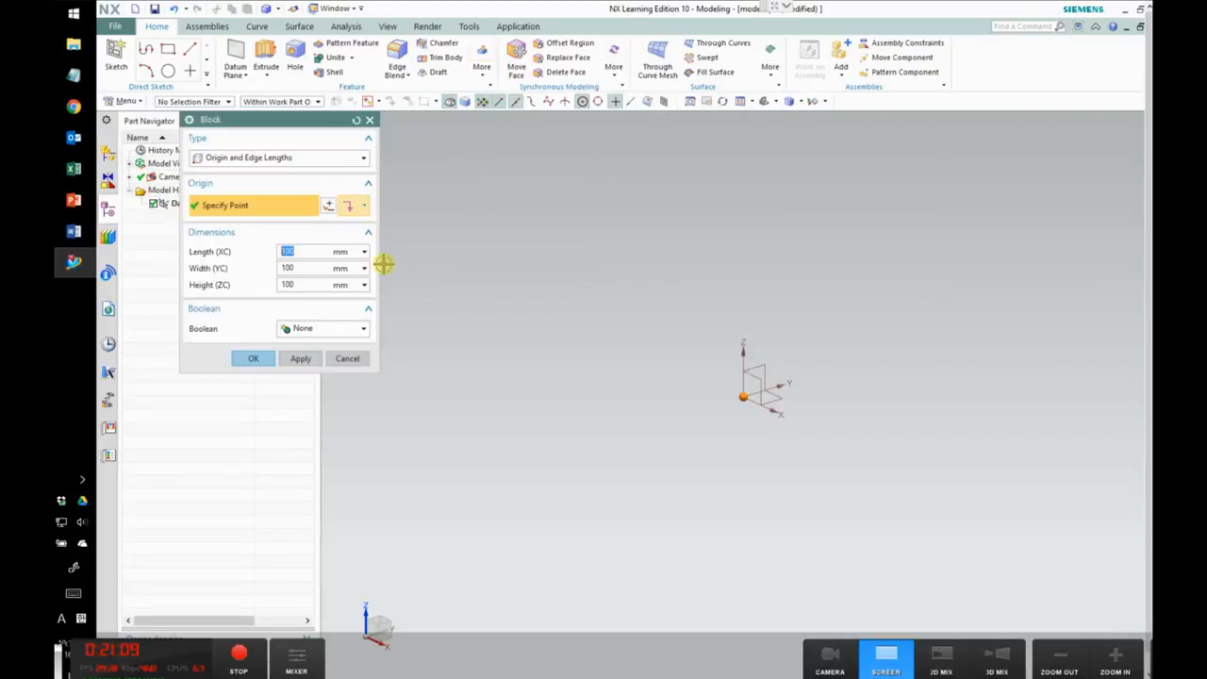
pyautogui.press('Tab')
pyautogui.press('Tab')
pyautogui.click(253, 359)
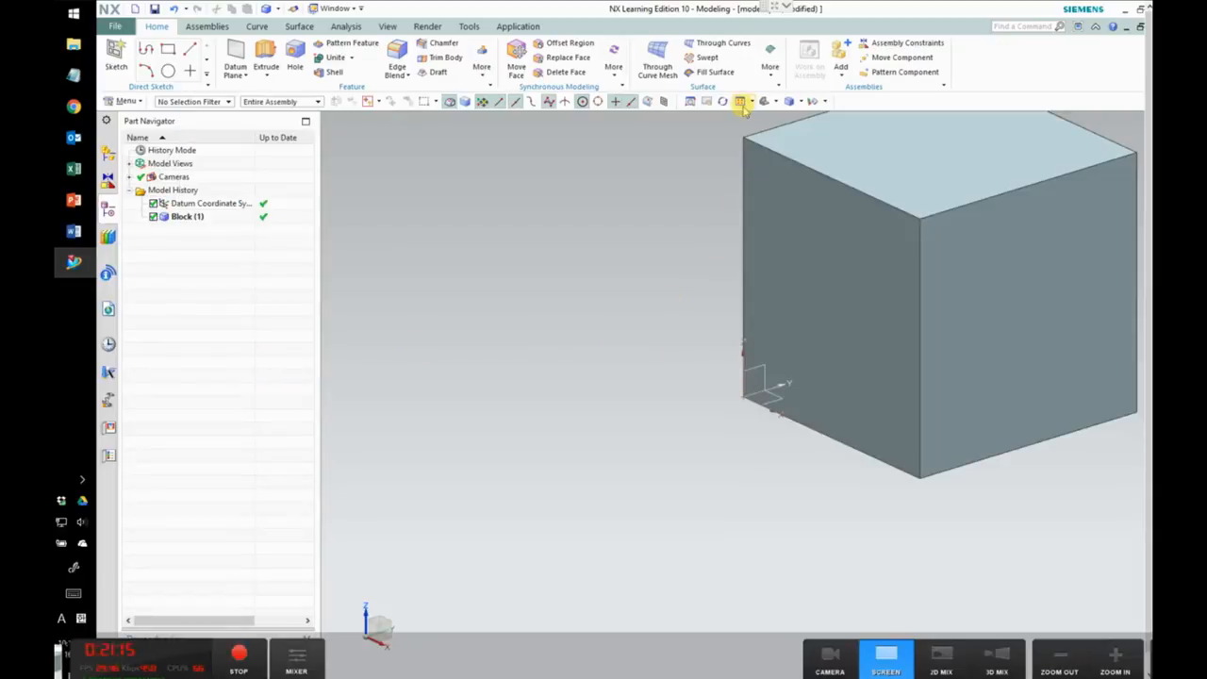
pyautogui.click(741, 102)
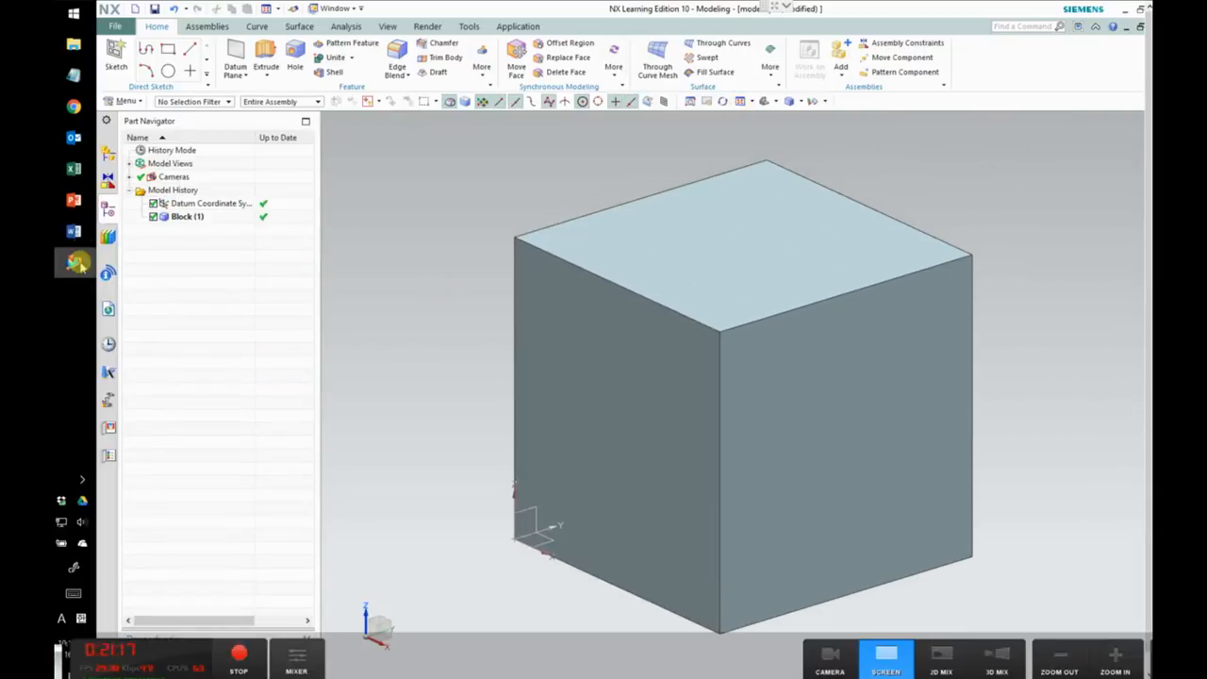
# Step: Switch to PowerPoint, check the Shell settings and pierced faces on the following slide, and return to NX
pyautogui.click(74, 200)
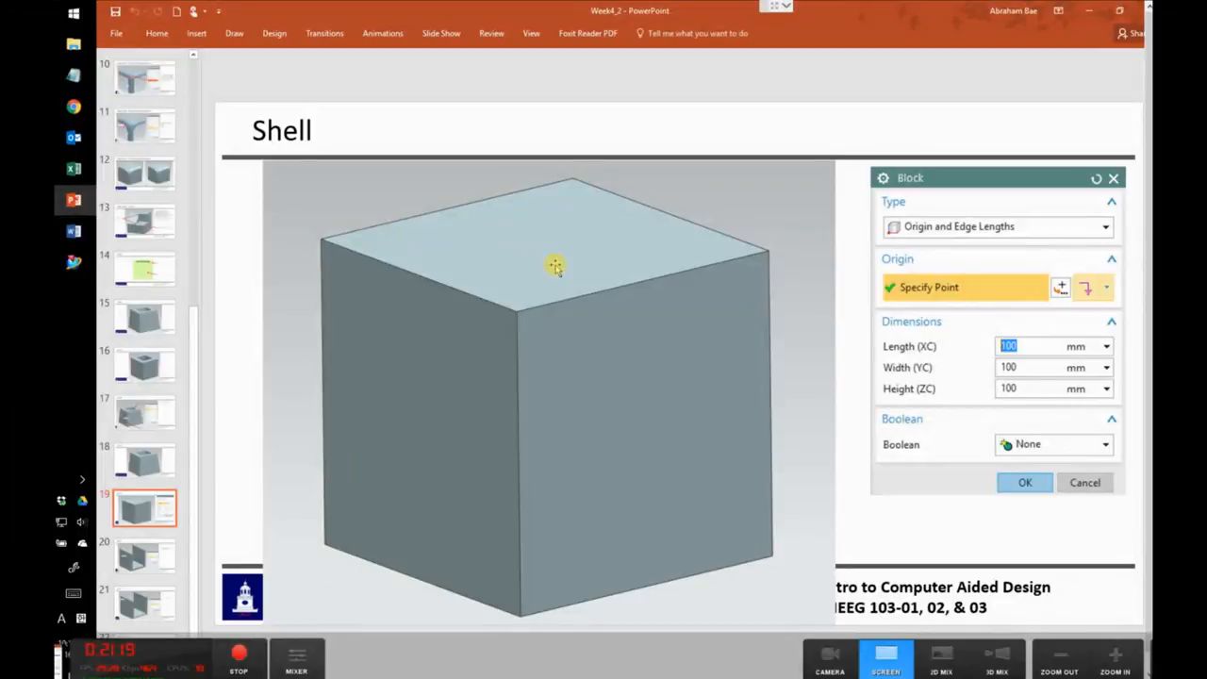
pyautogui.scroll(-1, 554, 267)
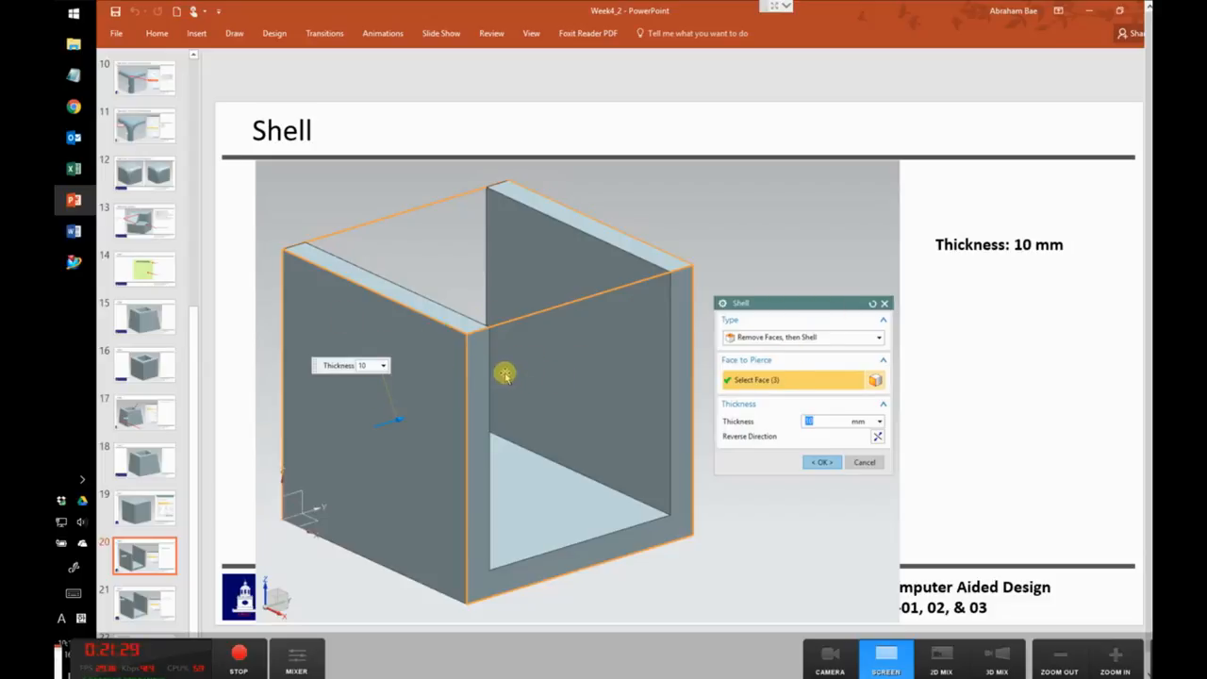
pyautogui.click(73, 263)
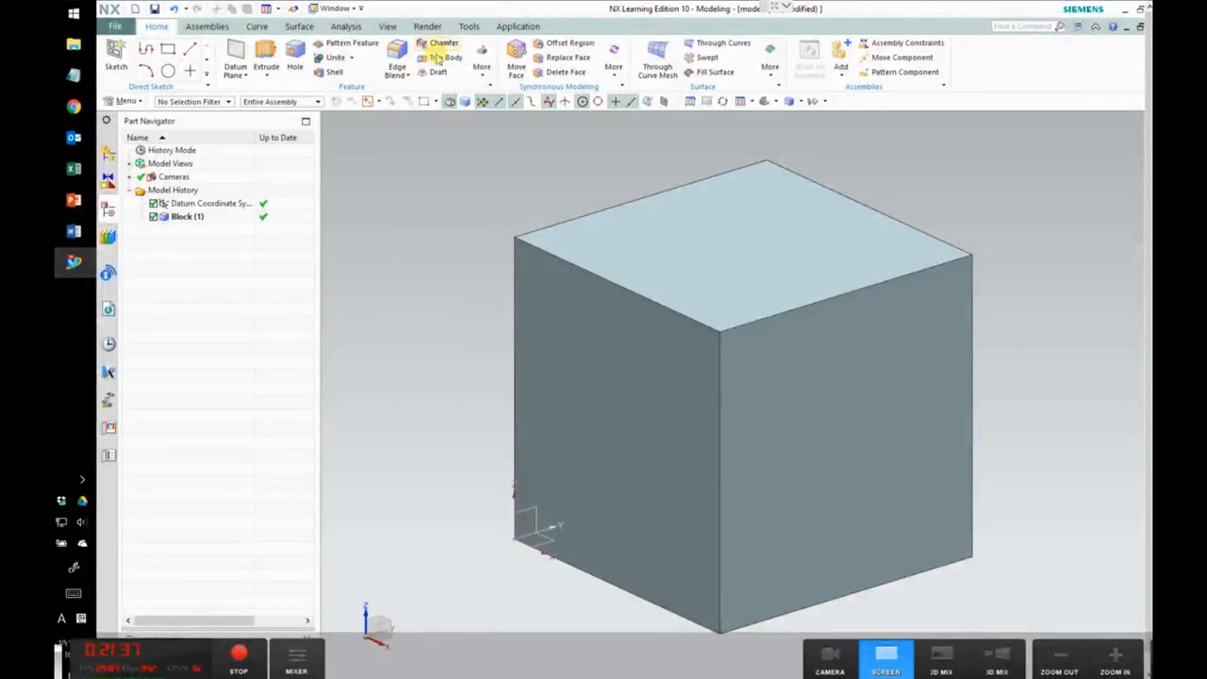
# Step: Start a Shell of type Remove Faces, then Shell, rechecking the slide in PowerPoint, and set the thickness to 10 mm
pyautogui.click(332, 72)
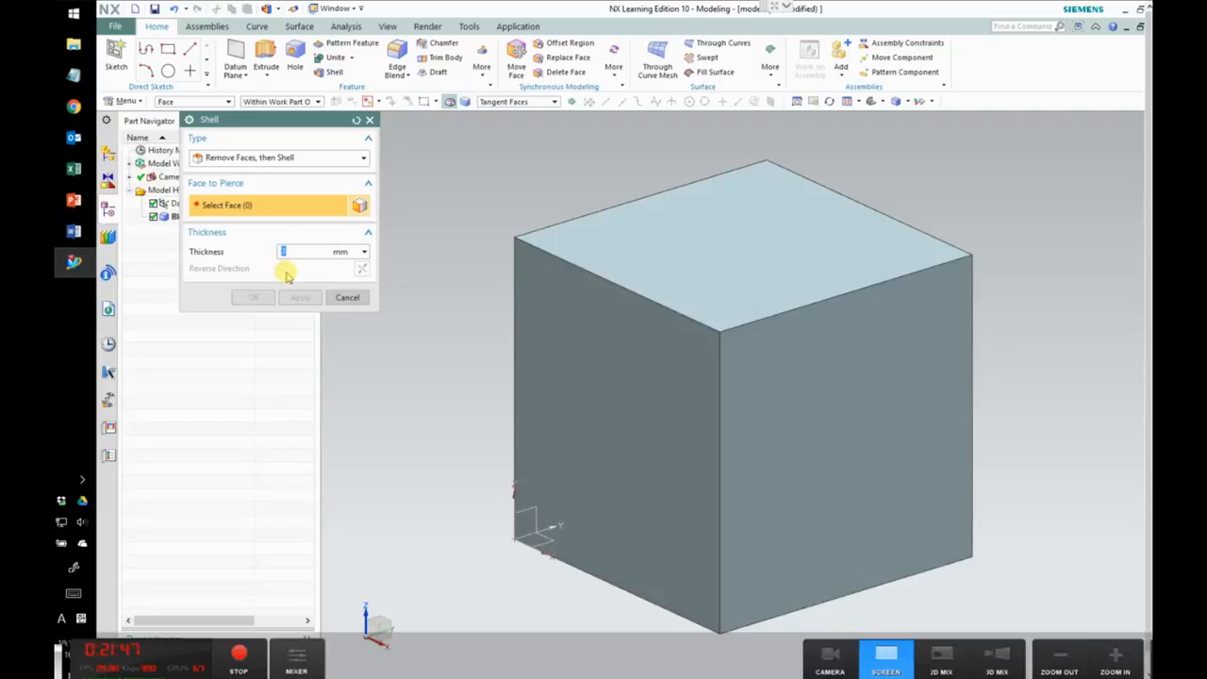
pyautogui.hotkey('alt', 'Tab')
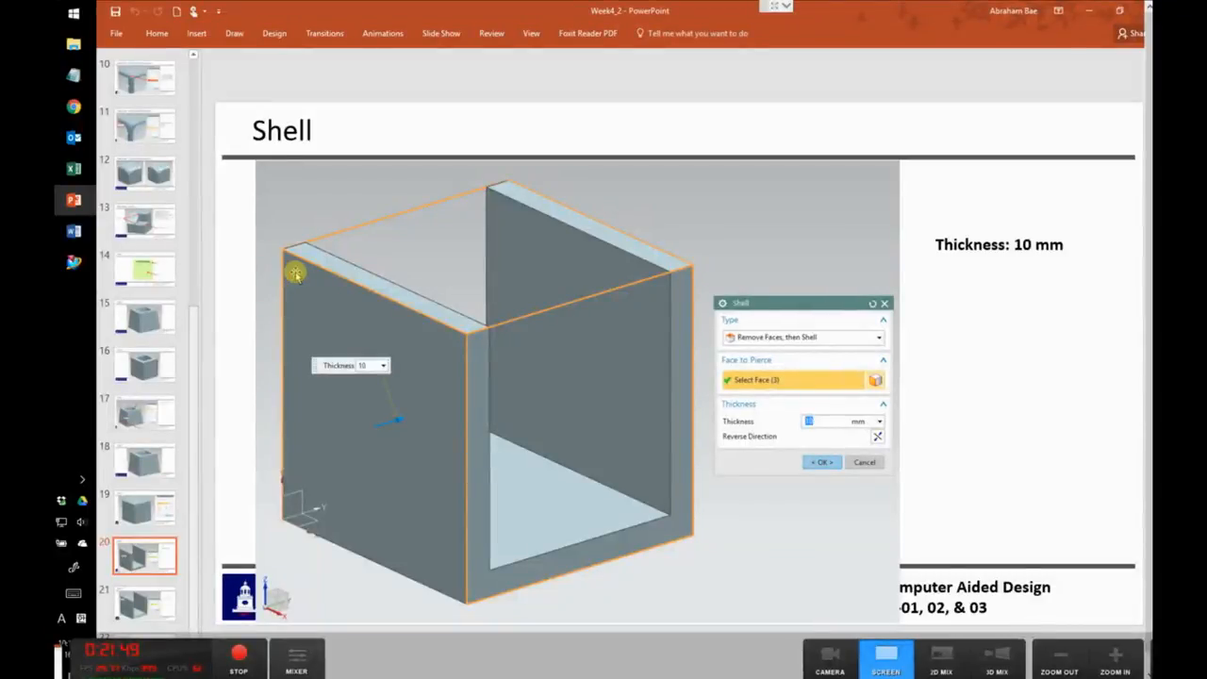
pyautogui.hotkey('alt', 'Tab')
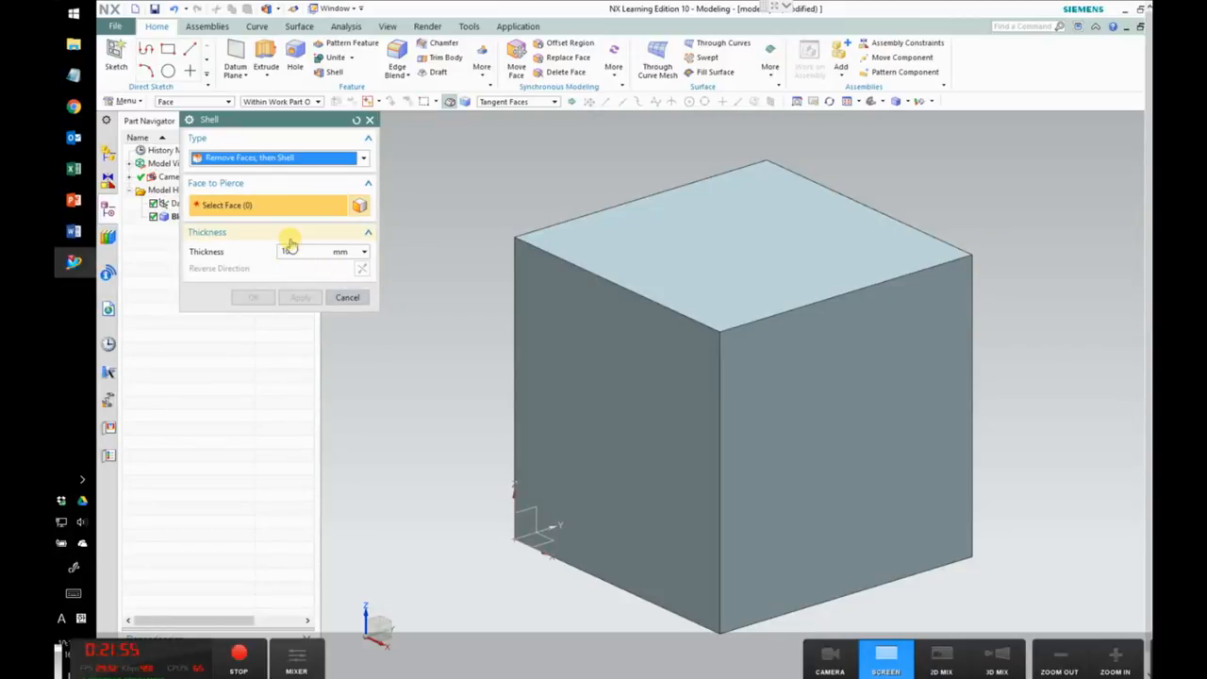
# Step: Select the block's top face and two opposite vertical faces as the faces to pierce and complete the Shell
pyautogui.click(738, 240)
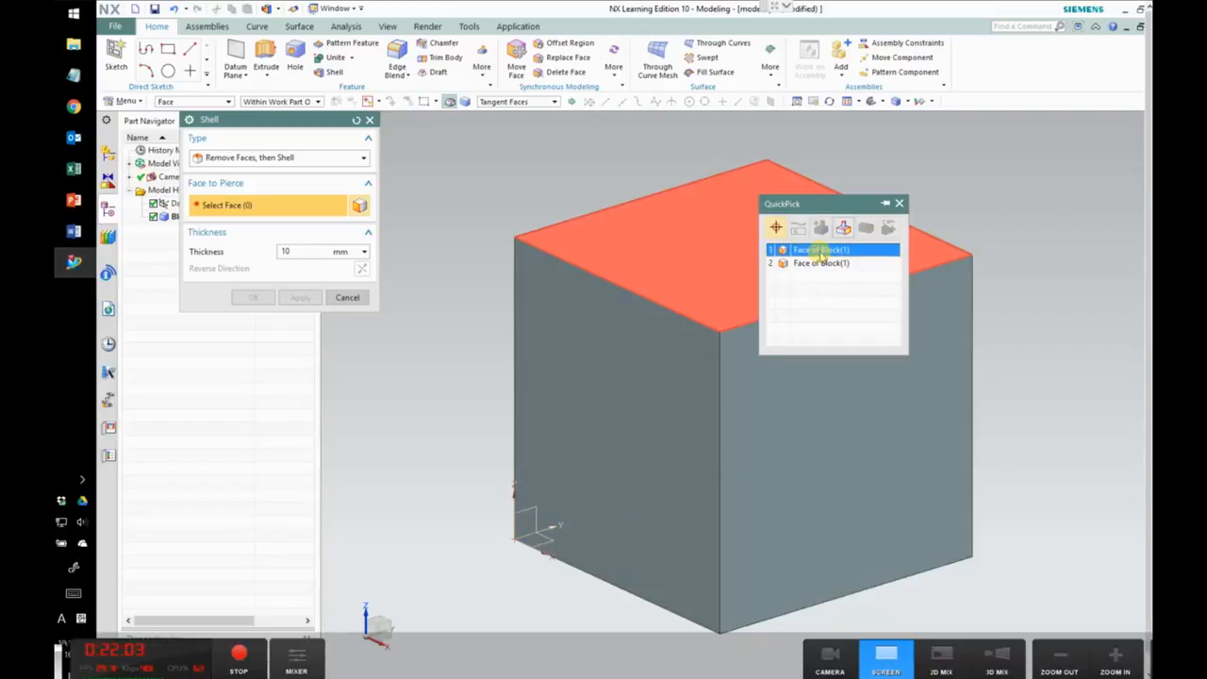
pyautogui.click(817, 264)
pyautogui.moveTo(851, 169); pyautogui.dragTo(877, 386, button='middle')
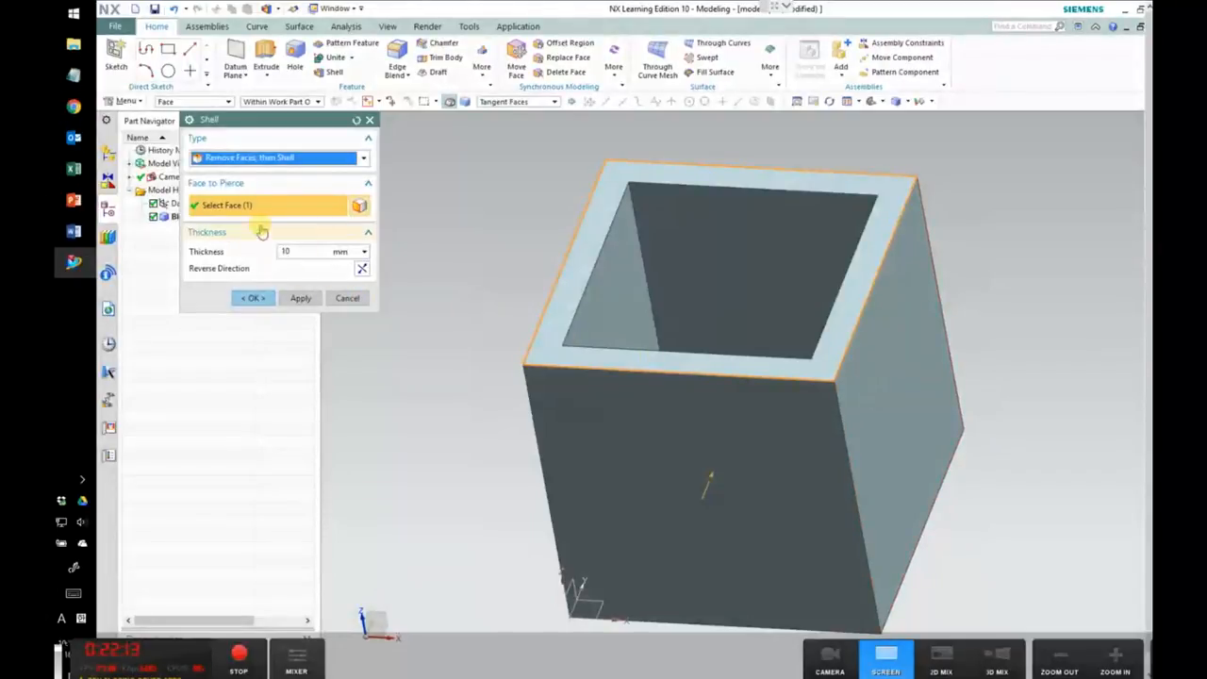
pyautogui.click(901, 349)
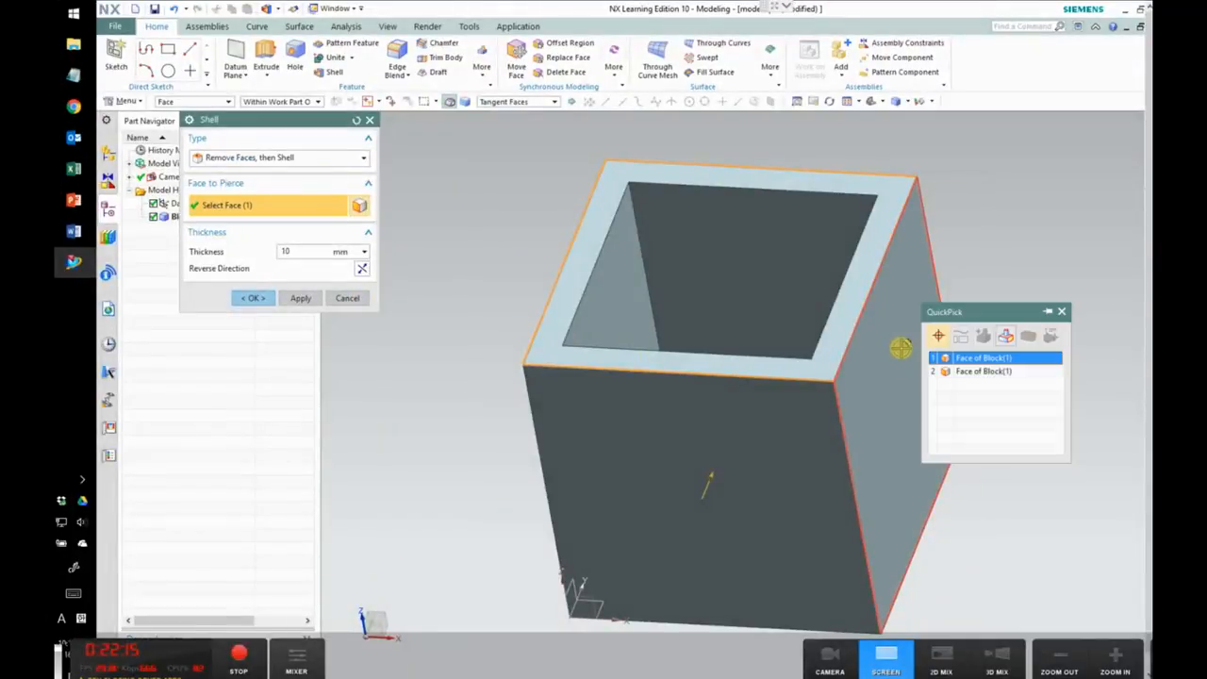
pyautogui.click(985, 358)
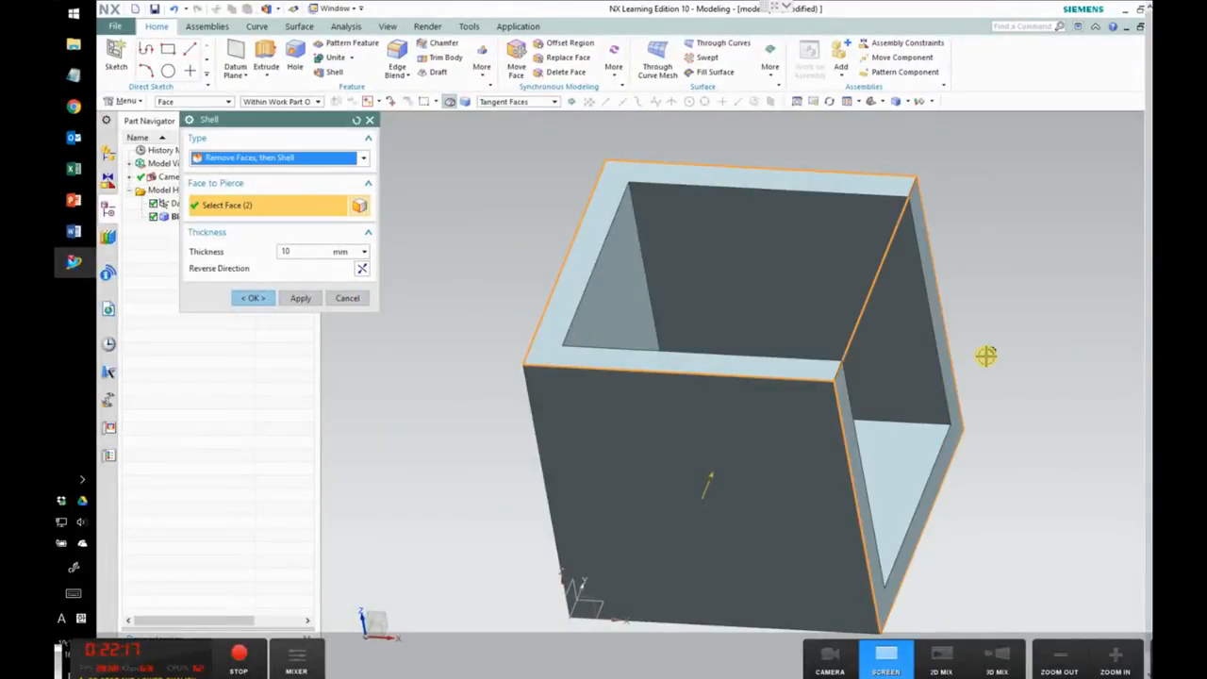
pyautogui.moveTo(512, 435); pyautogui.dragTo(639, 406, button='middle')
pyautogui.click(759, 399)
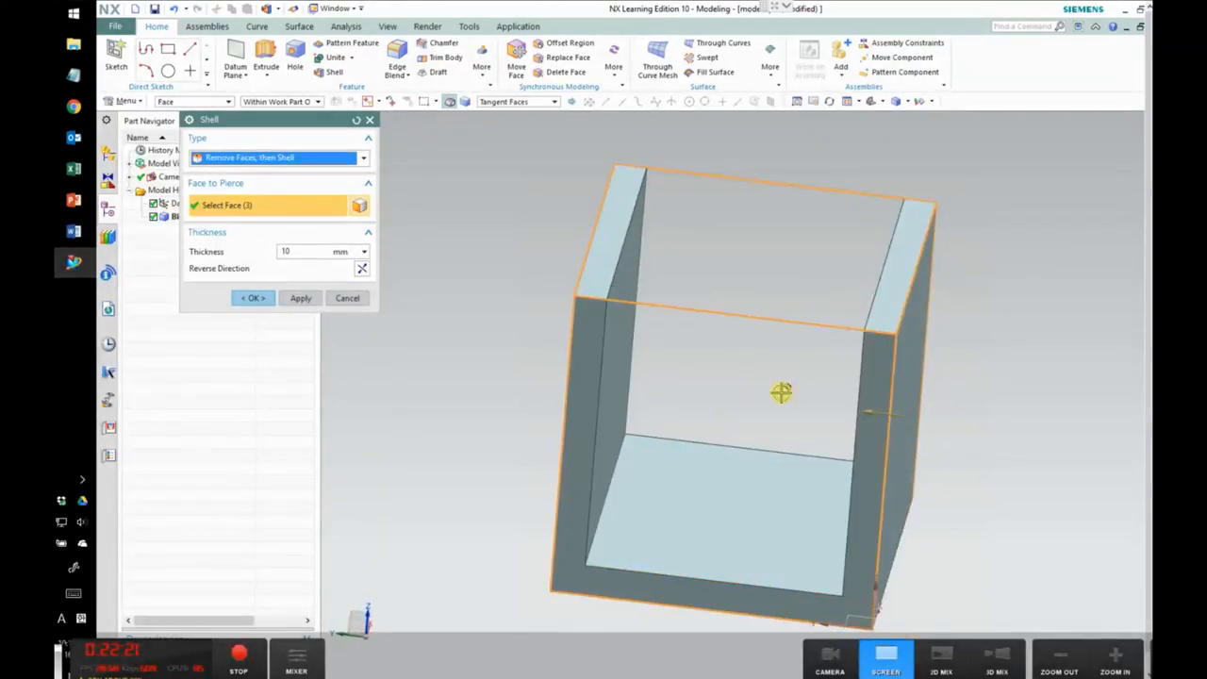
pyautogui.moveTo(1015, 374); pyautogui.dragTo(883, 355, button='middle')
pyautogui.click(253, 300)
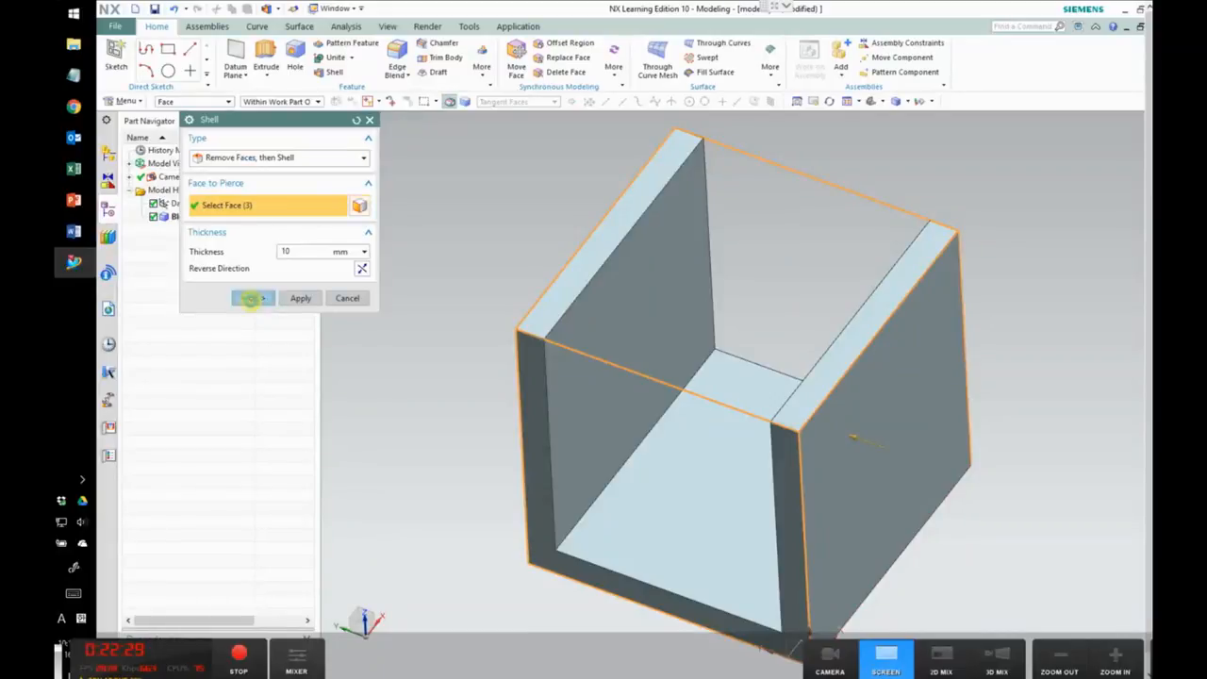
pyautogui.moveTo(326, 320); pyautogui.dragTo(875, 364, button='middle')
pyautogui.moveTo(1037, 364); pyautogui.dragTo(1050, 338, button='middle')
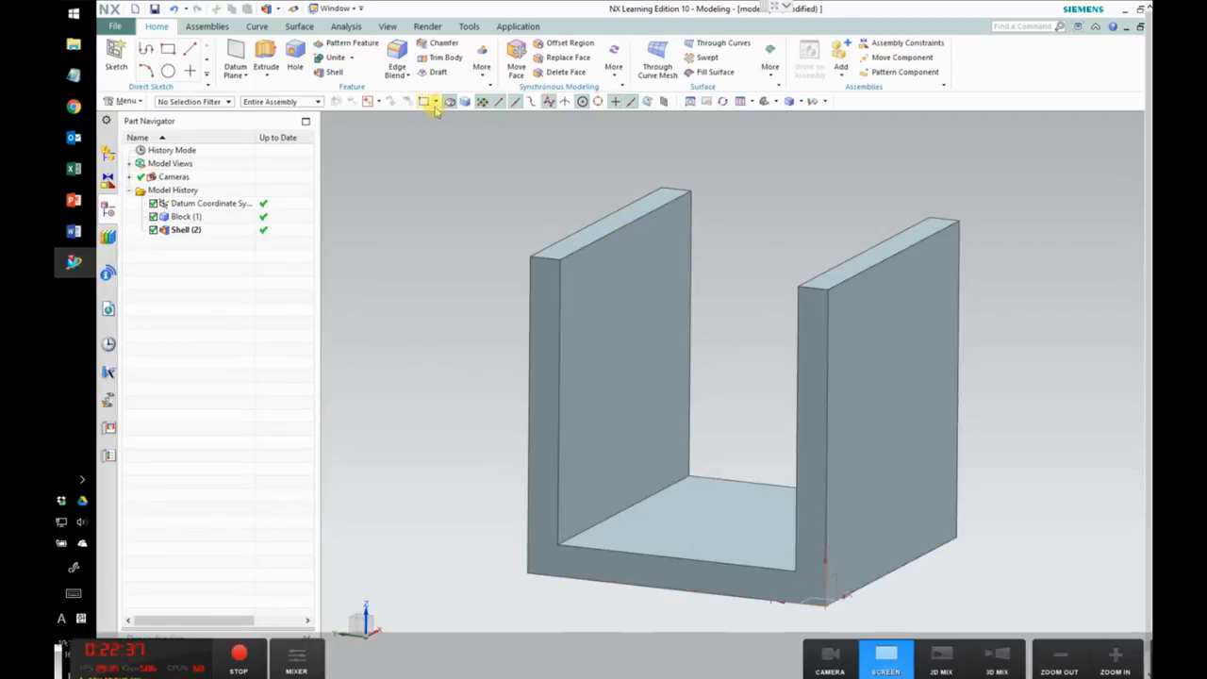
# Step: Shell the U-shaped body to 3 mm with Remove Faces, then Shell, piercing its two opposite U-shaped end faces
pyautogui.click(335, 75)
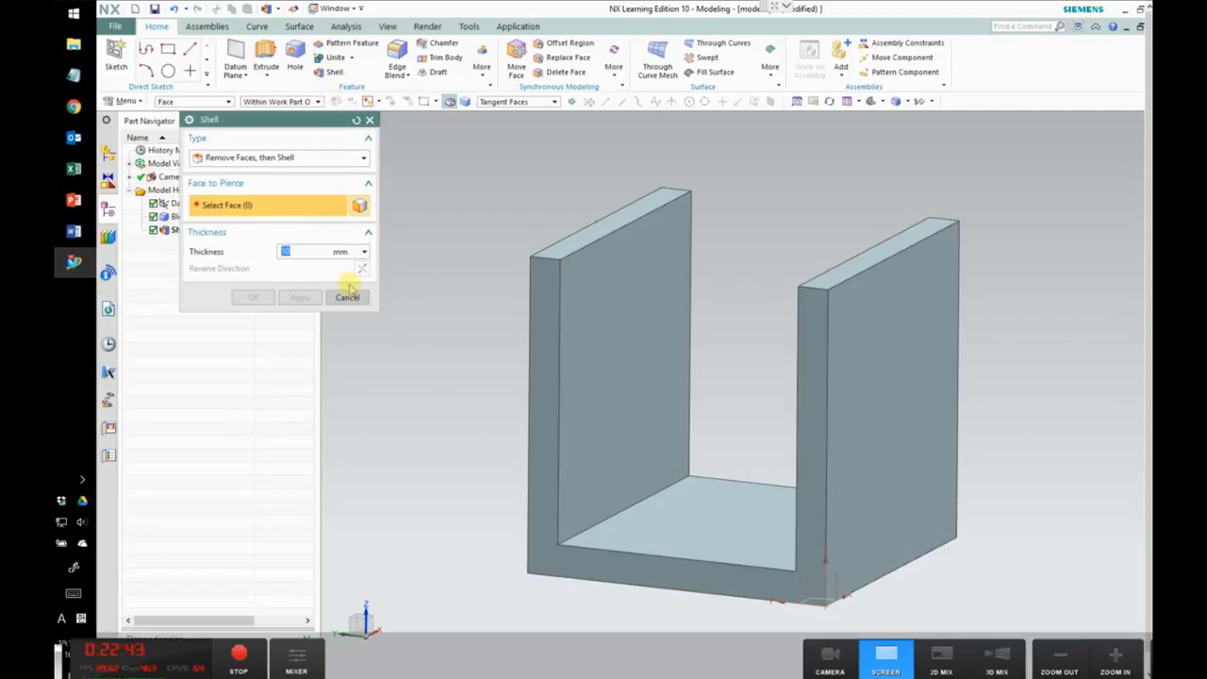
pyautogui.doubleClick(292, 253)
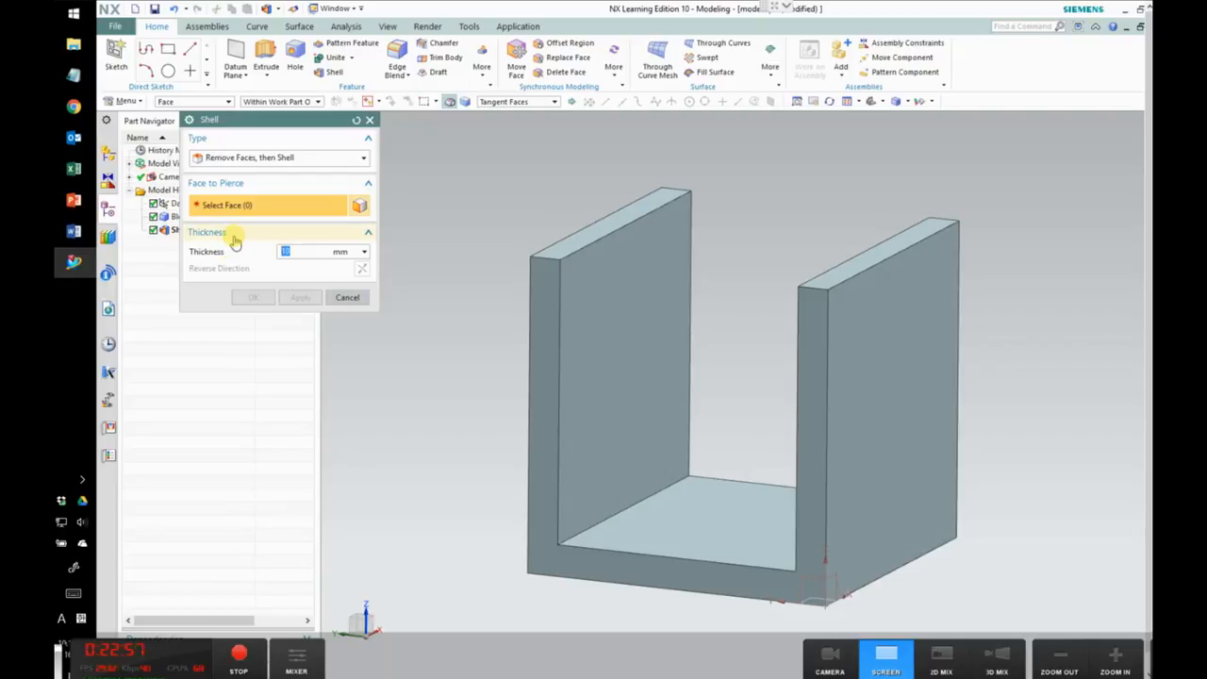
pyautogui.write('3')
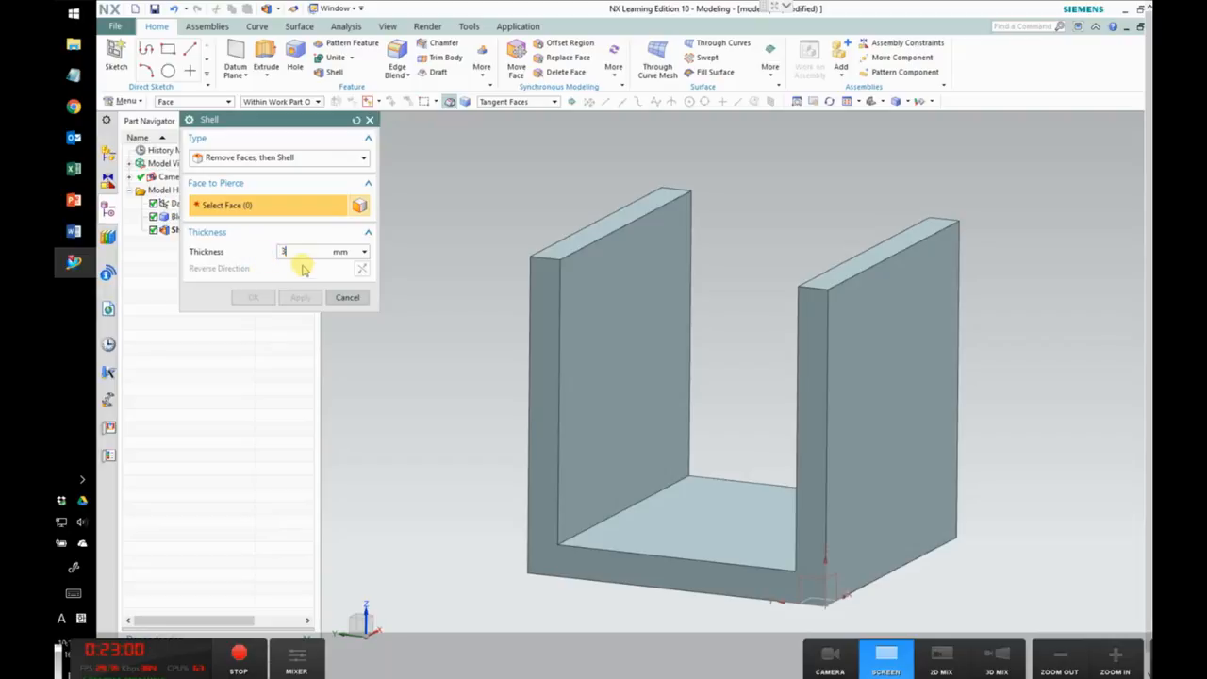
pyautogui.press('Return')
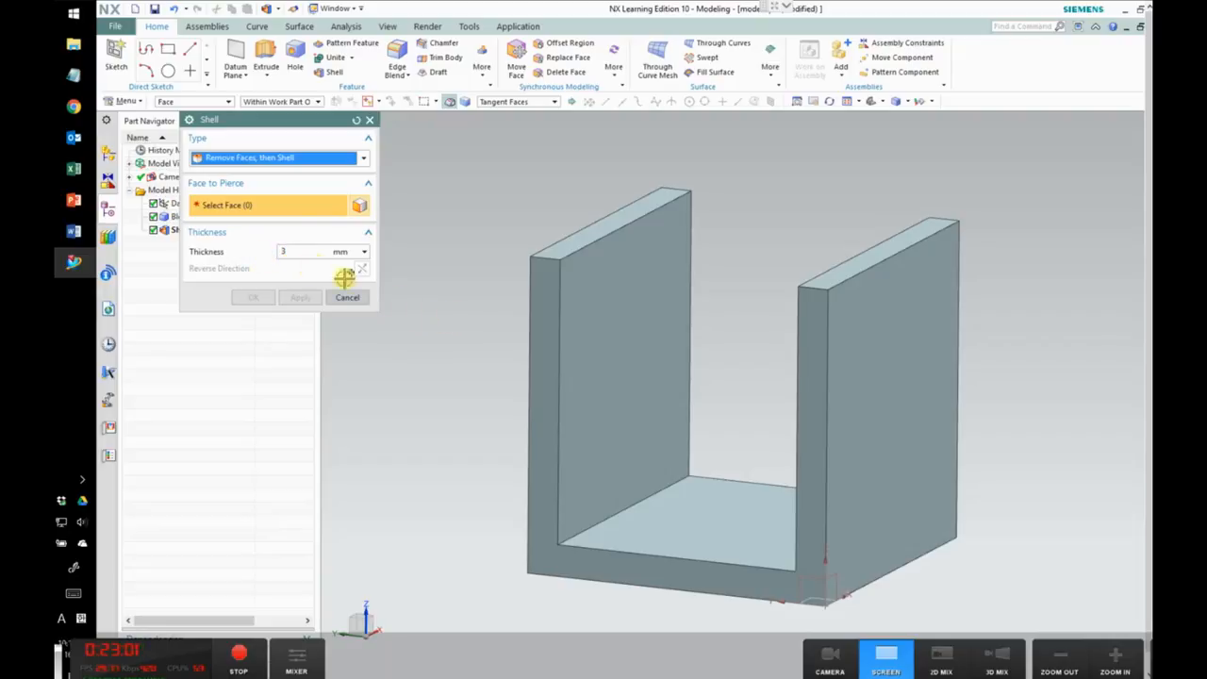
pyautogui.click(537, 302)
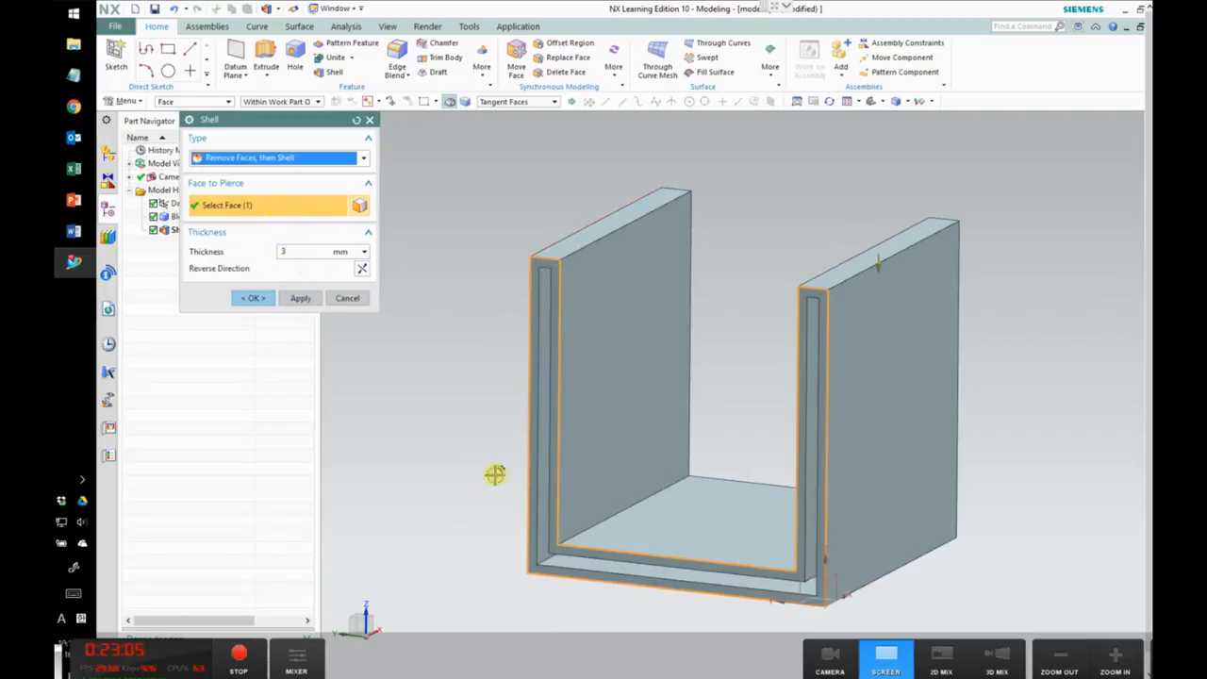
pyautogui.moveTo(727, 325); pyautogui.dragTo(590, 321, button='middle')
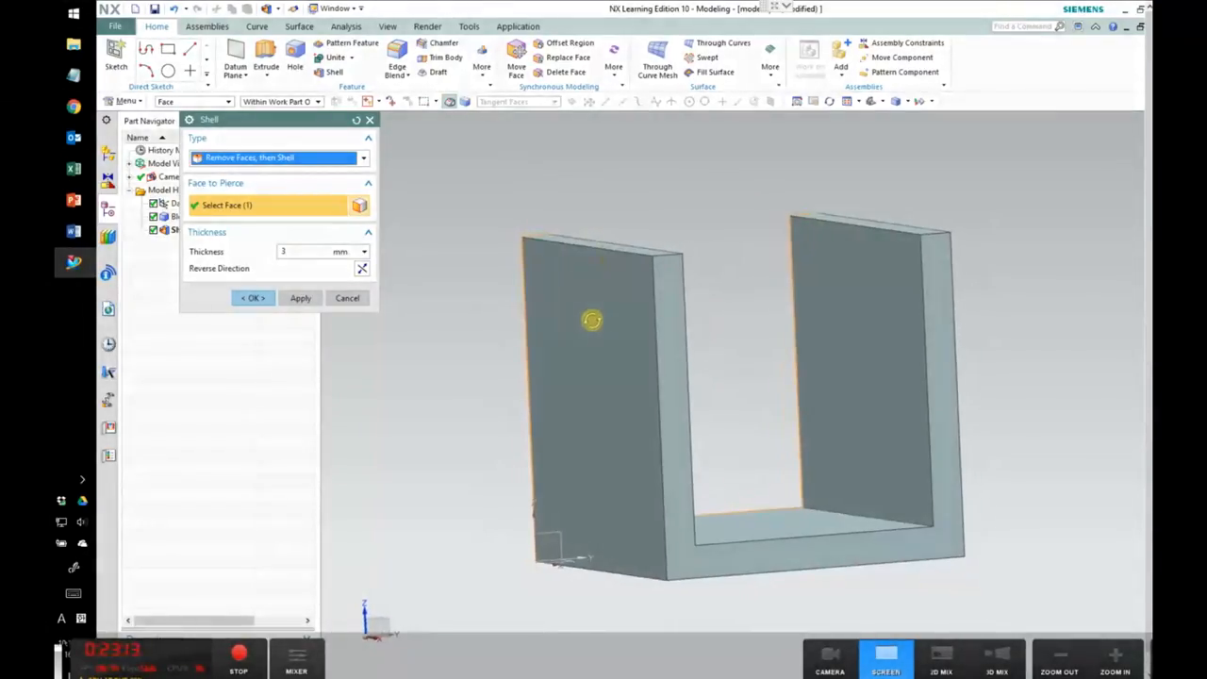
pyautogui.click(668, 332)
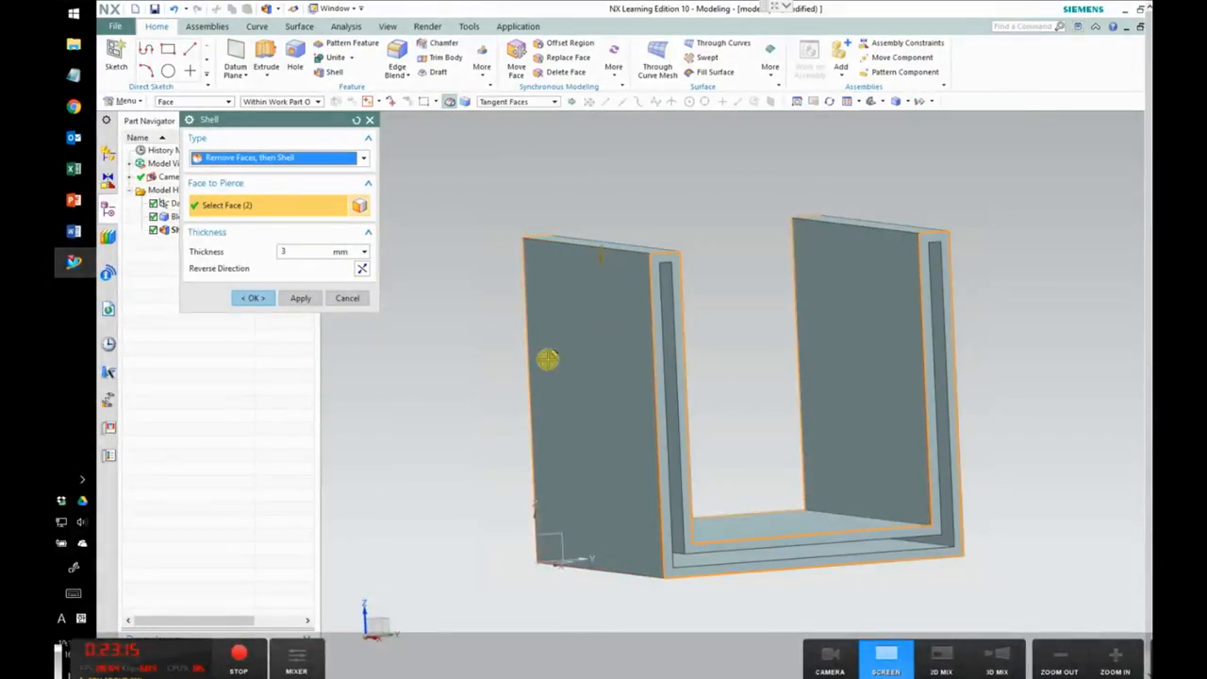
pyautogui.moveTo(447, 431)
pyautogui.mouseDown(button='middle')
pyautogui.moveTo(458, 385)
pyautogui.moveTo(406, 423)
pyautogui.moveTo(442, 409)
pyautogui.moveTo(426, 424)
pyautogui.mouseUp(button='middle')
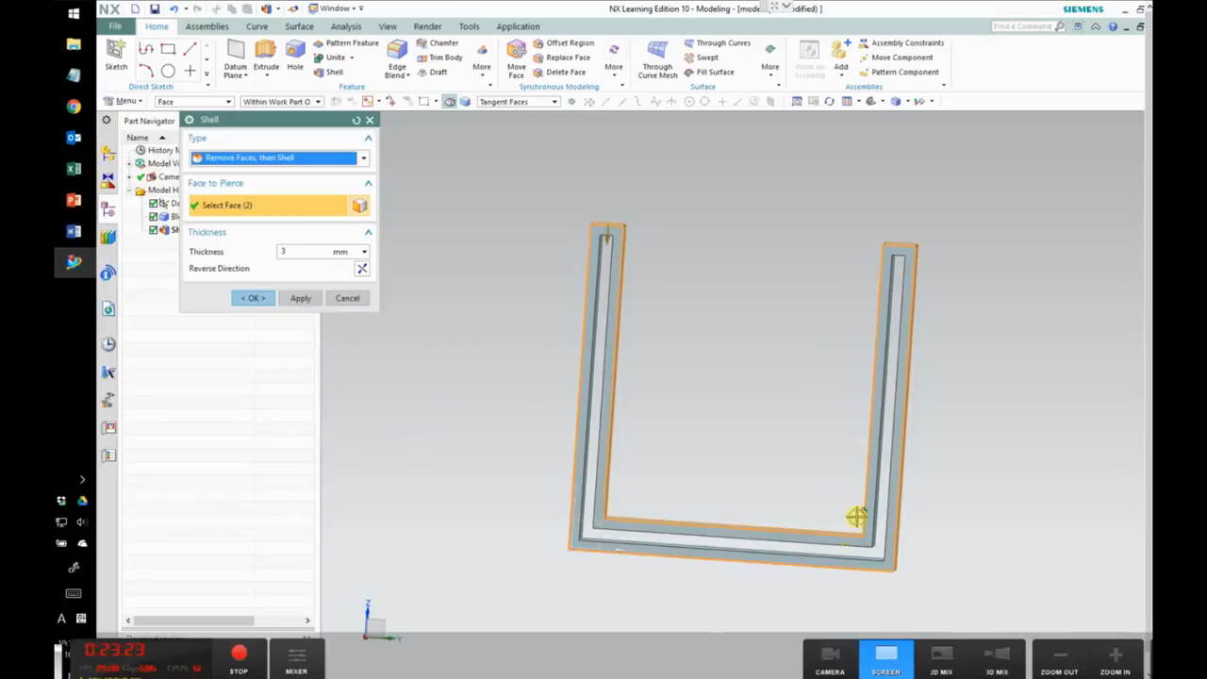
pyautogui.moveTo(713, 346); pyautogui.dragTo(860, 318, button='middle')
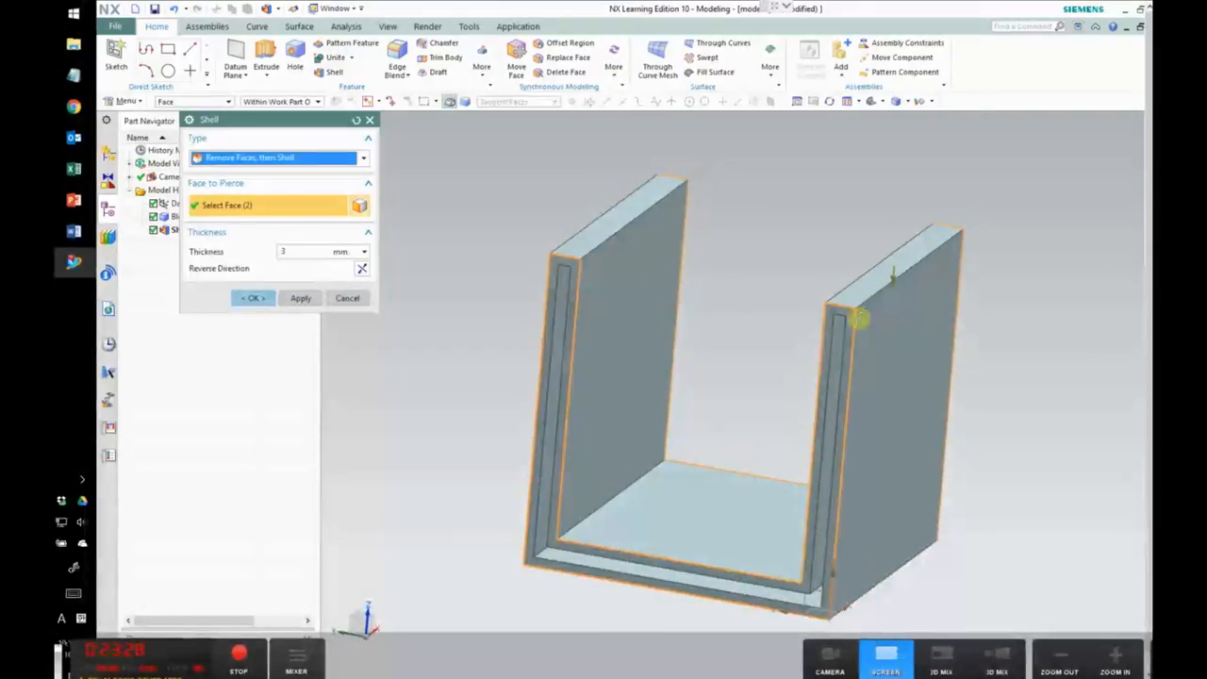
pyautogui.click(253, 298)
# Step: Switch to PowerPoint and go to the Shell - exercise slide to check the part's shape and settings
pyautogui.hotkey('alt', 'Tab')
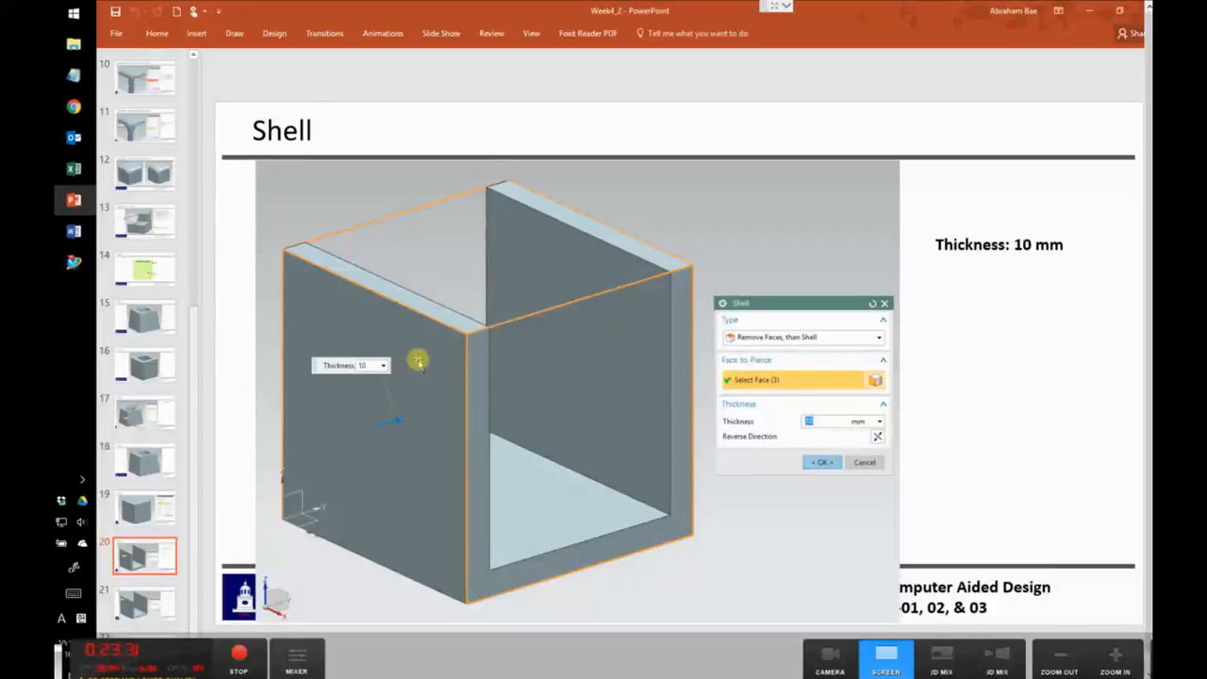
pyautogui.scroll(-1, 496, 349)
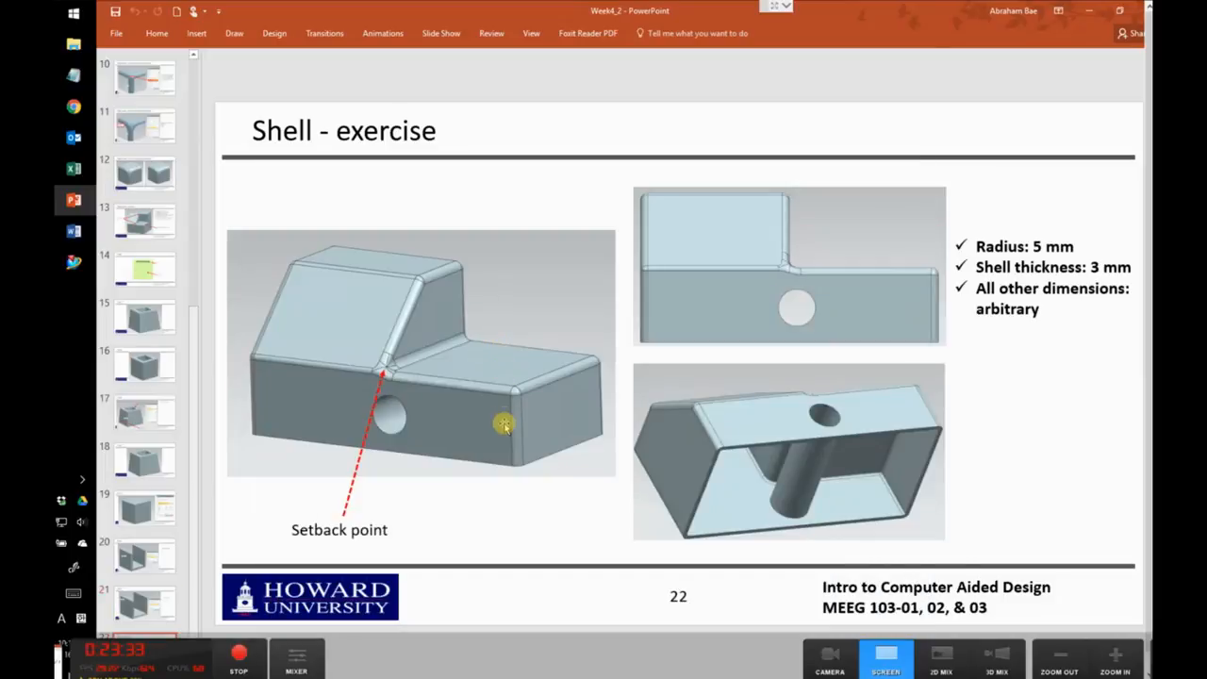
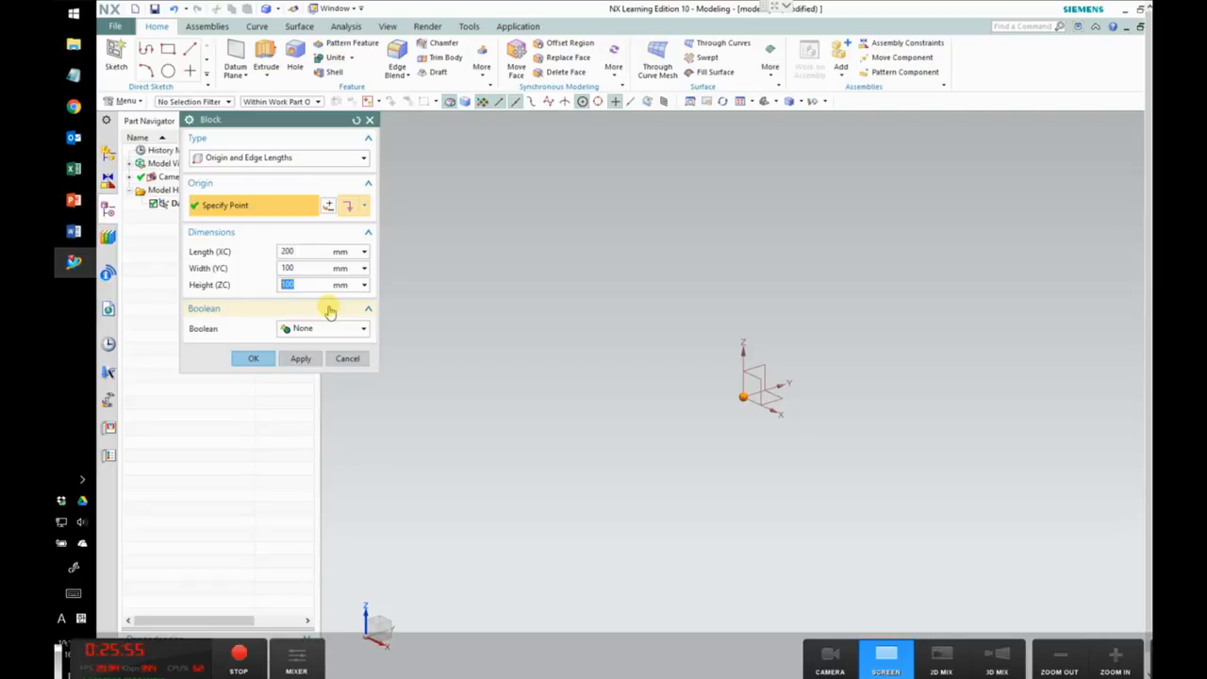
# Step: Create a 200 x 100 x 100 mm block at the origin and leave the Block command without adding a second one
pyautogui.click(300, 360)
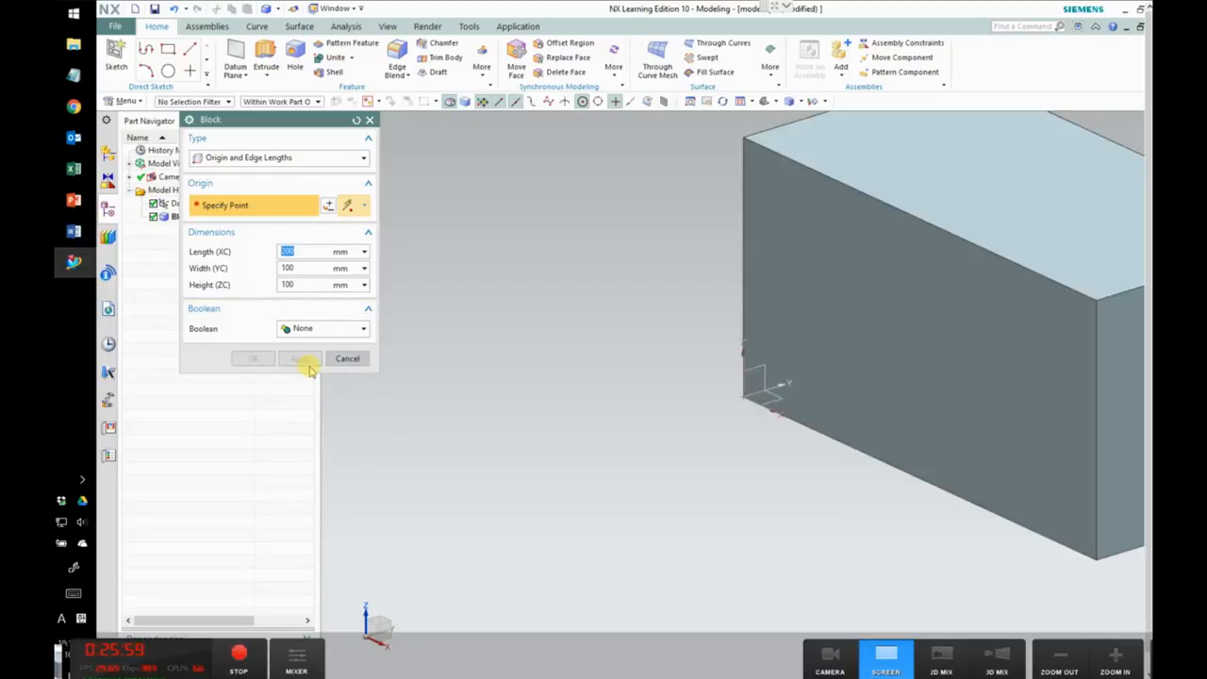
pyautogui.click(304, 285)
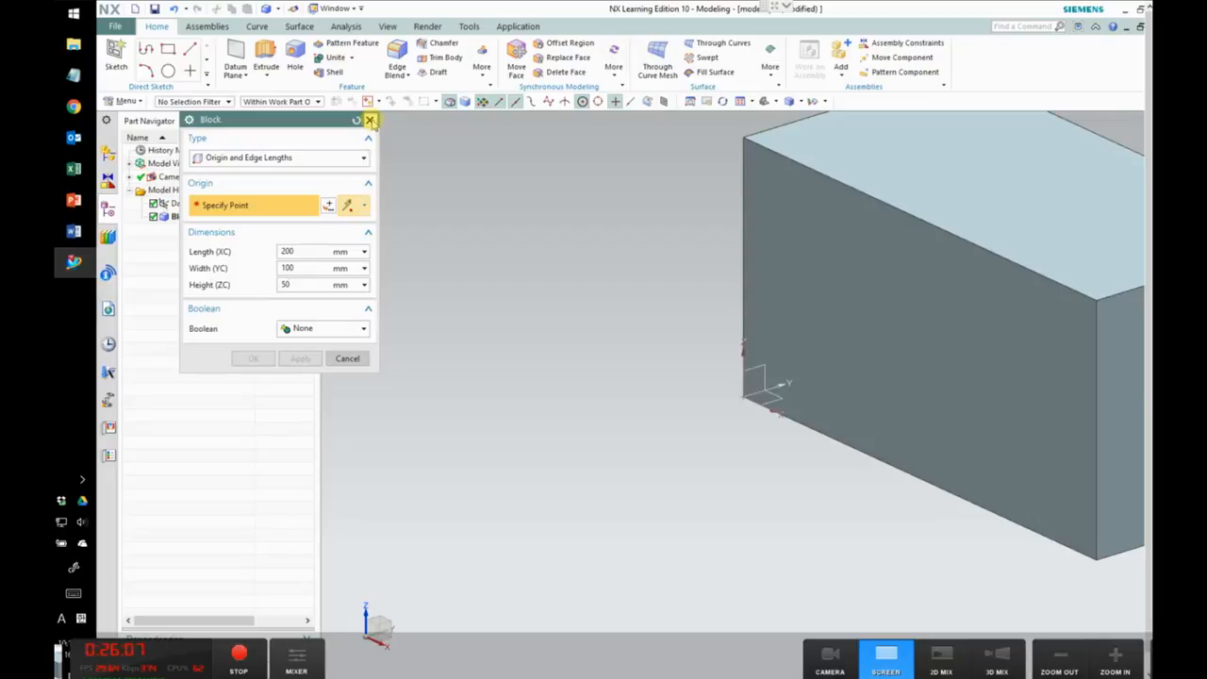
pyautogui.click(370, 120)
# Step: Edit the block and set its height to 50 mm
pyautogui.doubleClick(188, 216)
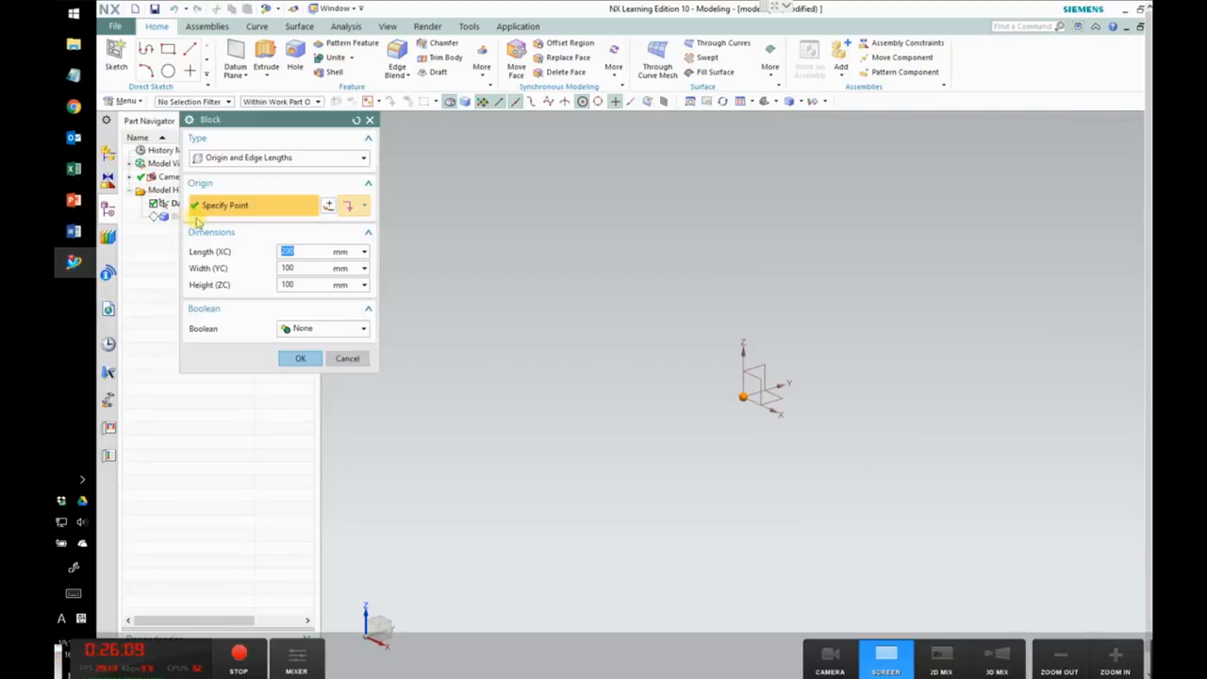
pyautogui.click(290, 285)
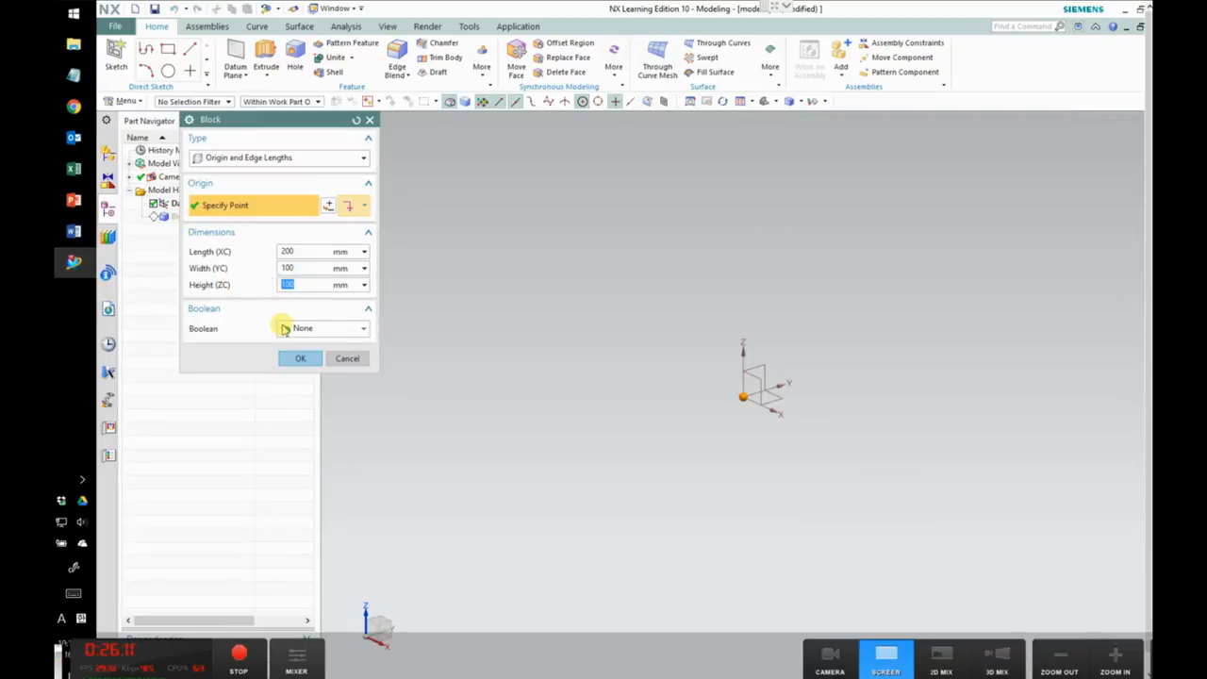
pyautogui.write('50')
pyautogui.press('Tab')
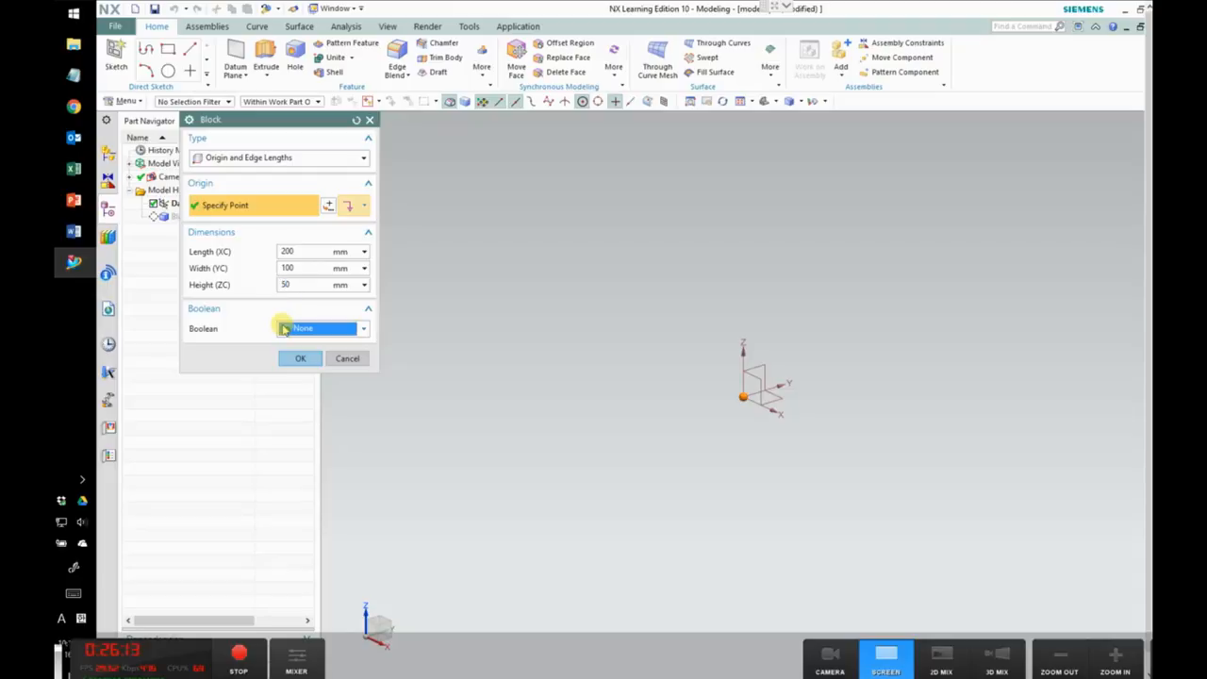
pyautogui.click(300, 359)
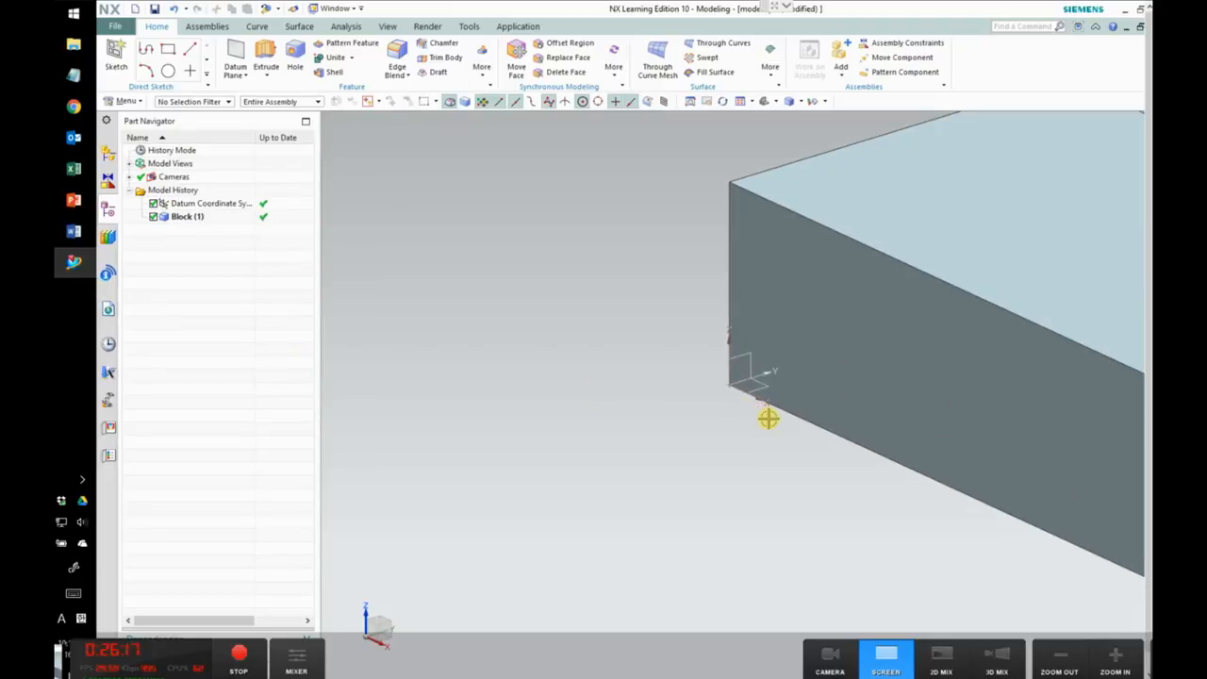
# Step: Check the exercise slide in PowerPoint, return to NX and set the block's height to 100 mm
pyautogui.hotkey('alt', 'Tab')
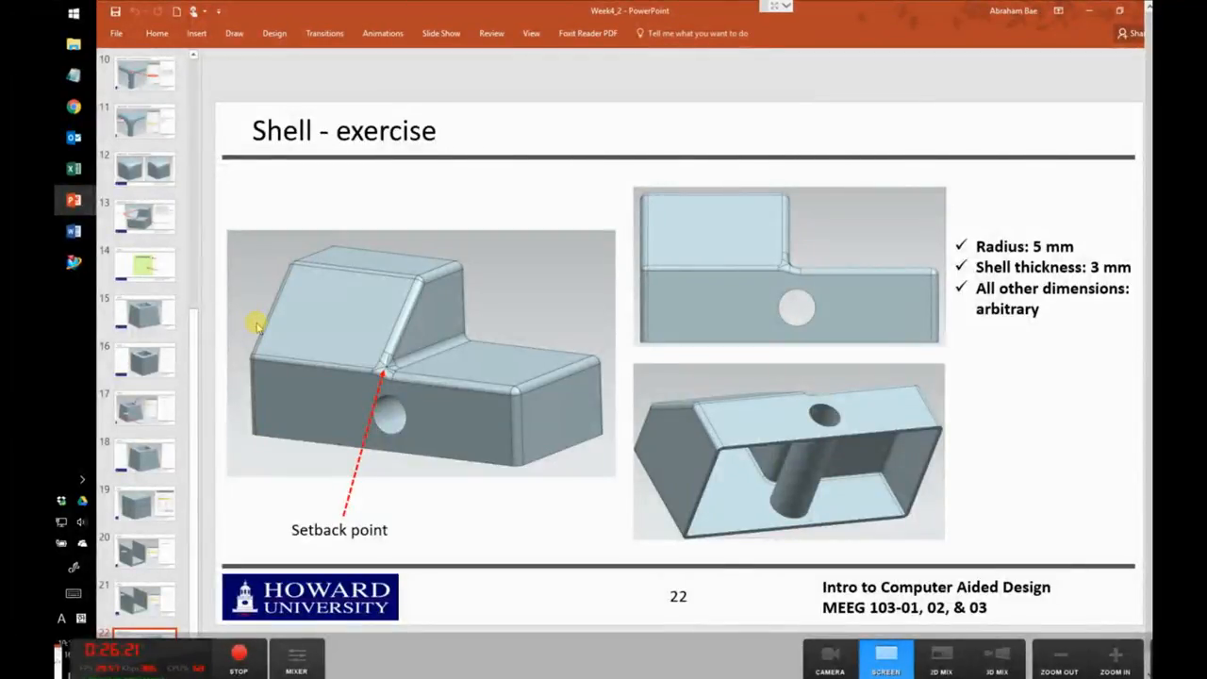
pyautogui.hotkey('alt', 'Tab')
pyautogui.click(186, 217)
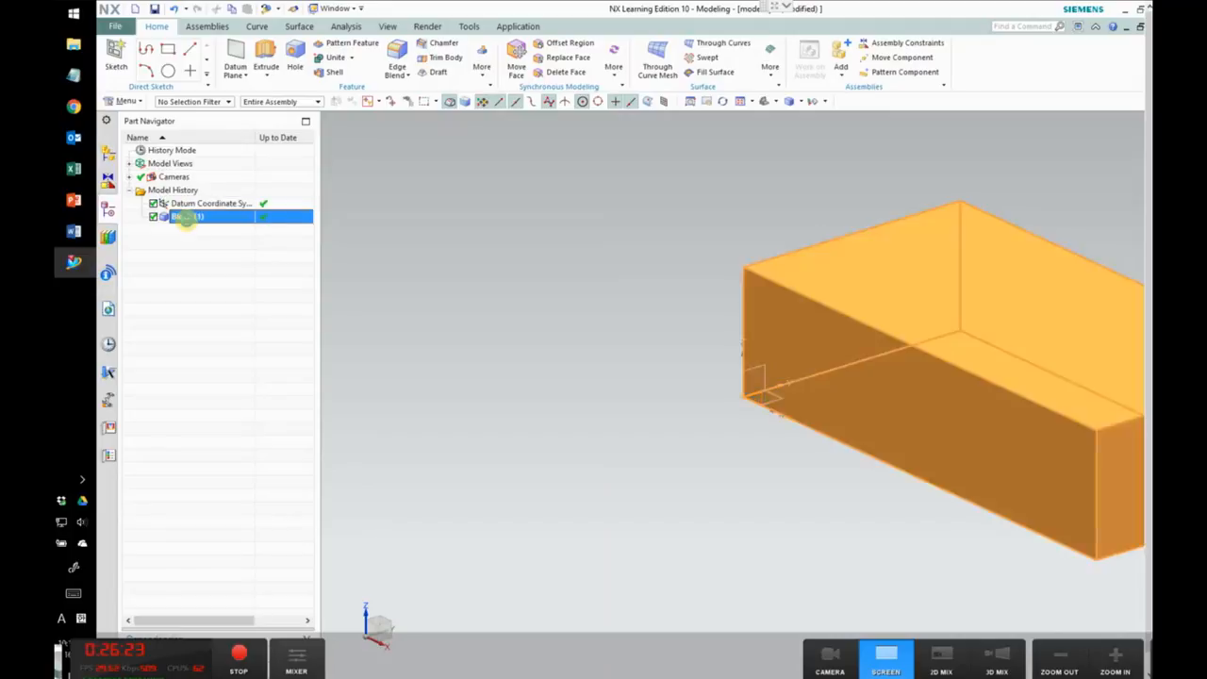
pyautogui.doubleClick(186, 217)
pyautogui.doubleClick(296, 285)
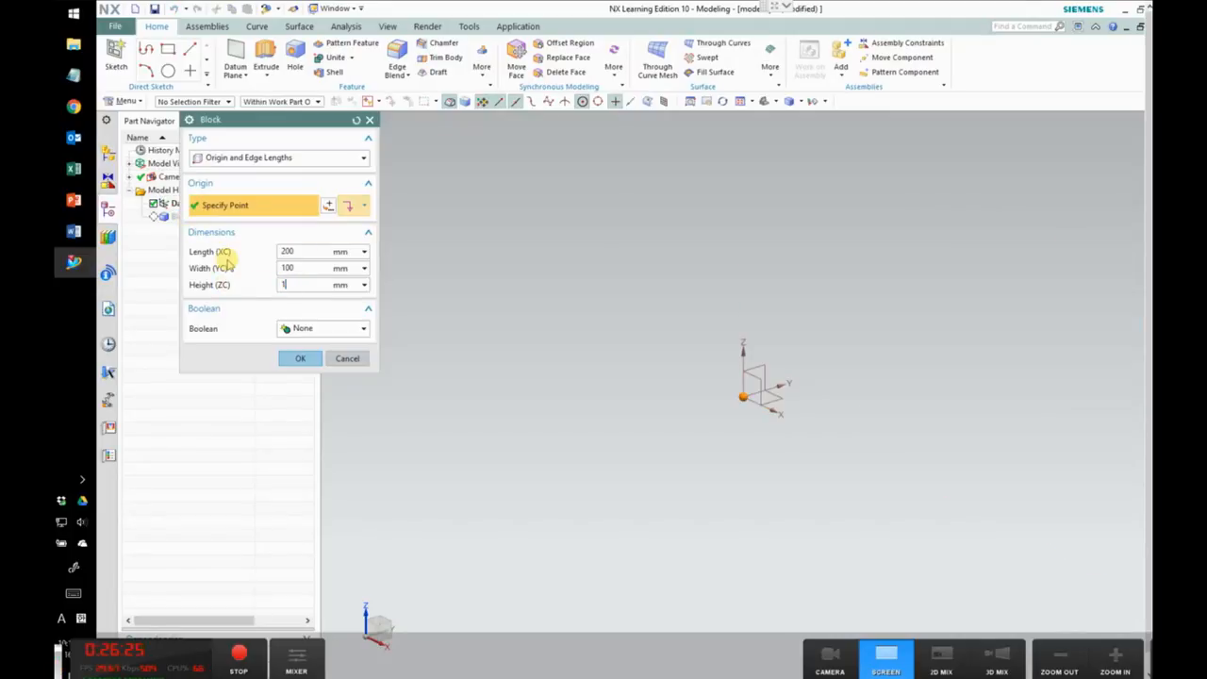
pyautogui.click(300, 358)
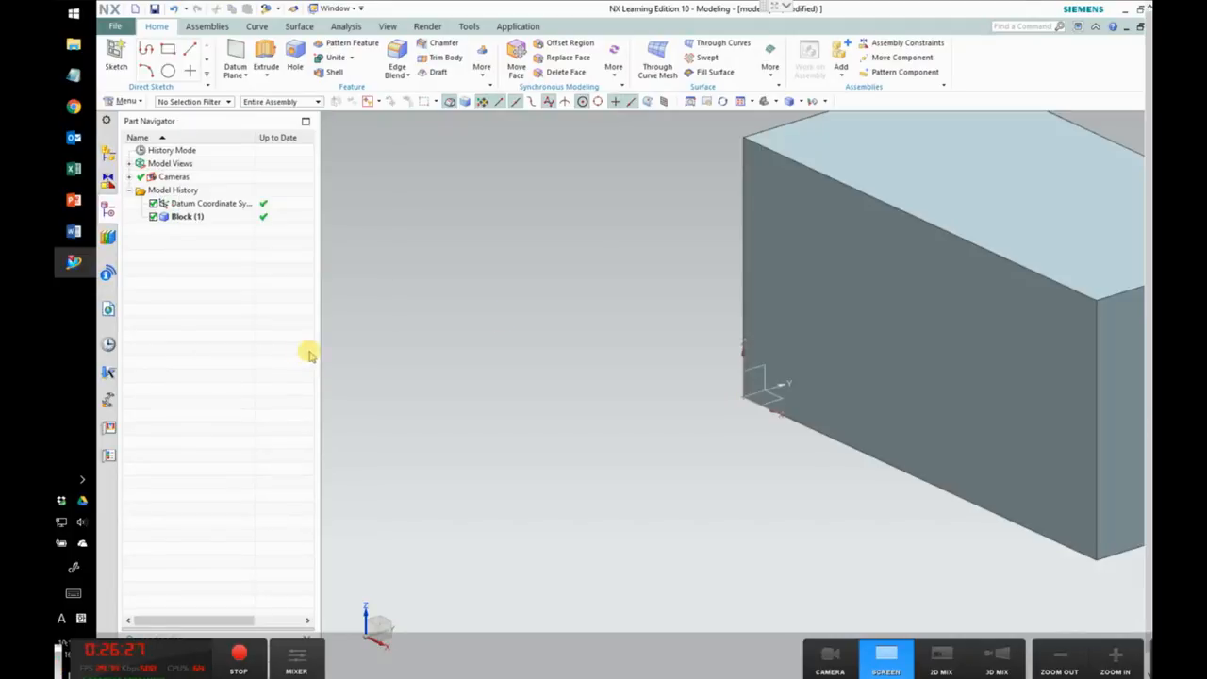
pyautogui.scroll(5, 899, 351)
pyautogui.scroll(-7, 903, 352)
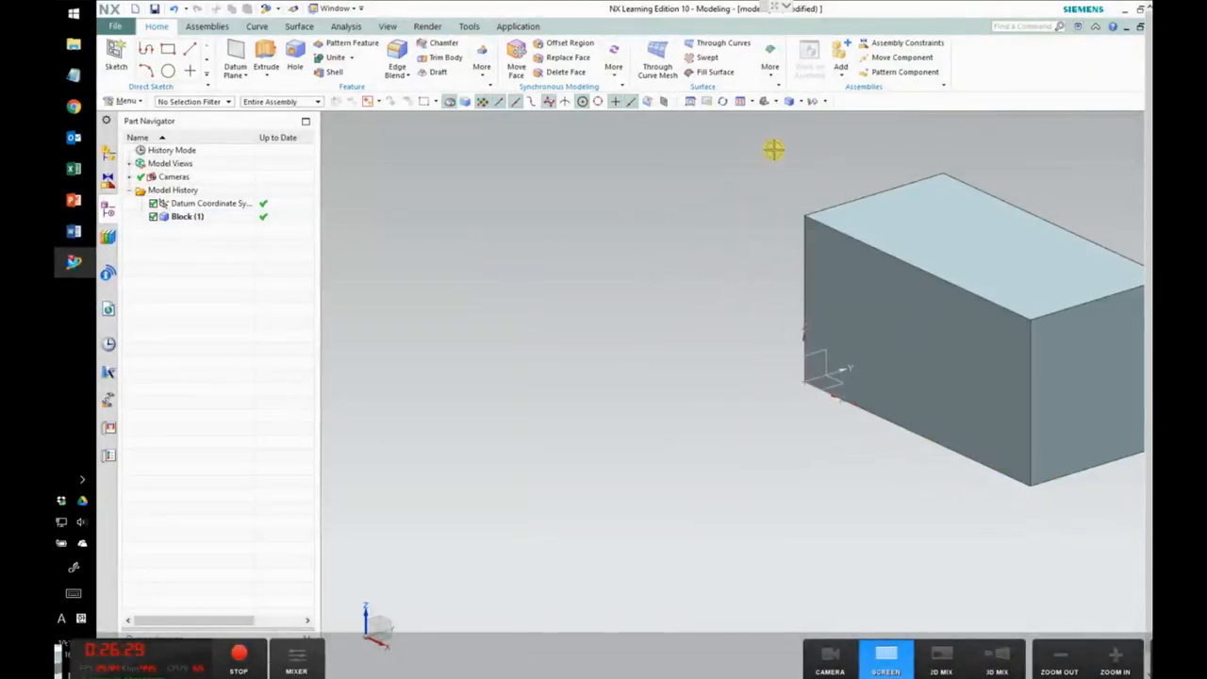
pyautogui.click(742, 102)
pyautogui.click(948, 397)
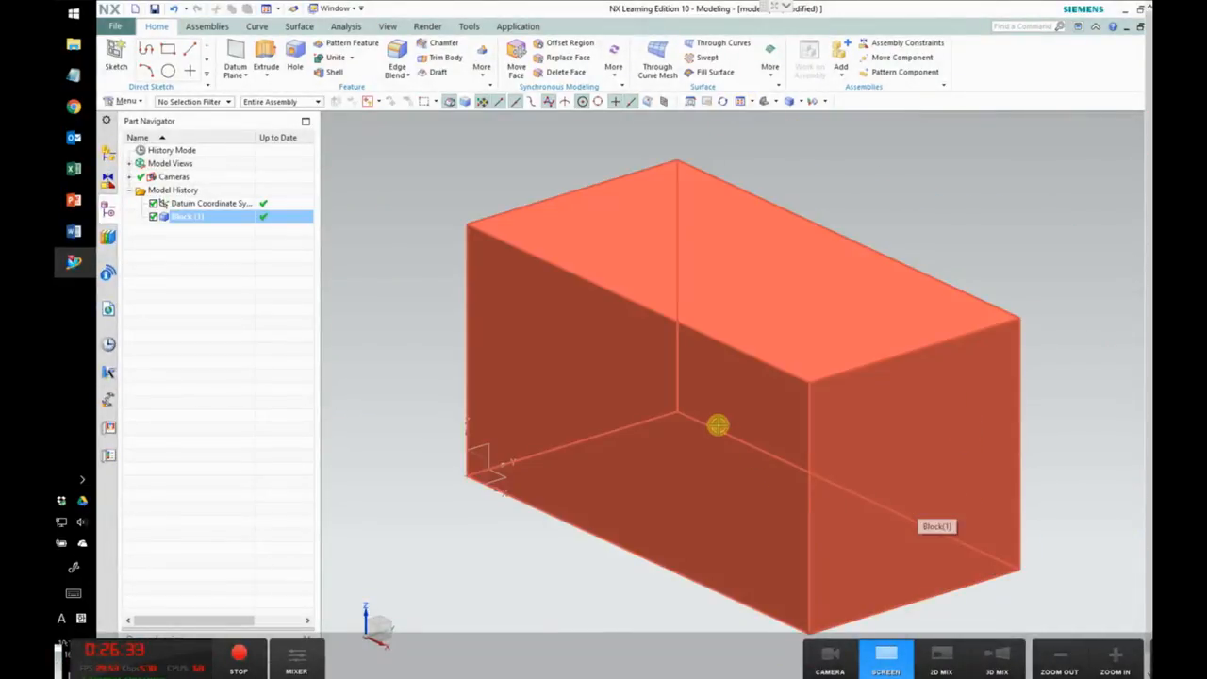
pyautogui.click(959, 262)
pyautogui.click(732, 376)
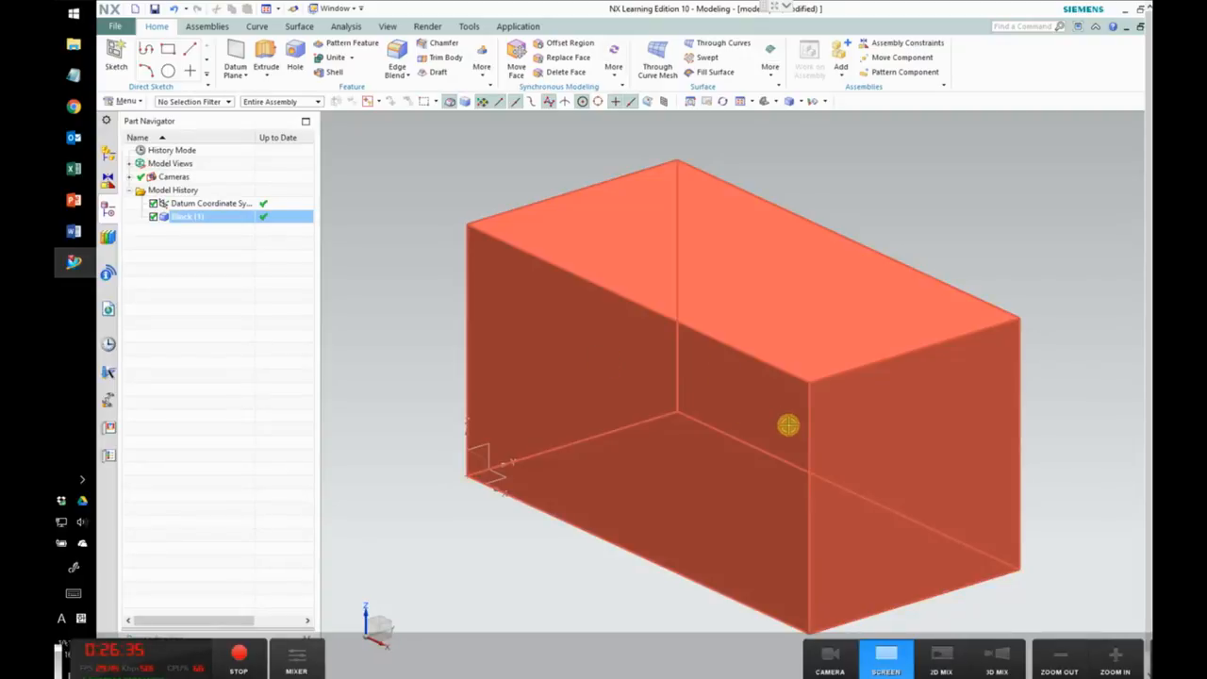
pyautogui.click(456, 463)
pyautogui.click(496, 254)
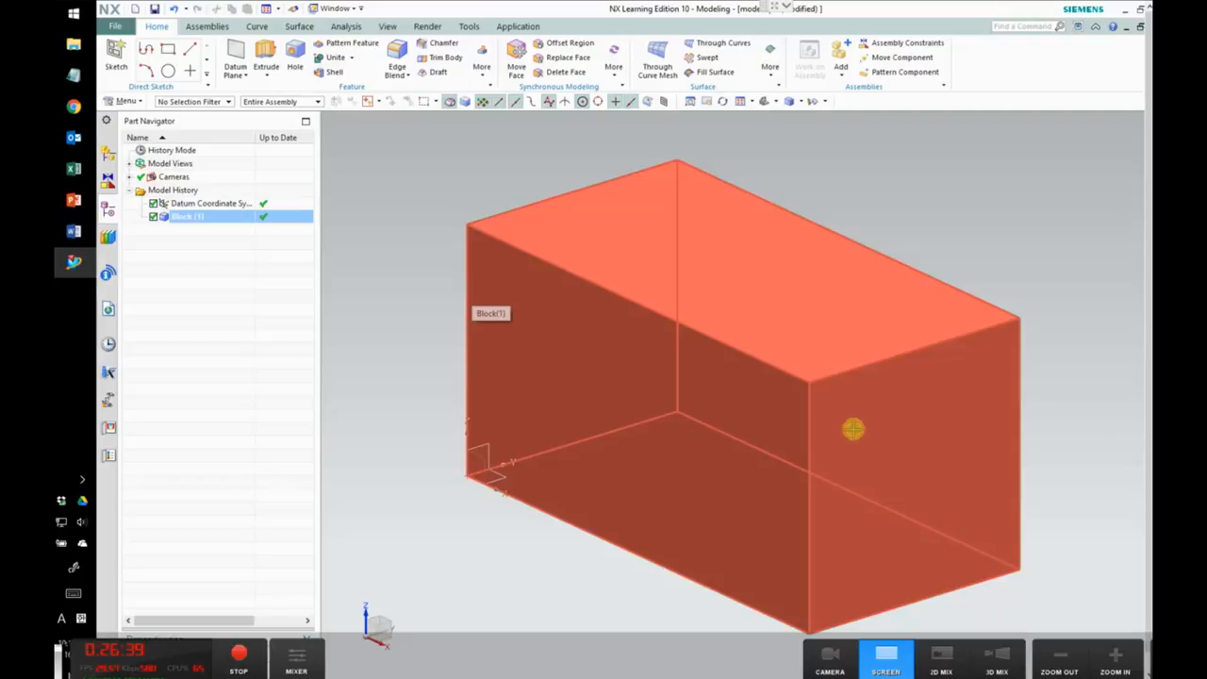
pyautogui.click(1075, 488)
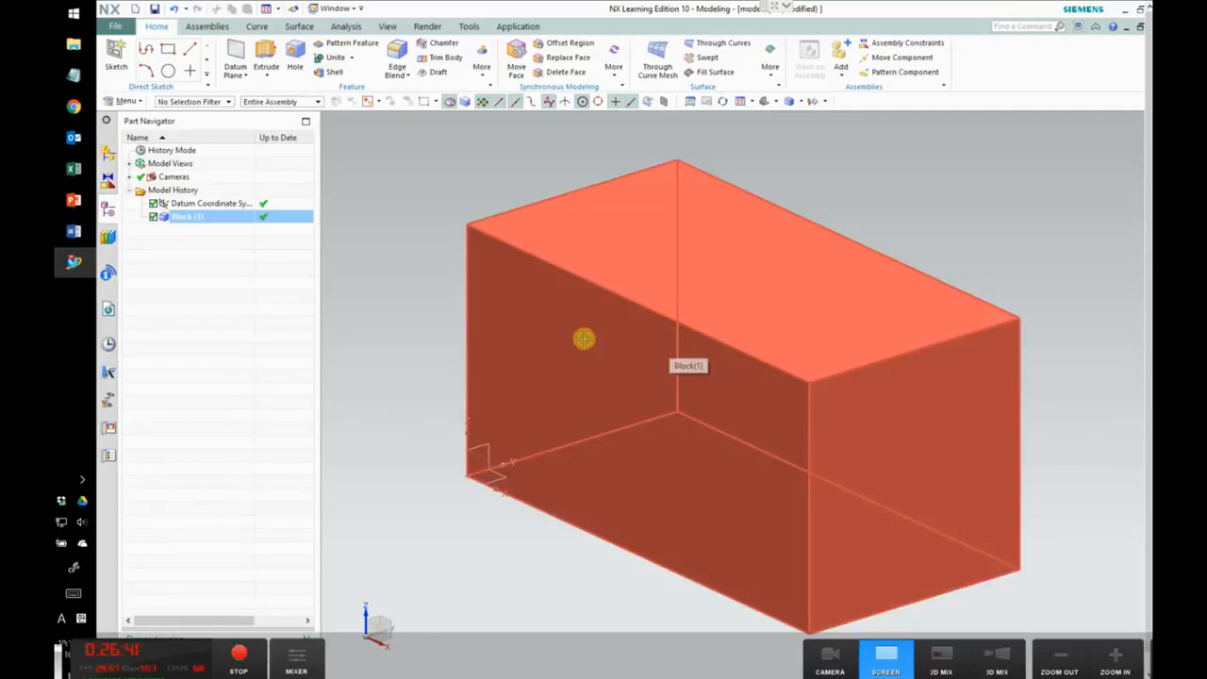
# Step: Start an Extrude section sketch on the block's long front face and draw a 100 x 50 mm rectangle from its upper far-end corner
pyautogui.click(266, 59)
pyautogui.click(621, 342)
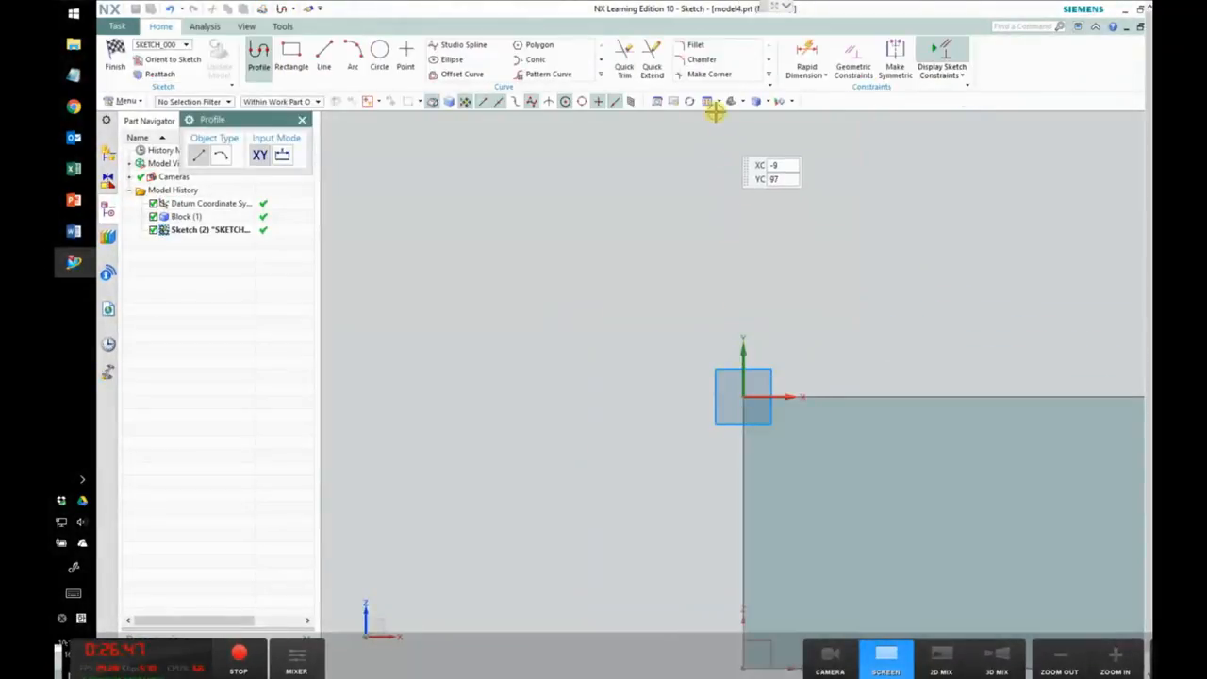
pyautogui.click(707, 101)
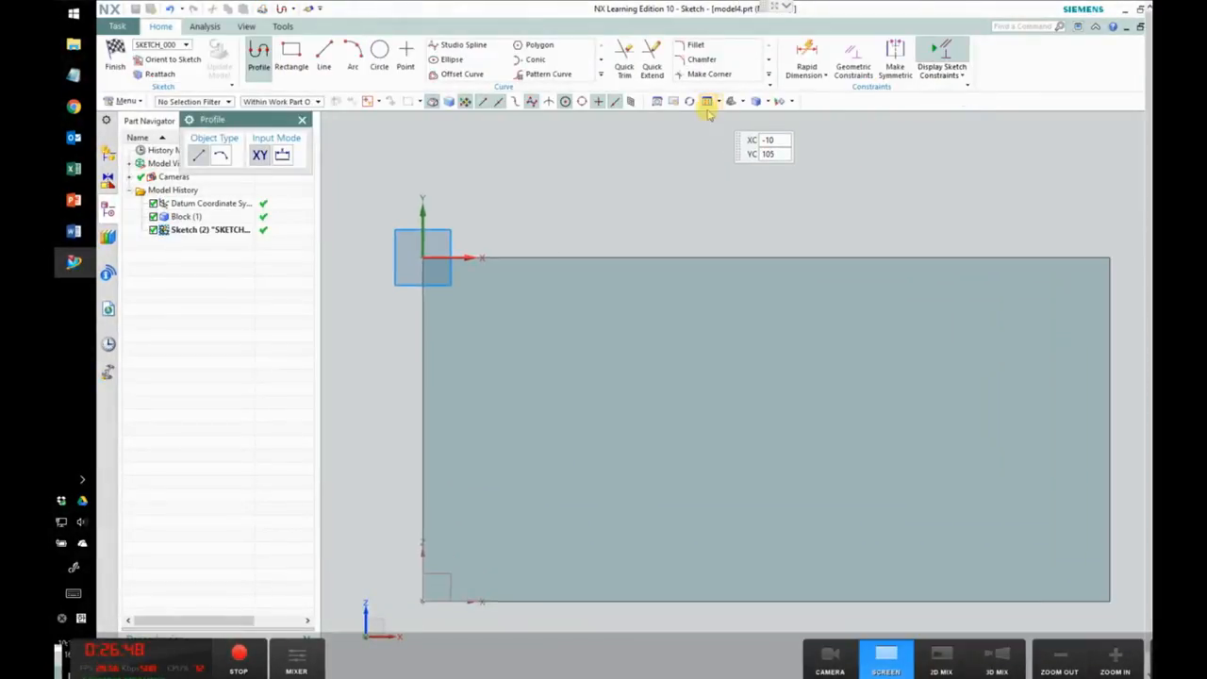
pyautogui.click(292, 58)
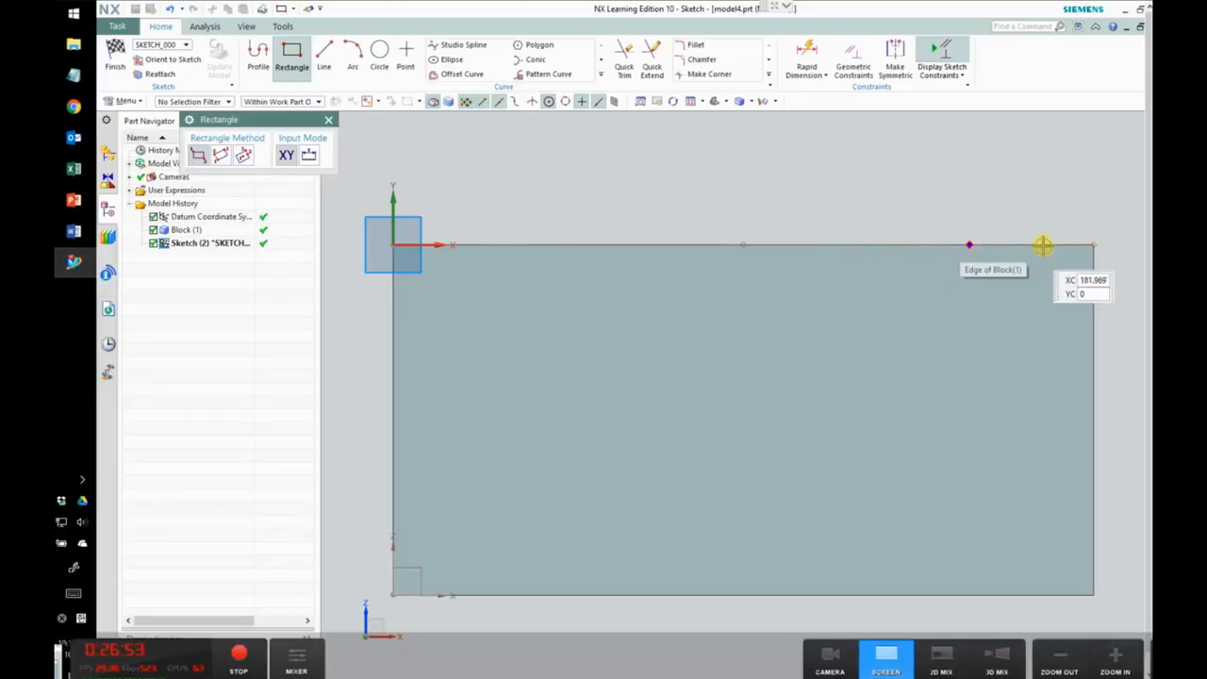
pyautogui.click(1092, 246)
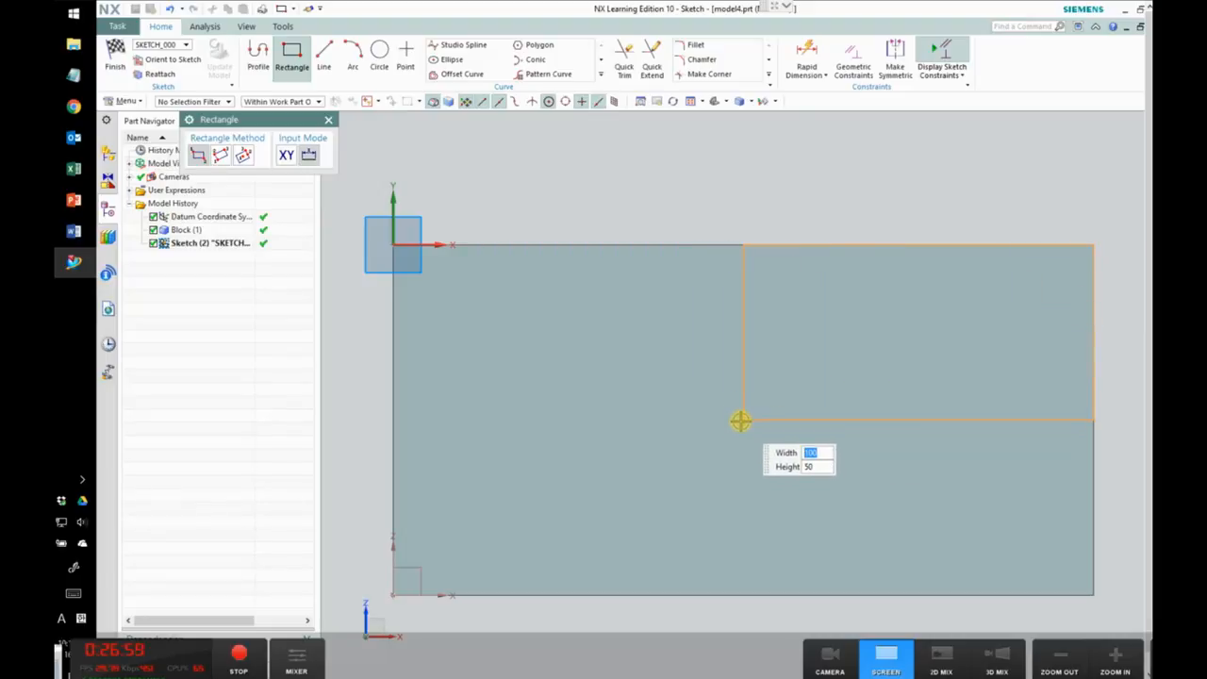
pyautogui.click(740, 421)
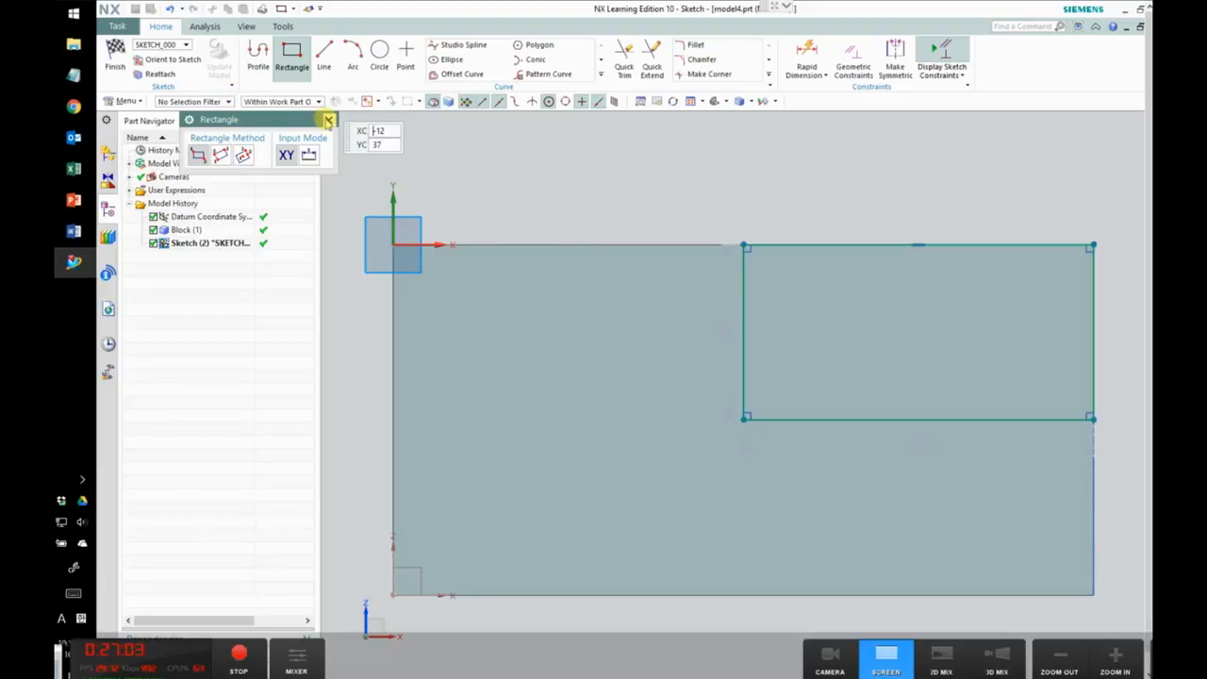
pyautogui.click(328, 120)
# Step: Finish the rectangle sketch and cancel the Extrude, choosing to save the sketch
pyautogui.click(114, 57)
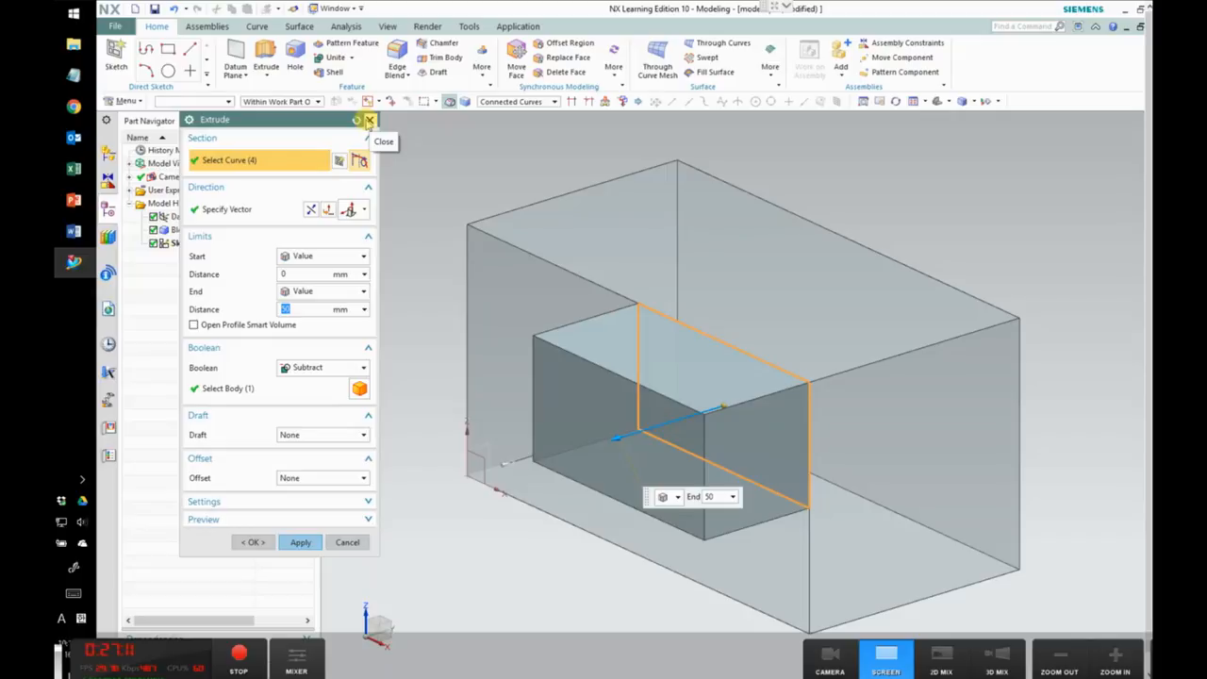
pyautogui.click(370, 121)
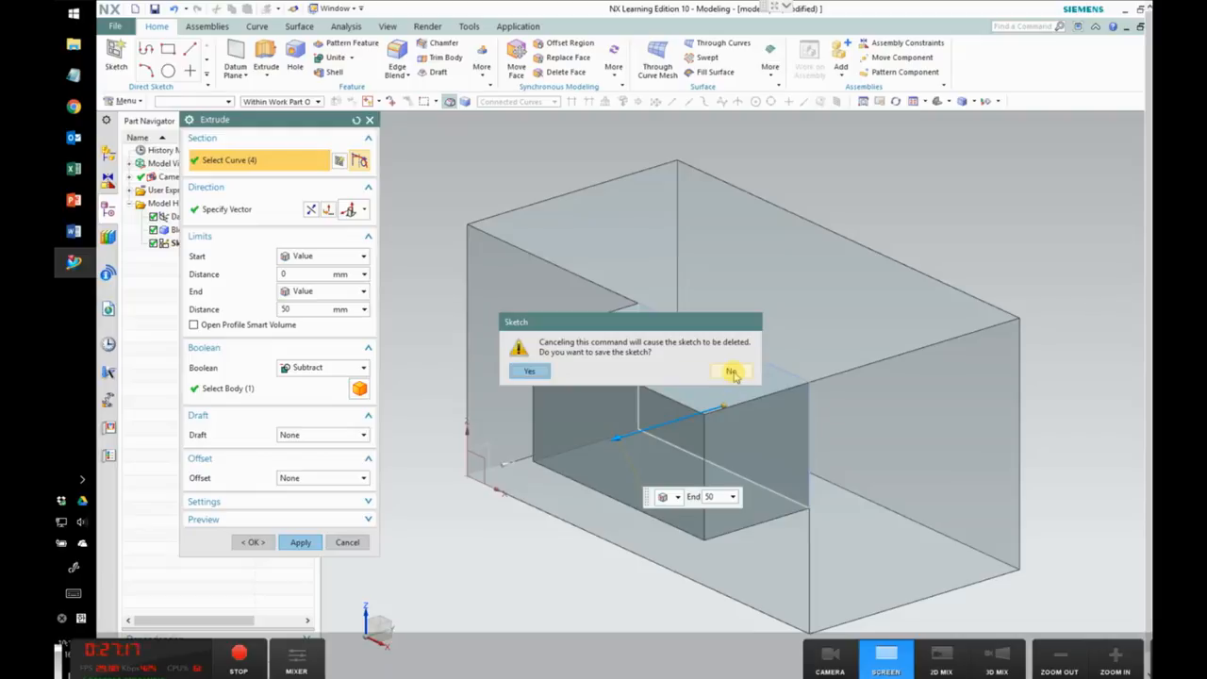
pyautogui.click(539, 372)
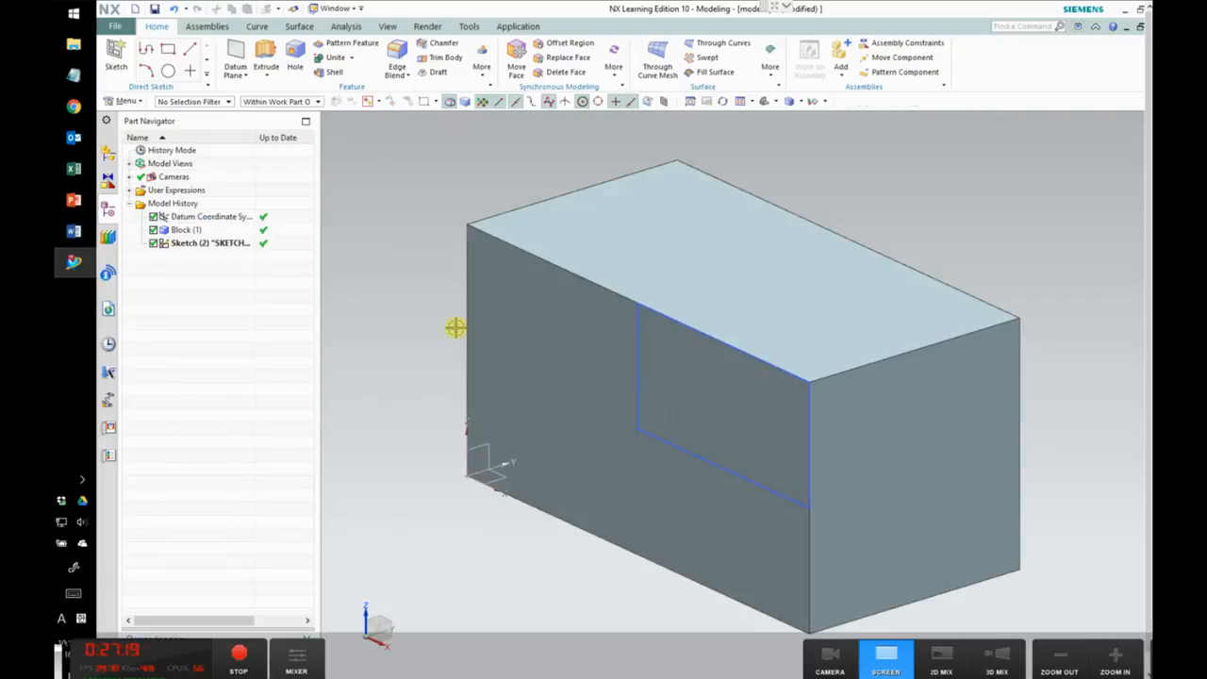
# Step: Reopen the saved rectangle sketch and add Rapid Dimensions for the rectangle's width and height
pyautogui.doubleClick(225, 243)
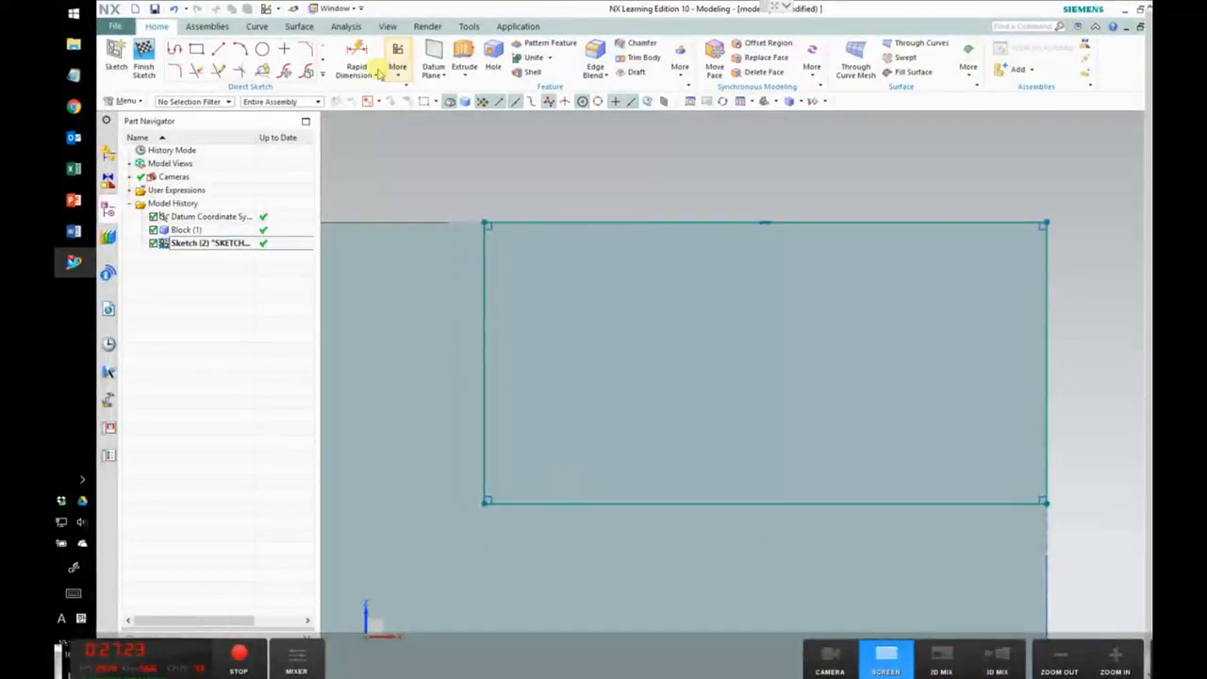
pyautogui.click(356, 59)
pyautogui.click(784, 508)
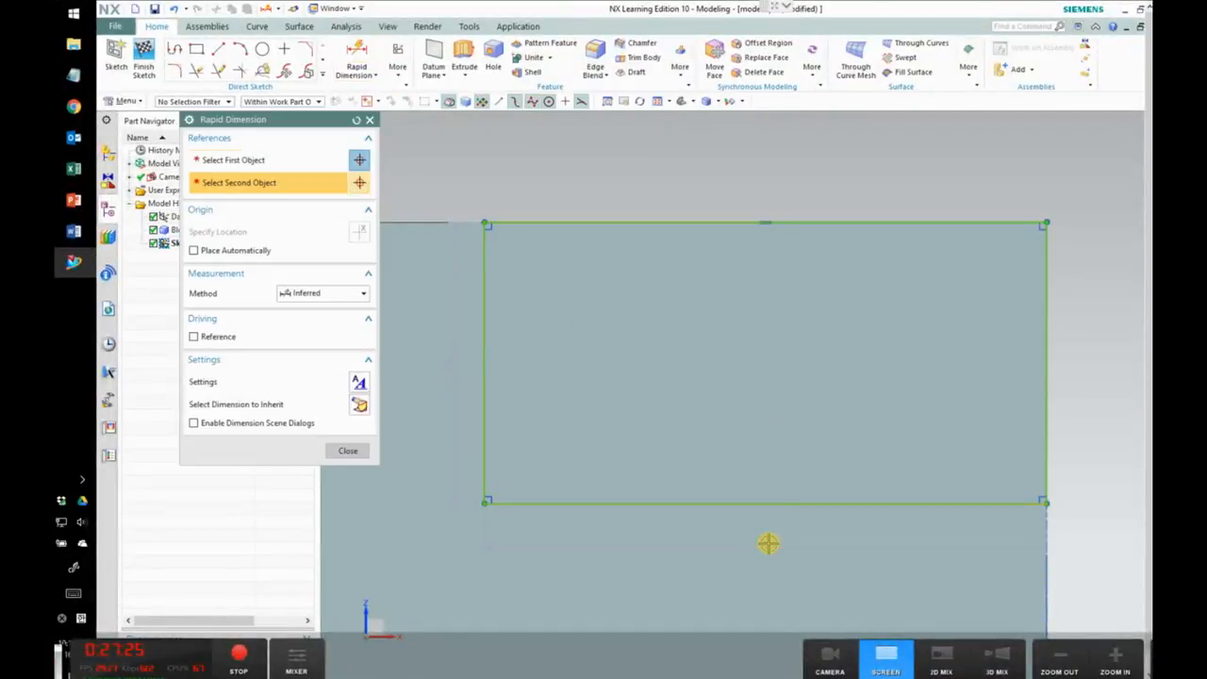
pyautogui.click(770, 542)
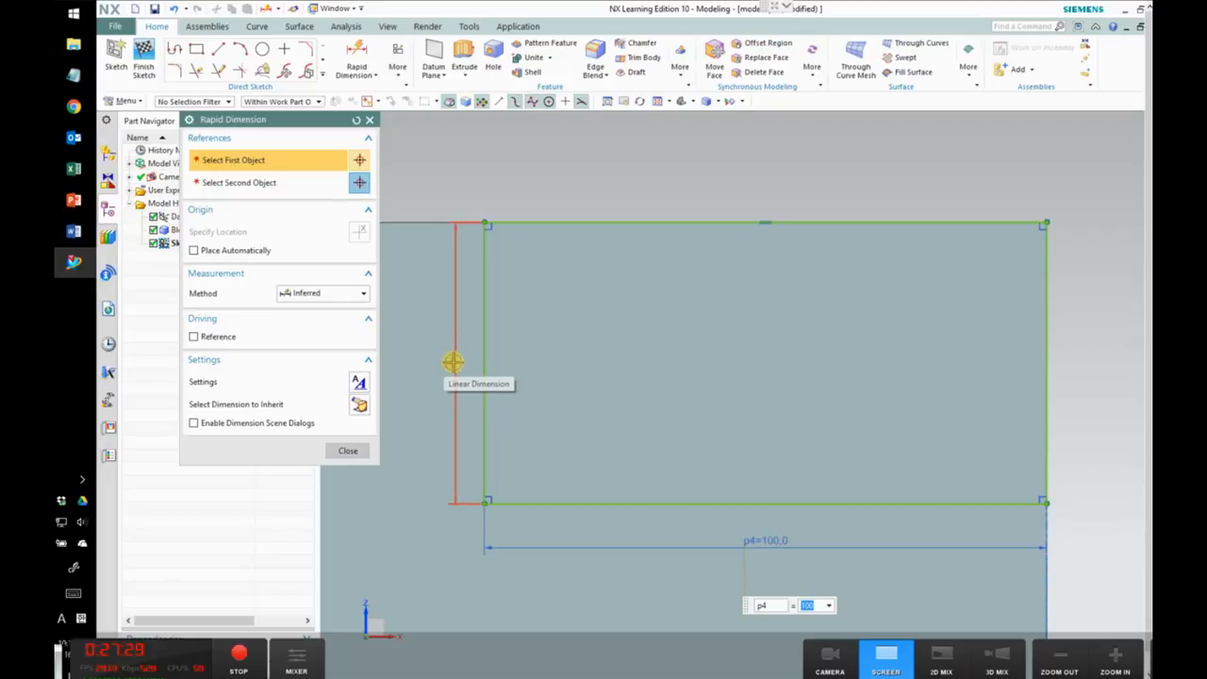
pyautogui.click(450, 363)
pyautogui.click(457, 359)
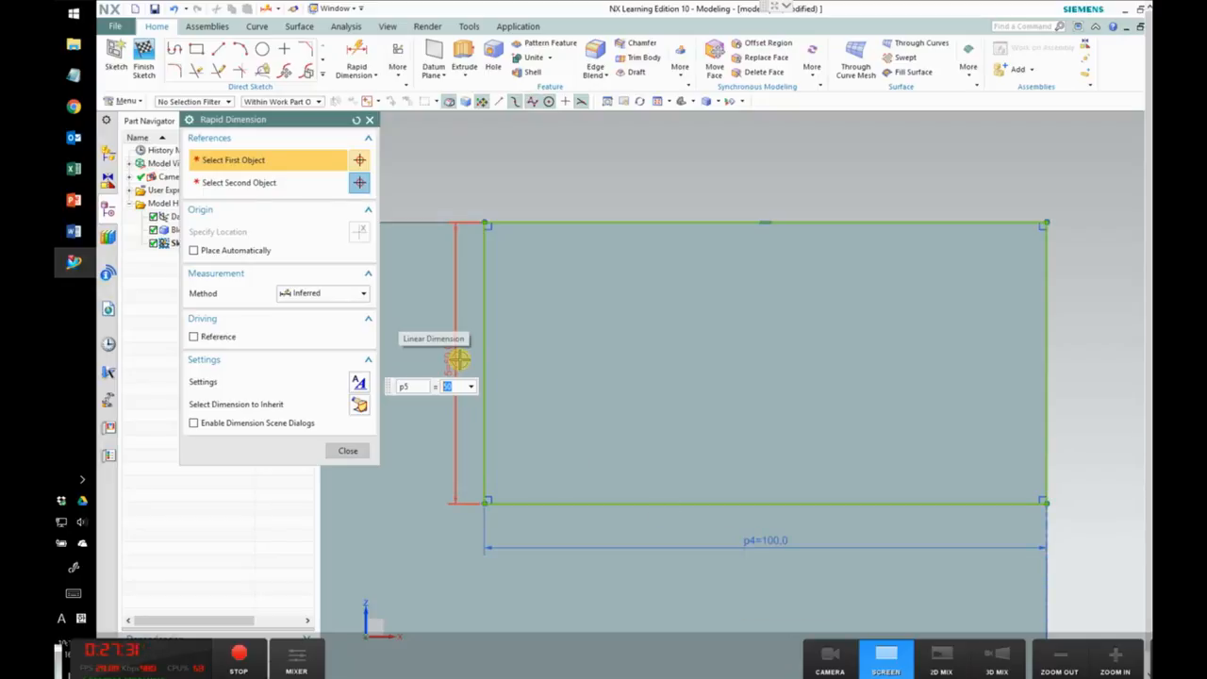
pyautogui.click(348, 451)
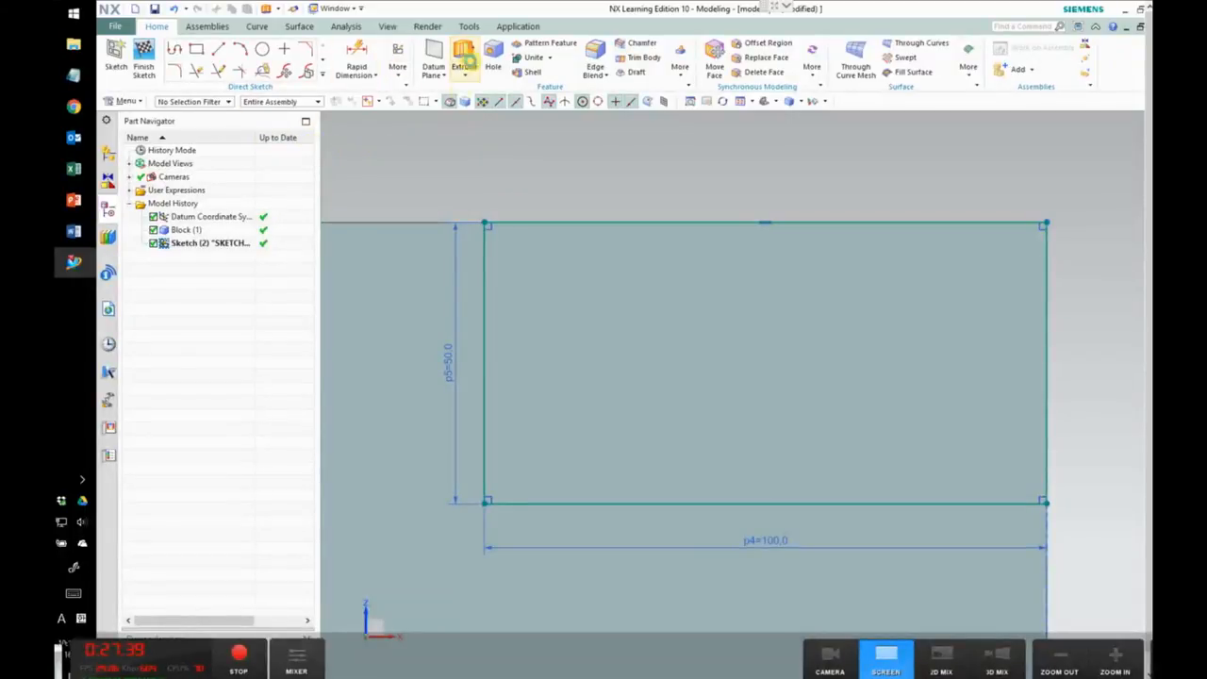
# Step: Extrude the rectangle as a Subtract in the reversed direction, Through All, to cut the upper step out of the block
pyautogui.click(464, 59)
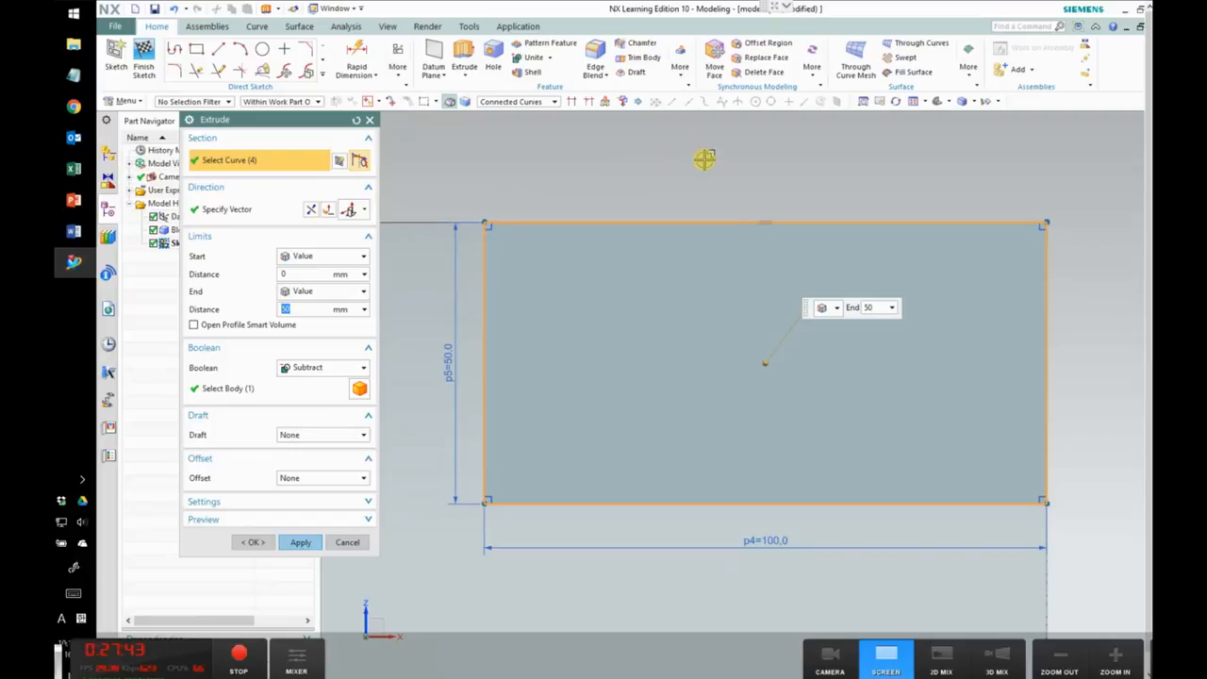
pyautogui.moveTo(714, 164); pyautogui.dragTo(681, 198, button='middle')
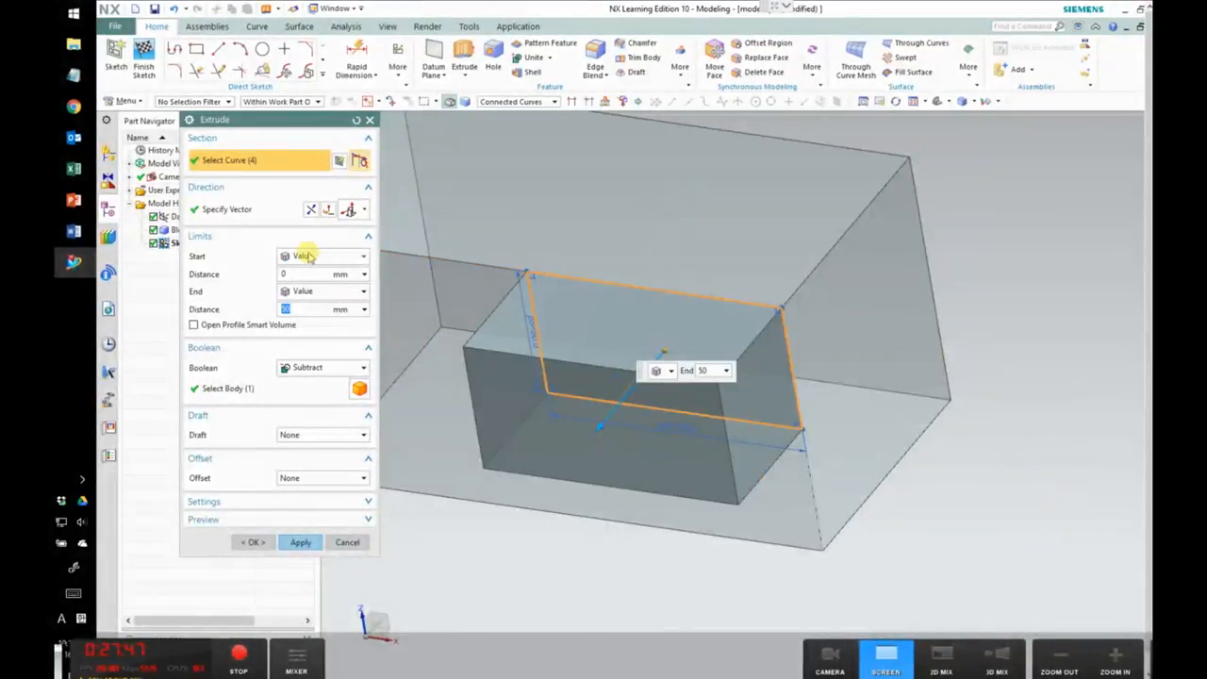
pyautogui.click(310, 210)
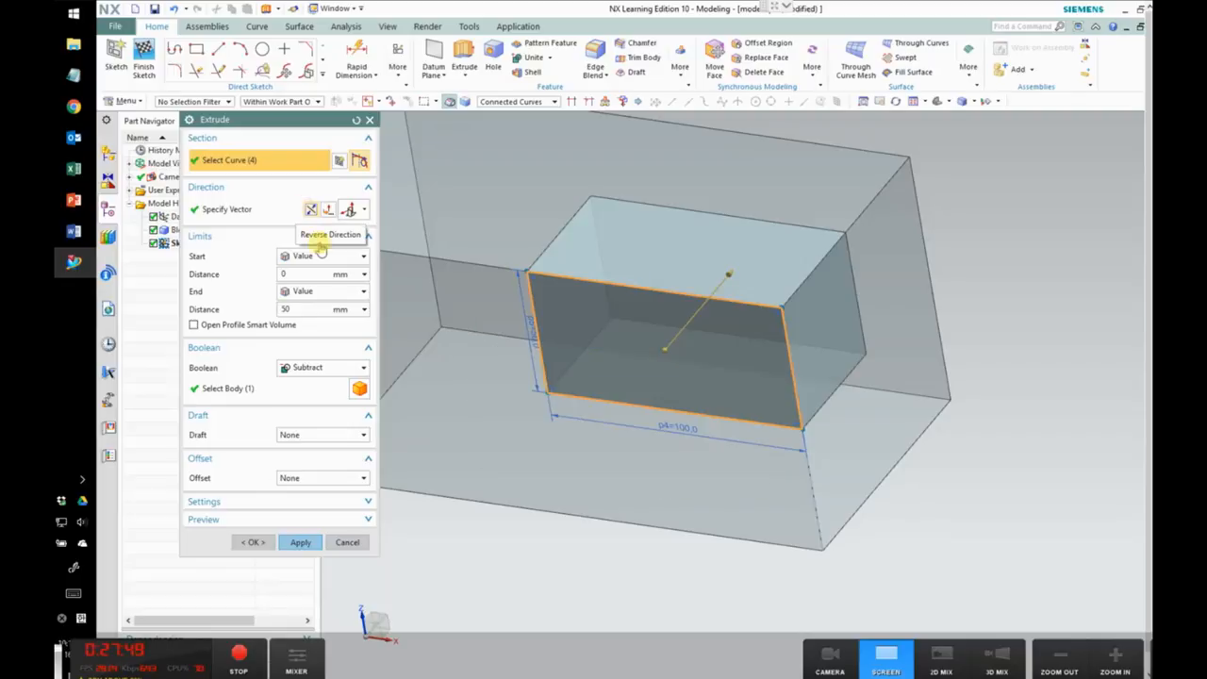
pyautogui.click(311, 292)
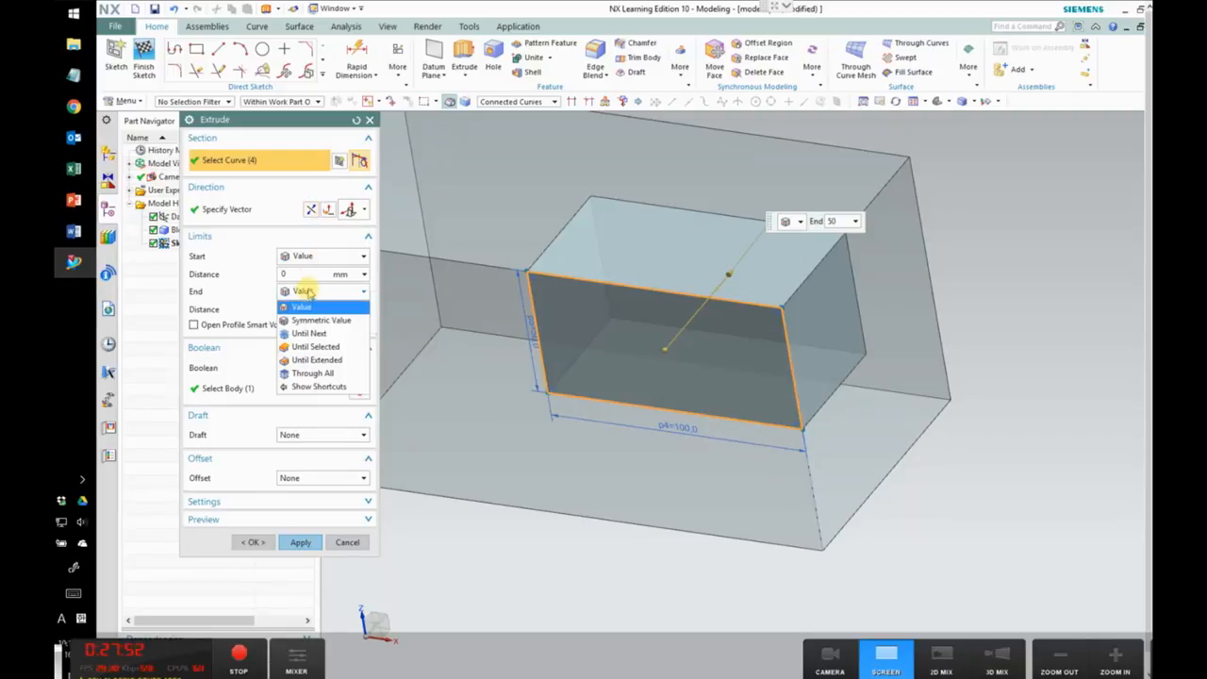
pyautogui.click(311, 374)
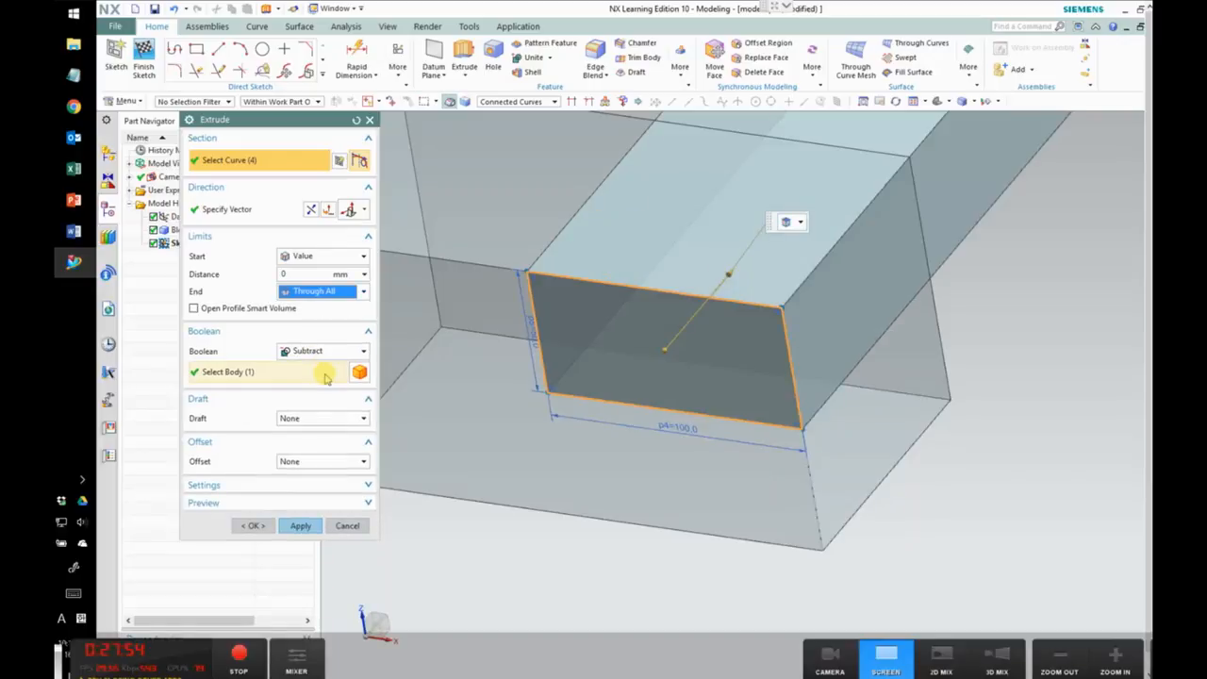
pyautogui.click(251, 526)
pyautogui.scroll(-3, 501, 493)
pyautogui.scroll(2, 501, 494)
pyautogui.scroll(-4, 501, 493)
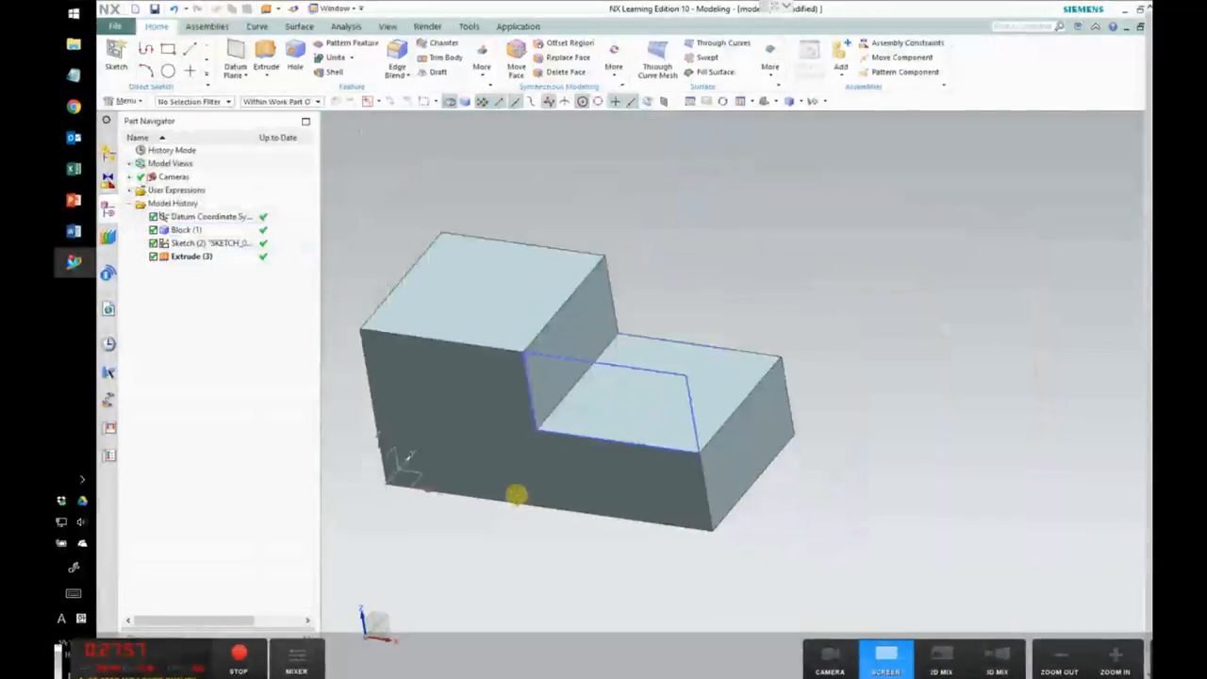
pyautogui.scroll(5, 342, 399)
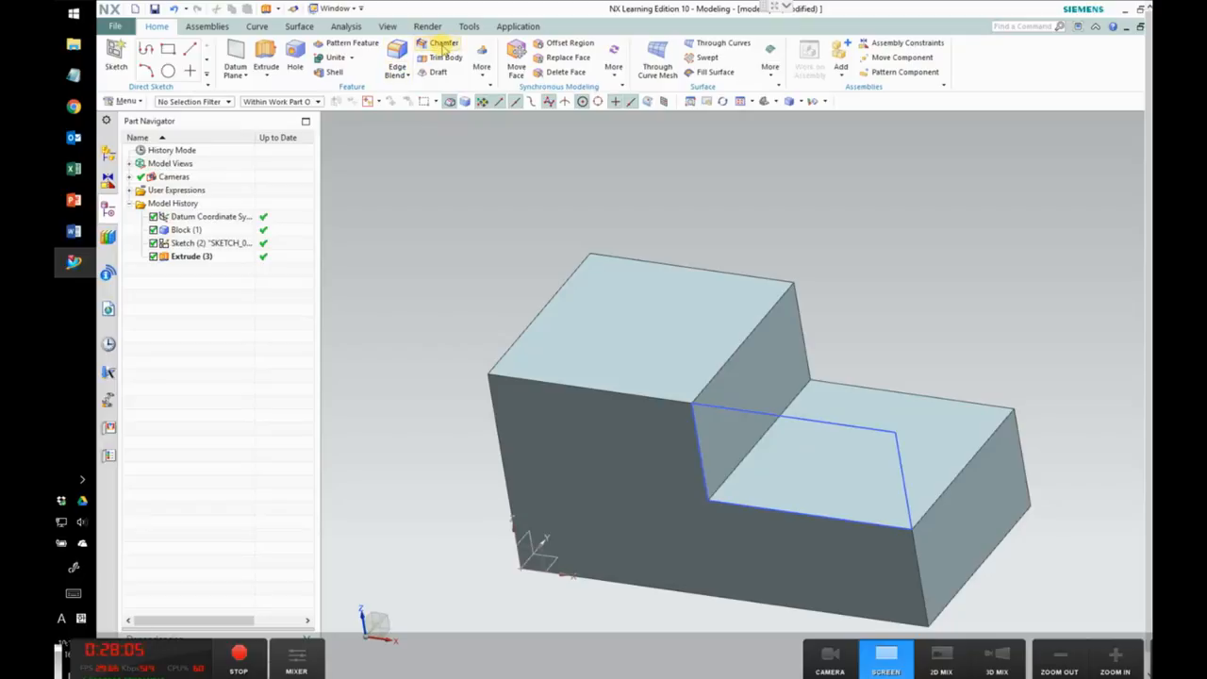
# Step: Chamfer the upper front edge of the raised part with a symmetric 50 mm distance
pyautogui.click(443, 43)
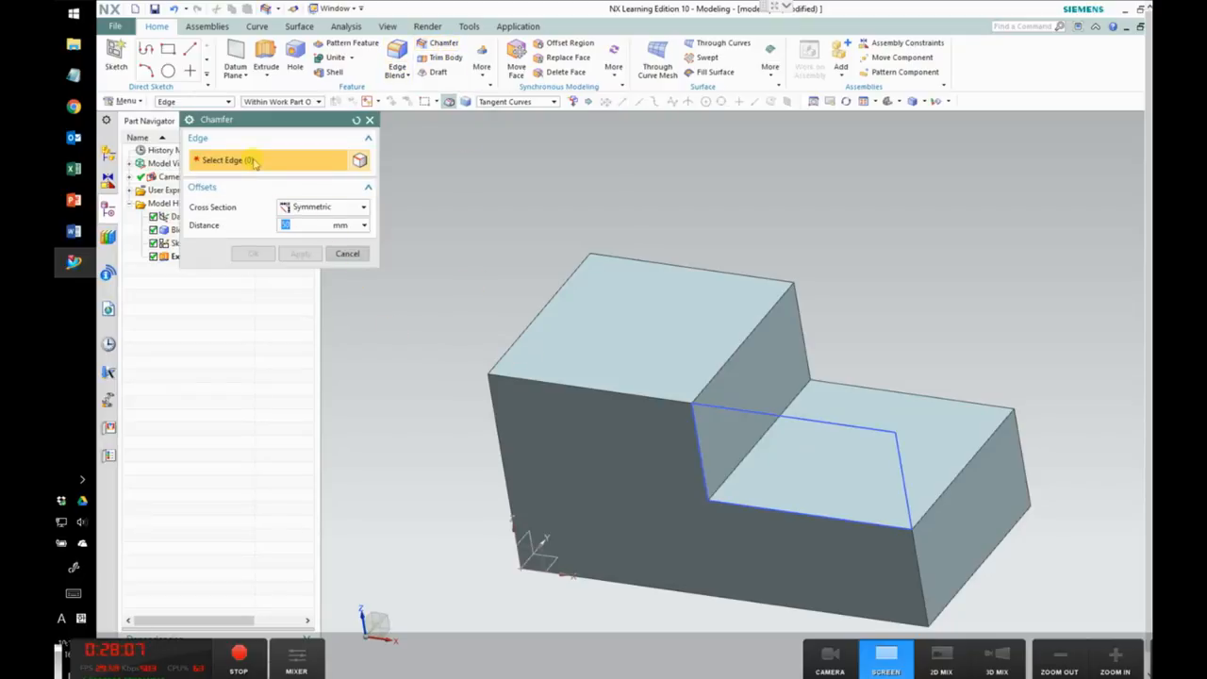
pyautogui.click(543, 382)
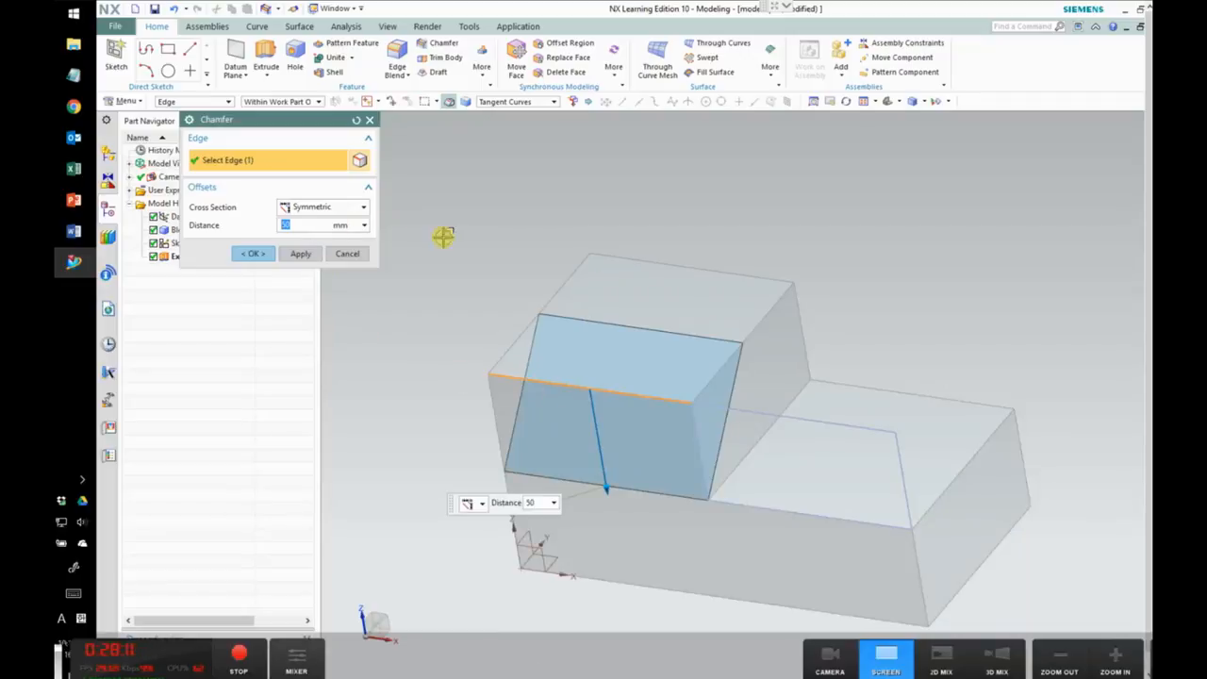
pyautogui.click(253, 252)
pyautogui.press('Escape')
pyautogui.moveTo(936, 341); pyautogui.dragTo(912, 290, button='middle')
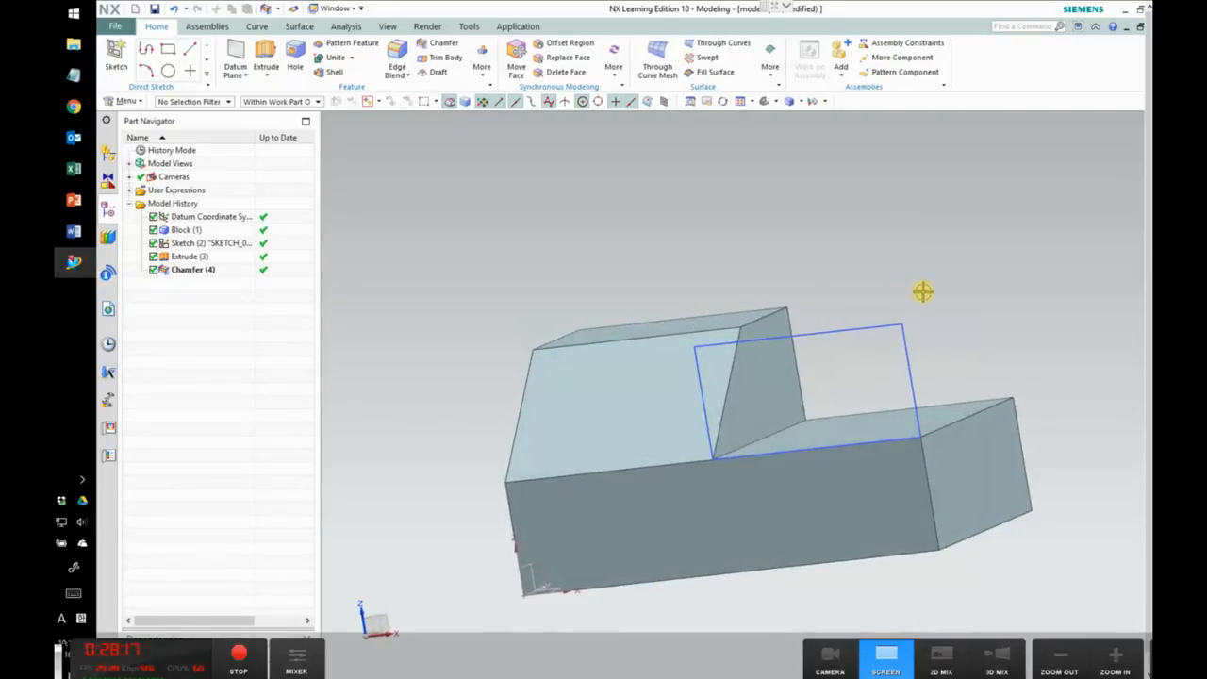
# Step: Check the Shell exercise slide in PowerPoint, return to NX and start a sketch on the long front face below the chamfer
pyautogui.hotkey('alt', 'Tab')
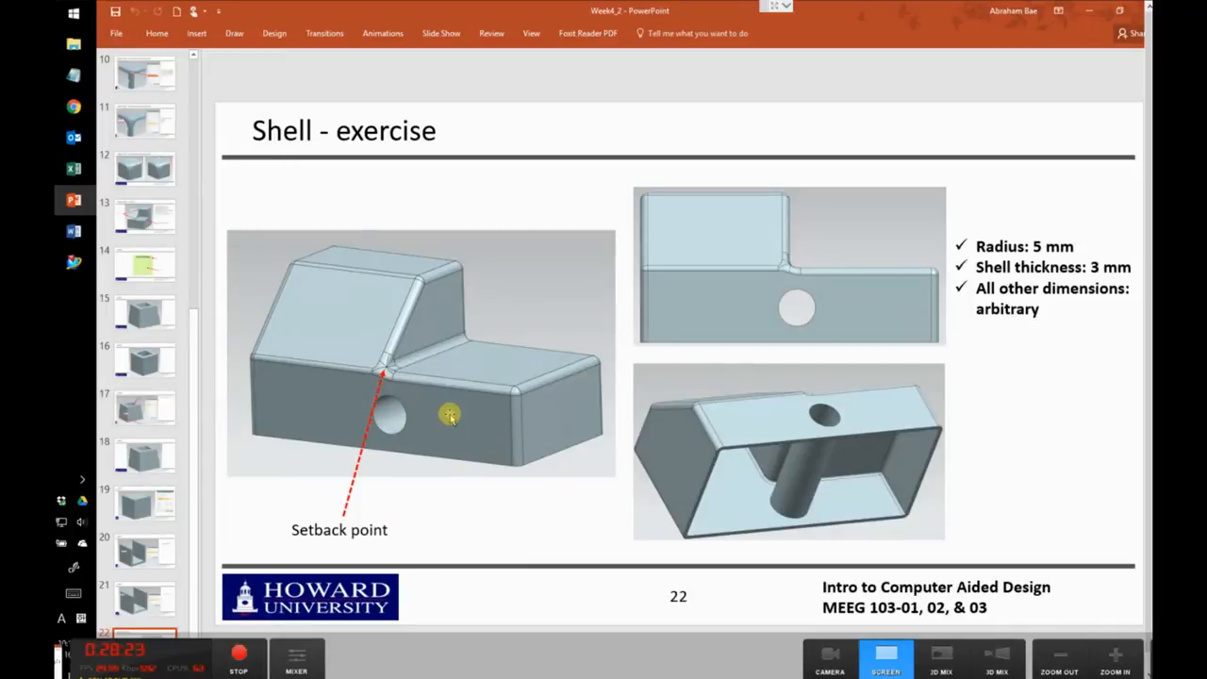
pyautogui.hotkey('alt', 'Tab')
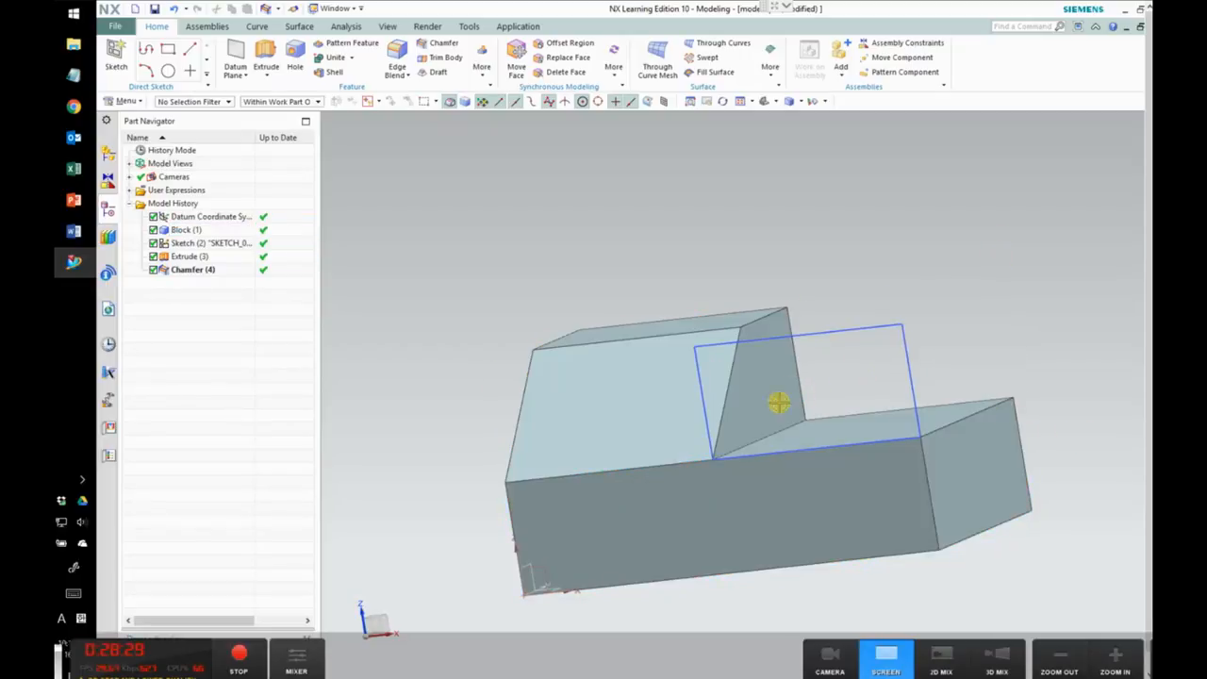
pyautogui.moveTo(833, 272)
pyautogui.mouseDown(button='middle')
pyautogui.moveTo(875, 232)
pyautogui.moveTo(893, 275)
pyautogui.moveTo(835, 279)
pyautogui.mouseUp(button='middle')
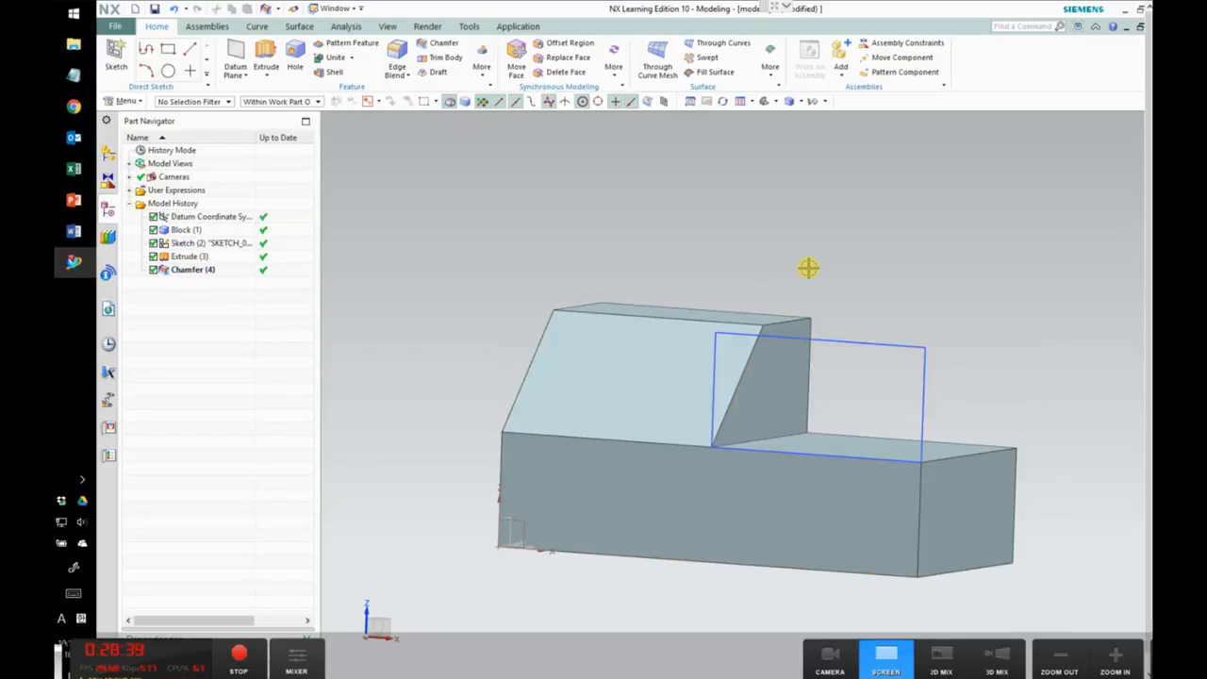
pyautogui.moveTo(806, 268); pyautogui.dragTo(817, 255, button='middle')
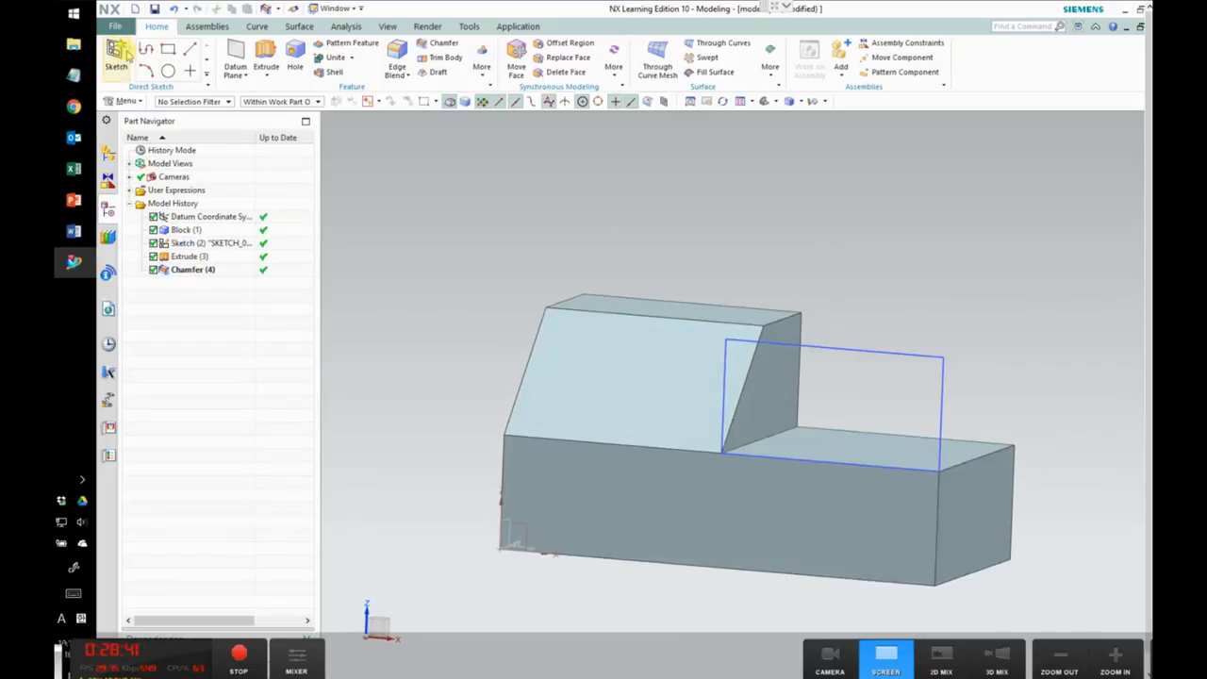
pyautogui.click(114, 54)
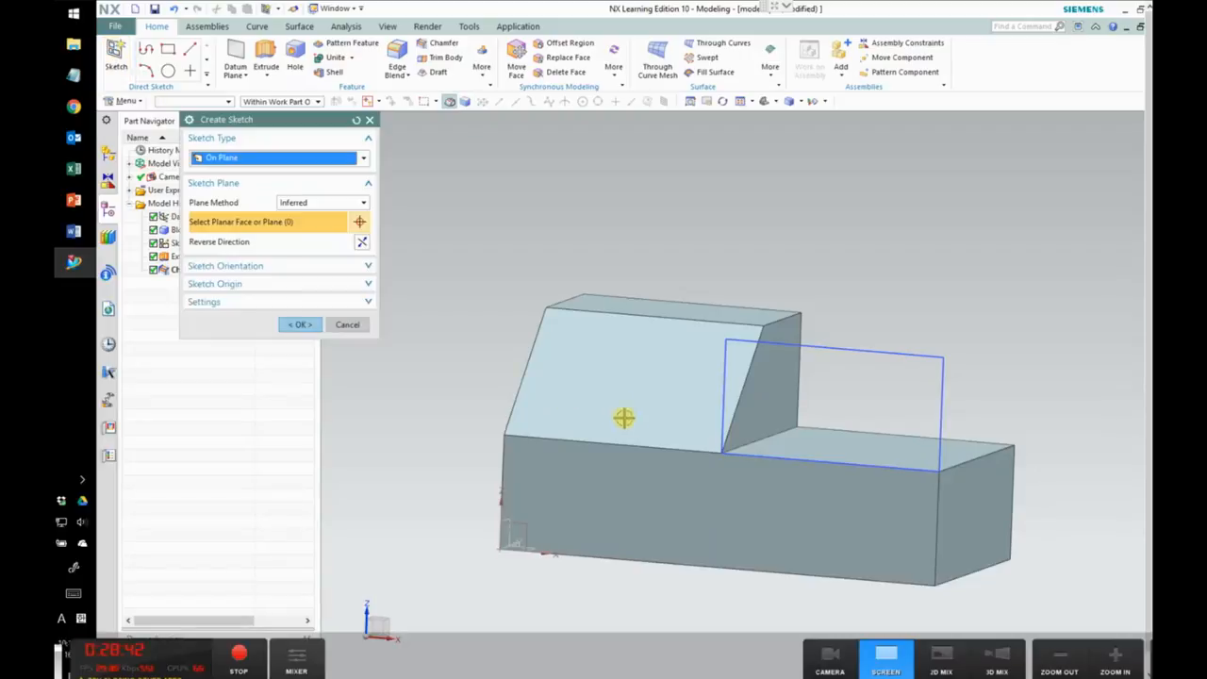
pyautogui.click(699, 491)
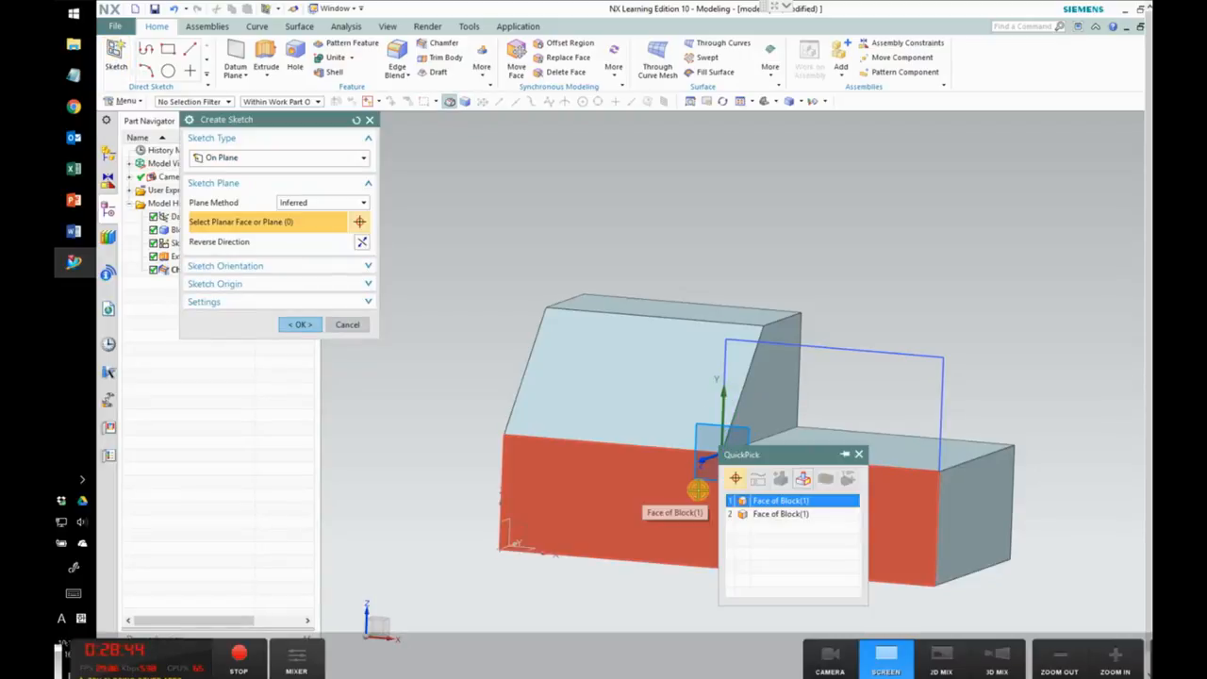
pyautogui.click(766, 501)
pyautogui.click(302, 326)
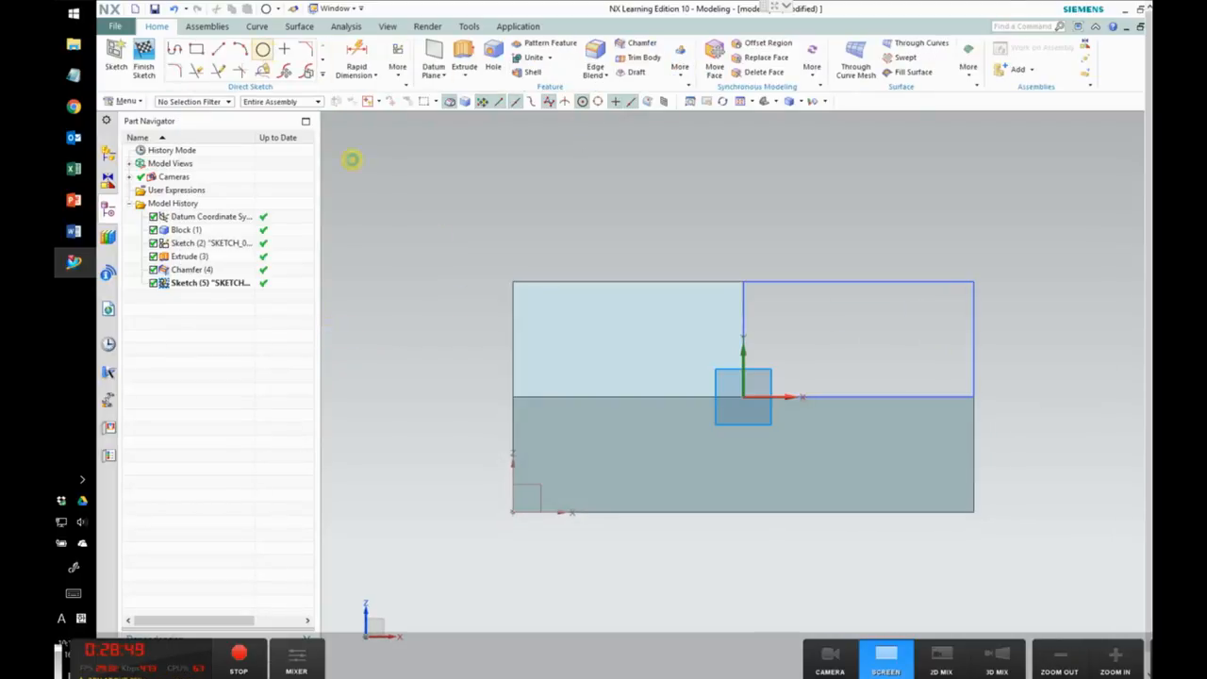
# Step: Draw a circle about 30.5 mm in diameter, centred about 25 mm directly below the sketch origin
pyautogui.click(263, 49)
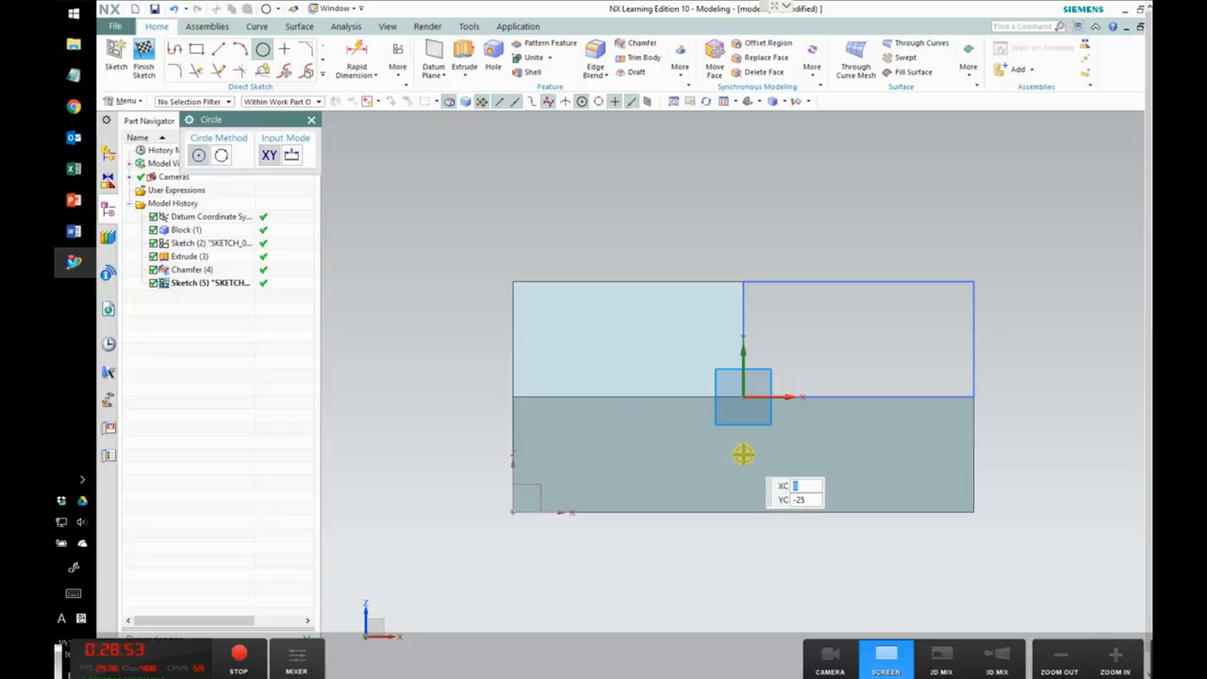
pyautogui.click(743, 455)
pyautogui.click(778, 457)
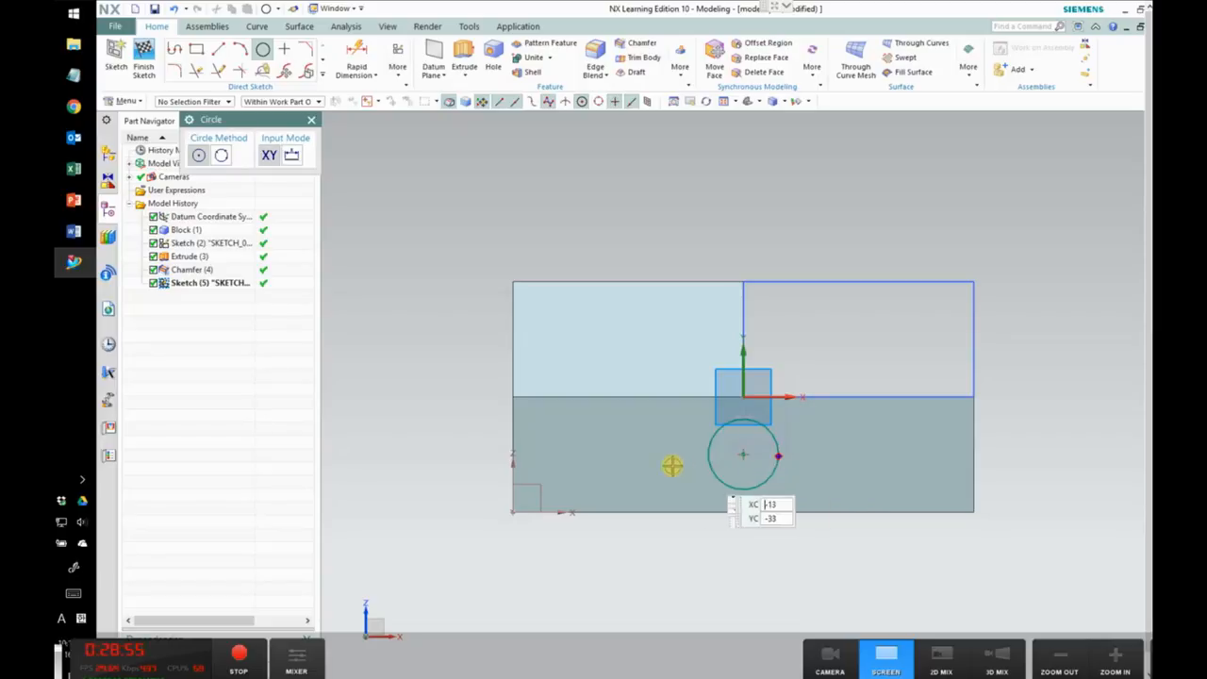
# Step: Set the circle's centre 25 mm below the face's upper edge and its diameter to 25 mm, and dimension its centre to the block's far end
pyautogui.click(357, 67)
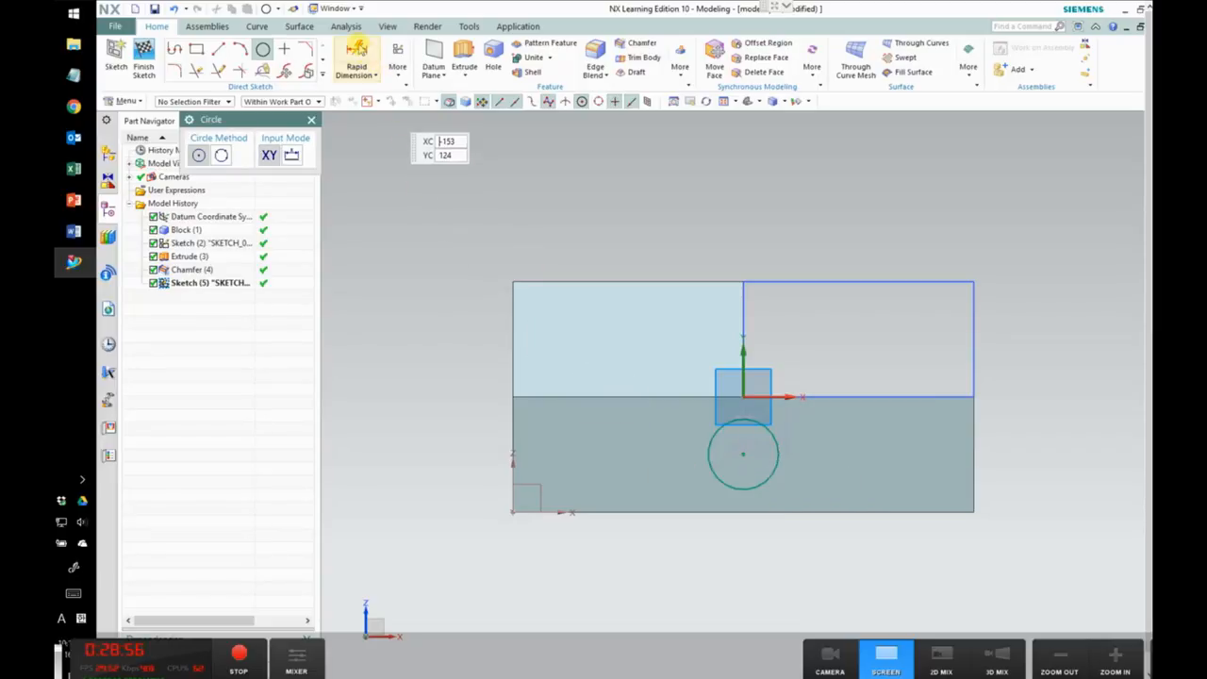
pyautogui.click(786, 436)
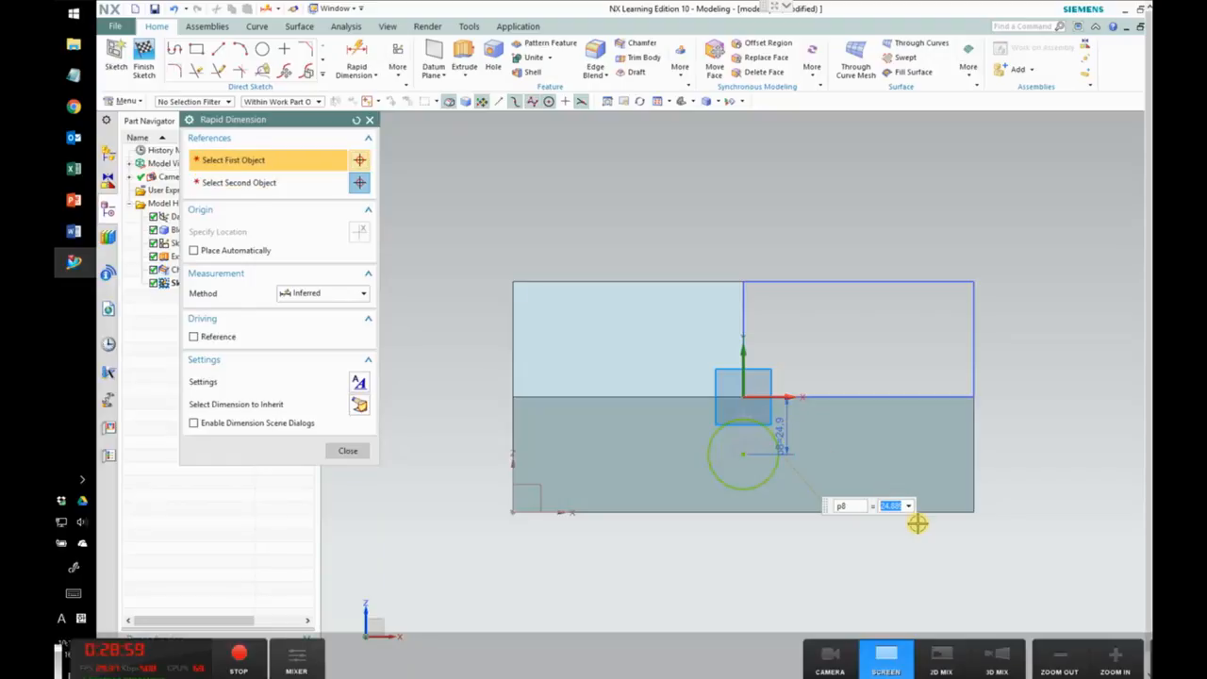
pyautogui.write('25')
pyautogui.click(745, 442)
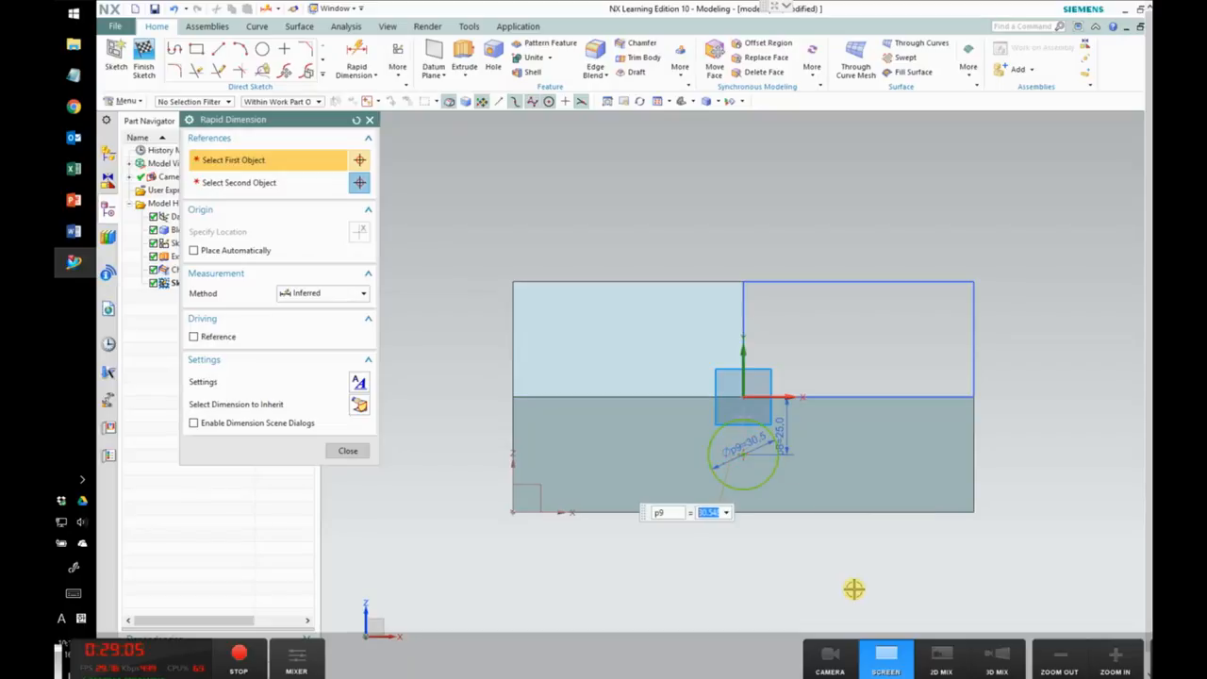
pyautogui.write('25')
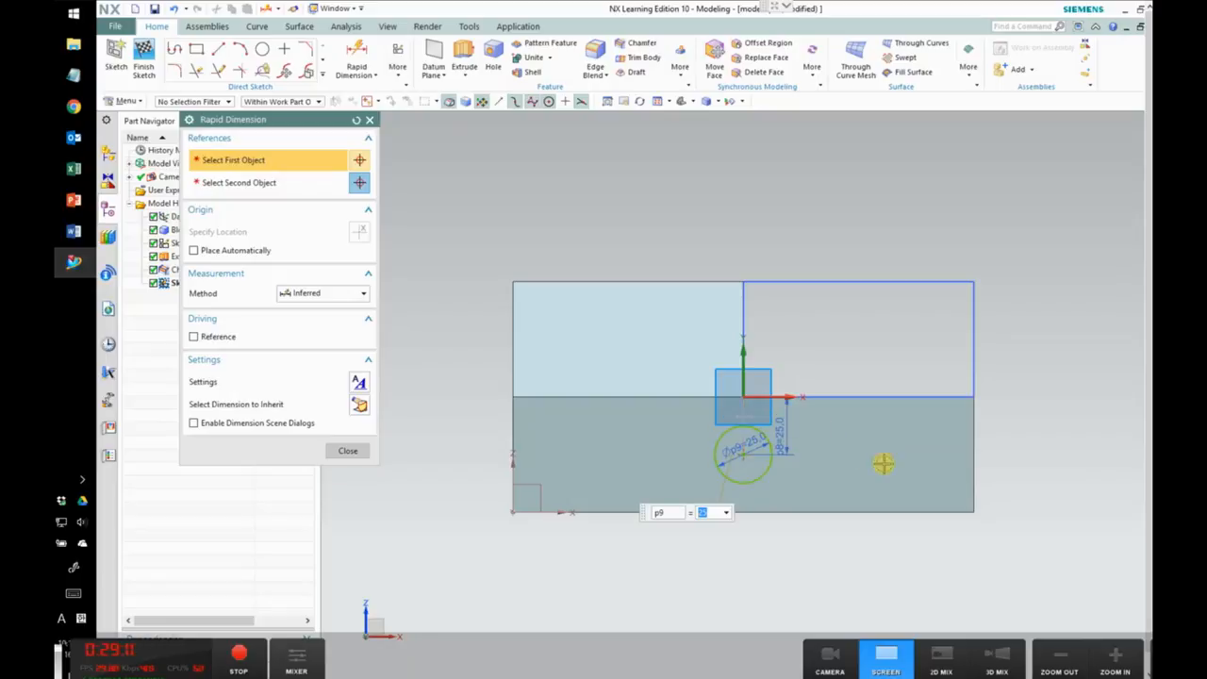
pyautogui.click(970, 453)
pyautogui.click(742, 456)
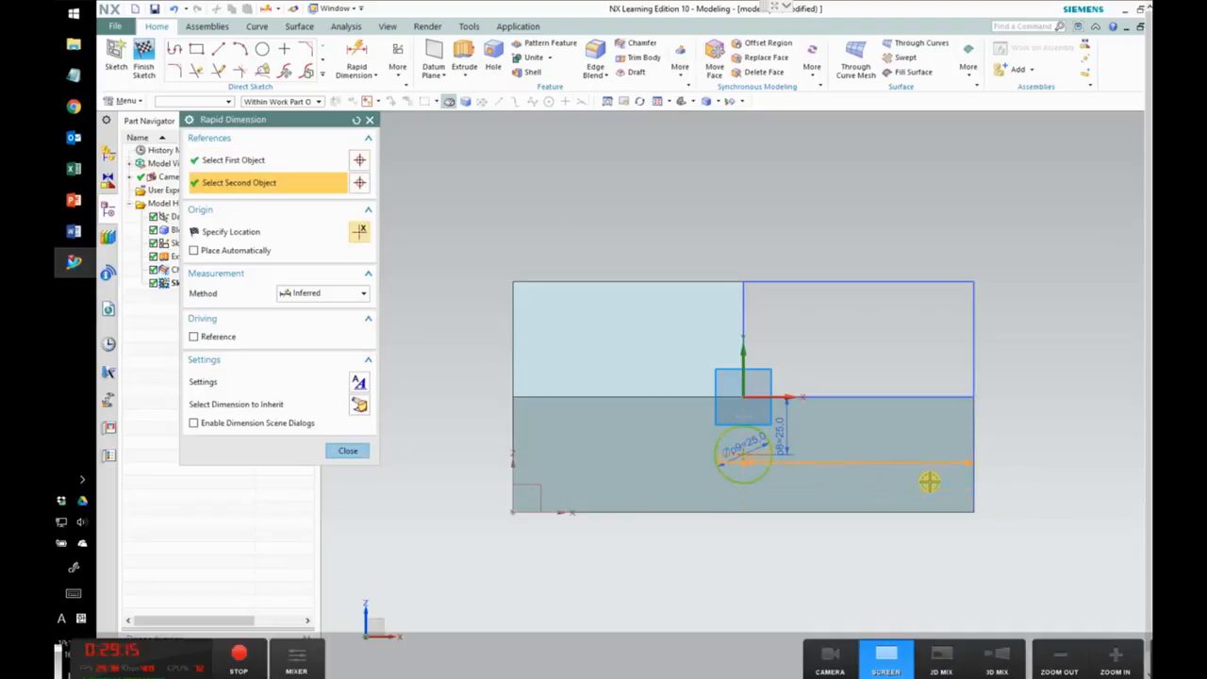
pyautogui.click(895, 586)
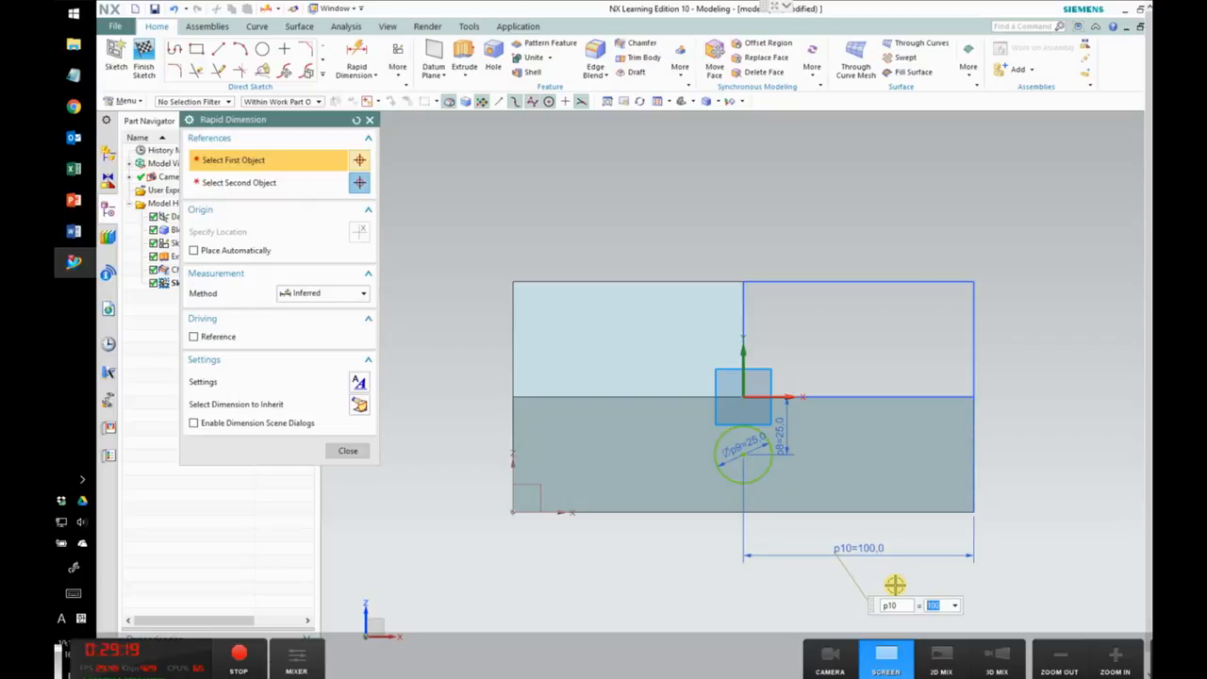
pyautogui.click(348, 455)
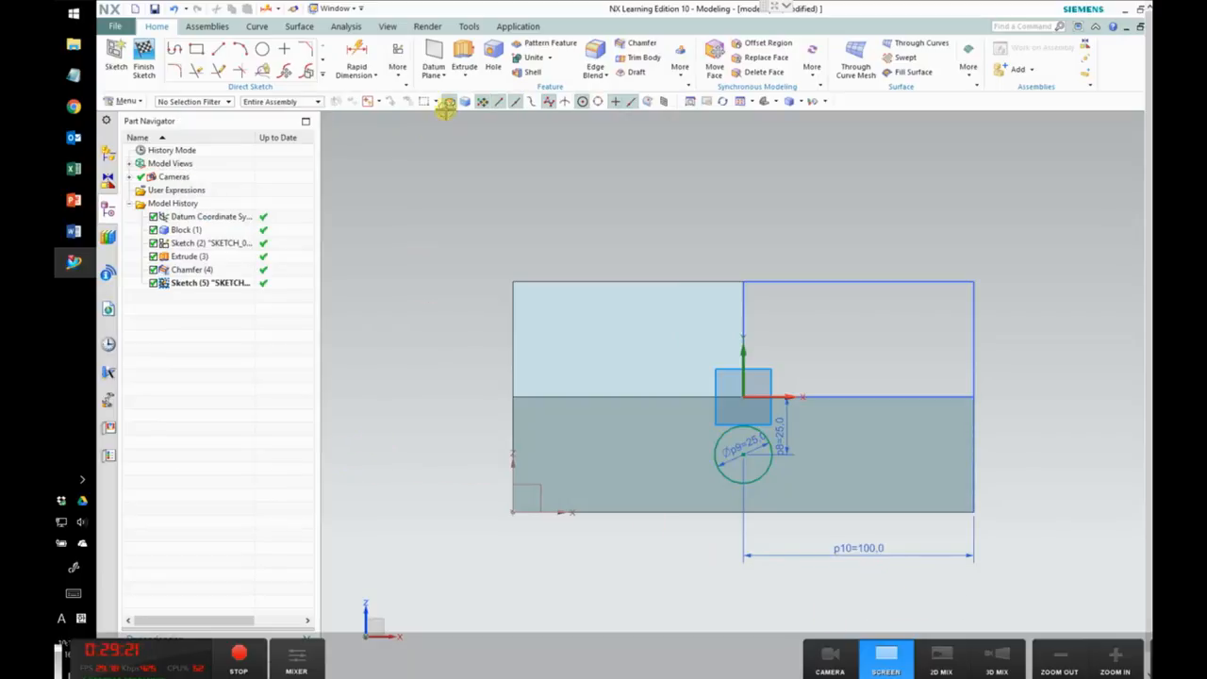
# Step: Extrude the 25 mm circle in the reversed direction with a Through All limit, subtracting it from the block as a hole
pyautogui.click(464, 58)
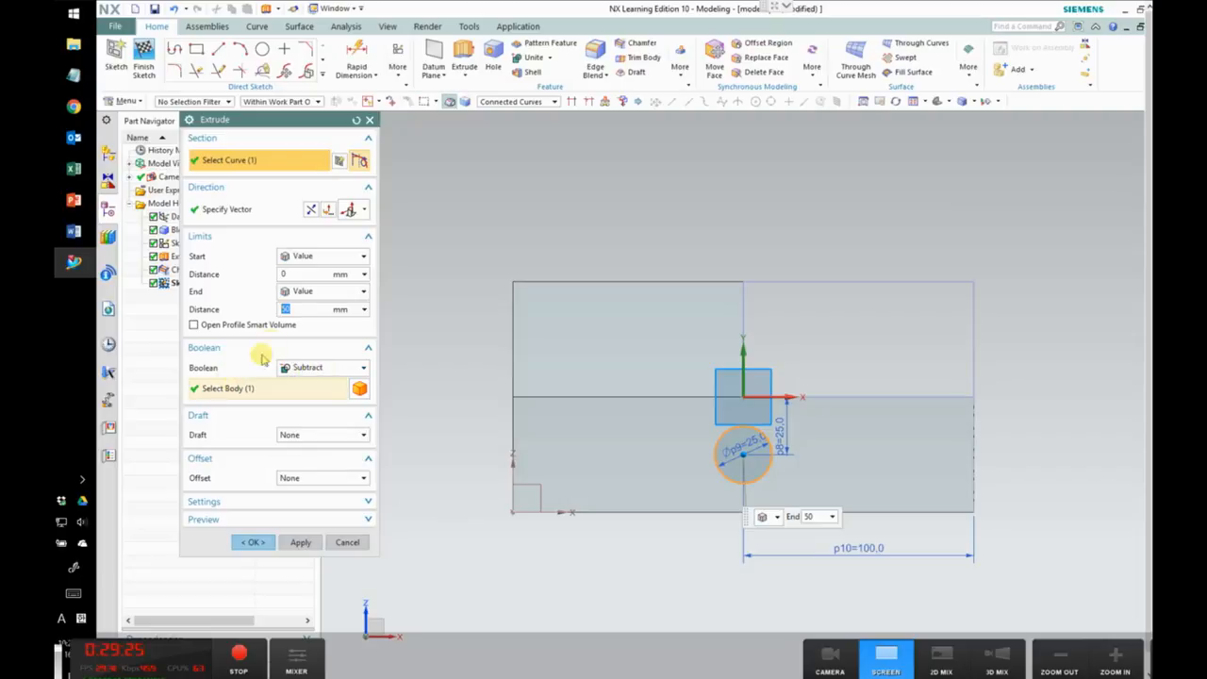
pyautogui.click(315, 295)
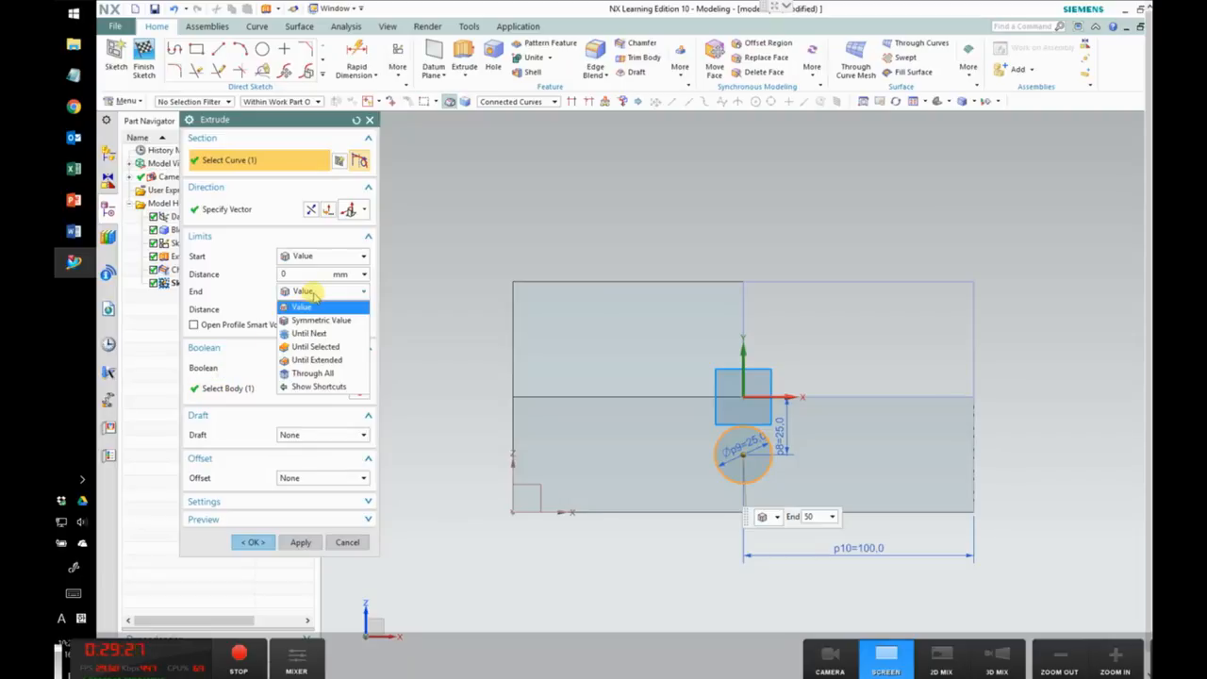
pyautogui.click(311, 368)
pyautogui.moveTo(580, 229); pyautogui.dragTo(676, 251, button='middle')
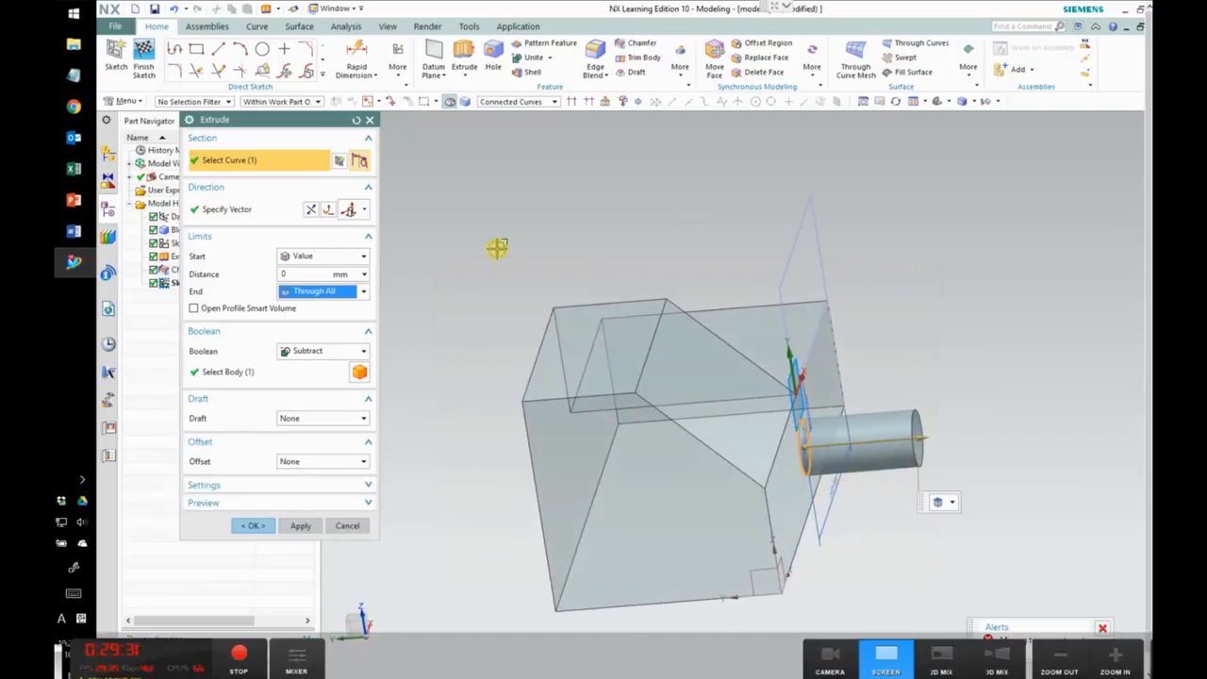
pyautogui.click(312, 211)
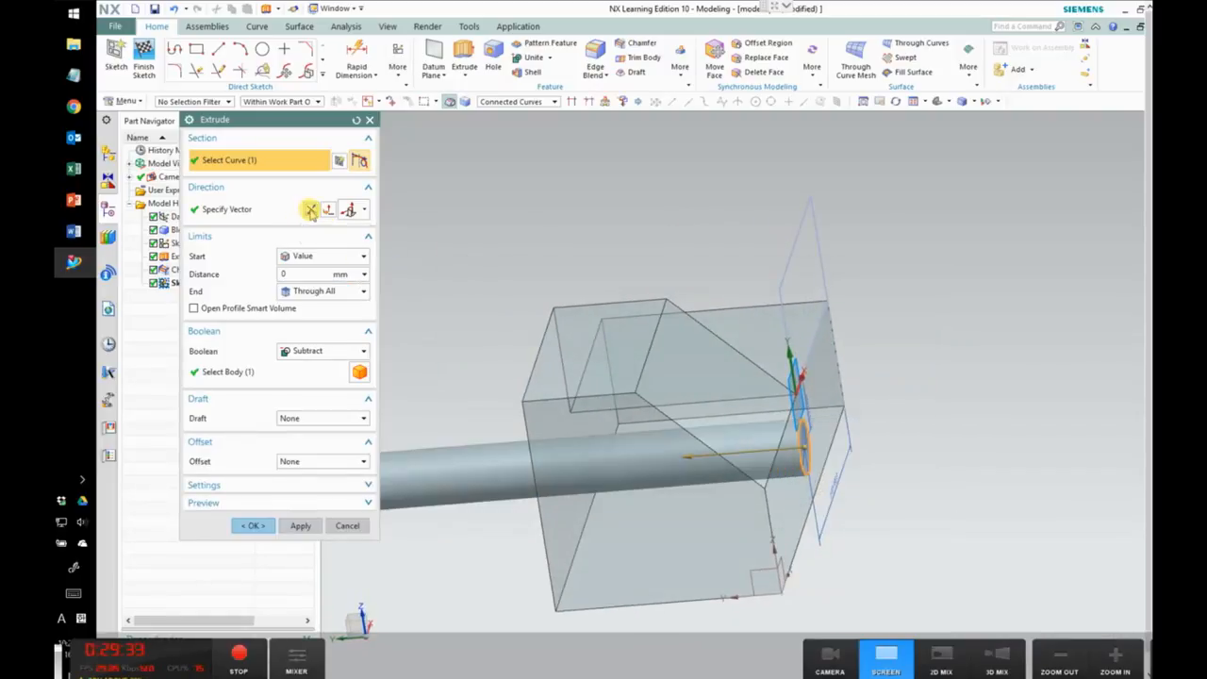
pyautogui.click(255, 526)
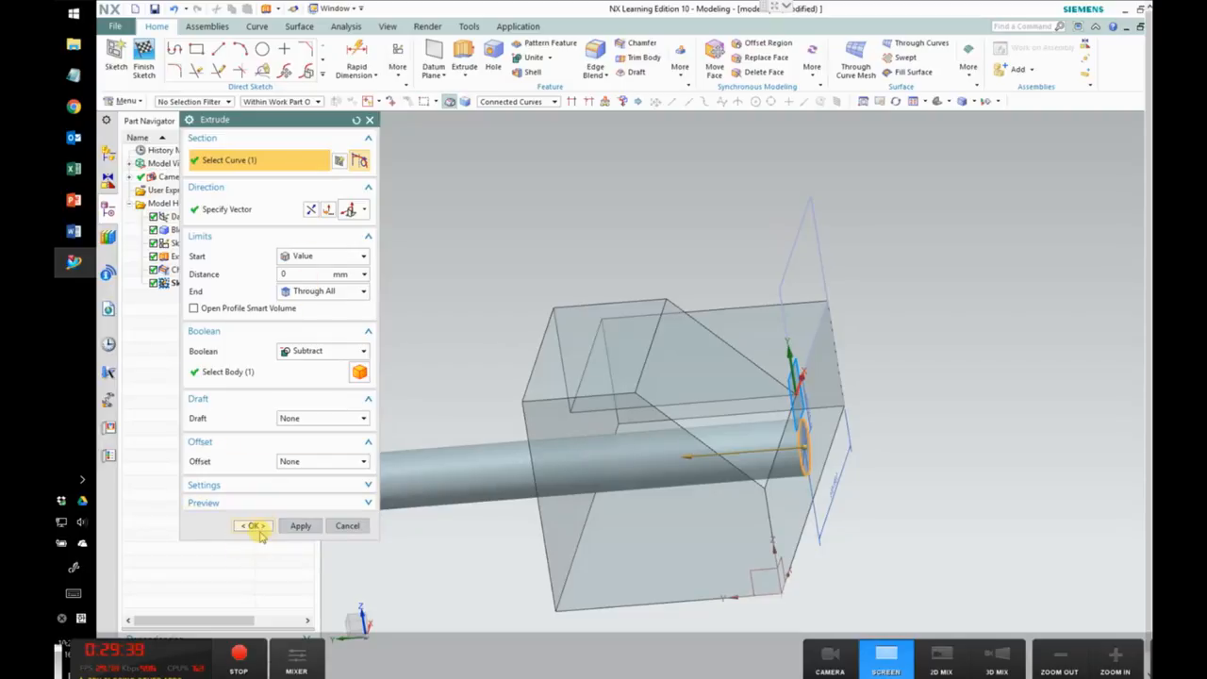
pyautogui.click(253, 525)
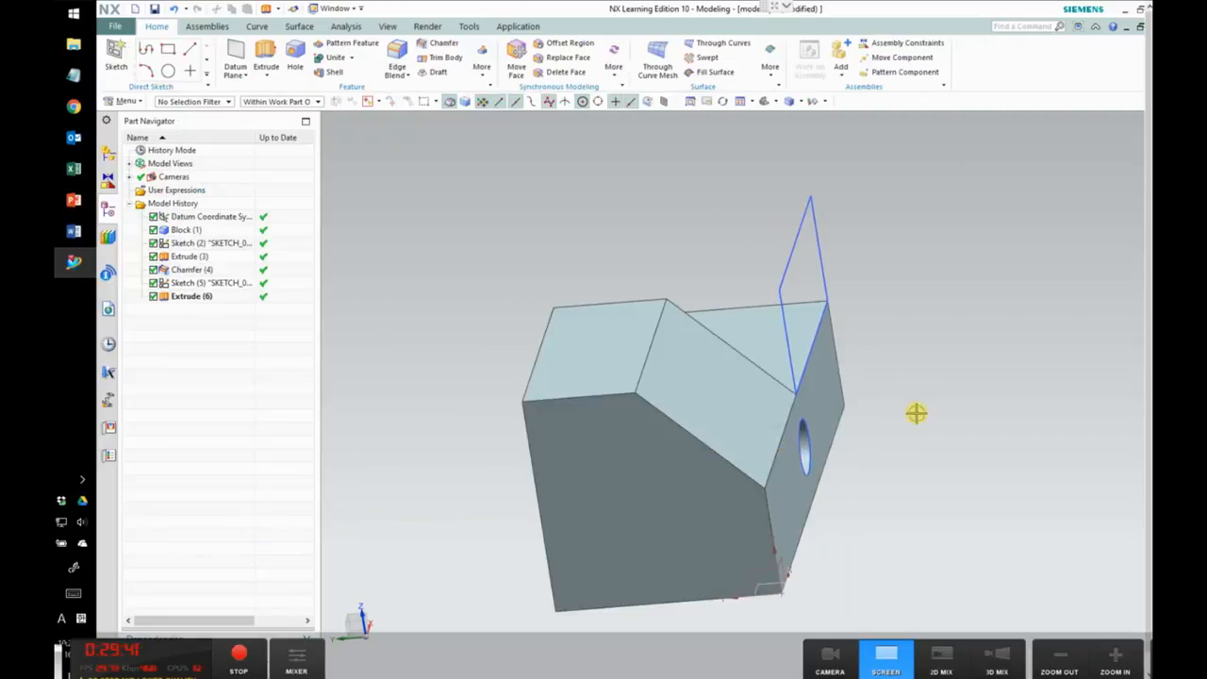
# Step: Start a 5 mm edge blend on the raised part's top front edge, its top and sloped edges beside the step, and the step's inner corner edge
pyautogui.moveTo(889, 397); pyautogui.dragTo(732, 259, button='middle')
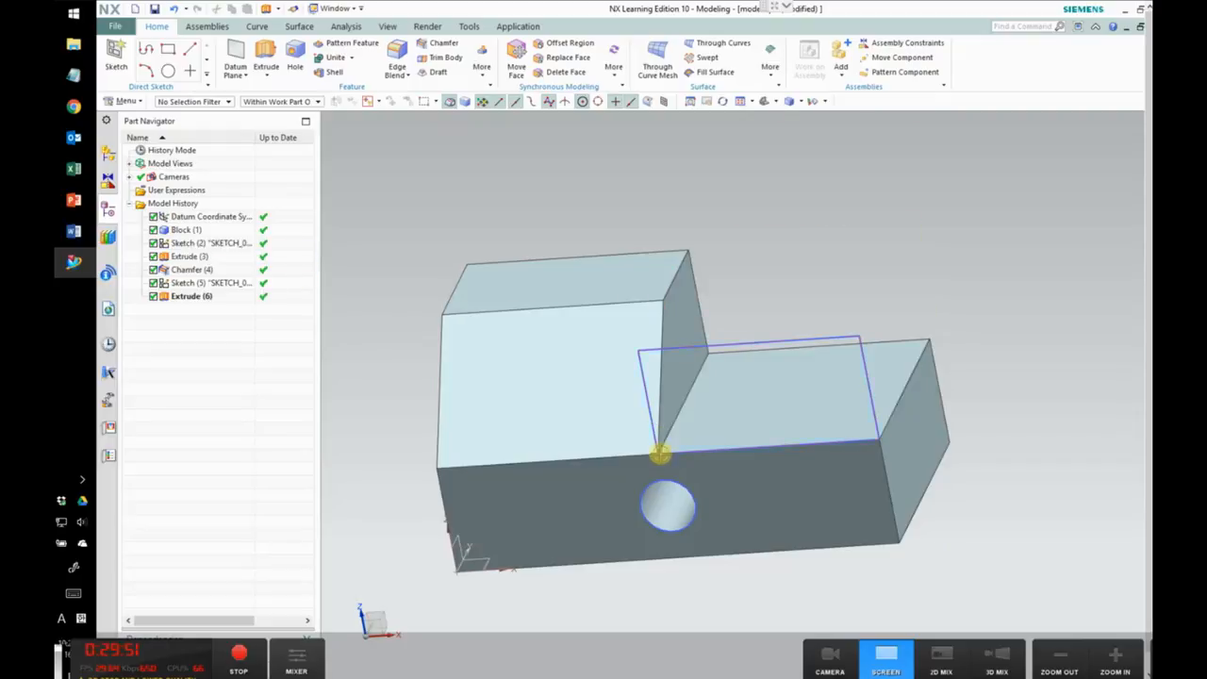
pyautogui.moveTo(990, 514)
pyautogui.mouseDown(button='middle')
pyautogui.moveTo(990, 443)
pyautogui.moveTo(978, 459)
pyautogui.moveTo(991, 520)
pyautogui.mouseUp(button='middle')
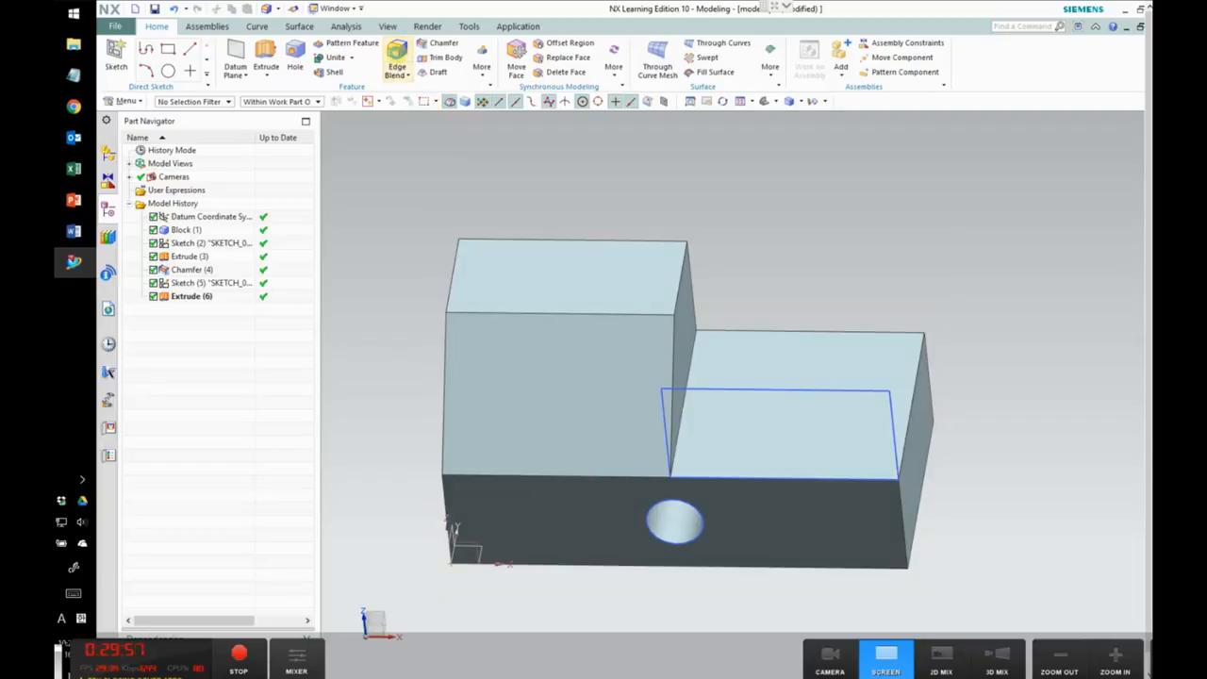
pyautogui.click(396, 59)
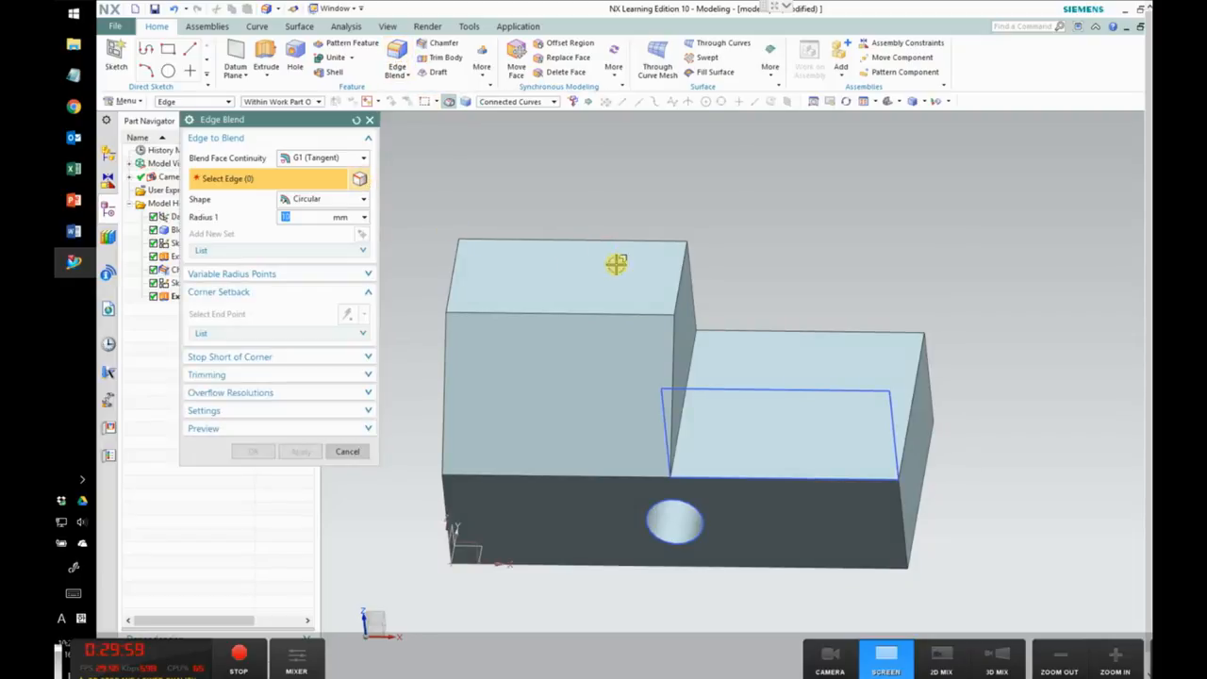
pyautogui.click(677, 270)
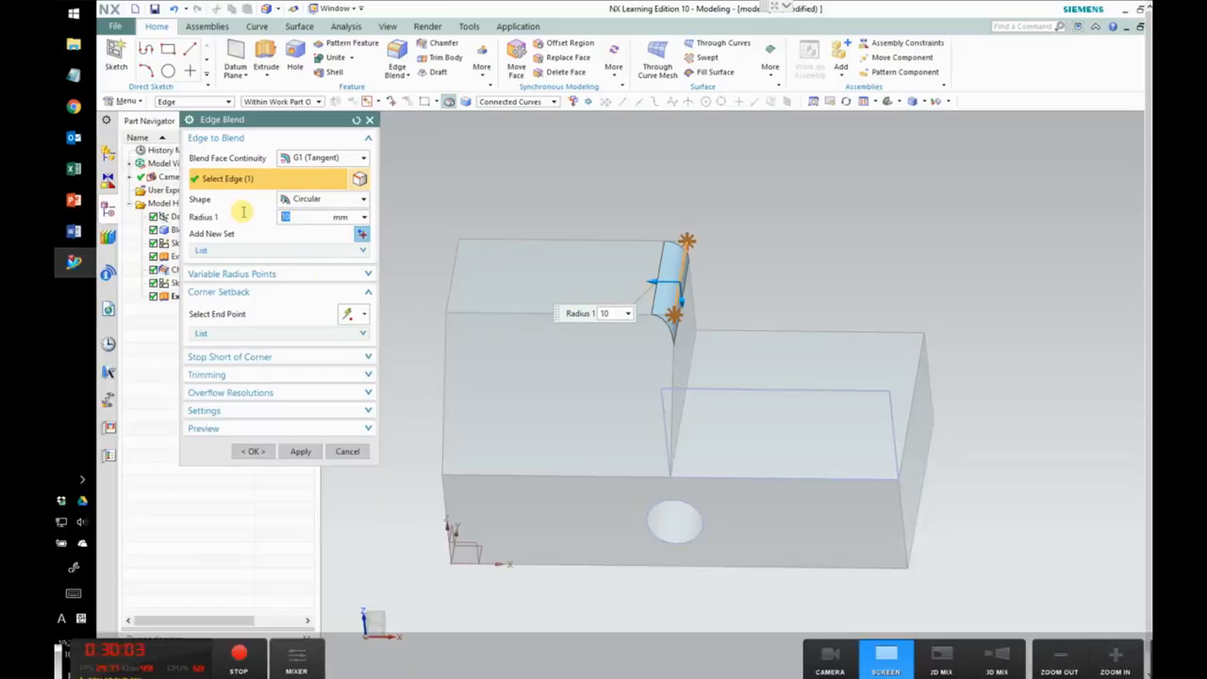
pyautogui.press('Return')
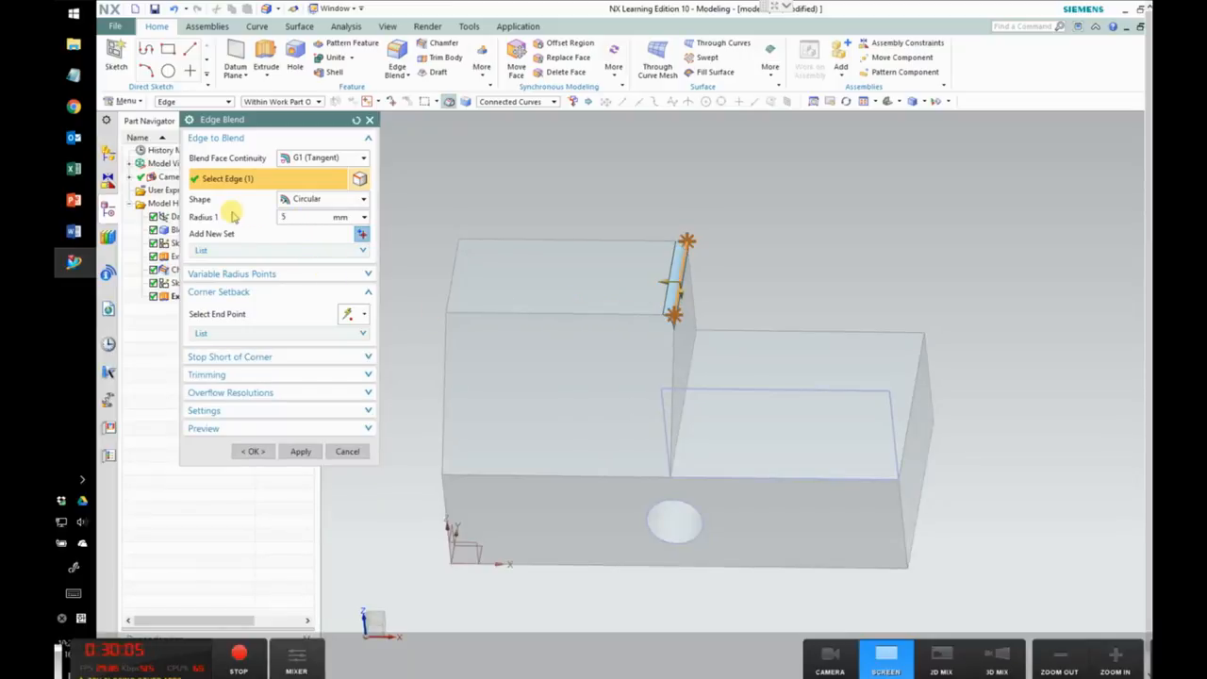
pyautogui.click(582, 313)
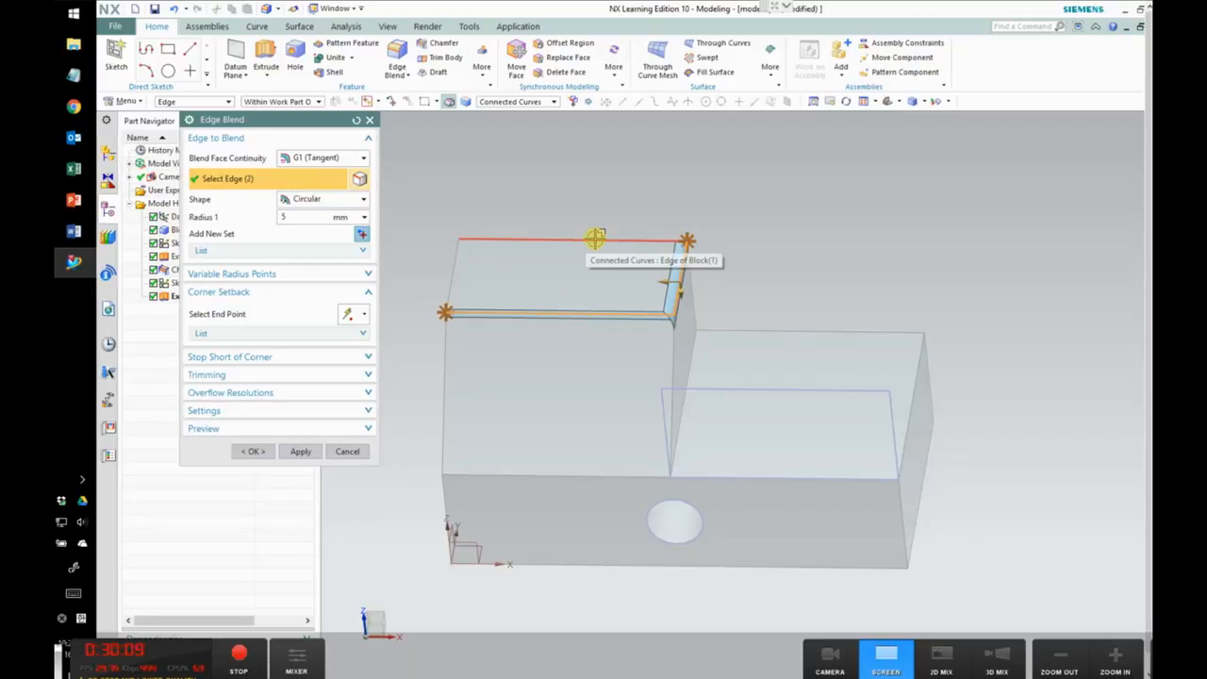
pyautogui.click(672, 345)
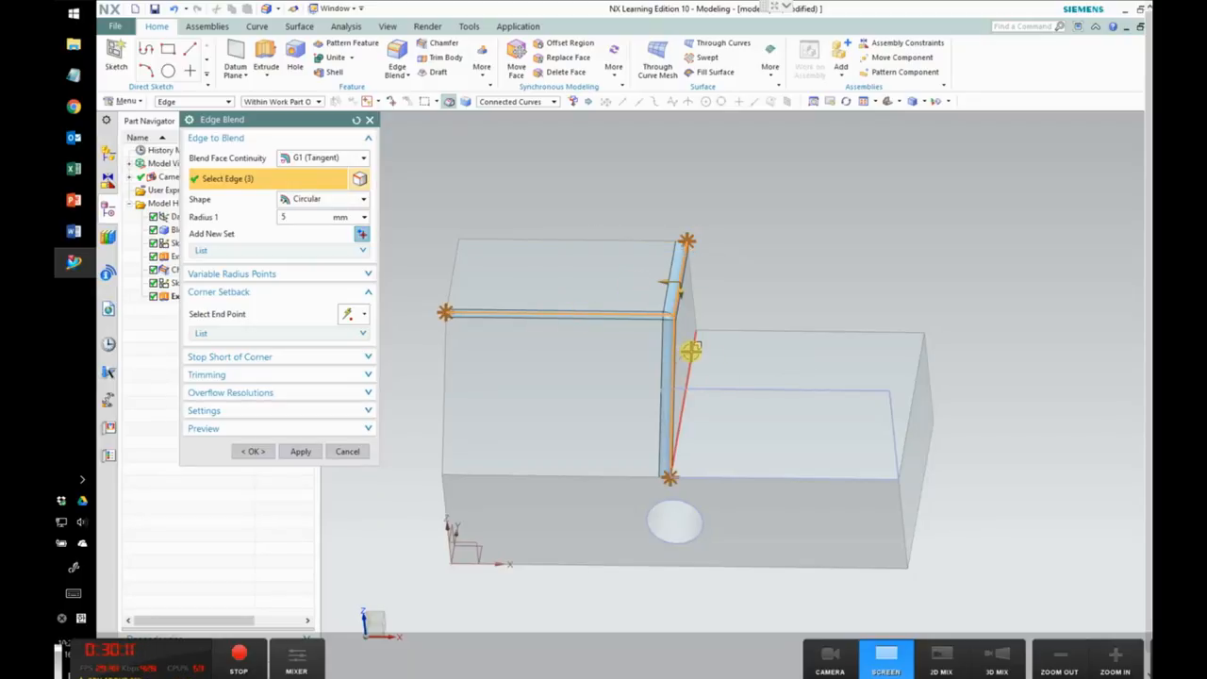
pyautogui.click(691, 348)
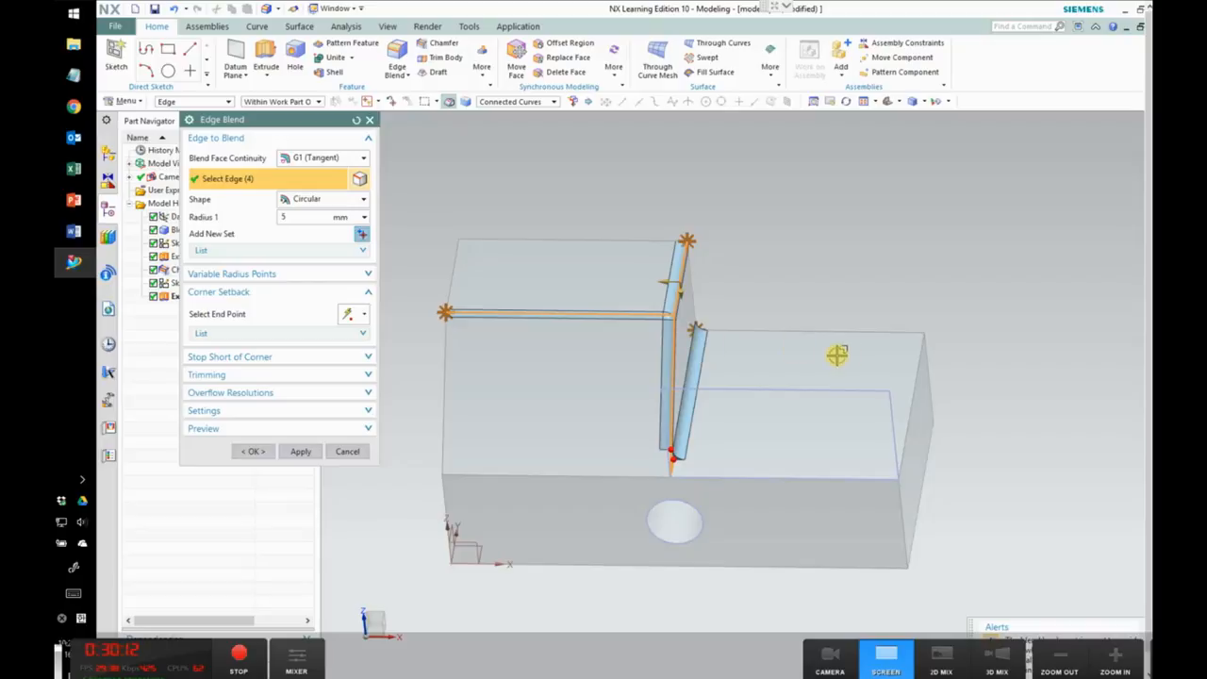
# Step: Add the lower part's top end edge, both long front edges, the front vertical corners and the raised part's outer end edges to the blend
pyautogui.click(919, 352)
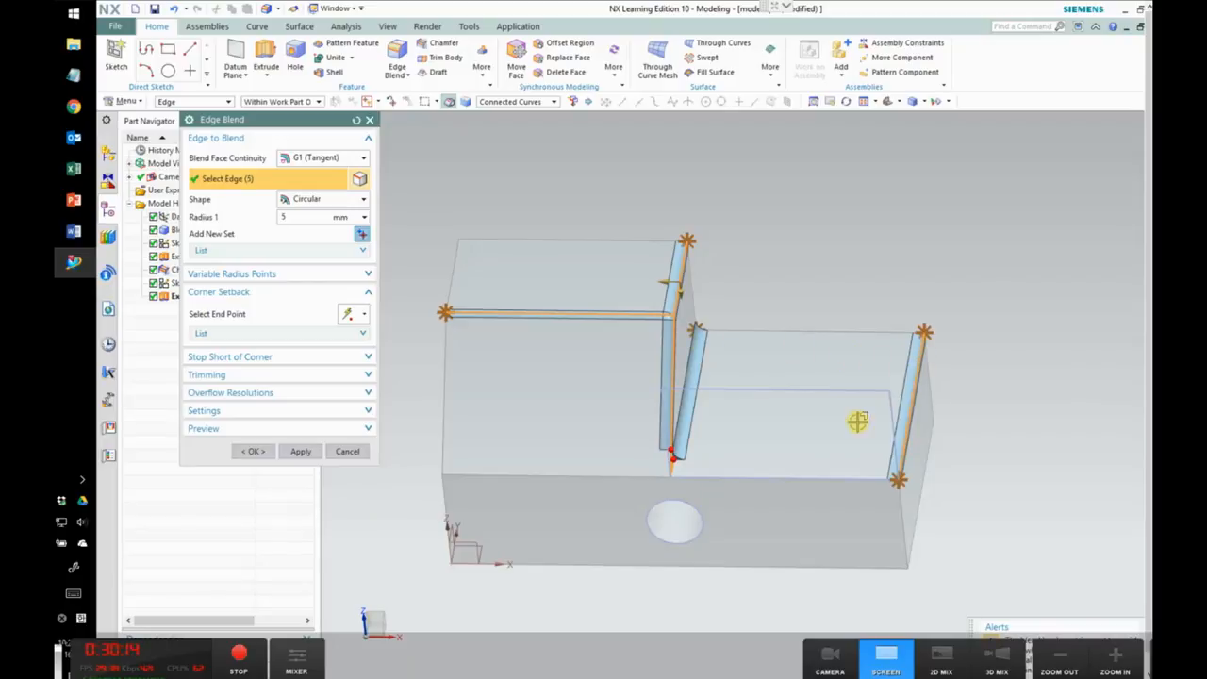
pyautogui.click(831, 478)
pyautogui.click(615, 478)
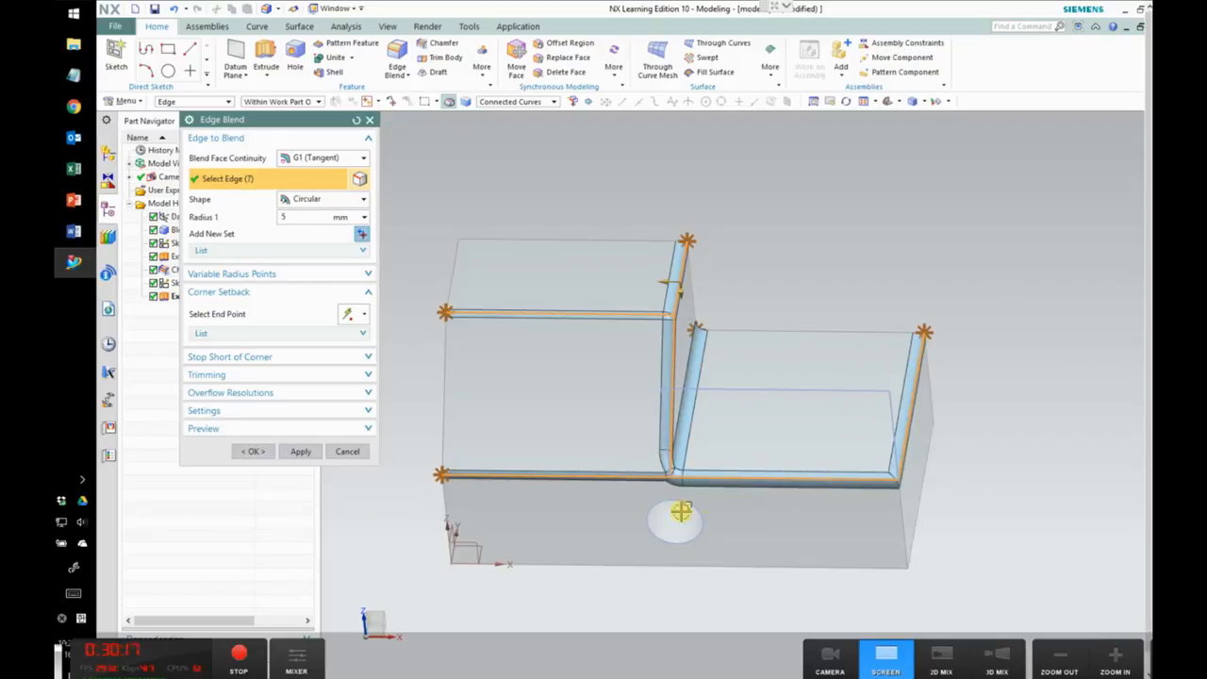
pyautogui.click(904, 518)
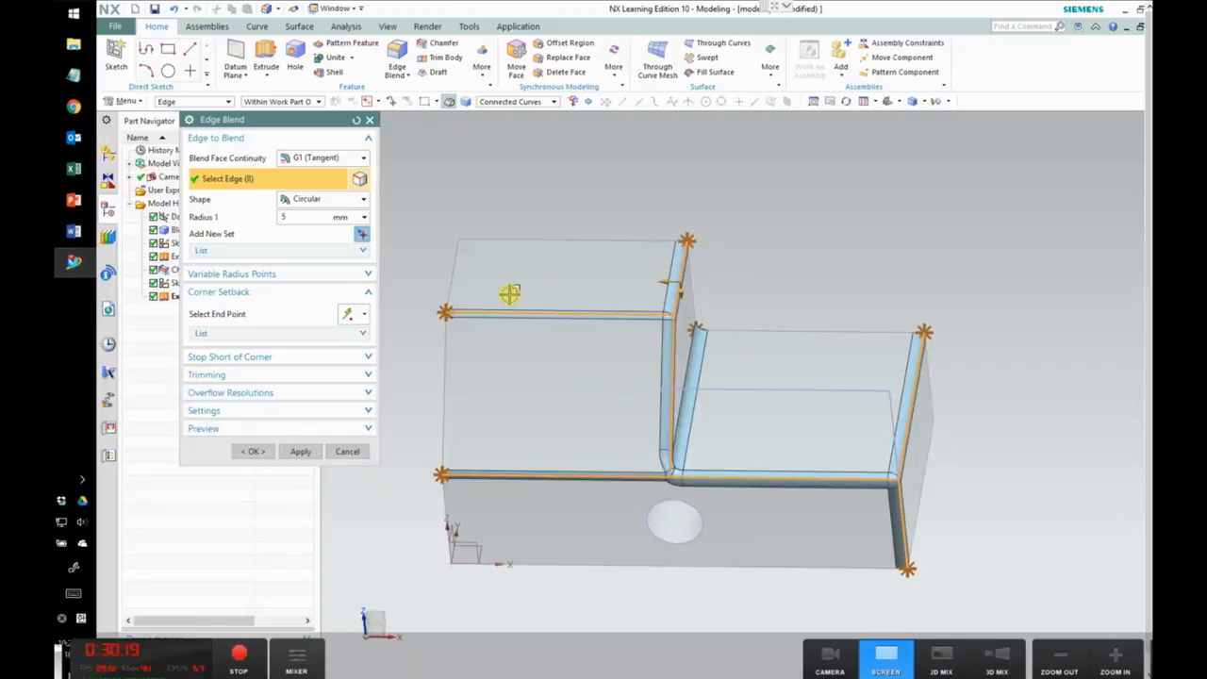
pyautogui.click(456, 273)
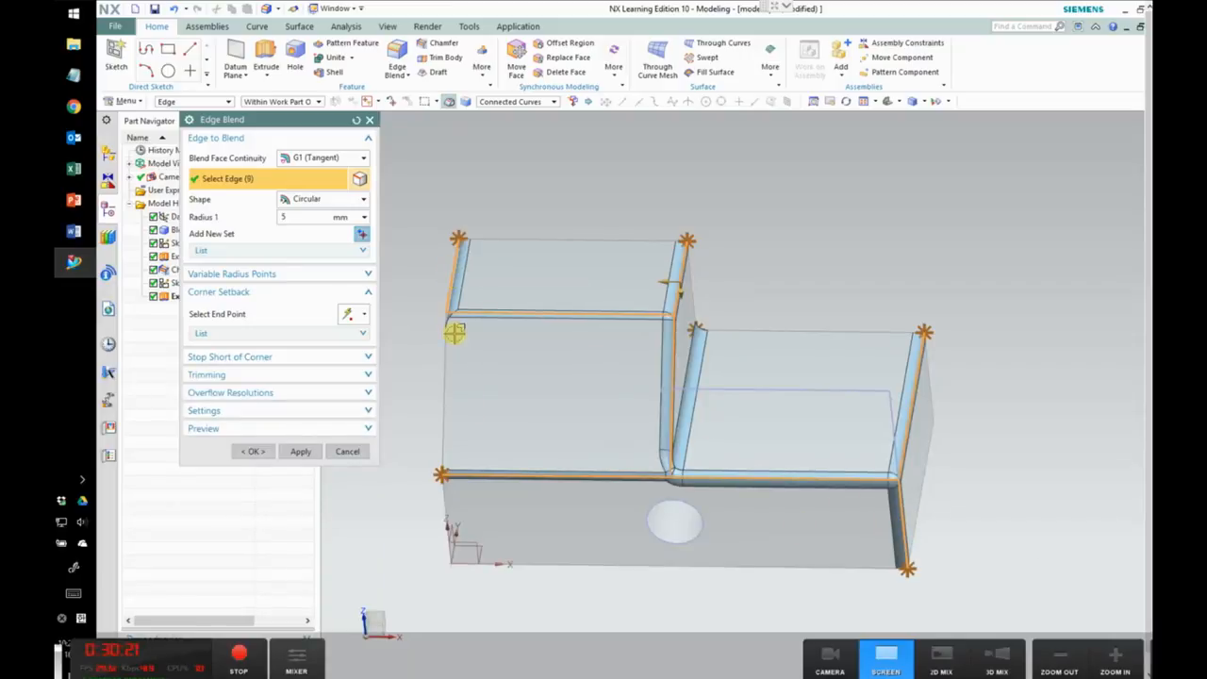
pyautogui.click(442, 382)
pyautogui.click(446, 505)
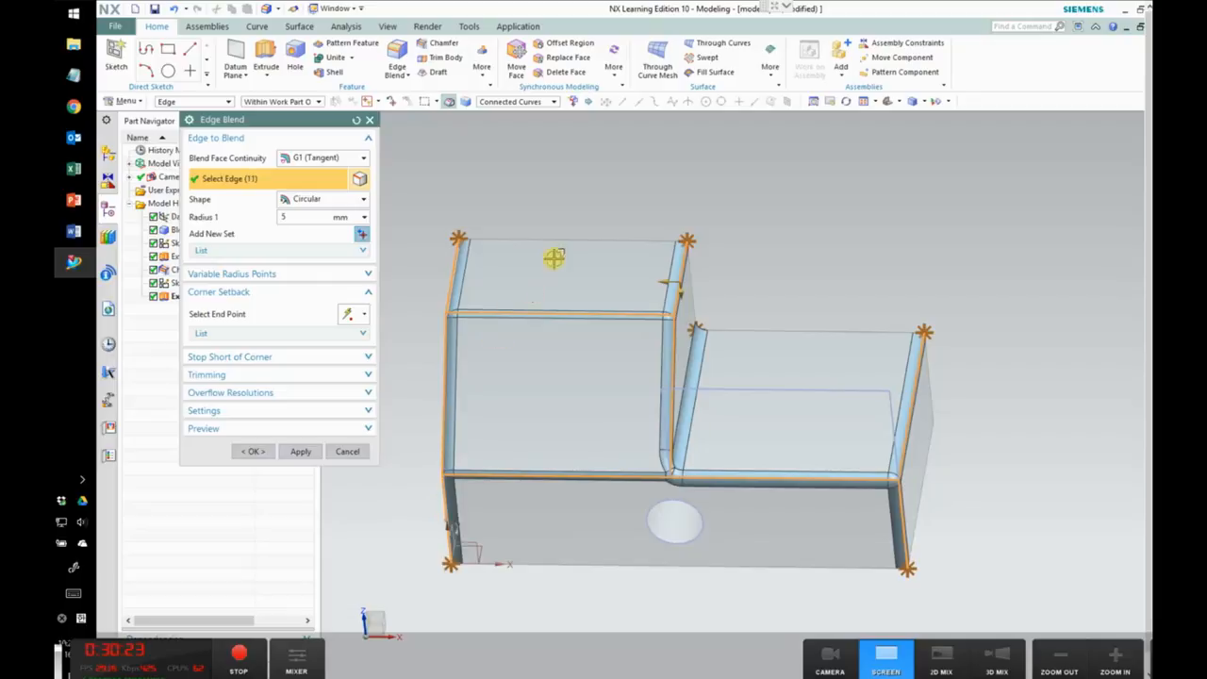
# Step: Add the rear upper edges, the step's rear vertical edge and the lower part's rear vertical corner, and create the 5 mm edge blend
pyautogui.click(574, 241)
pyautogui.click(688, 279)
pyautogui.click(761, 328)
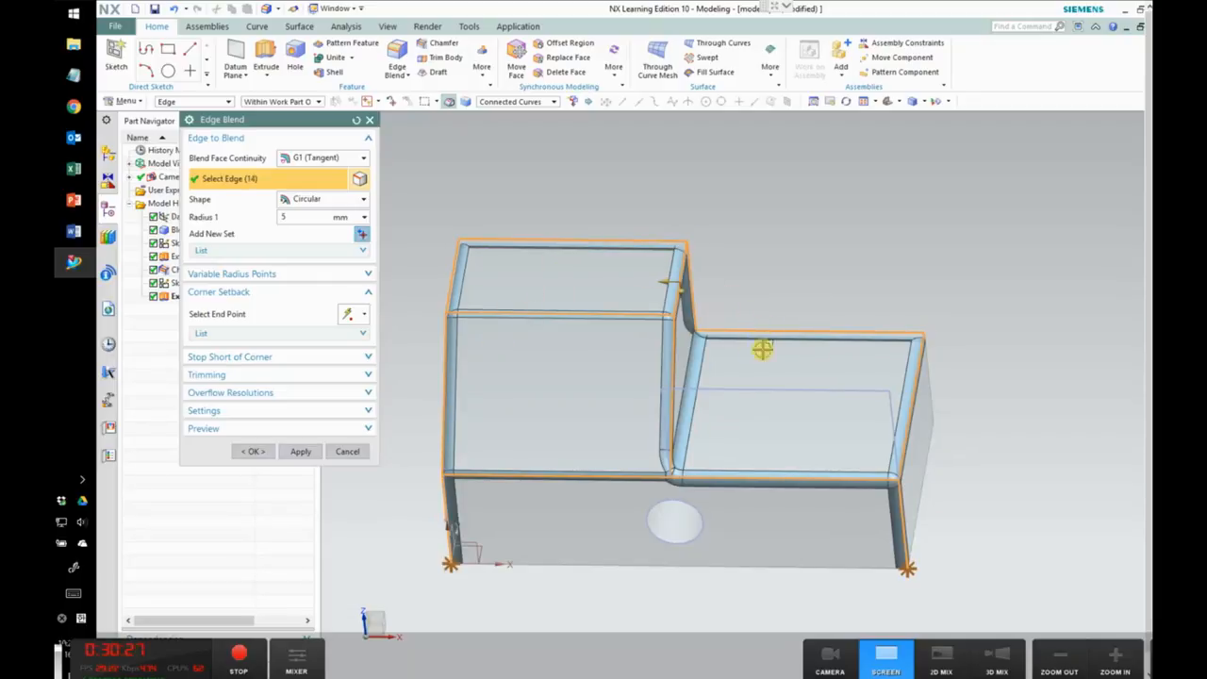
pyautogui.click(935, 377)
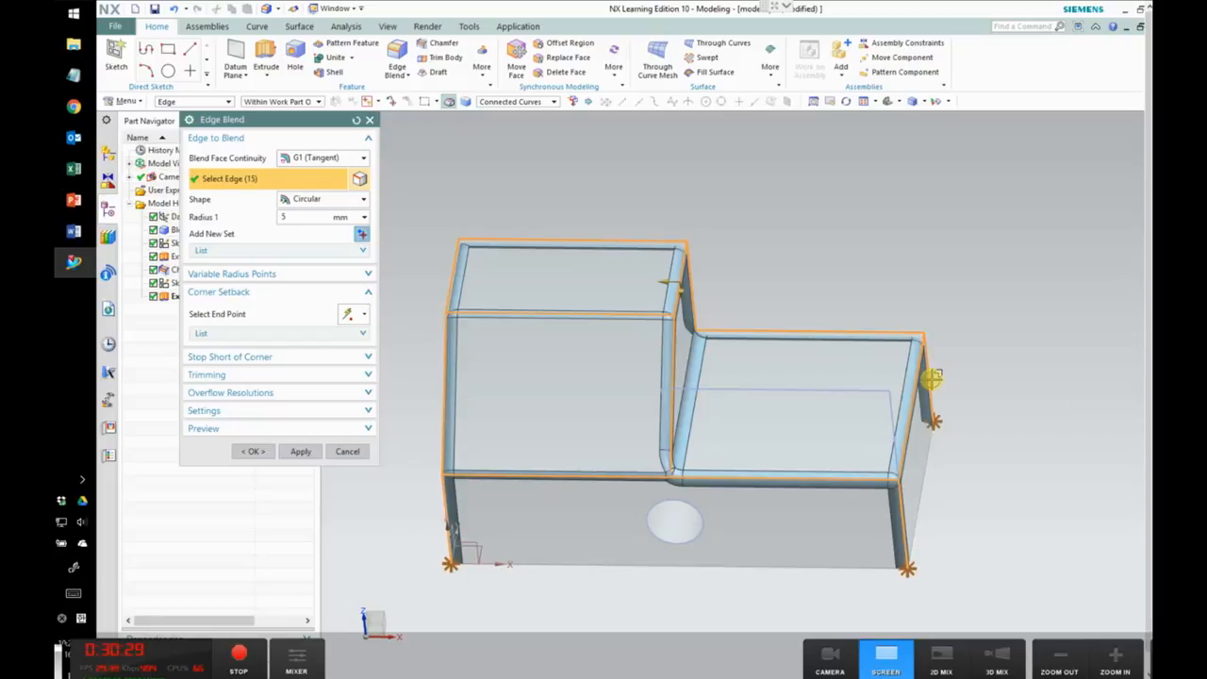
pyautogui.click(253, 452)
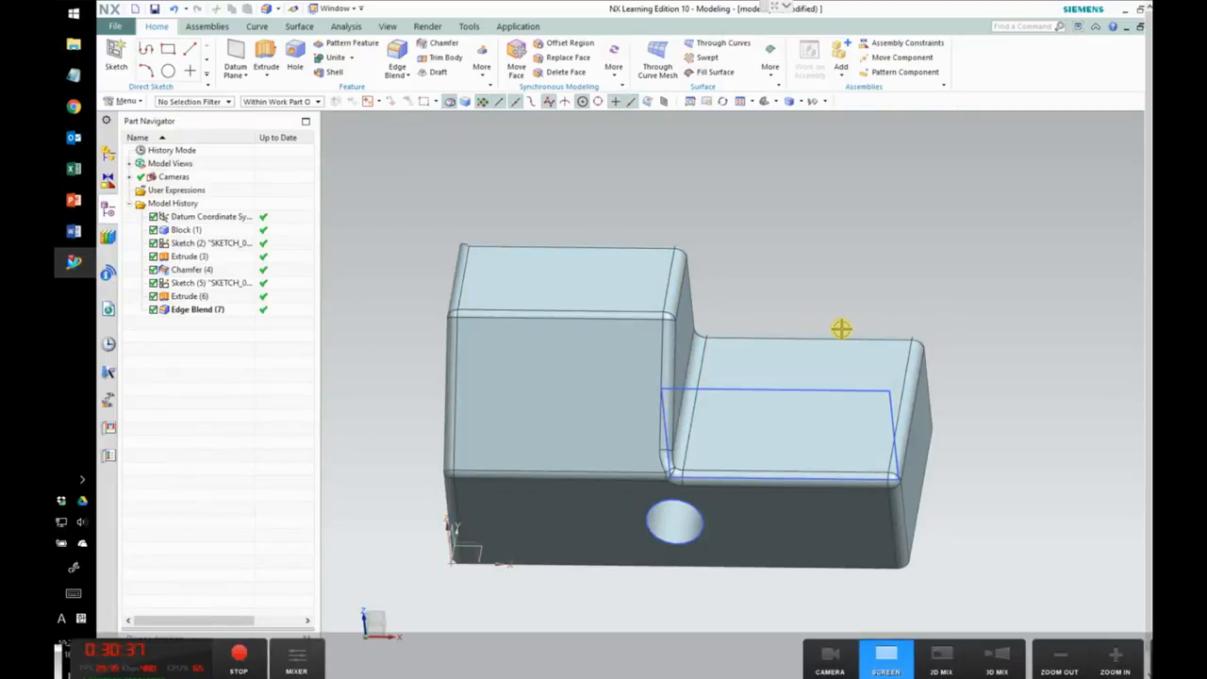
# Step: Check the setback point on the Shell exercise slide in PowerPoint, return to NX and examine the blended corner above the hole
pyautogui.hotkey('alt', 'Tab')
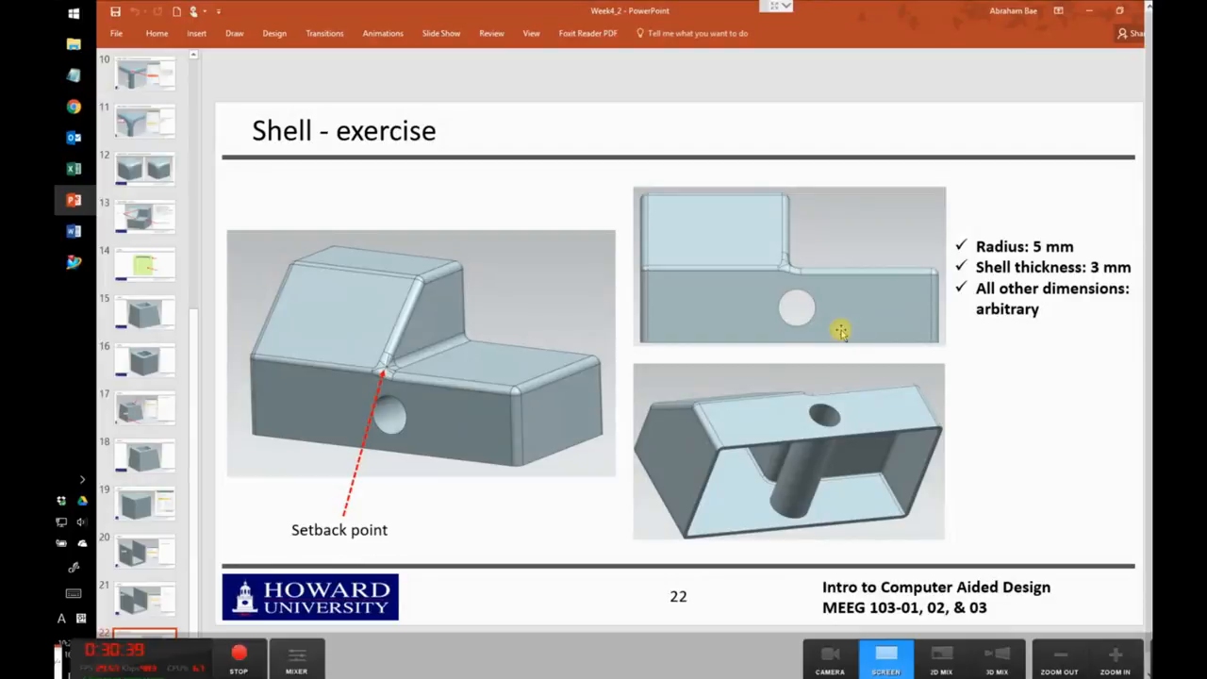
pyautogui.hotkey('alt', 'Tab')
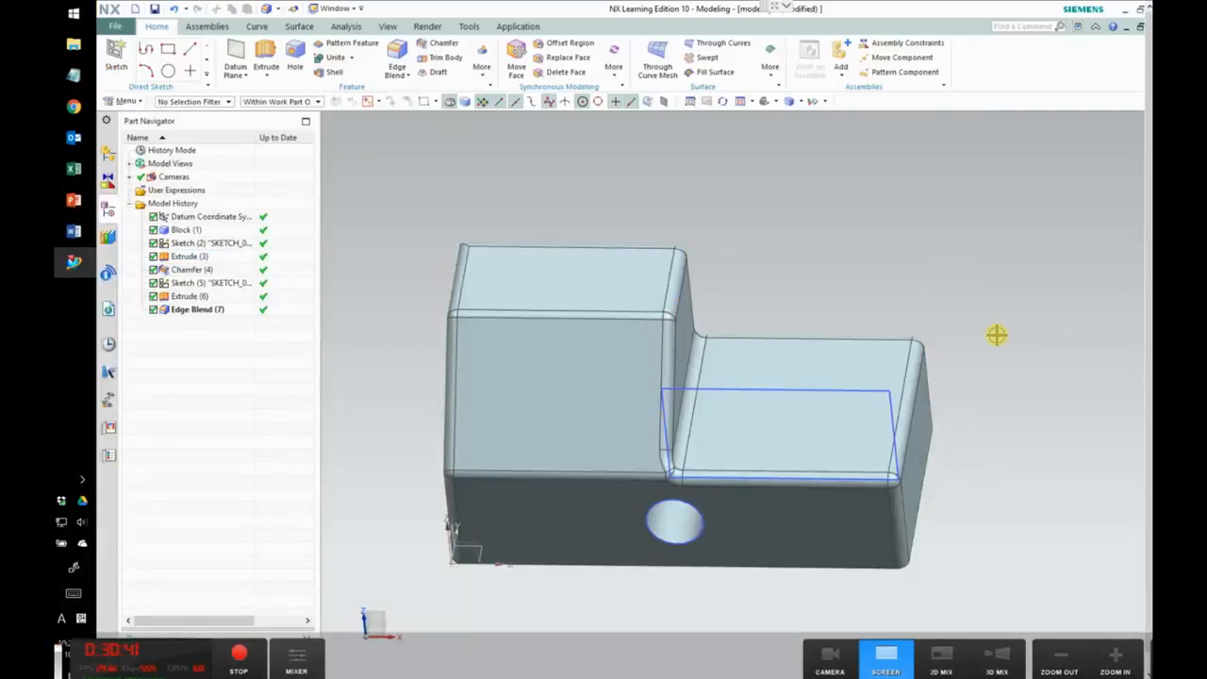
pyautogui.moveTo(953, 446); pyautogui.dragTo(951, 422, button='middle')
pyautogui.scroll(3, 700, 446)
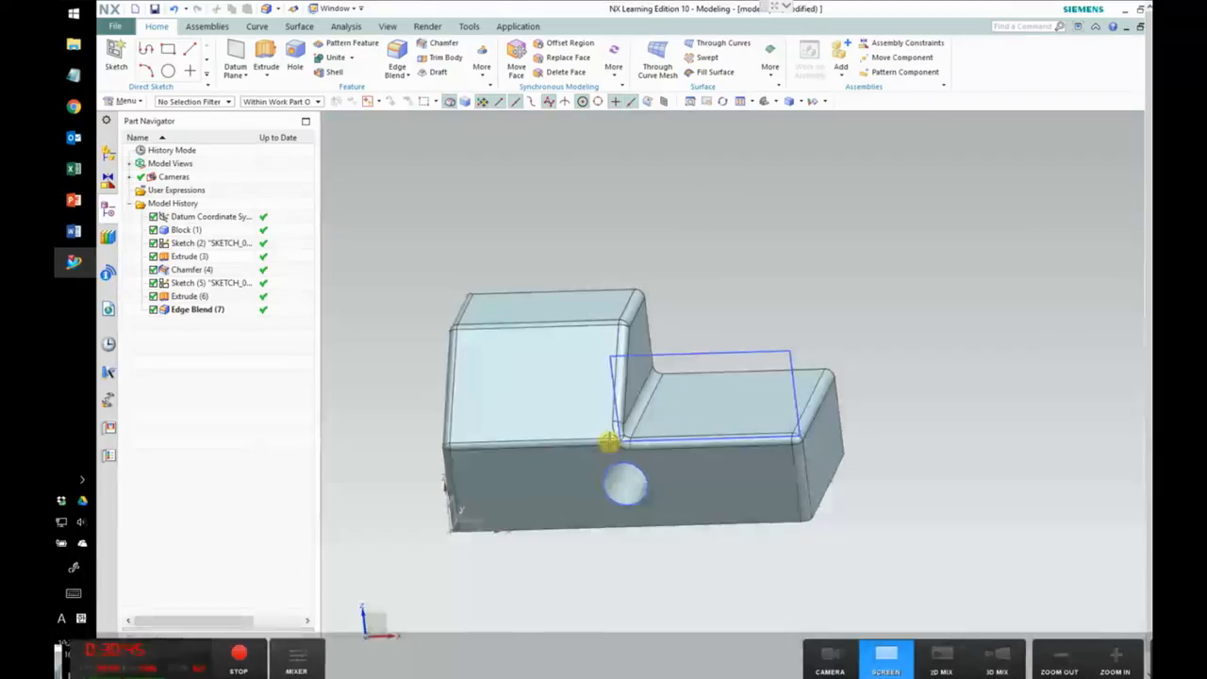
pyautogui.scroll(5, 610, 441)
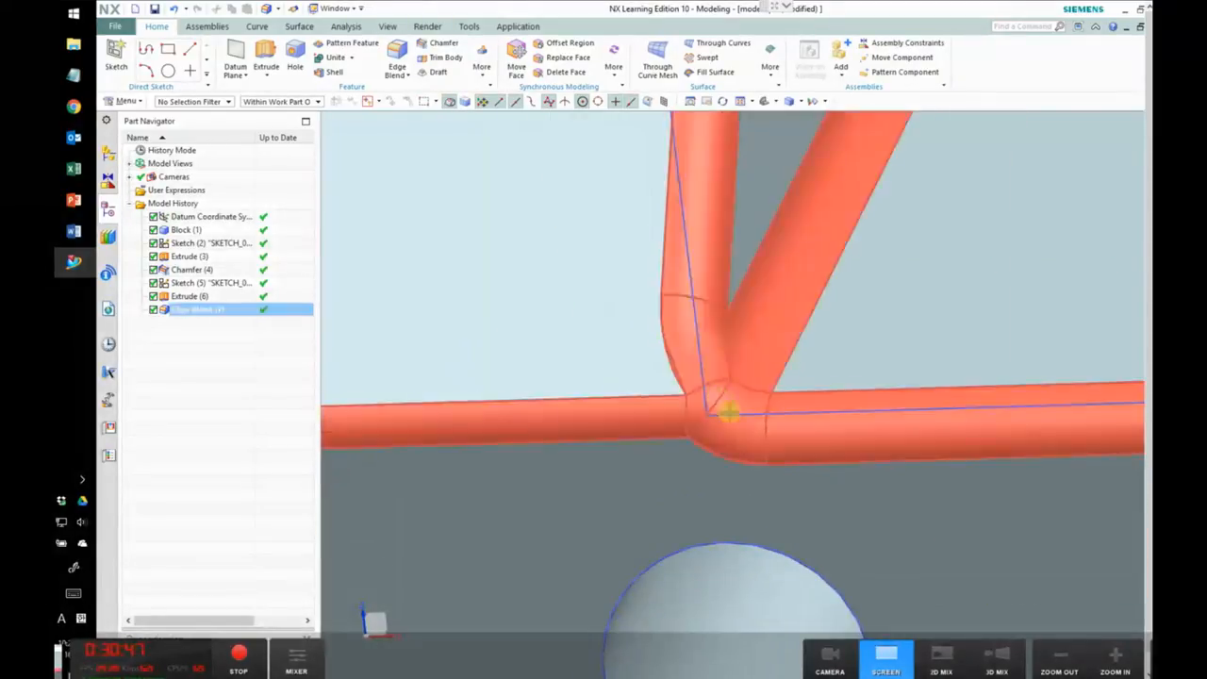
pyautogui.scroll(-7, 717, 401)
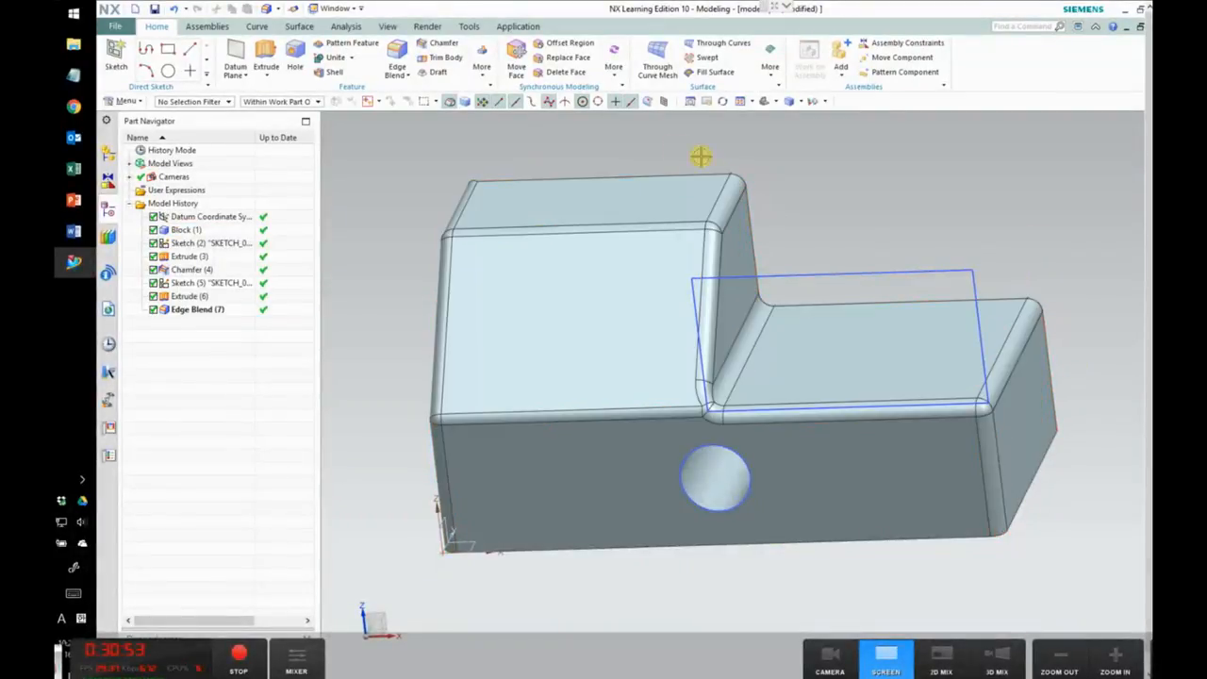
# Step: Edit the existing edge blend and add a corner setback at the step's front corner point above the hole
pyautogui.click(193, 310)
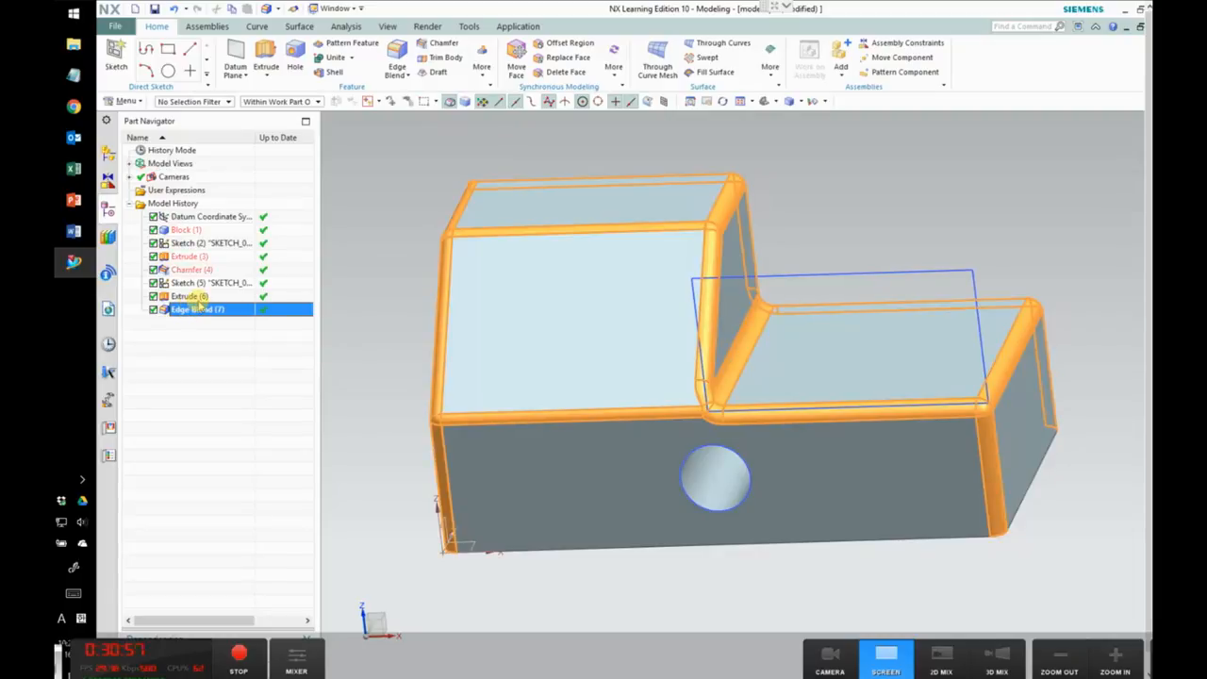
pyautogui.doubleClick(196, 309)
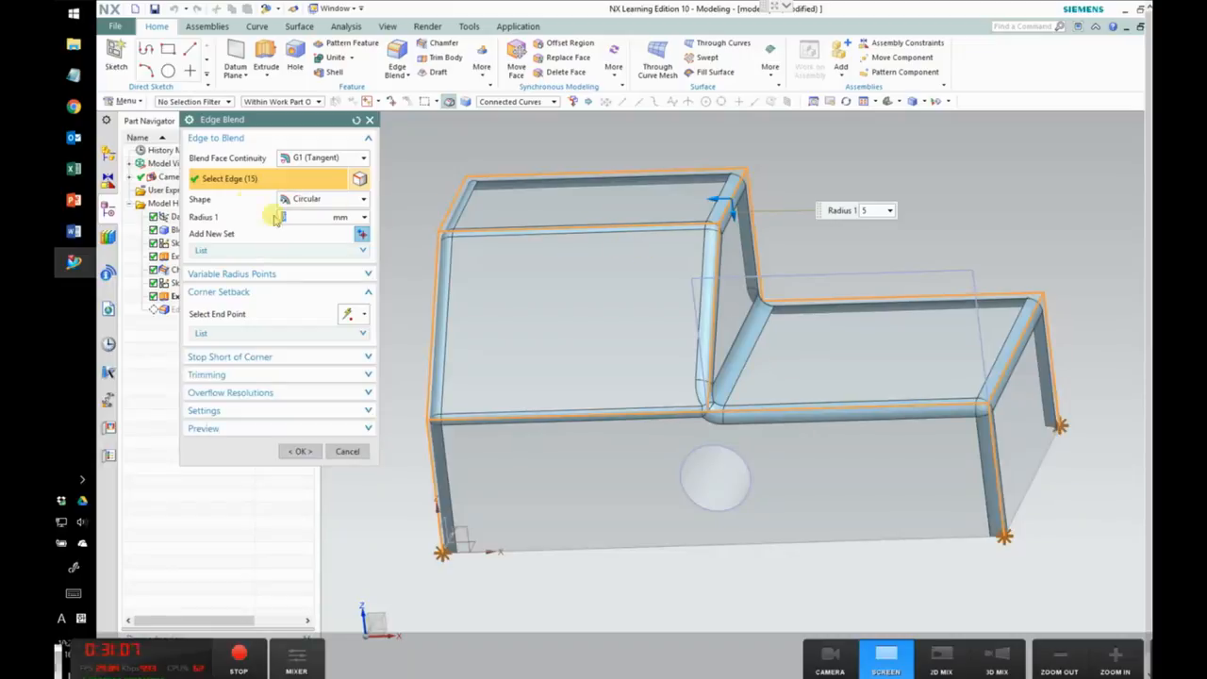
pyautogui.click(227, 317)
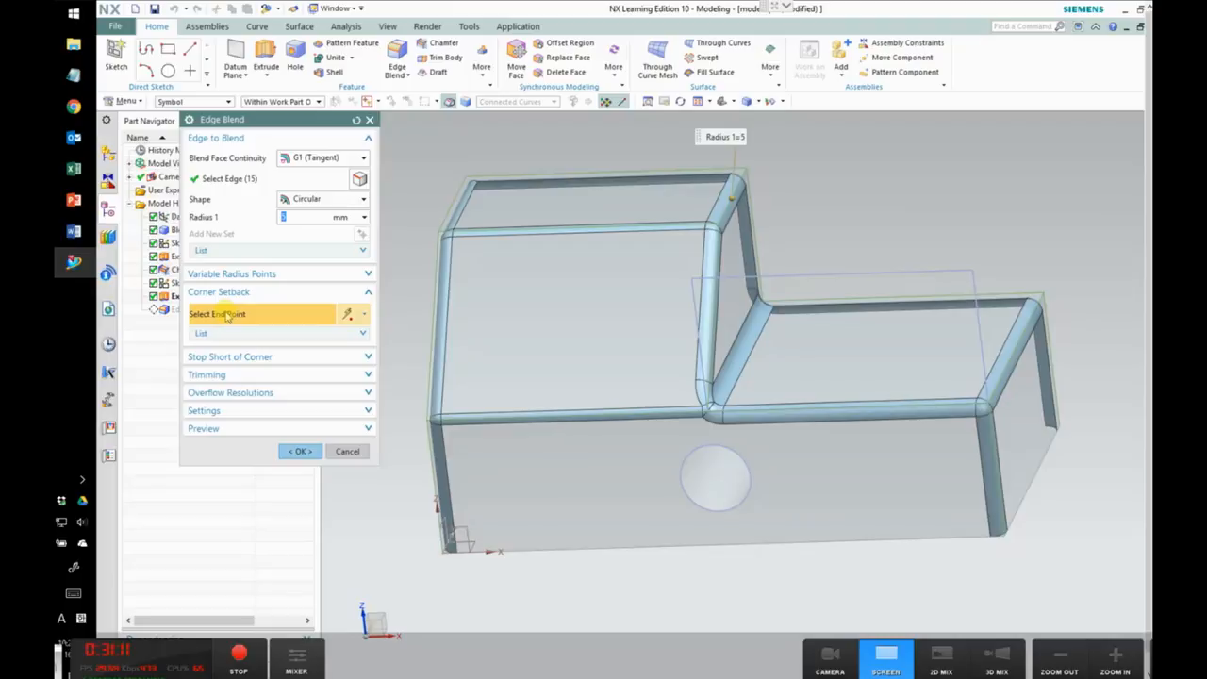
pyautogui.click(368, 292)
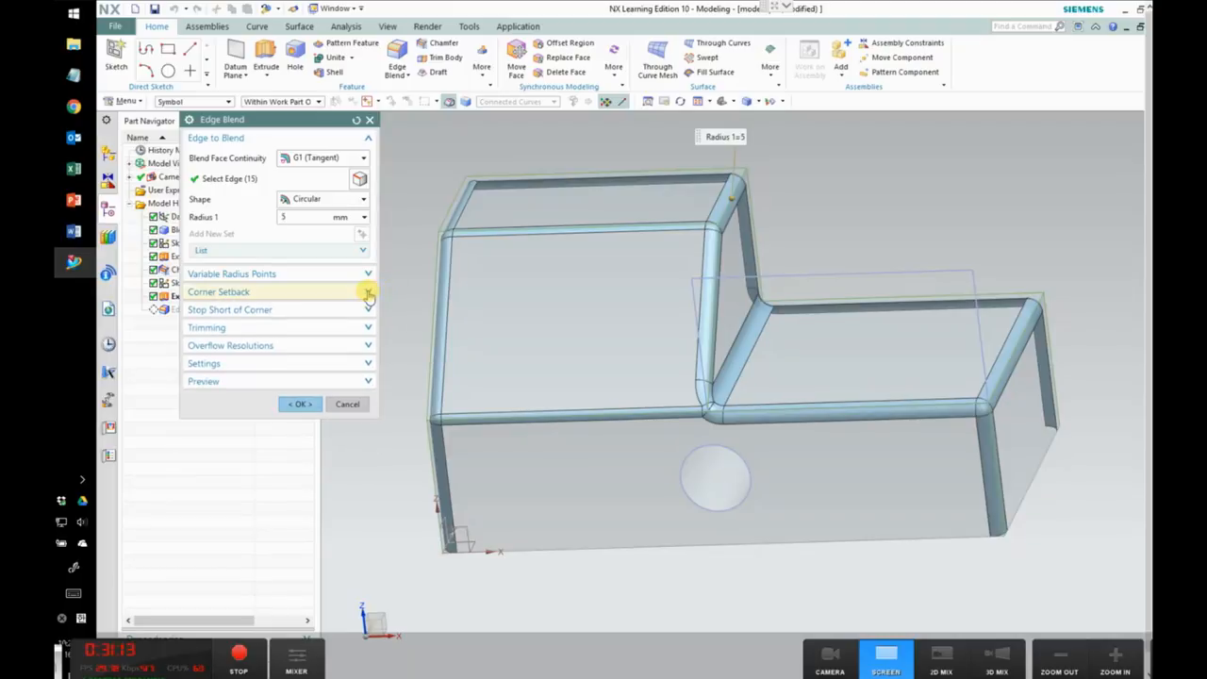
pyautogui.click(369, 294)
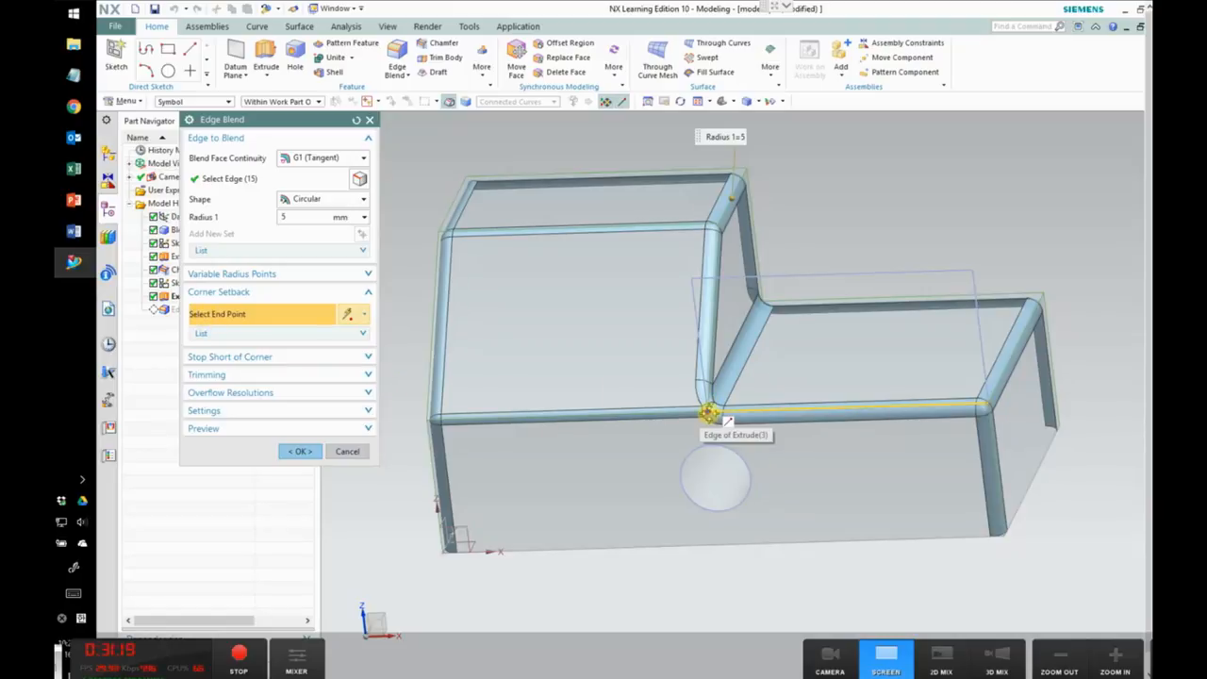
pyautogui.click(709, 415)
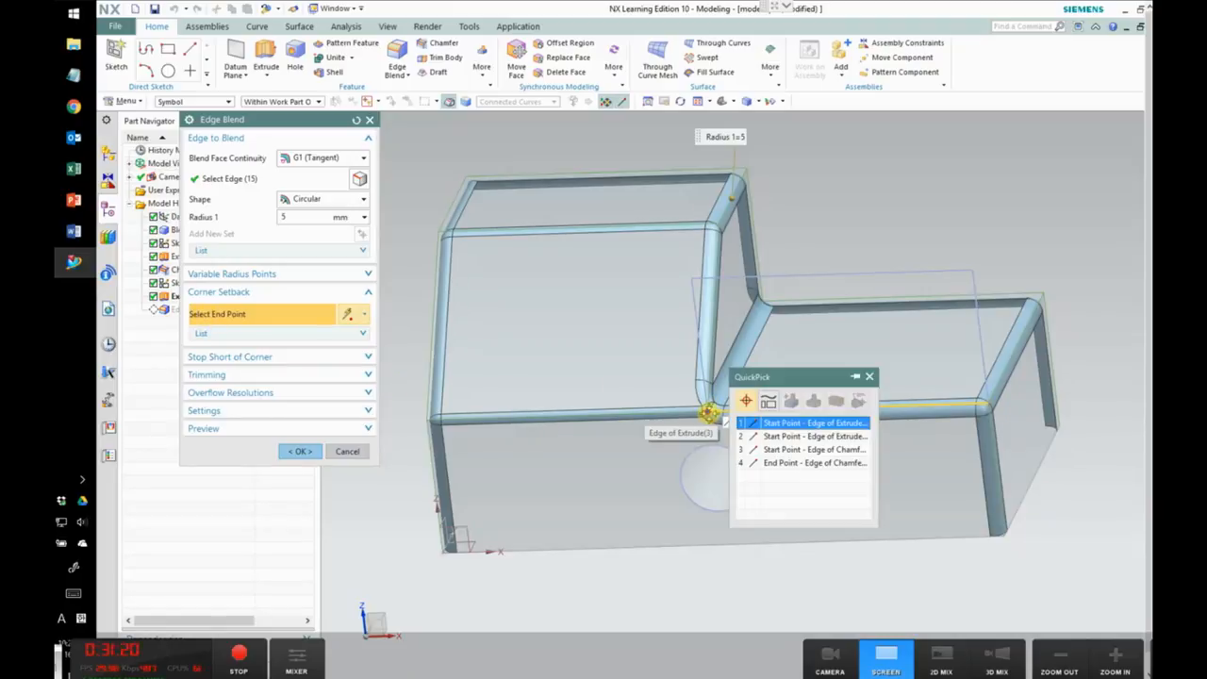
pyautogui.click(786, 423)
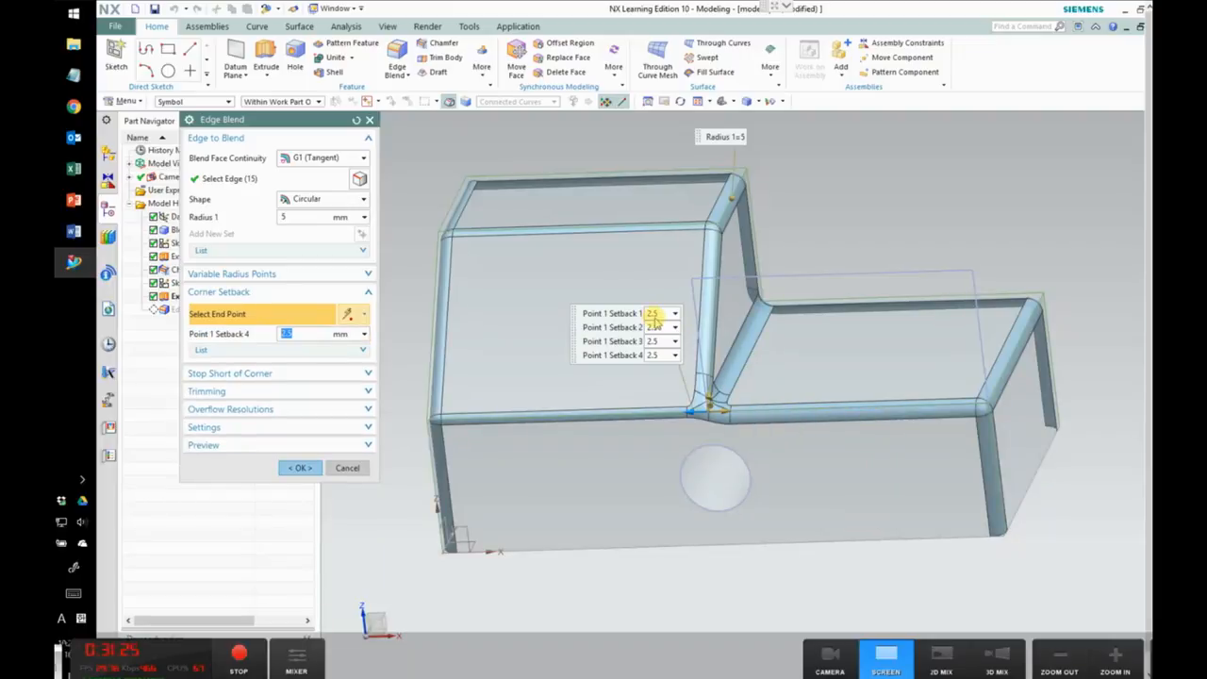
# Step: Set all four setback distances at the corner point to 4 mm and update the edge blend
pyautogui.click(654, 316)
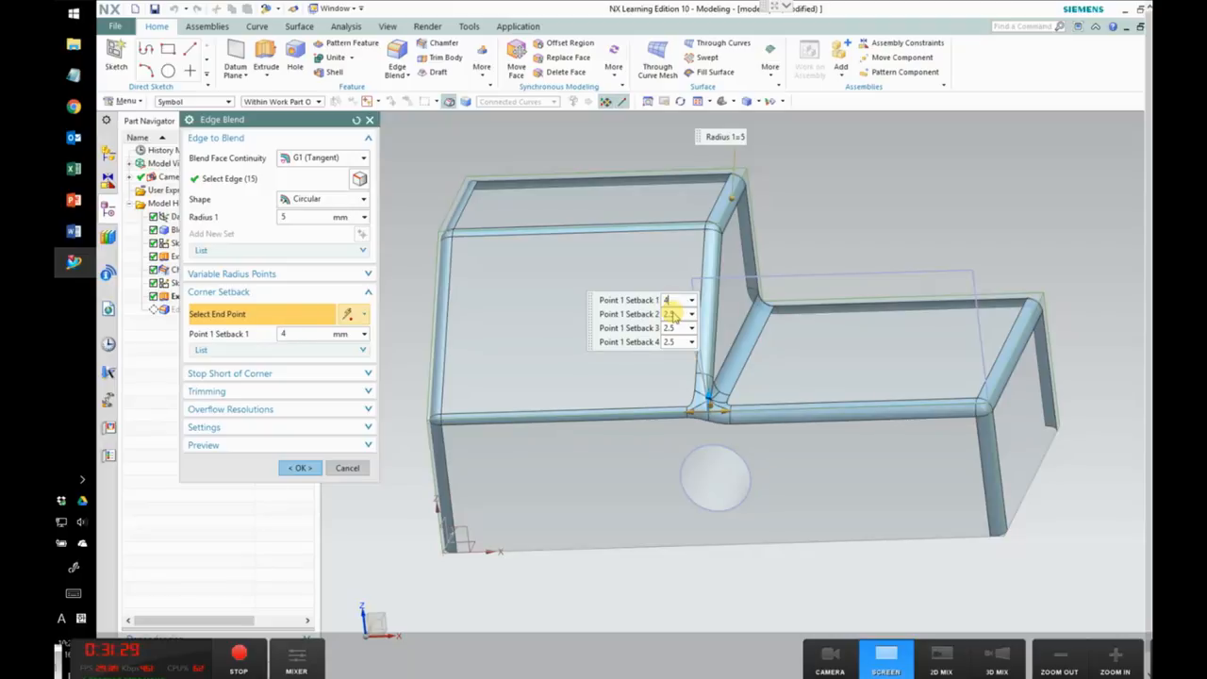
pyautogui.click(673, 315)
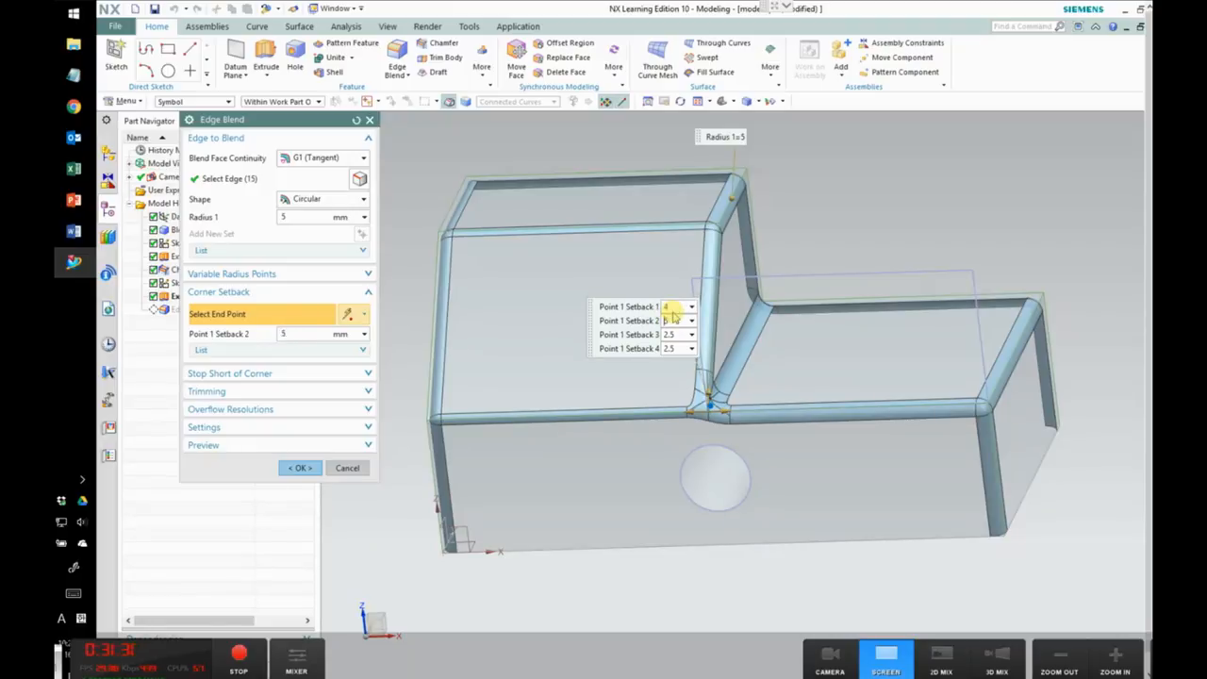
pyautogui.press('Tab')
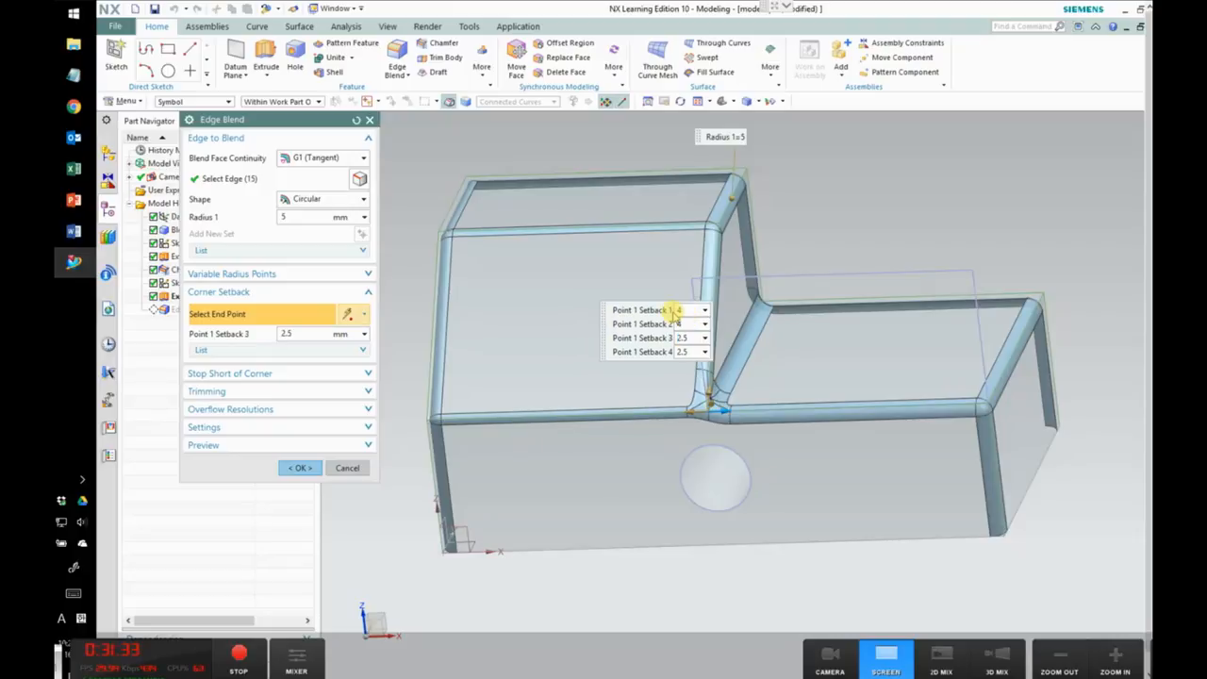
pyautogui.write('4')
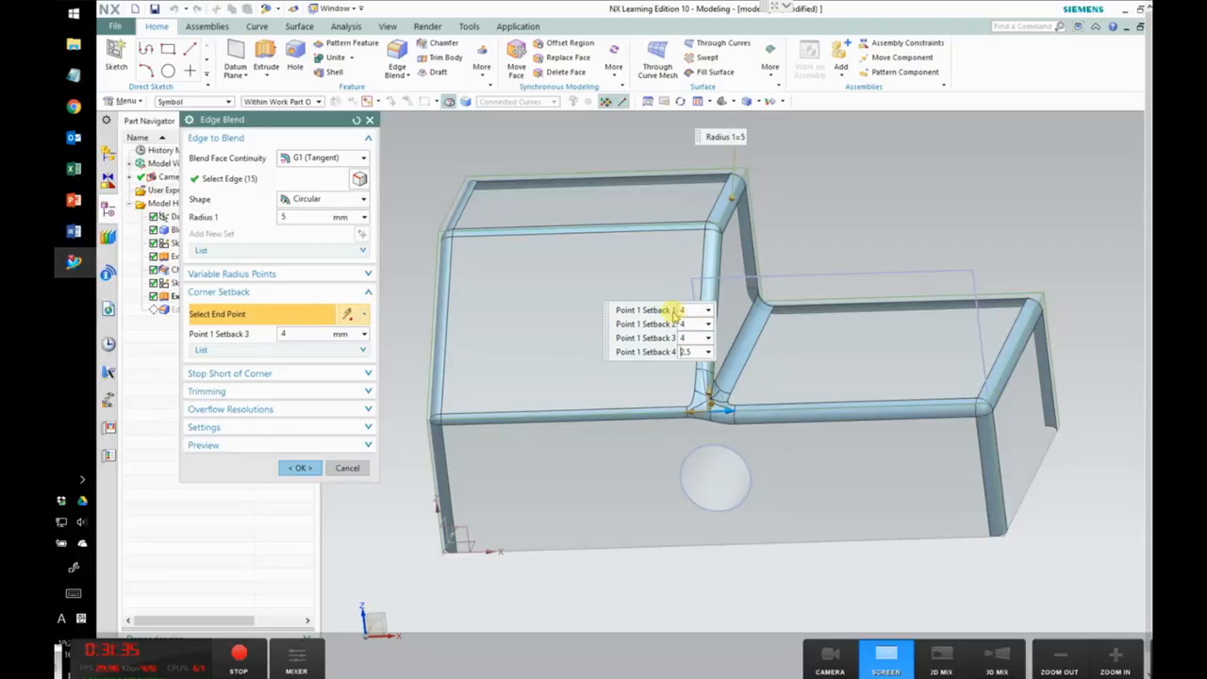
pyautogui.press('Tab')
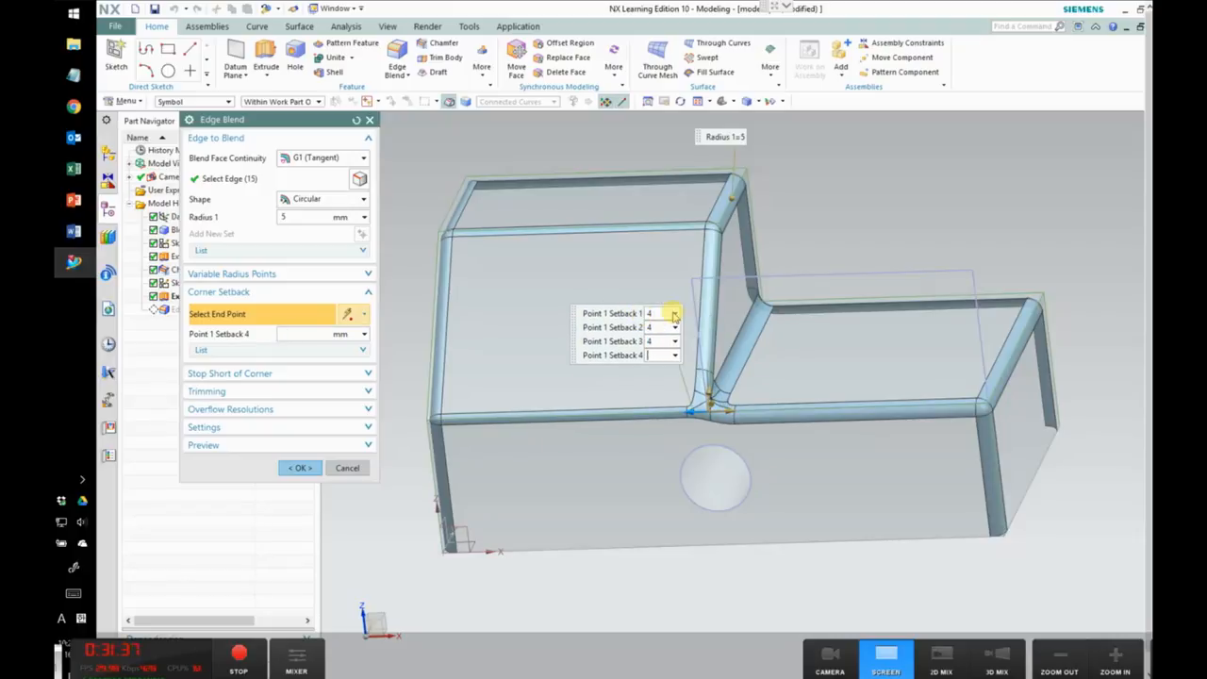
pyautogui.click(673, 314)
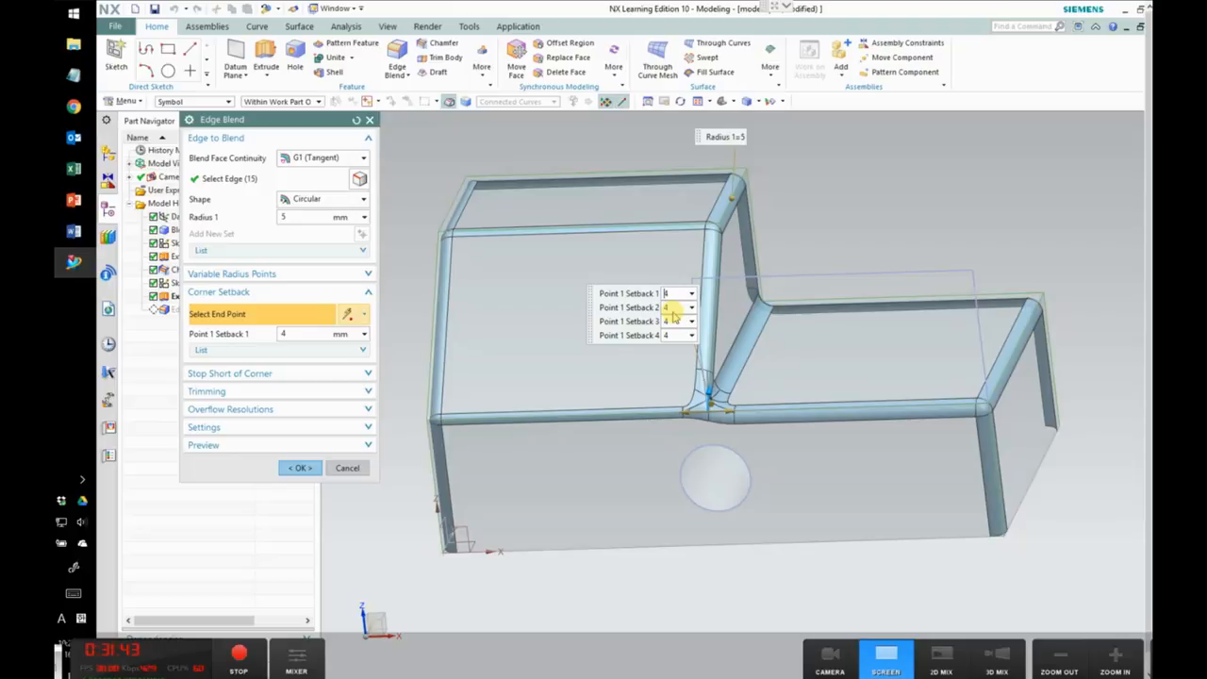
pyautogui.click(298, 469)
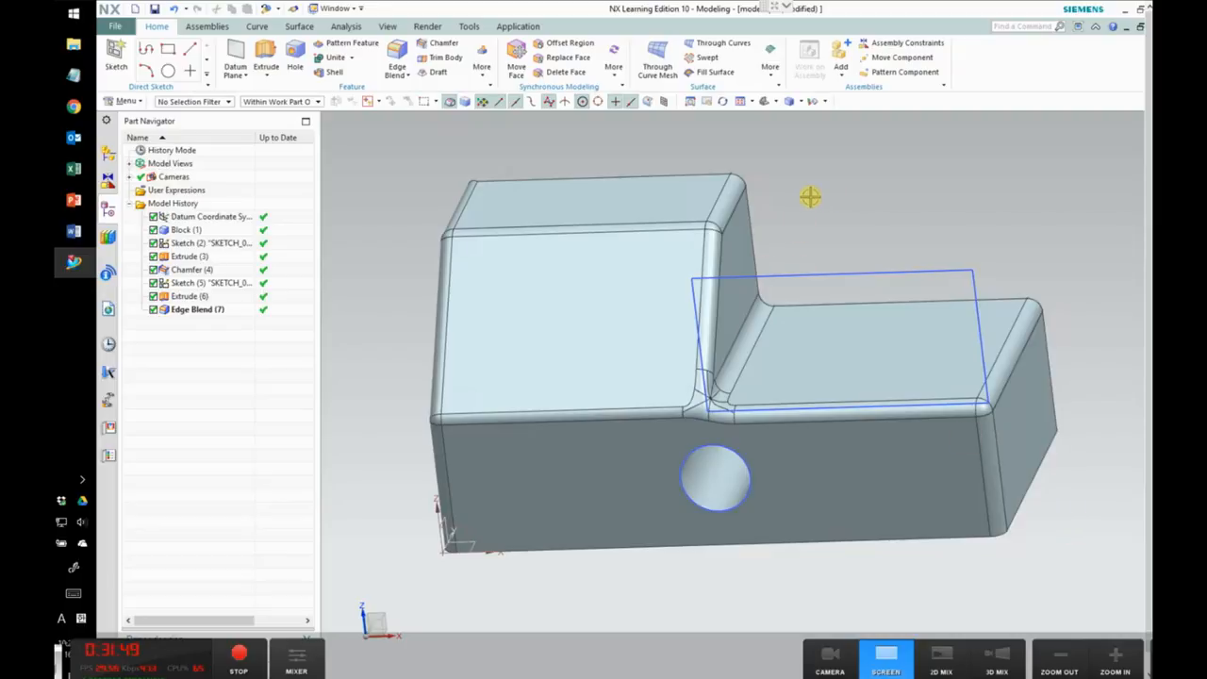
# Step: Edit the edge blend again to include the raised part's missing rear vertical corner edge, and update it
pyautogui.moveTo(850, 216); pyautogui.dragTo(547, 357, button='middle')
pyautogui.doubleClick(198, 309)
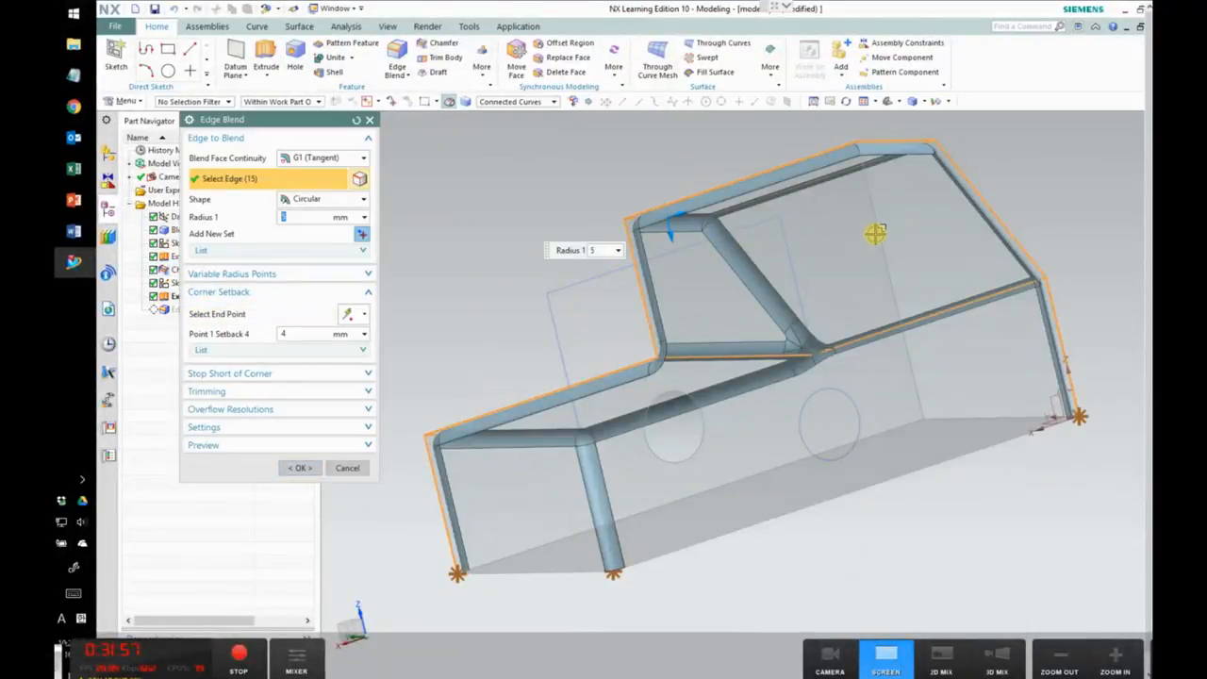
pyautogui.click(877, 233)
pyautogui.click(302, 468)
pyautogui.moveTo(517, 293); pyautogui.dragTo(692, 251, button='middle')
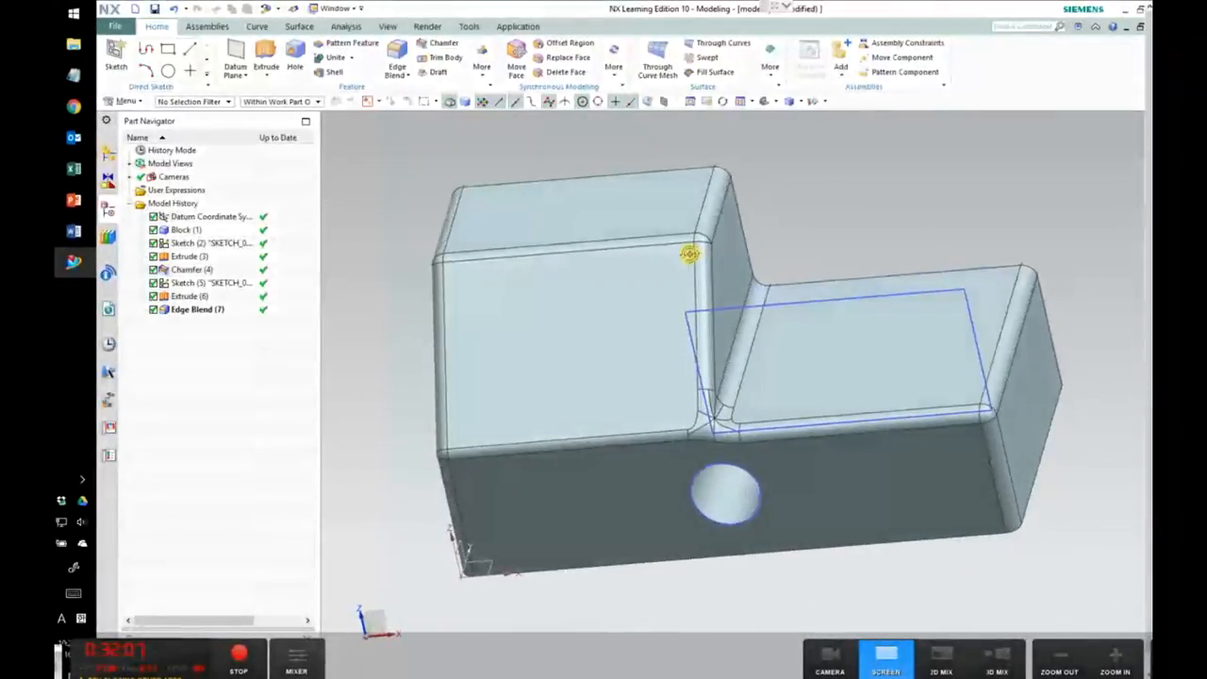
# Step: Add the through hole's circular edges on the front and rear faces to the 5 mm edge blend and update it
pyautogui.click(193, 313)
pyautogui.doubleClick(193, 311)
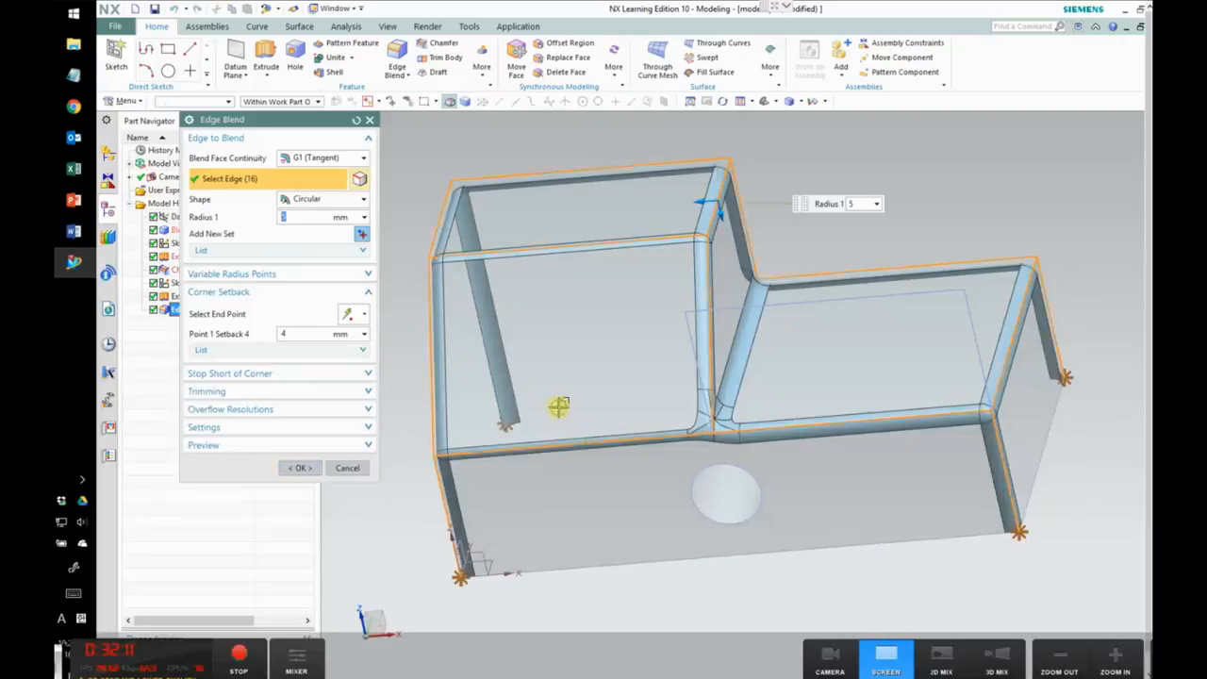
pyautogui.click(726, 464)
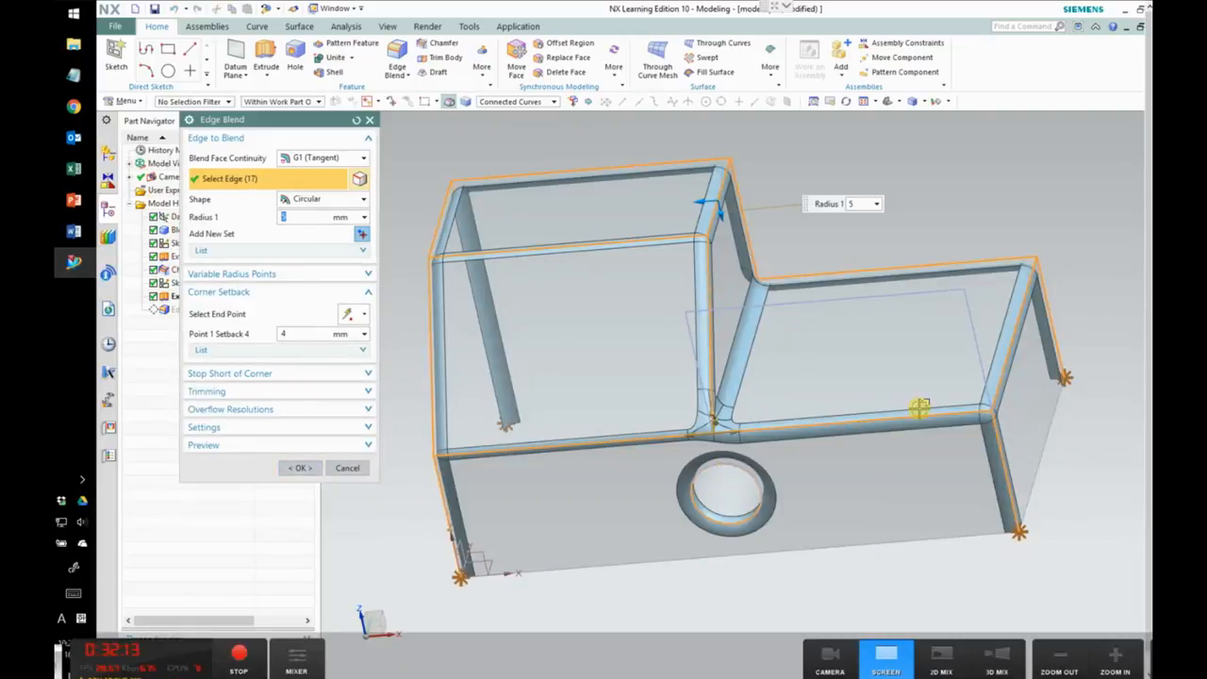
pyautogui.moveTo(1072, 270); pyautogui.dragTo(858, 323, button='middle')
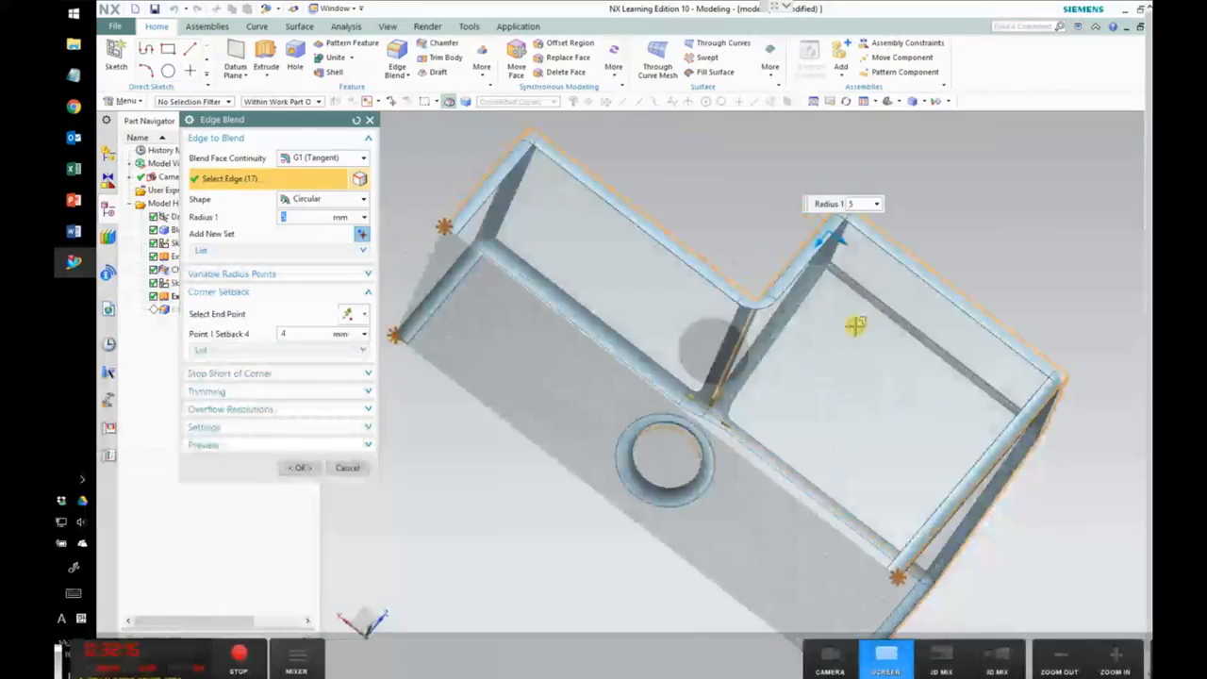
pyautogui.click(716, 330)
pyautogui.click(300, 468)
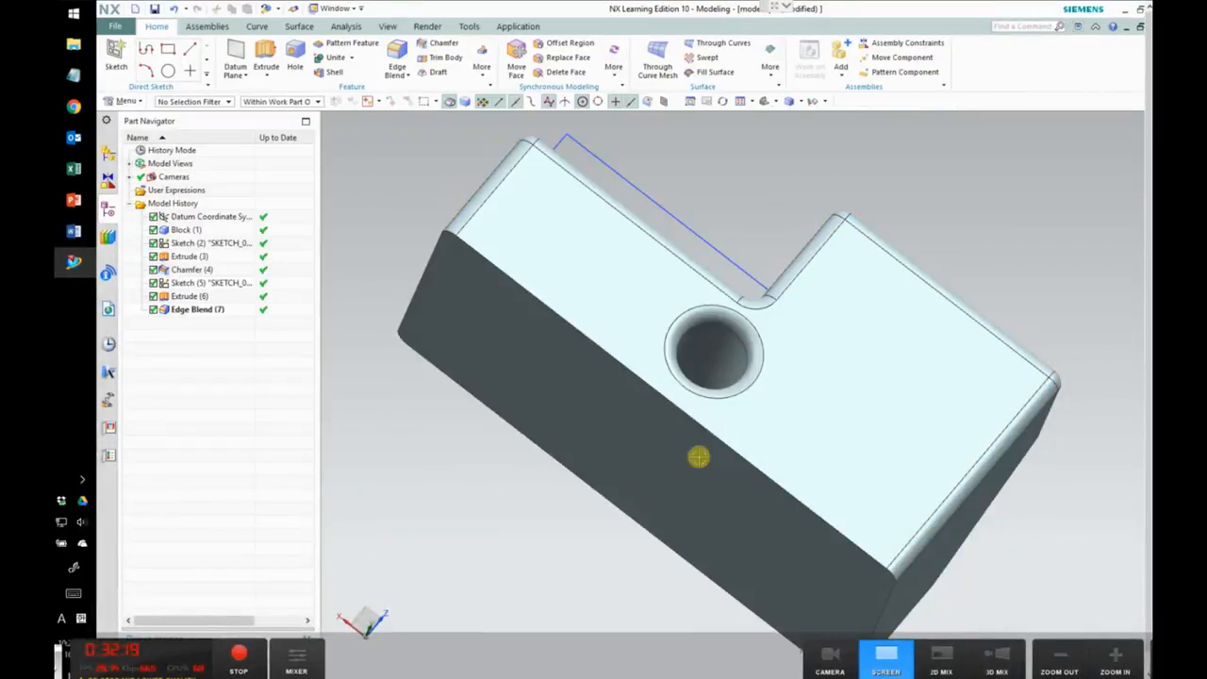
# Step: Try to shell the body with a 5 mm wall thickness, removing its bottom face
pyautogui.moveTo(909, 192); pyautogui.dragTo(1095, 254, button='middle')
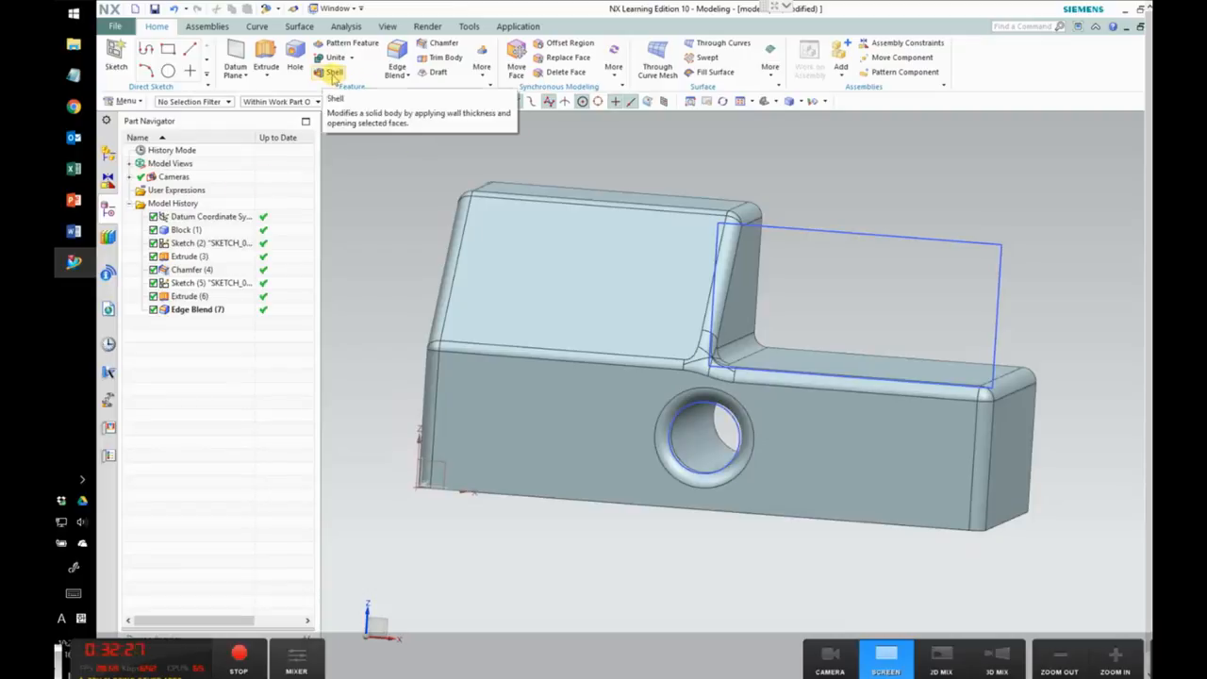
pyautogui.click(334, 74)
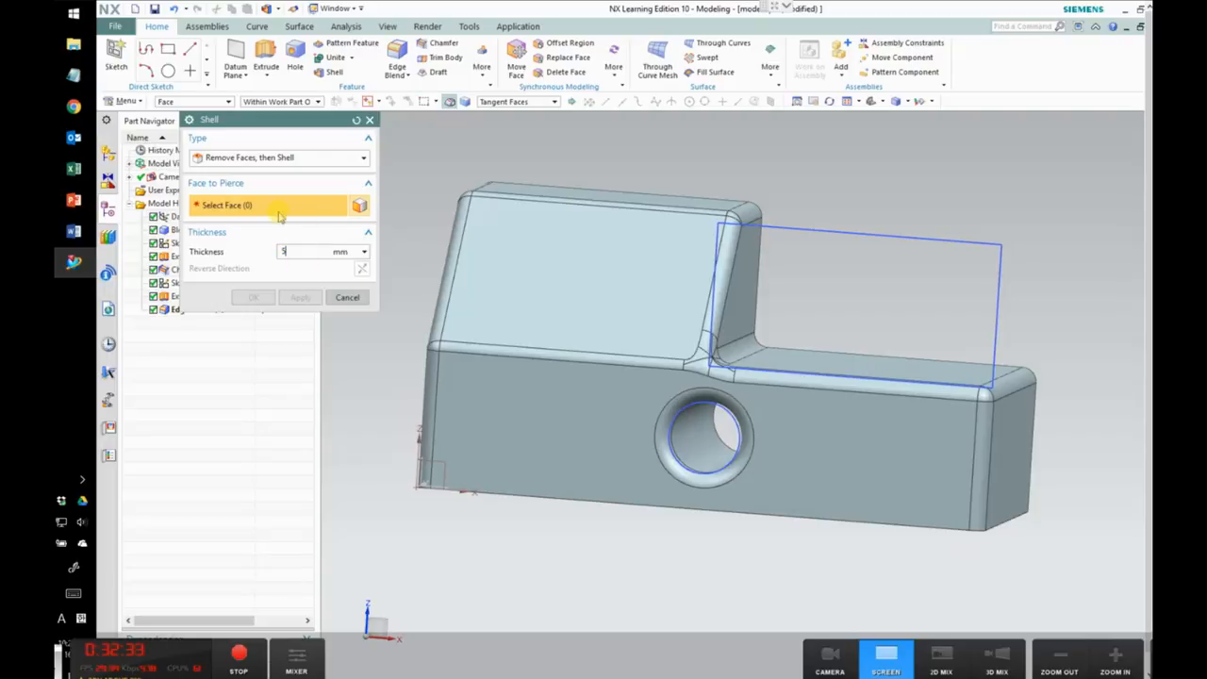
pyautogui.moveTo(669, 563); pyautogui.dragTo(691, 505, button='middle')
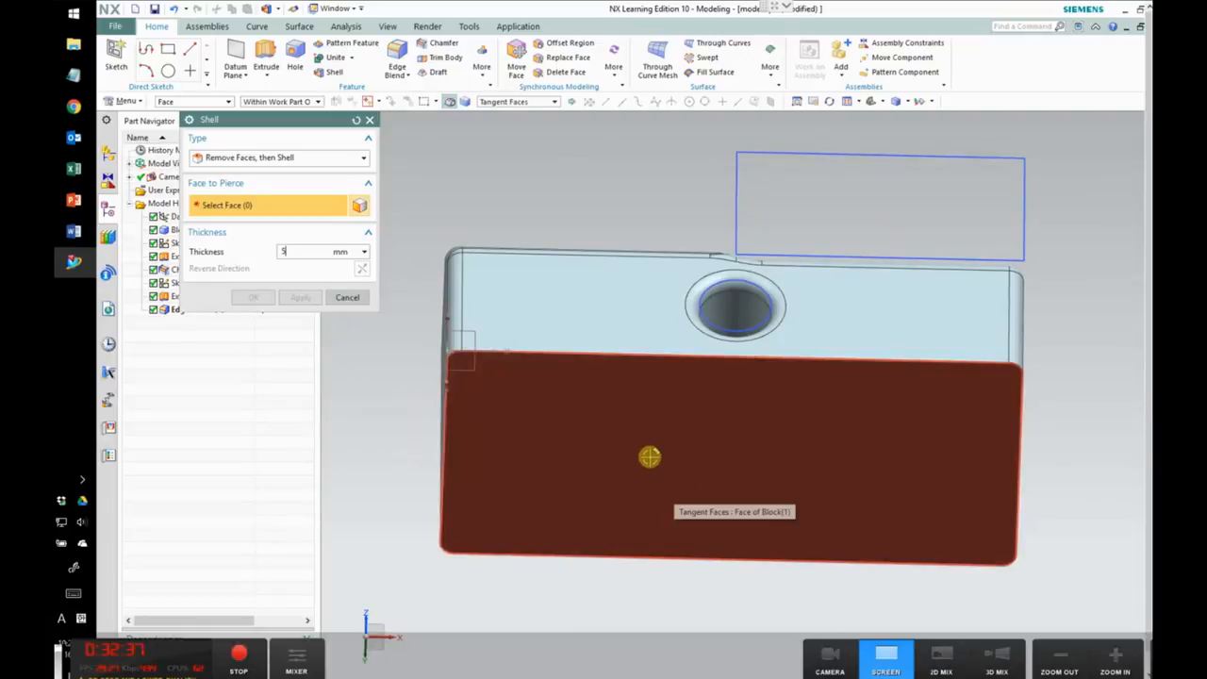
pyautogui.click(650, 457)
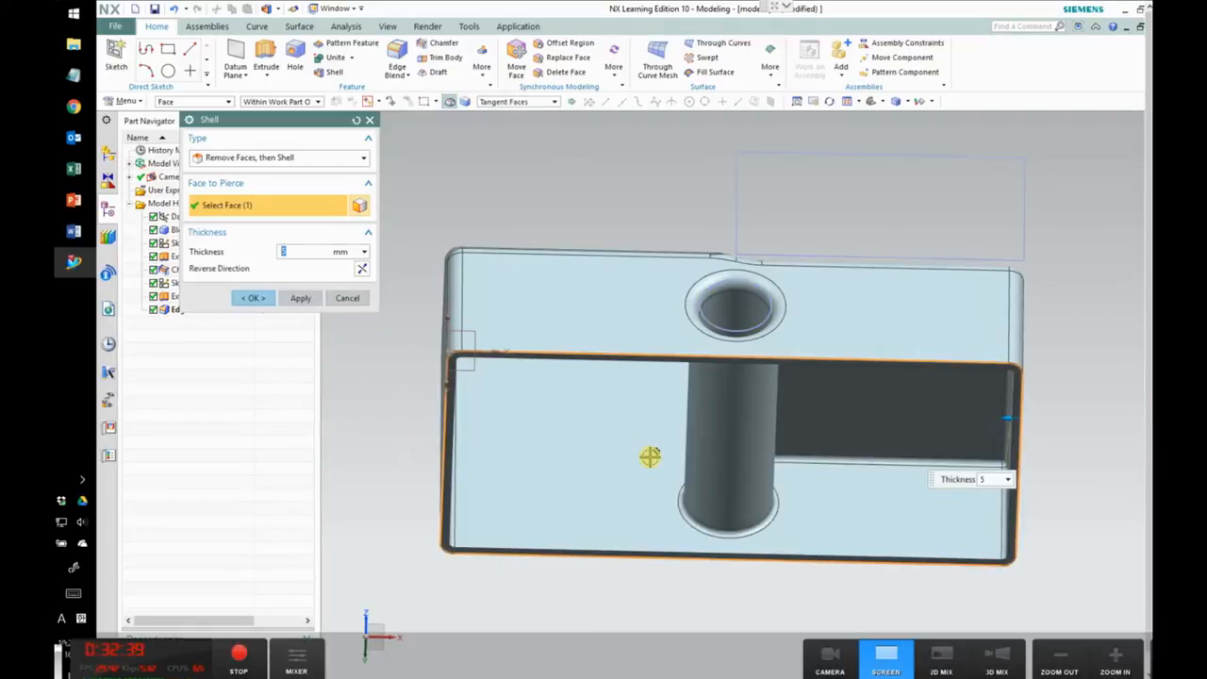
pyautogui.moveTo(611, 608); pyautogui.dragTo(688, 573, button='middle')
pyautogui.click(267, 299)
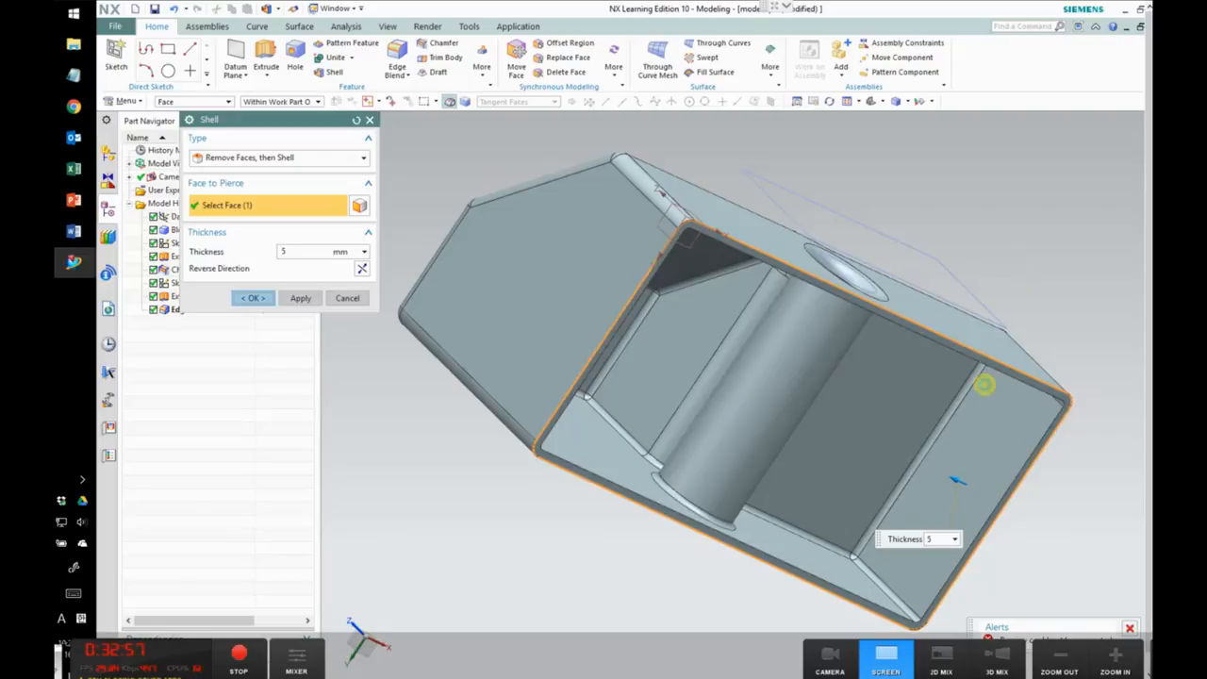
pyautogui.click(300, 298)
pyautogui.click(632, 371)
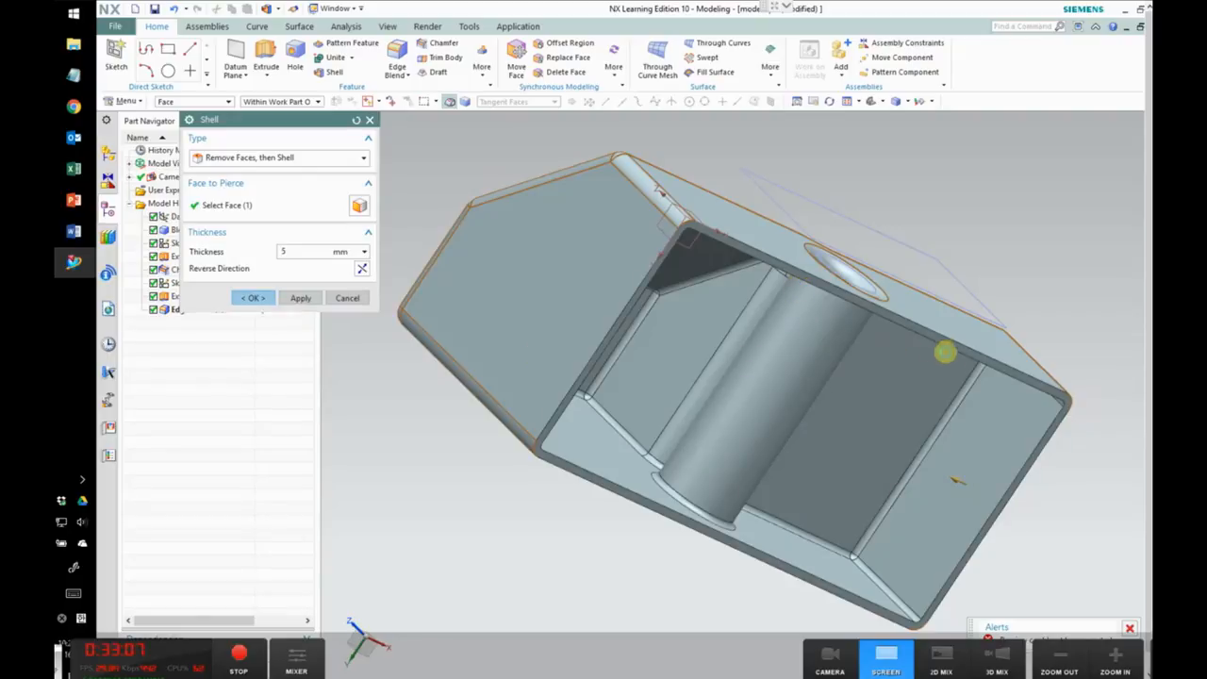
pyautogui.click(253, 297)
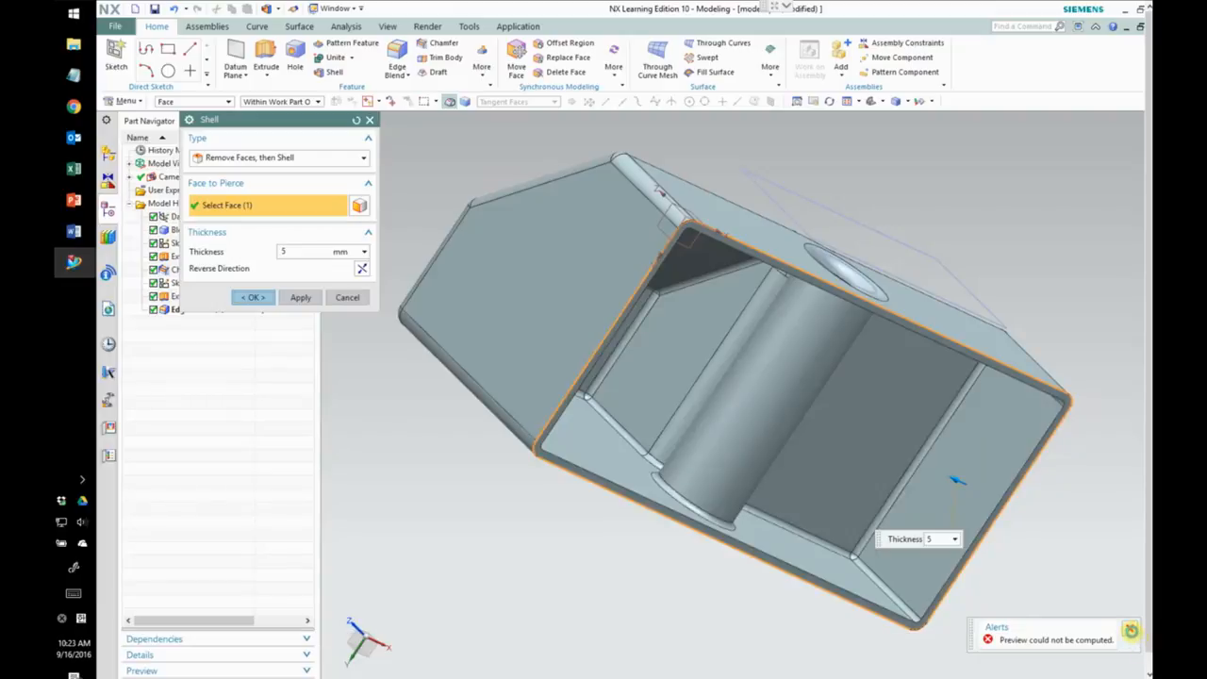
pyautogui.click(1131, 630)
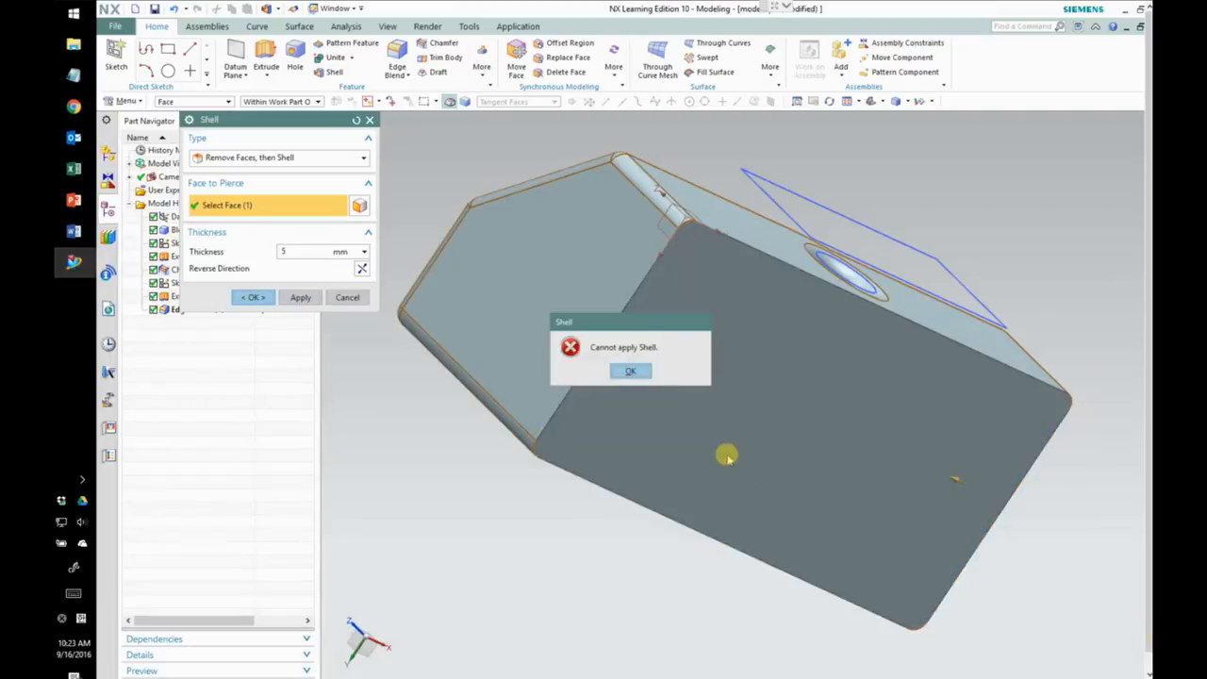
pyautogui.click(632, 372)
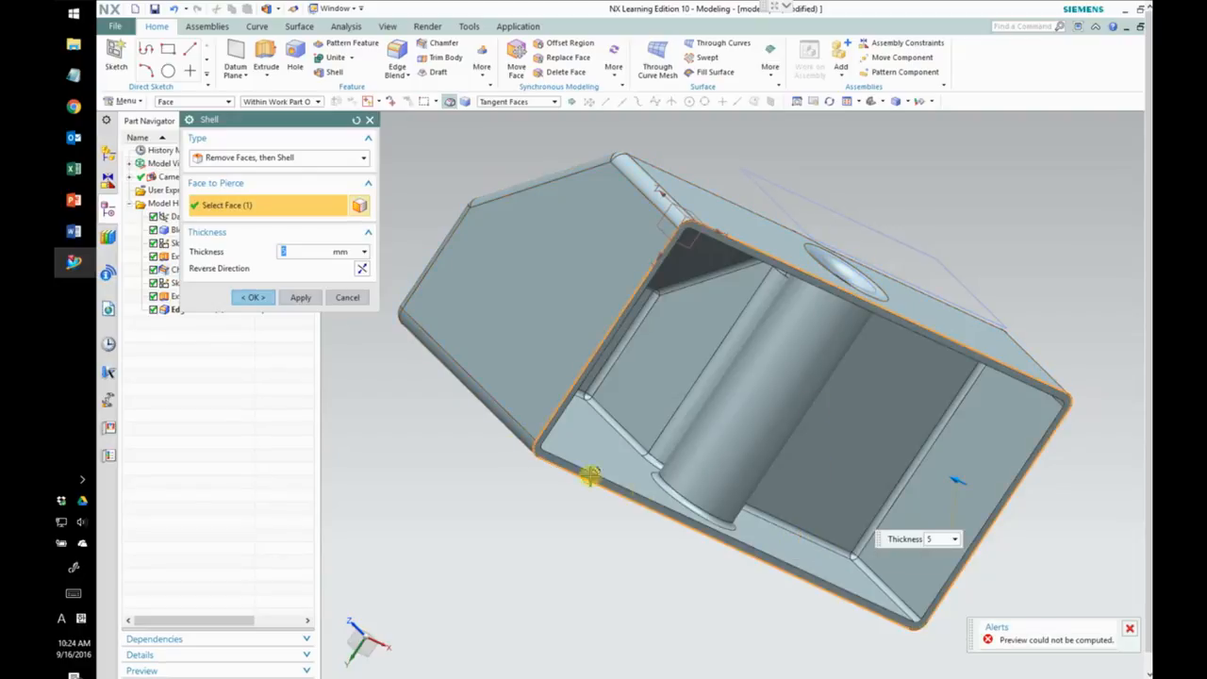
pyautogui.click(353, 300)
# Step: Try the 5 mm shell on the body again with the bottom face as the face to pierce, and cancel it
pyautogui.moveTo(767, 332); pyautogui.dragTo(721, 349, button='middle')
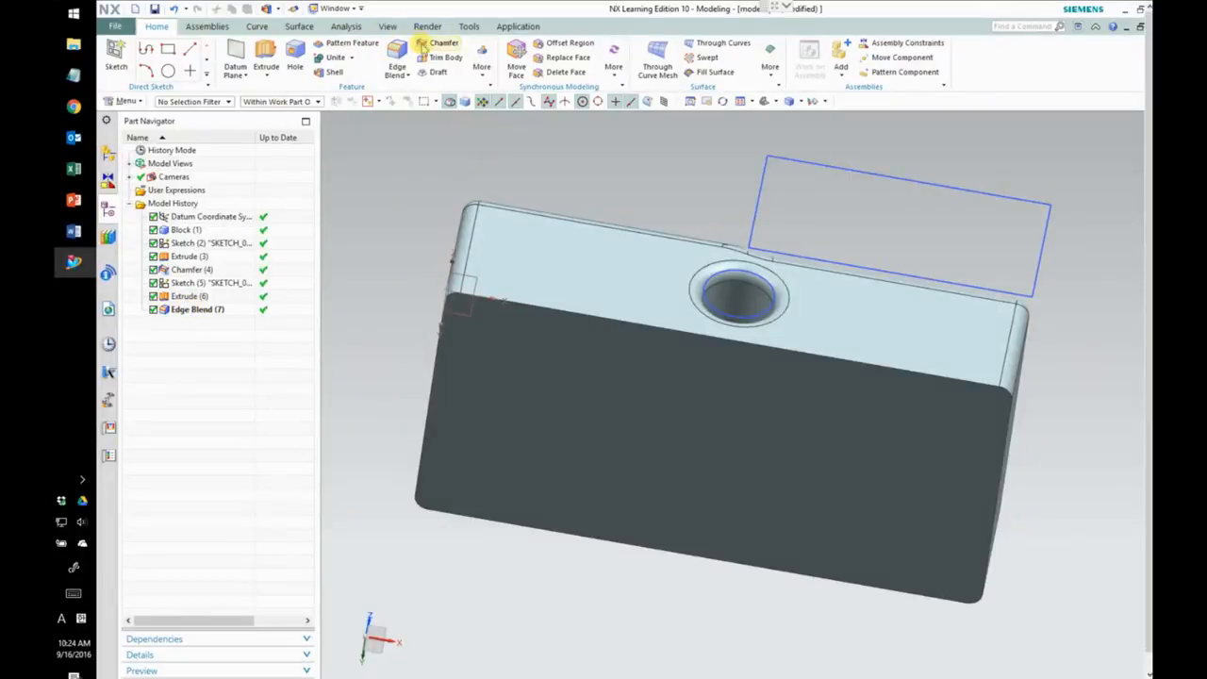
pyautogui.click(334, 72)
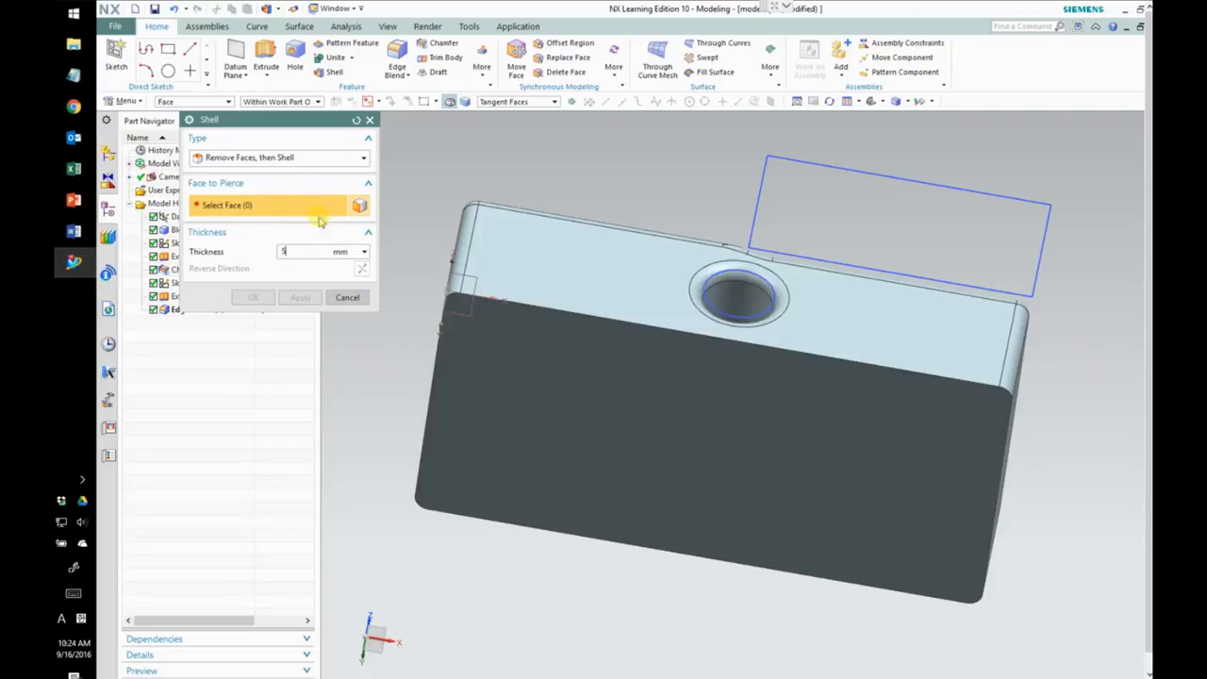
pyautogui.click(518, 361)
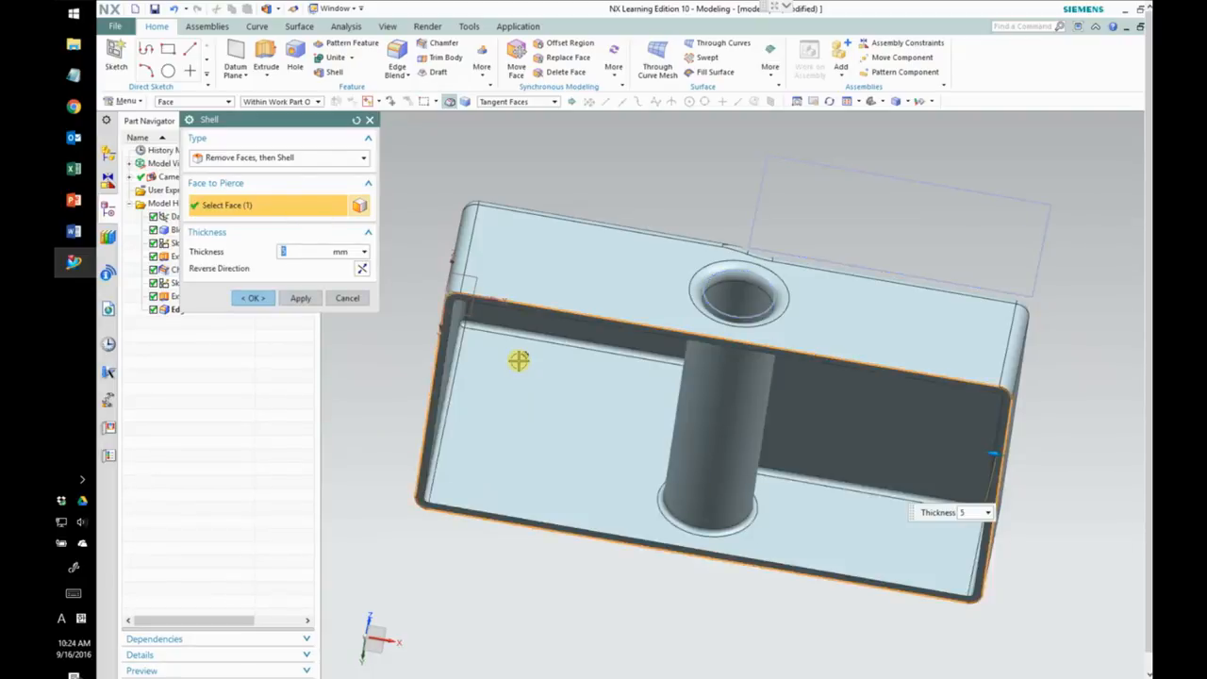
pyautogui.click(253, 298)
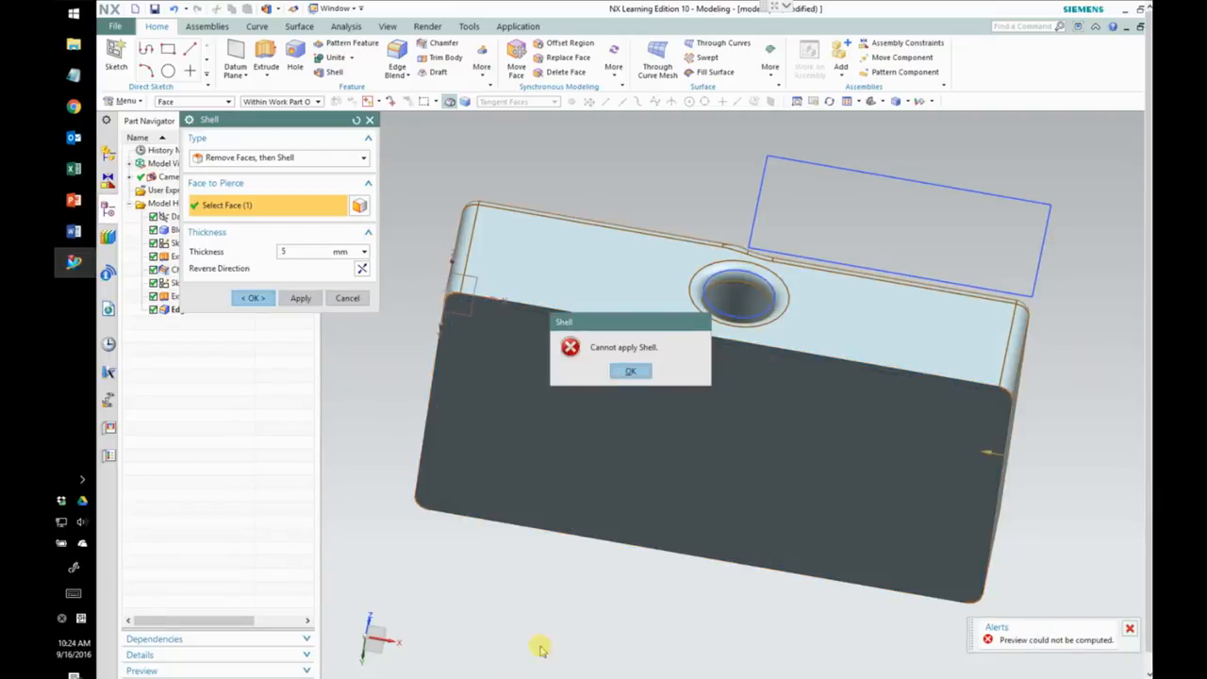
pyautogui.click(635, 371)
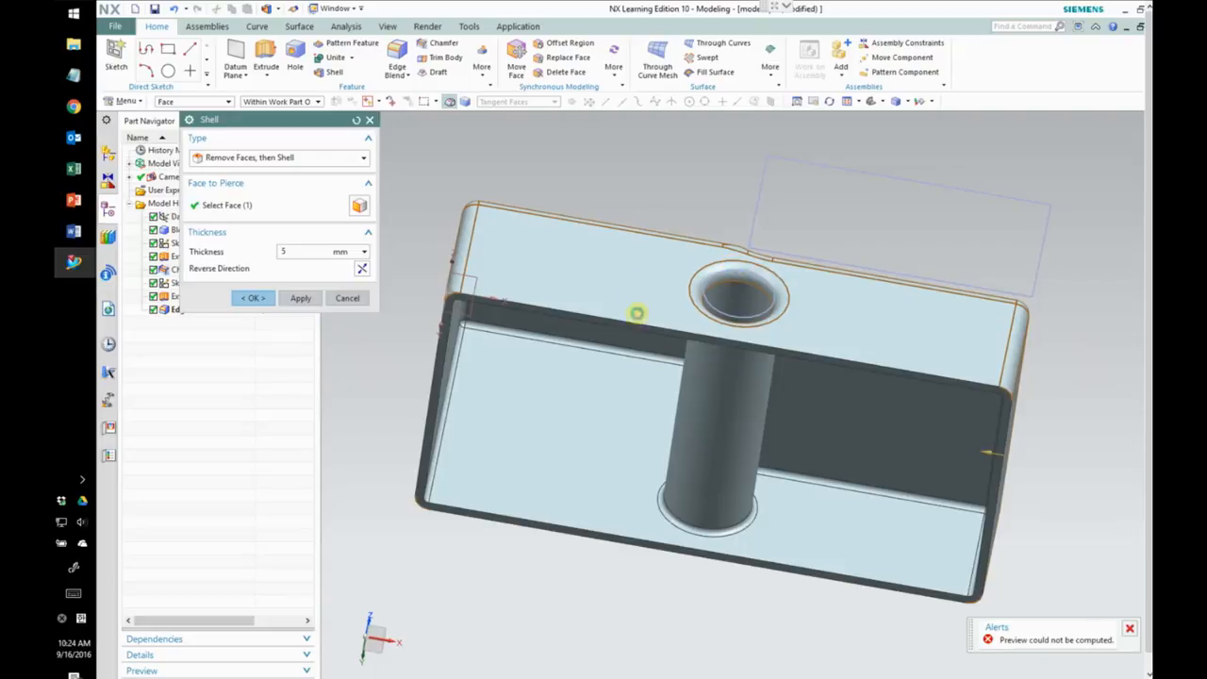
pyautogui.click(657, 334)
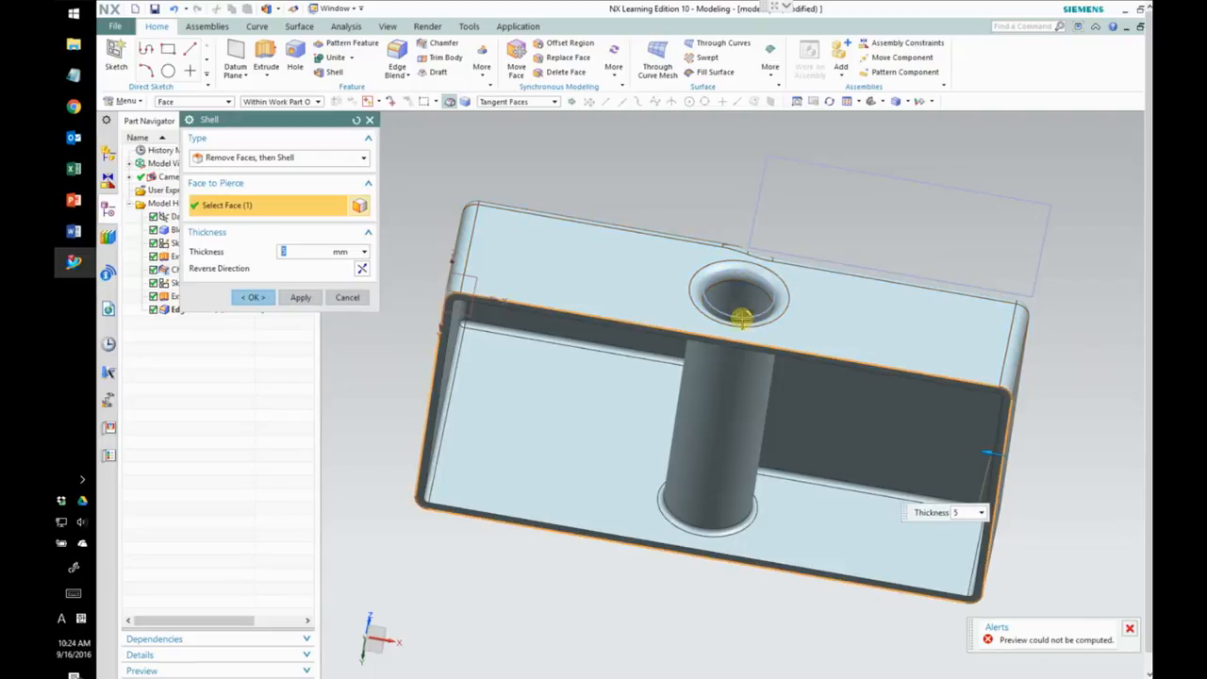
pyautogui.click(347, 298)
# Step: Remove the through hole's two circular edges from the edge blend's selection and update the blend
pyautogui.click(181, 312)
pyautogui.doubleClick(181, 312)
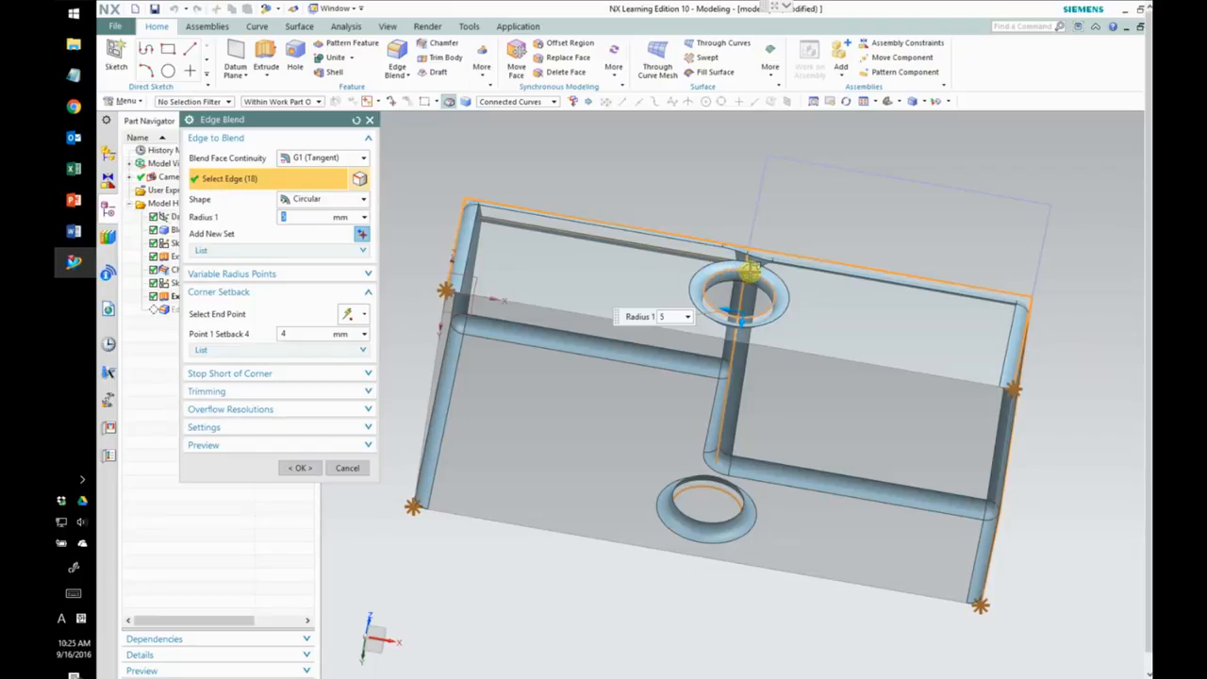
pyautogui.click(747, 269)
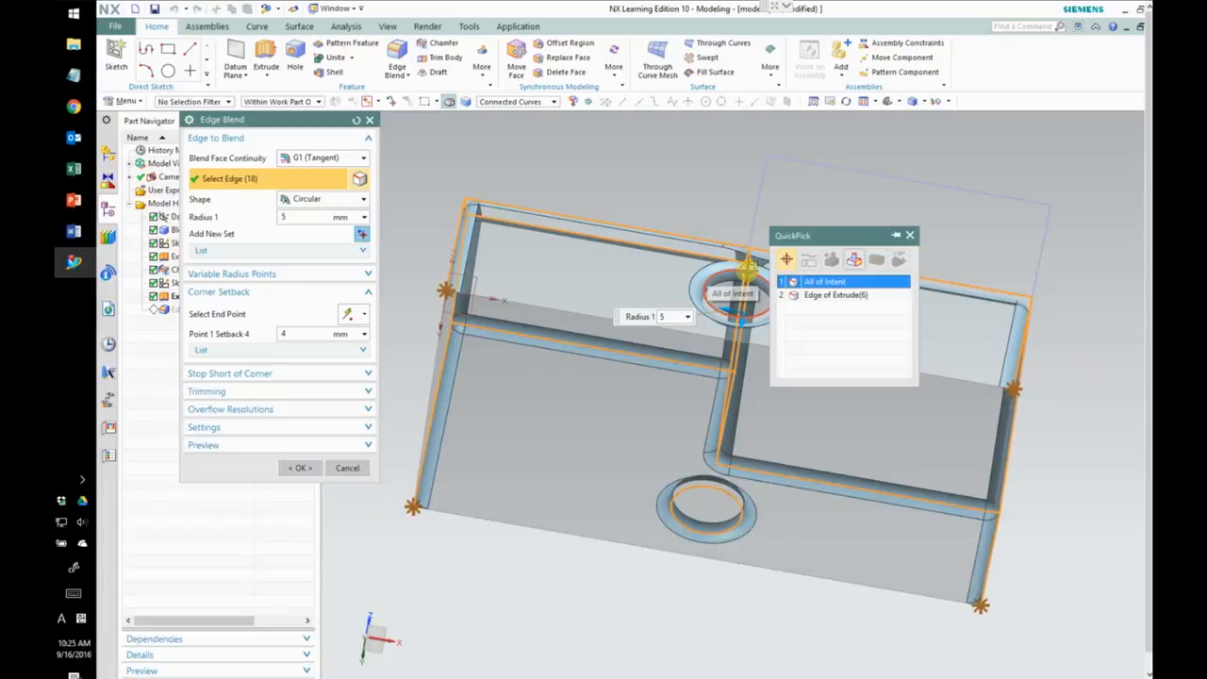
pyautogui.click(828, 296)
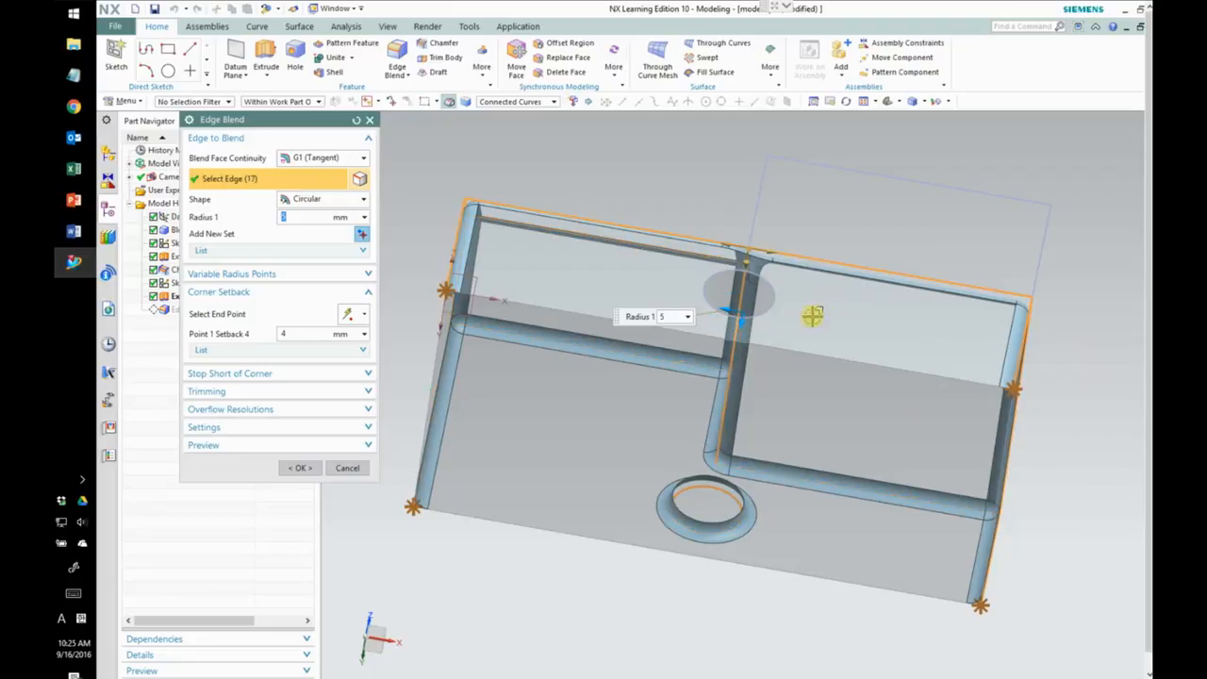
pyautogui.moveTo(526, 538); pyautogui.dragTo(762, 496, button='middle')
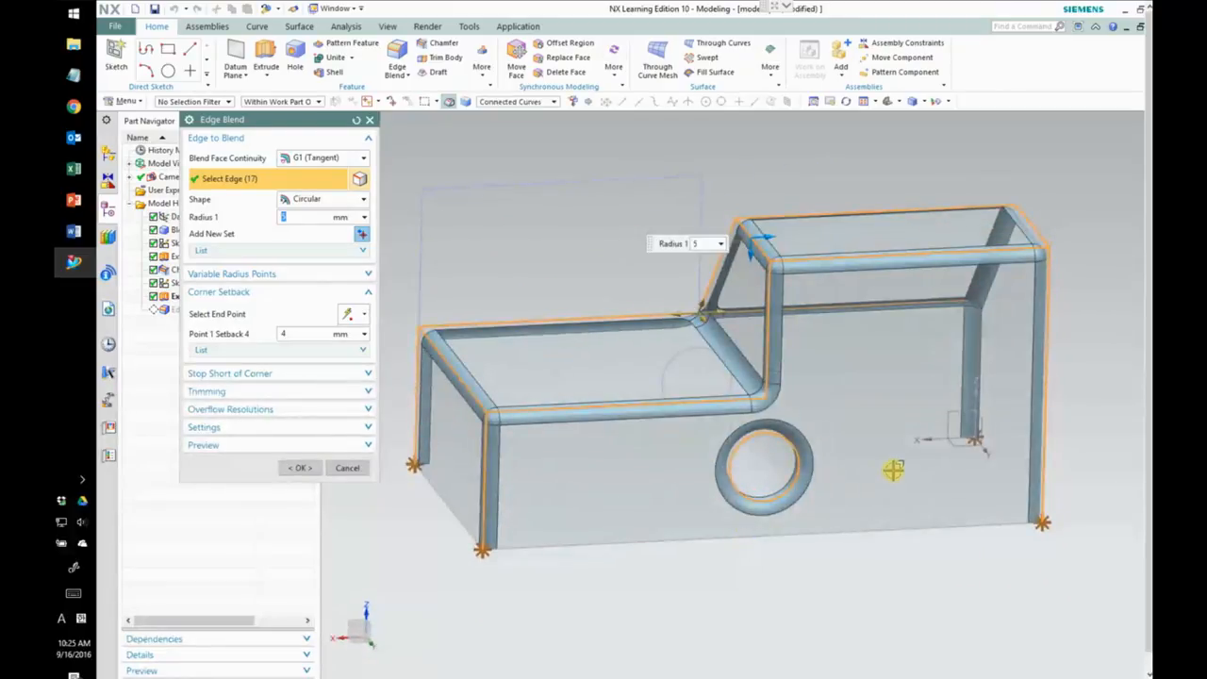
pyautogui.keyDown('shift'); pyautogui.click(796, 445); pyautogui.keyUp('shift')
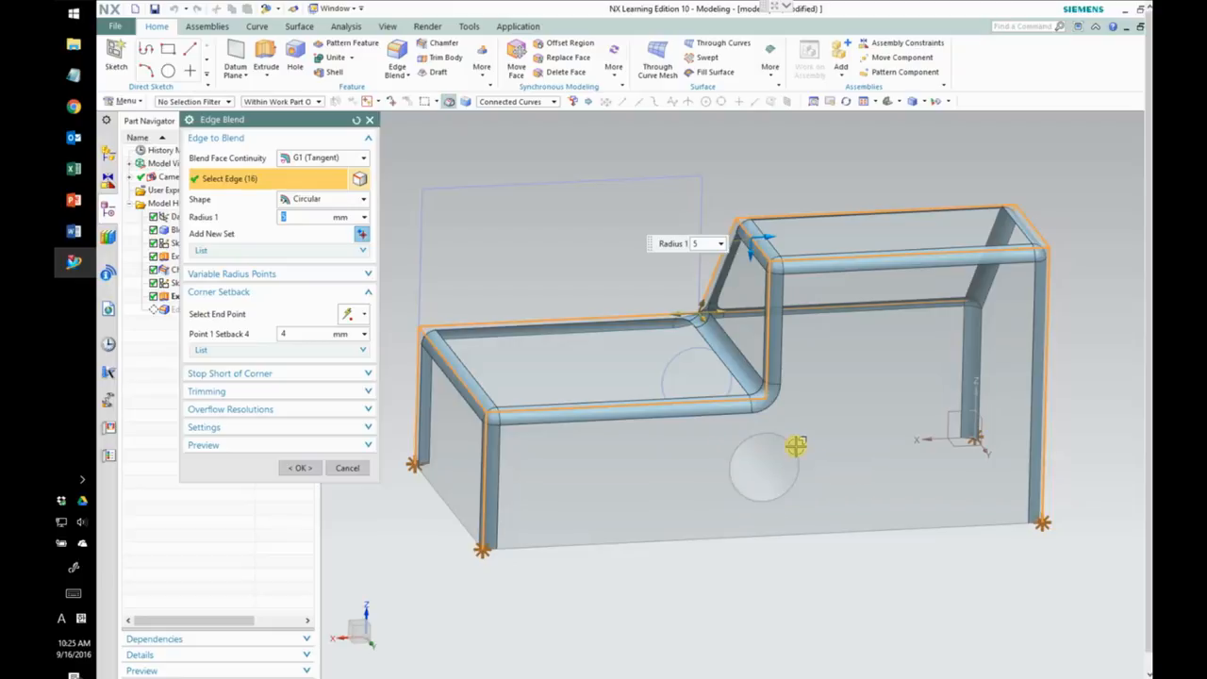
pyautogui.moveTo(758, 574); pyautogui.dragTo(868, 550, button='middle')
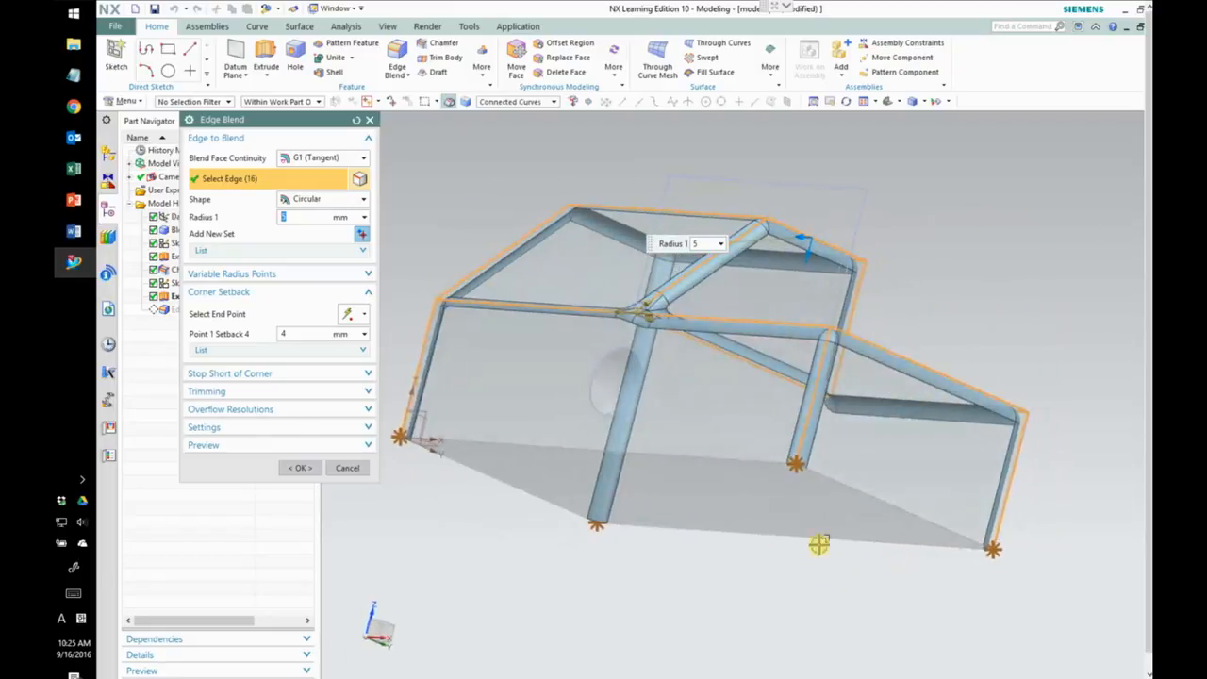
pyautogui.click(300, 467)
# Step: Shell the body with a 3 mm wall thickness, removing its bottom face
pyautogui.moveTo(693, 542); pyautogui.dragTo(746, 500, button='middle')
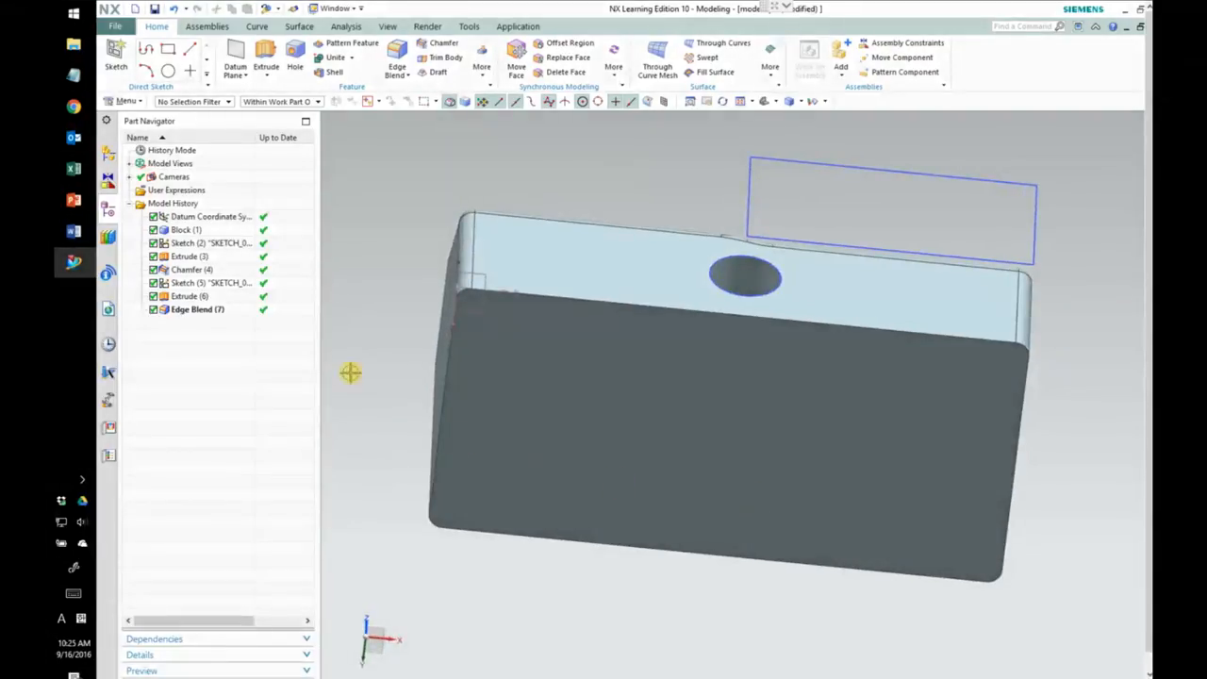
pyautogui.click(335, 72)
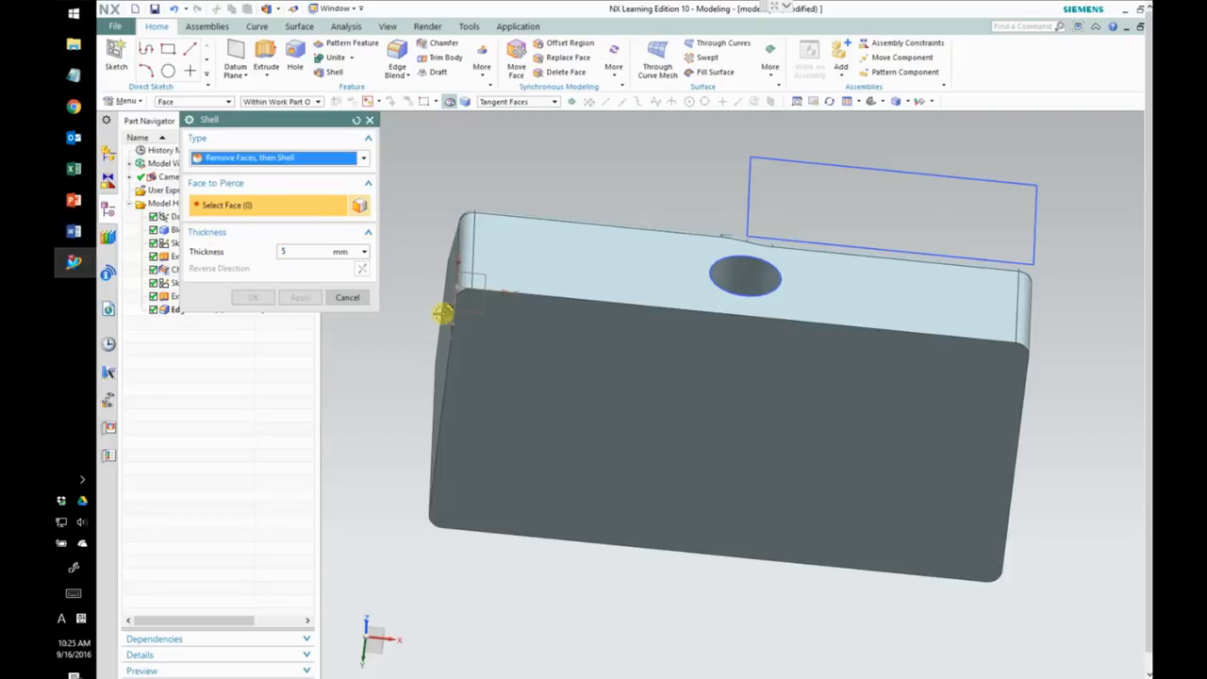
pyautogui.click(615, 408)
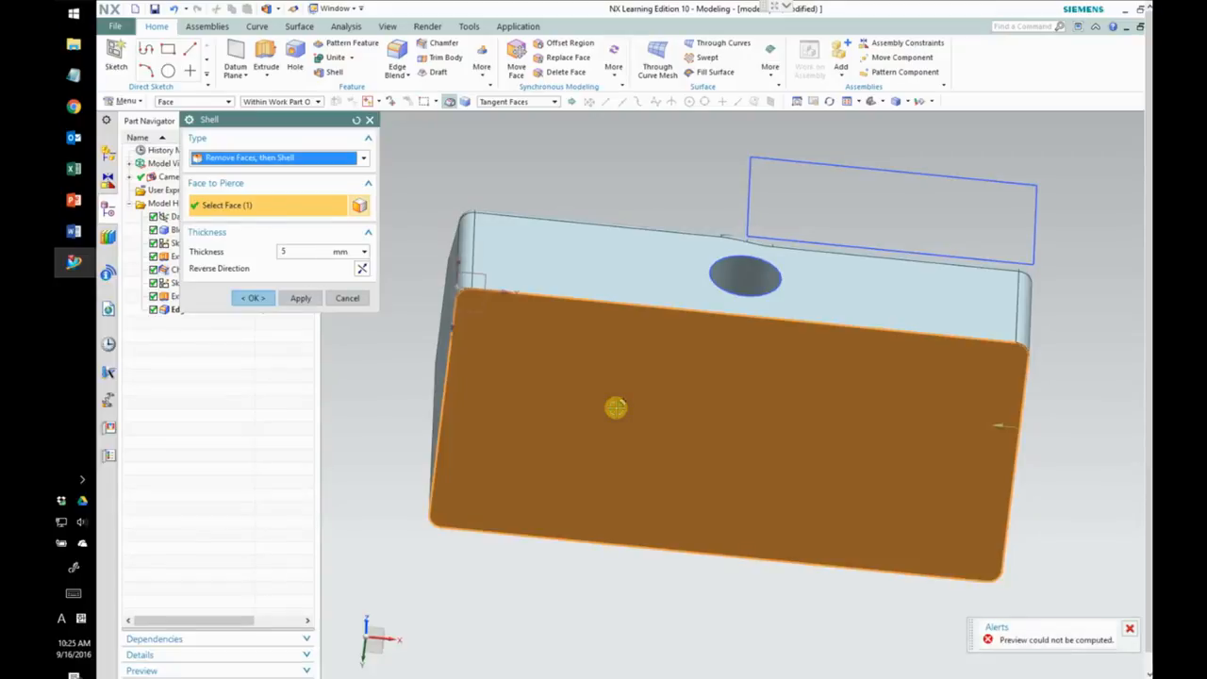
pyautogui.click(299, 297)
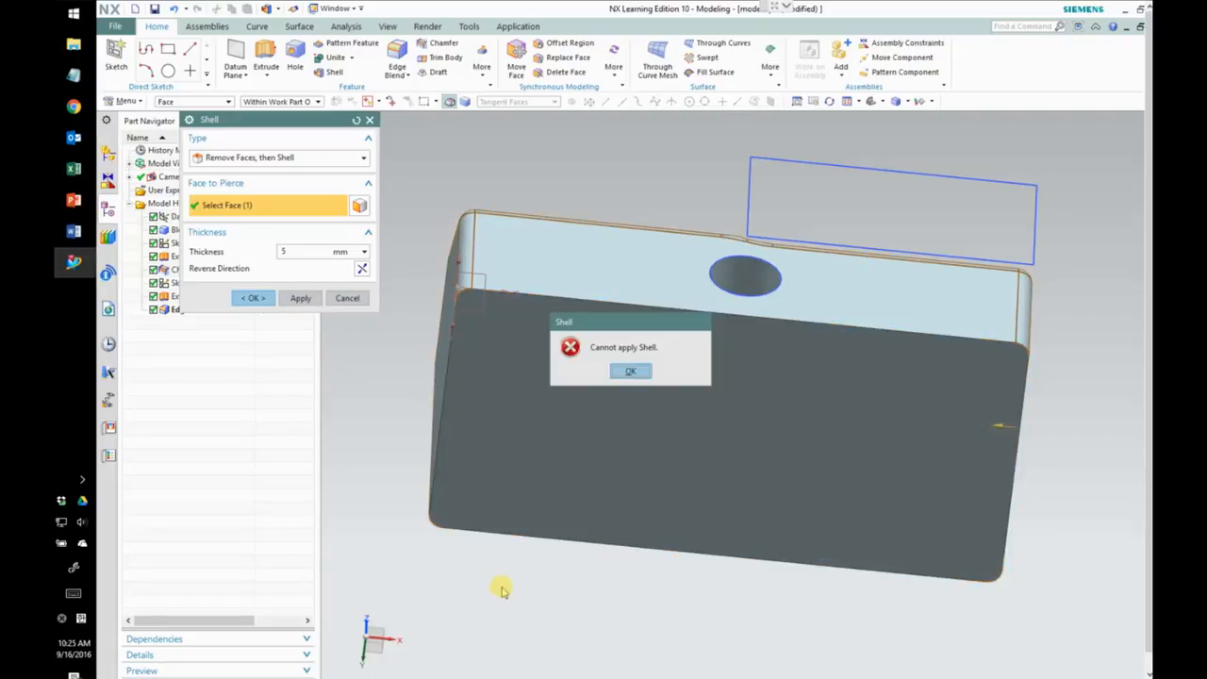
pyautogui.click(629, 372)
pyautogui.doubleClick(290, 250)
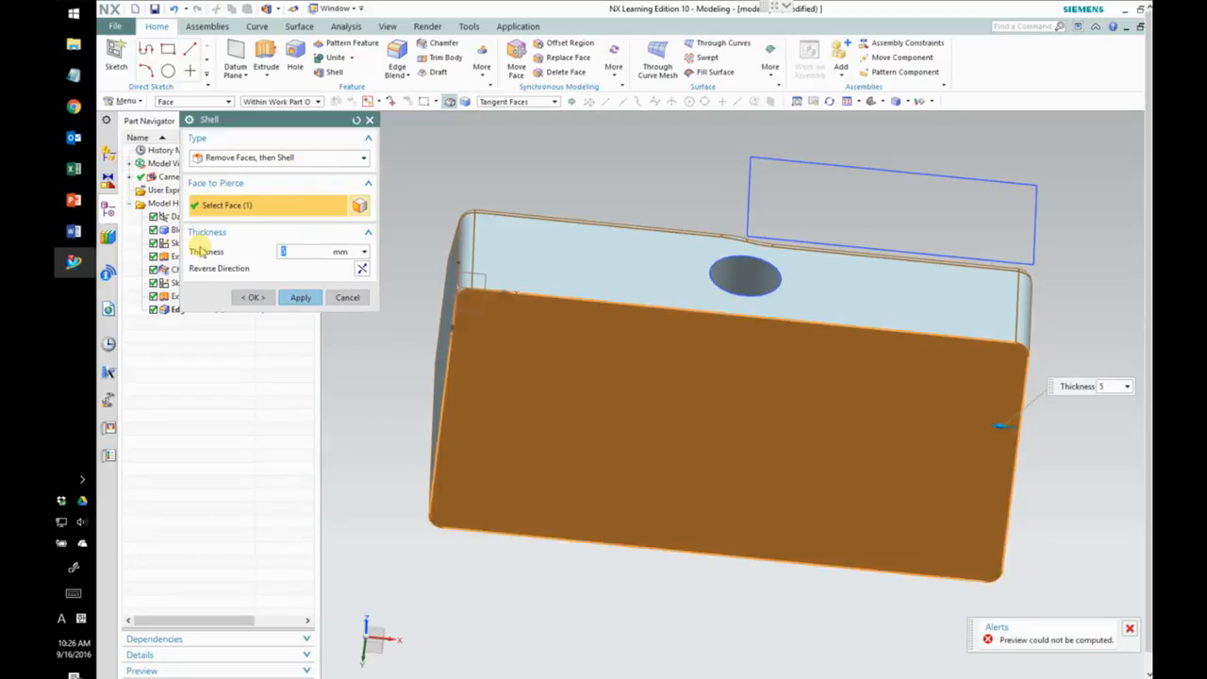
pyautogui.write('3')
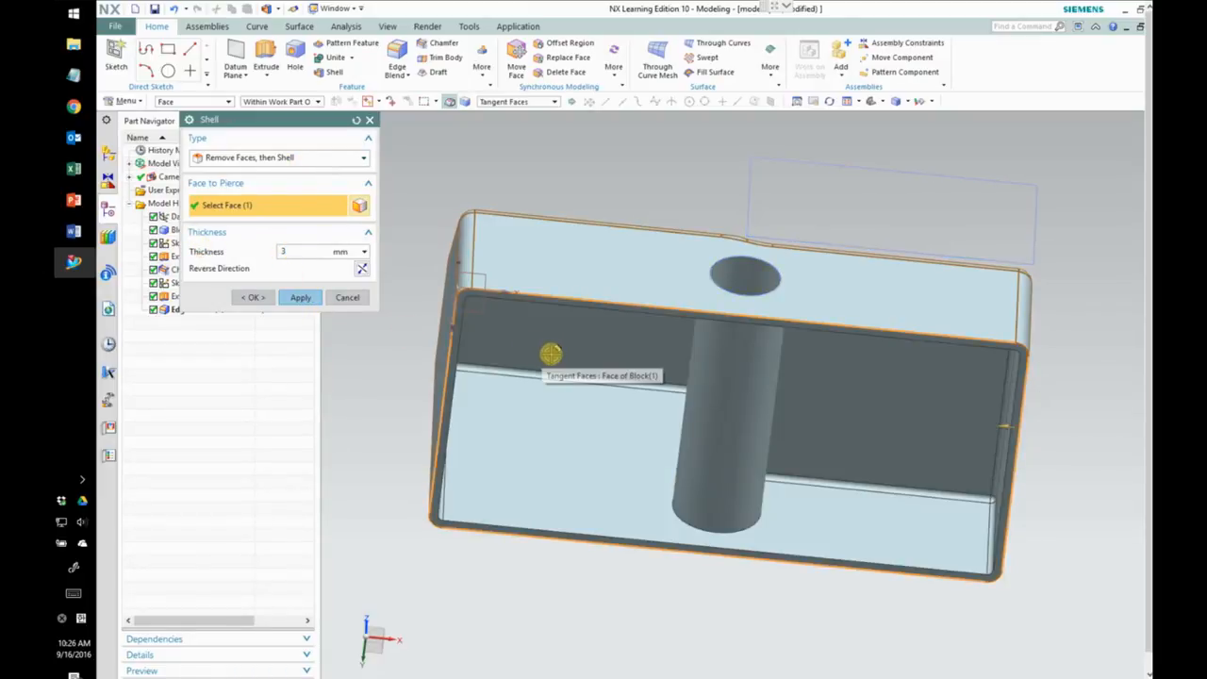
pyautogui.click(255, 299)
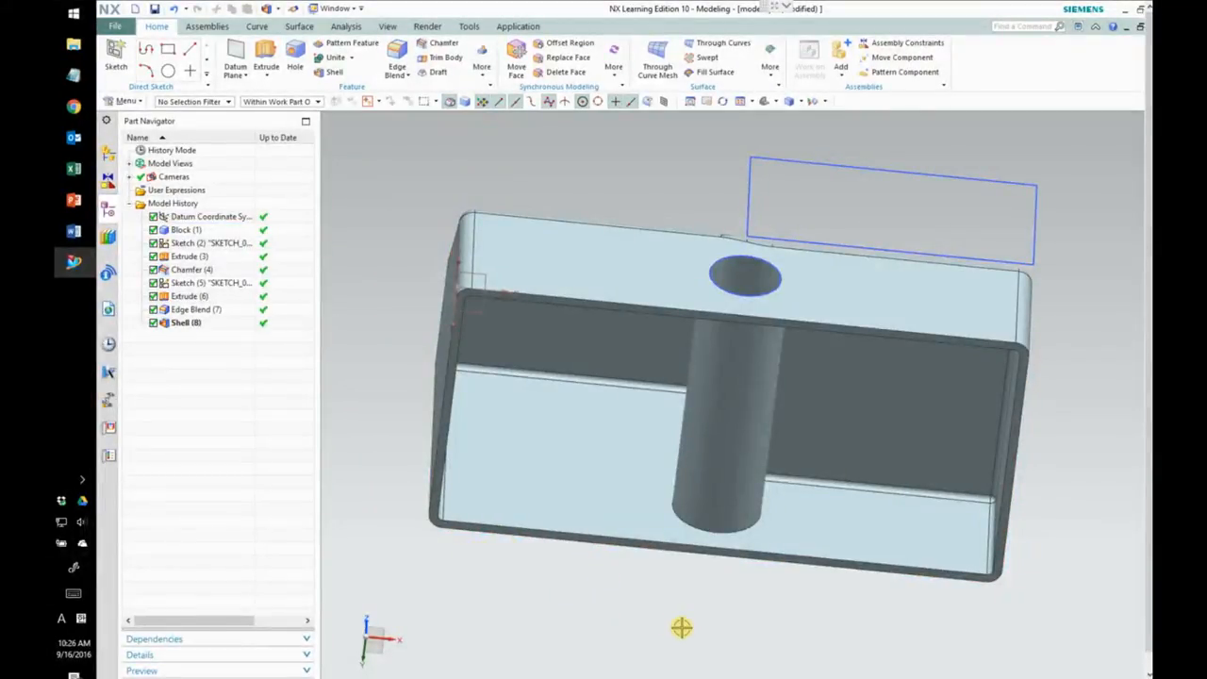
# Step: Examine the shelled body's interior walls and the tube around the through hole from several angles
pyautogui.moveTo(682, 607)
pyautogui.mouseDown(button='middle')
pyautogui.moveTo(695, 585)
pyautogui.moveTo(680, 552)
pyautogui.moveTo(635, 531)
pyautogui.moveTo(727, 537)
pyautogui.moveTo(716, 572)
pyautogui.moveTo(674, 588)
pyautogui.moveTo(771, 590)
pyautogui.moveTo(763, 520)
pyautogui.moveTo(755, 553)
pyautogui.moveTo(655, 558)
pyautogui.moveTo(669, 585)
pyautogui.mouseUp(button='middle')
pyautogui.moveTo(727, 589); pyautogui.dragTo(612, 569, button='middle')
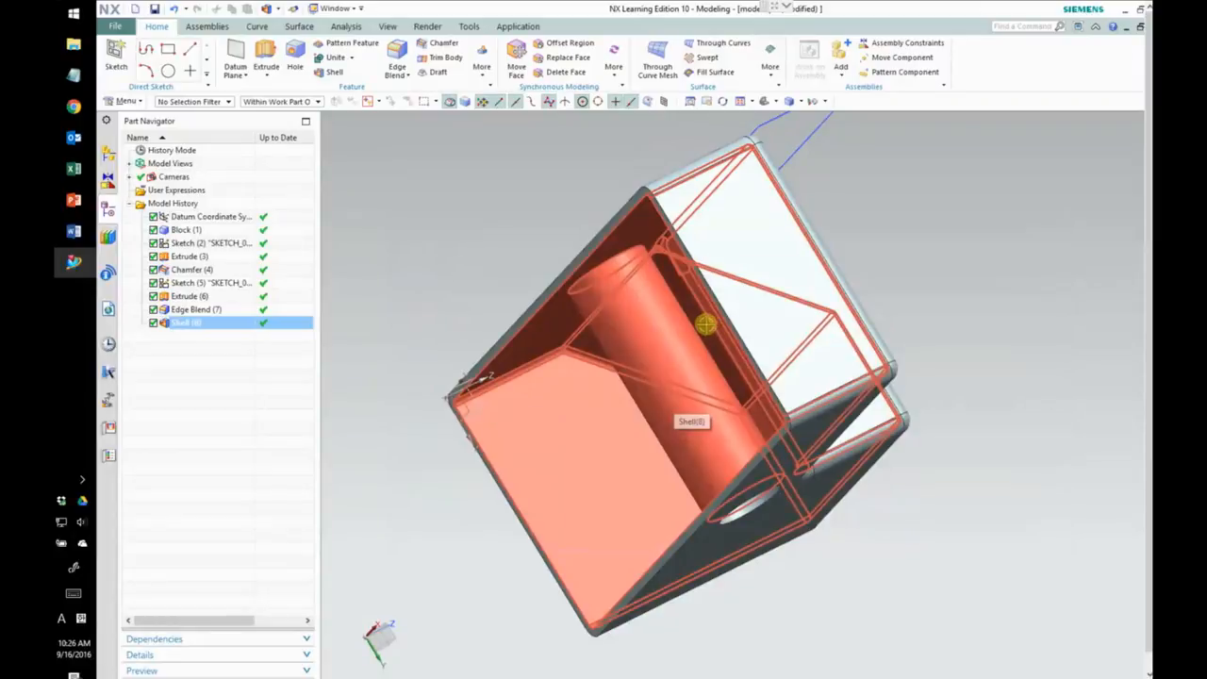
pyautogui.moveTo(859, 587); pyautogui.dragTo(955, 303, button='middle')
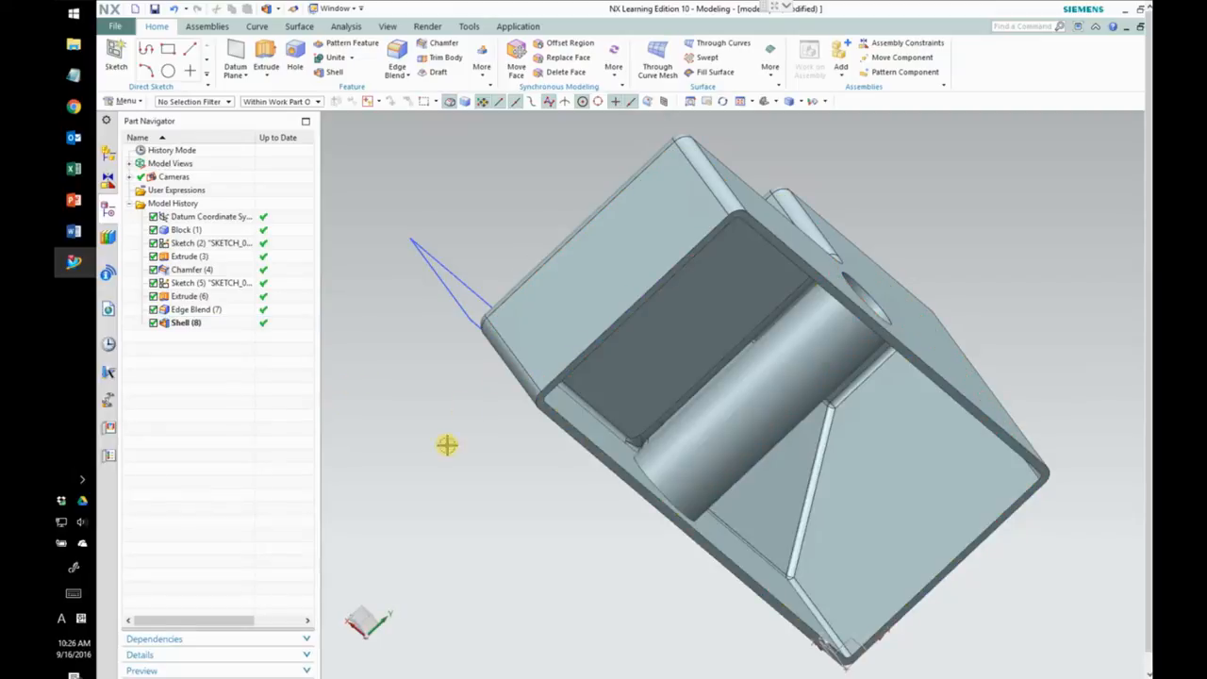
pyautogui.moveTo(916, 525); pyautogui.dragTo(946, 382, button='middle')
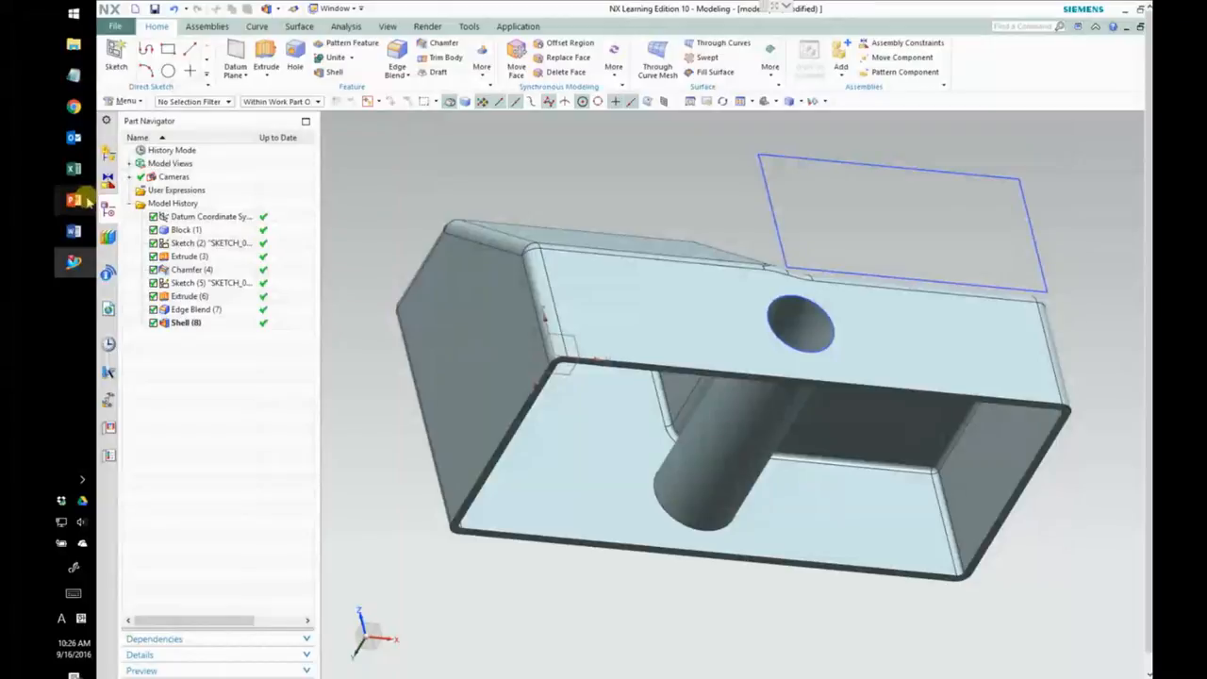
# Step: Switch to PowerPoint and review the Shell exercise on slide 22 and the Edge blend exercise on slide 13
pyautogui.click(74, 200)
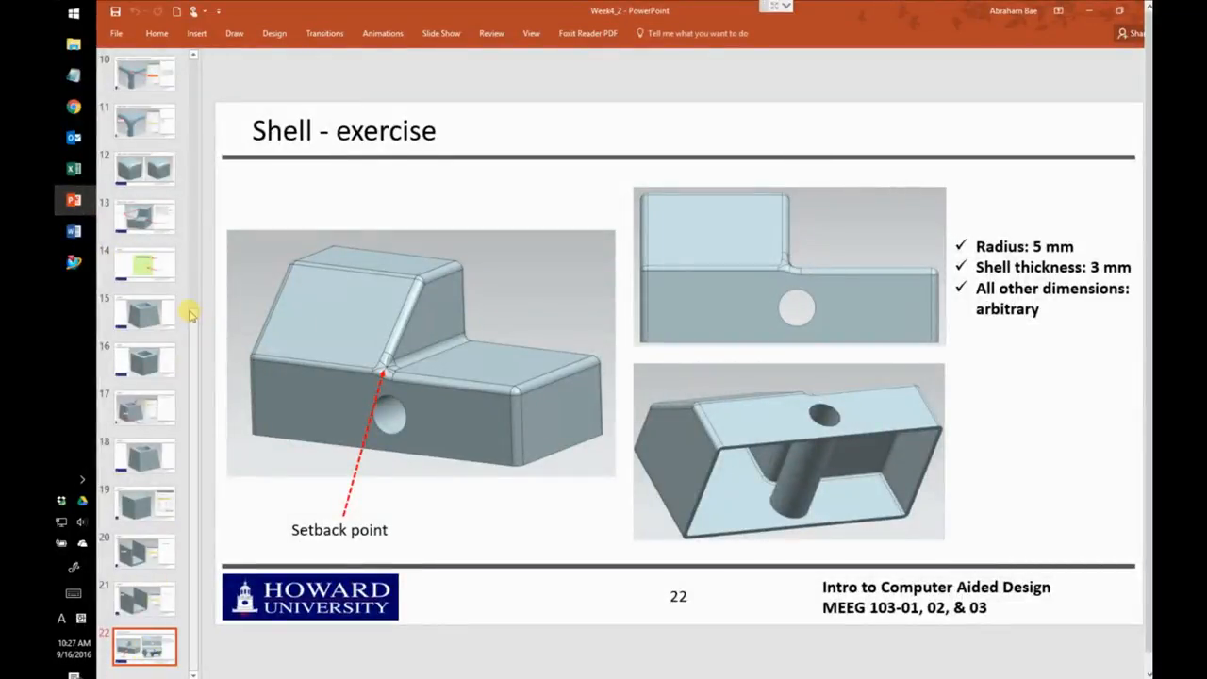
pyautogui.click(142, 216)
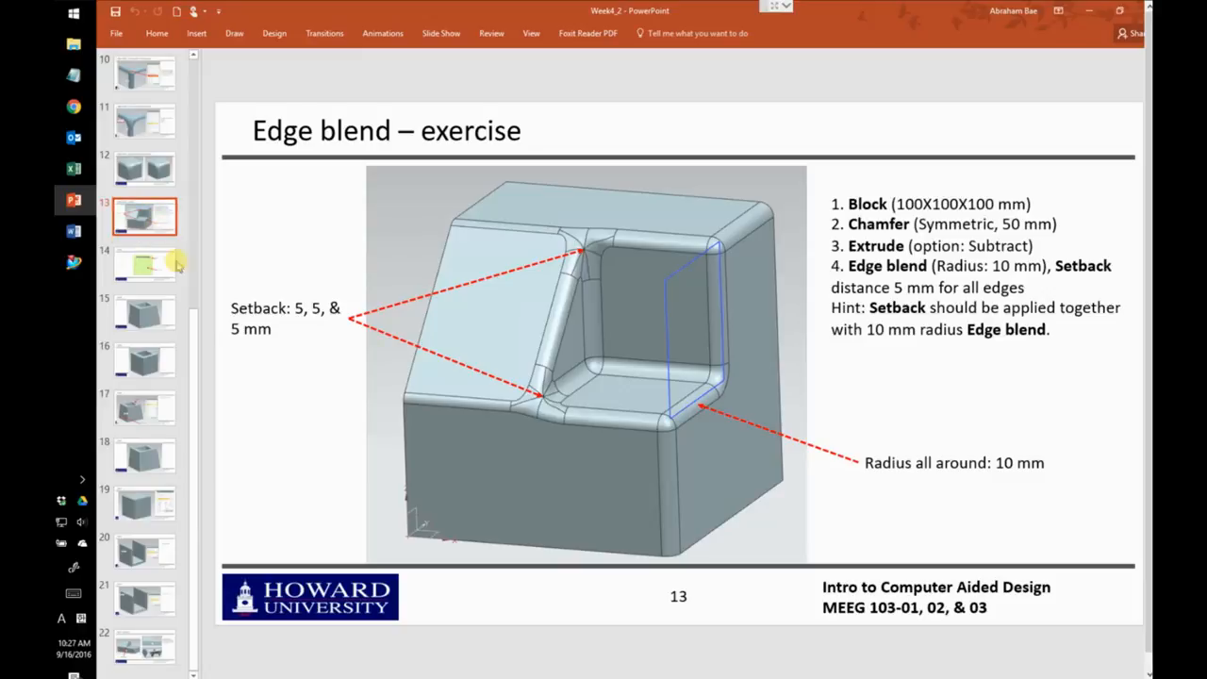
pyautogui.click(155, 659)
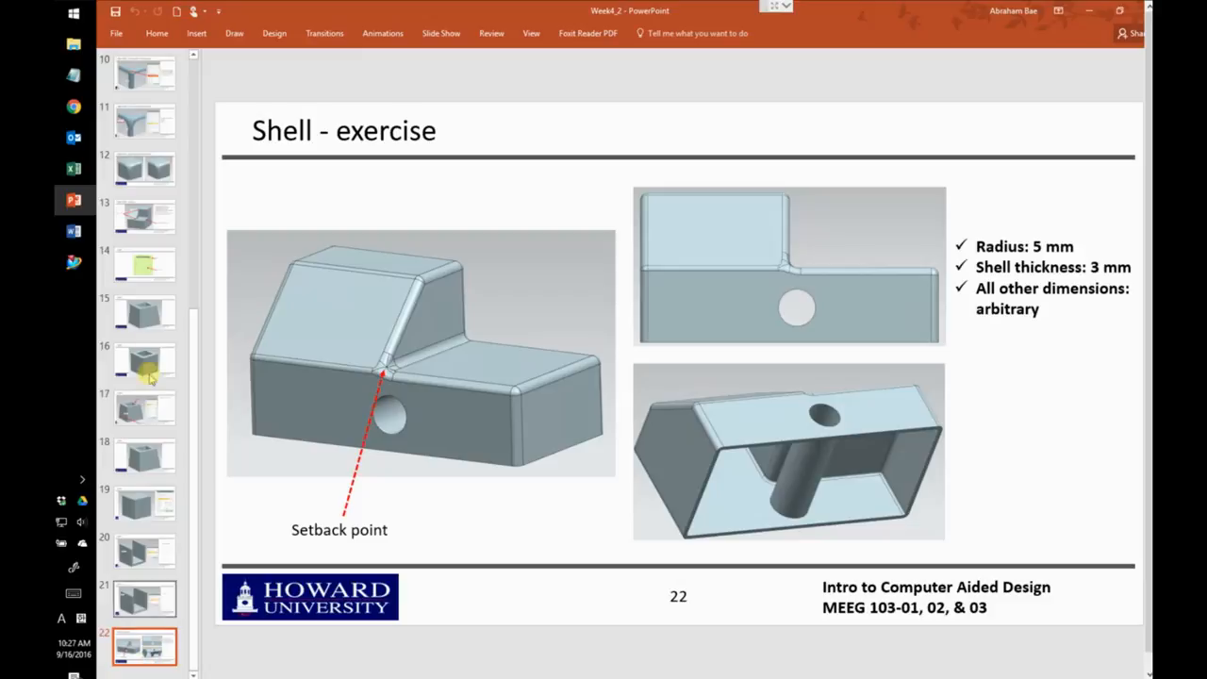
pyautogui.click(141, 224)
pyautogui.click(170, 636)
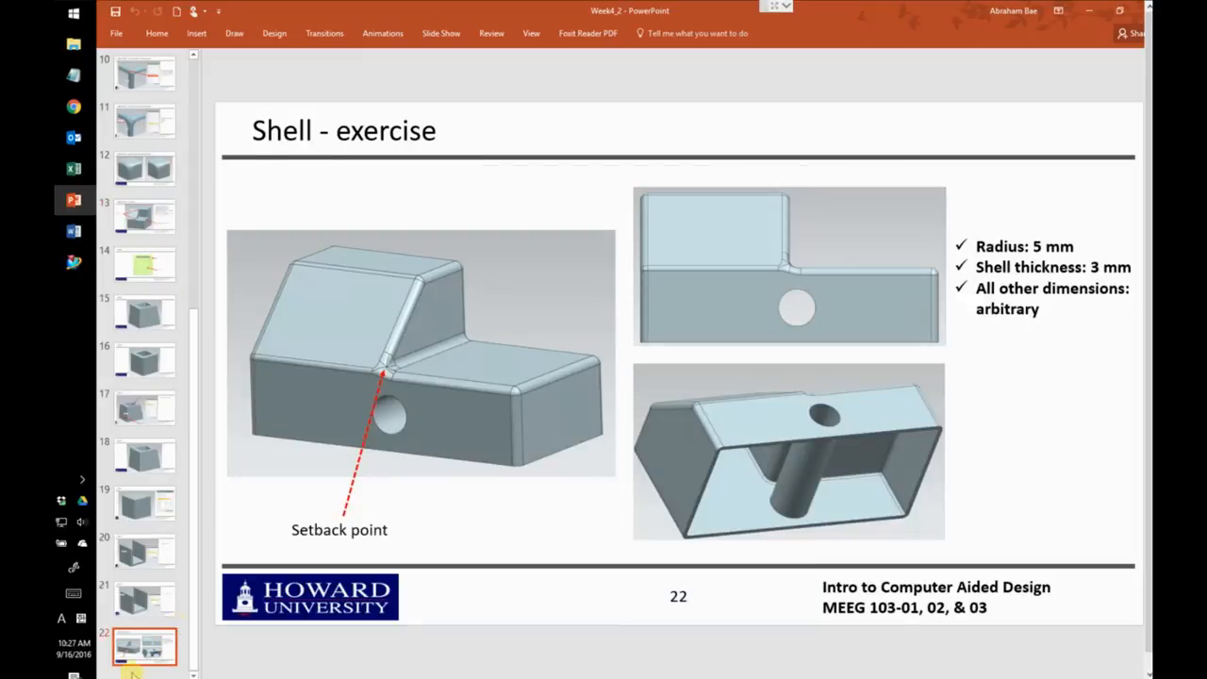
pyautogui.click(155, 221)
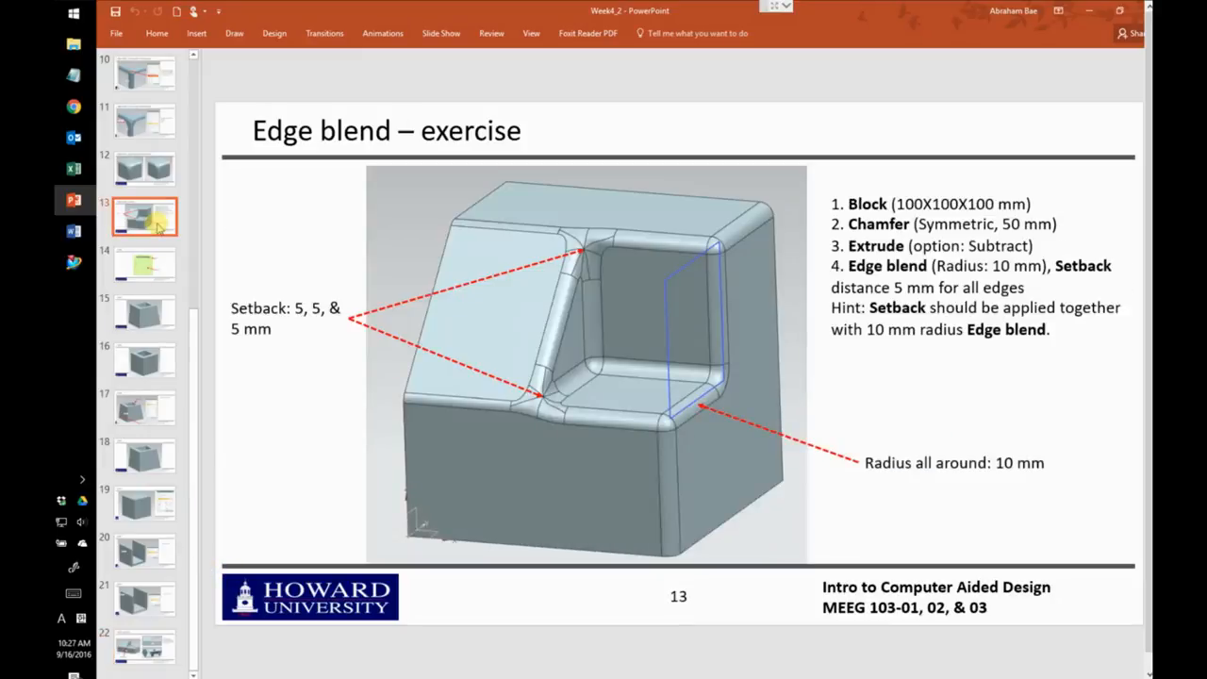